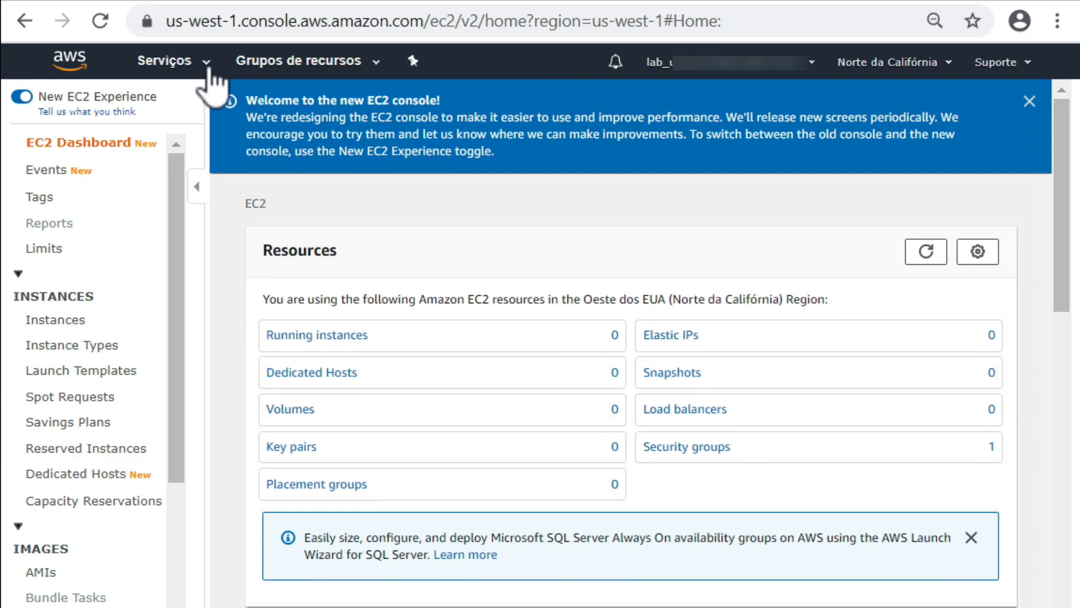
Open the VPC service from the Services menu's history list.
{"action": "left_click", "coordinate": [207, 66]}
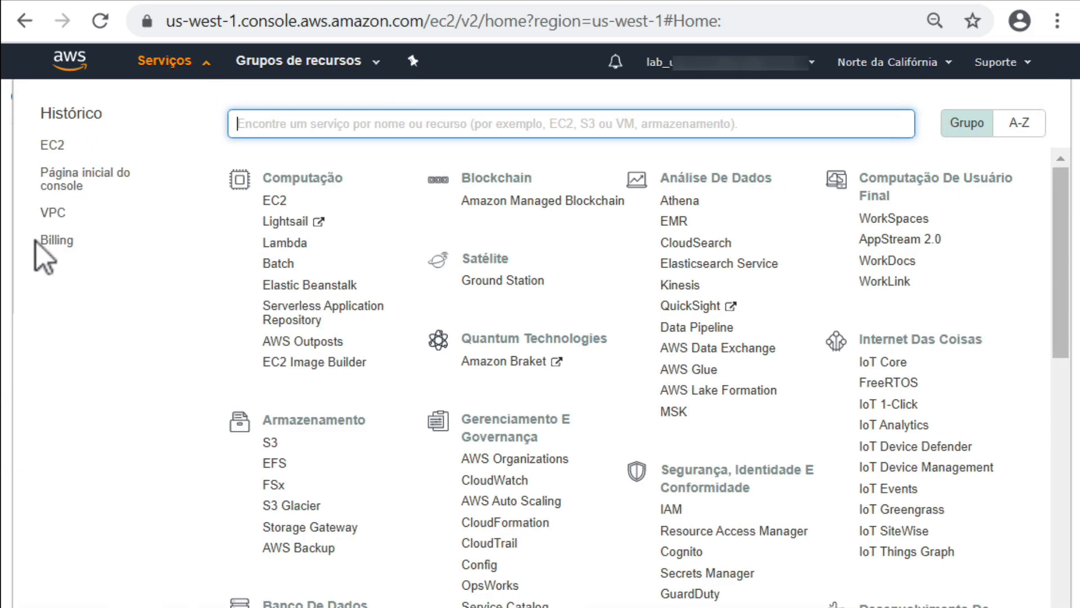
{"action": "left_click", "coordinate": [55, 215]}
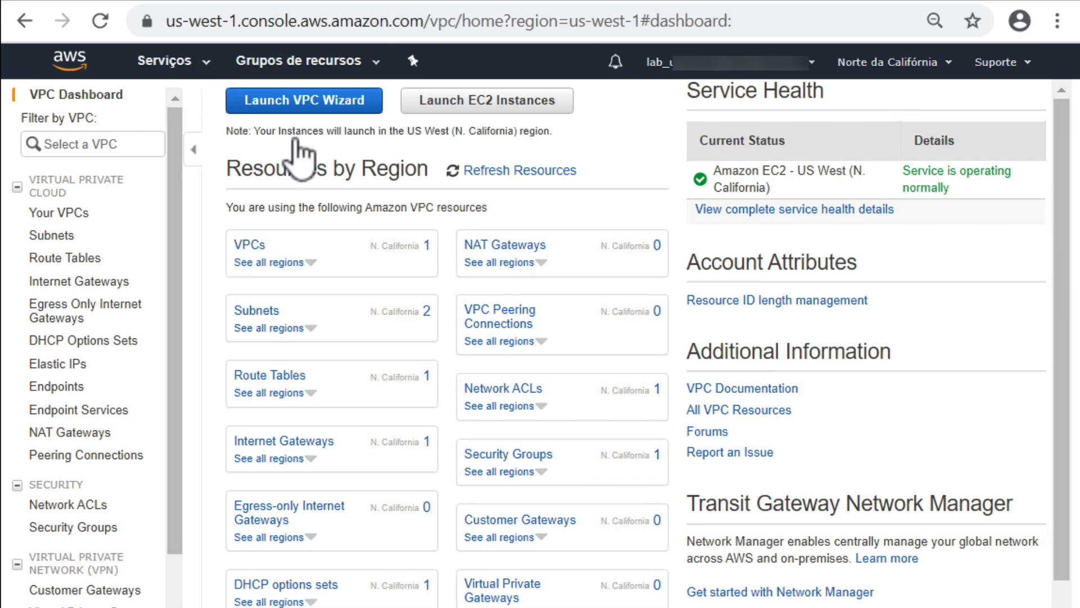
{"action": "left_click", "coordinate": [164, 60]}
{"action": "scroll", "coordinate": [1069, 284], "scroll_direction": "down", "scroll_amount": 1}
{"action": "left_click_drag", "start_coordinate": [1071, 285], "coordinate": [1063, 335]}
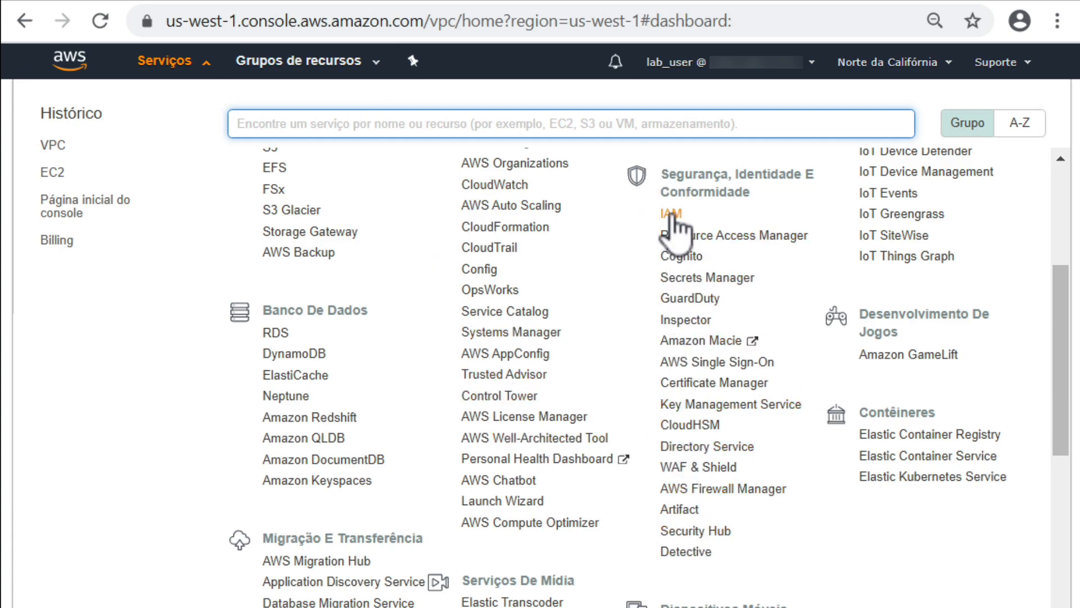
{"action": "left_click_drag", "start_coordinate": [1067, 357], "coordinate": [1068, 225]}
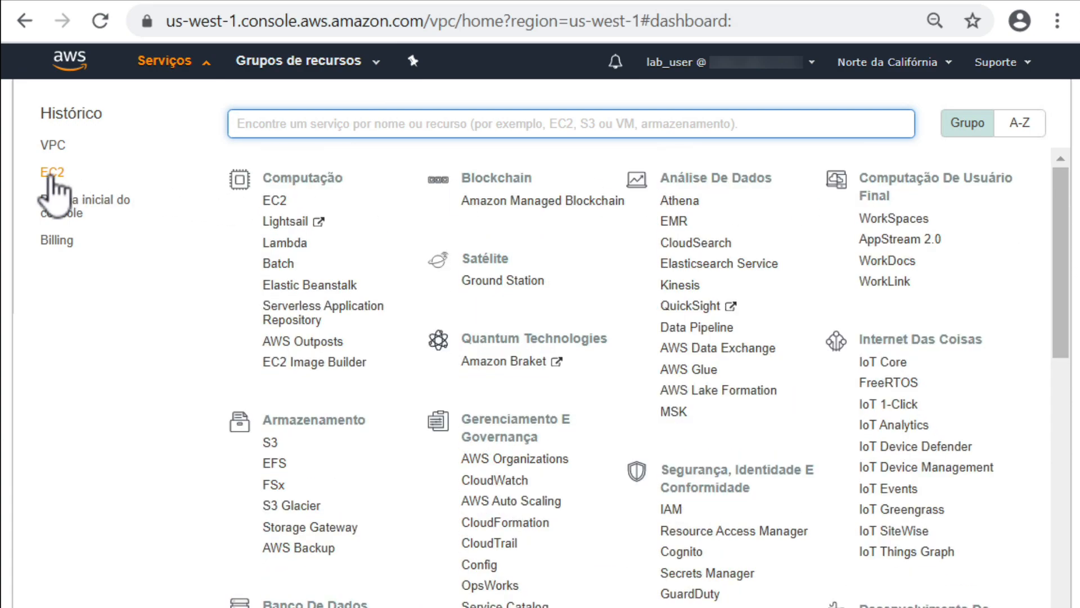
{"action": "left_click", "coordinate": [51, 147]}
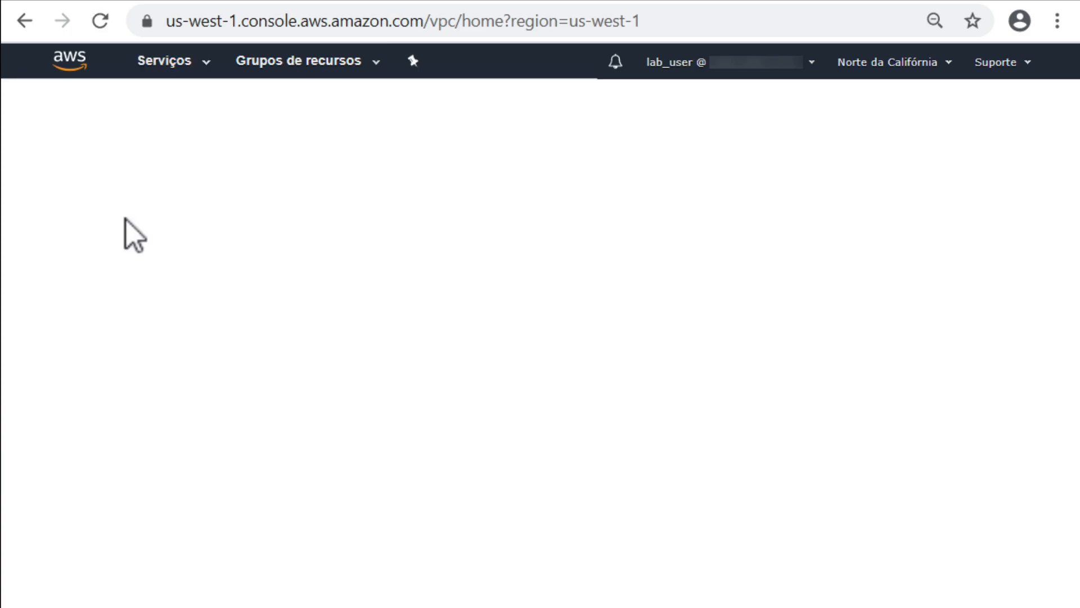
Switch to EC2 and back to VPC, reloading the N. California VPC Dashboard.
{"action": "left_click", "coordinate": [168, 62]}
{"action": "left_click", "coordinate": [56, 170]}
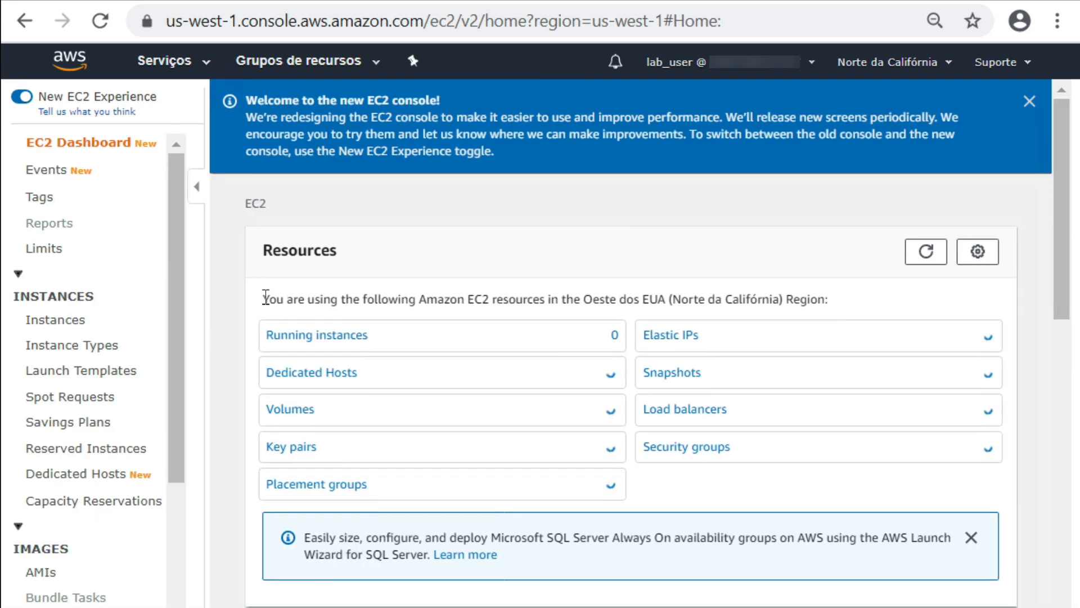
{"action": "left_click", "coordinate": [168, 61]}
{"action": "left_click", "coordinate": [53, 173]}
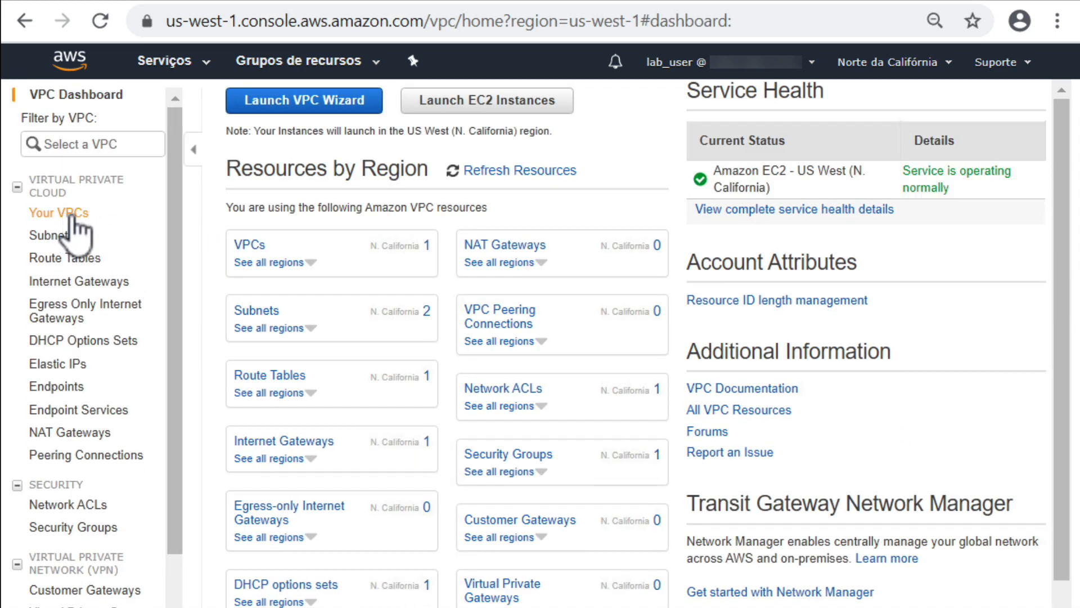
List the VPCs and inspect default VPC vpc-690a2d0e's CIDR block 172.31.0.0/16.
{"action": "left_click", "coordinate": [68, 212]}
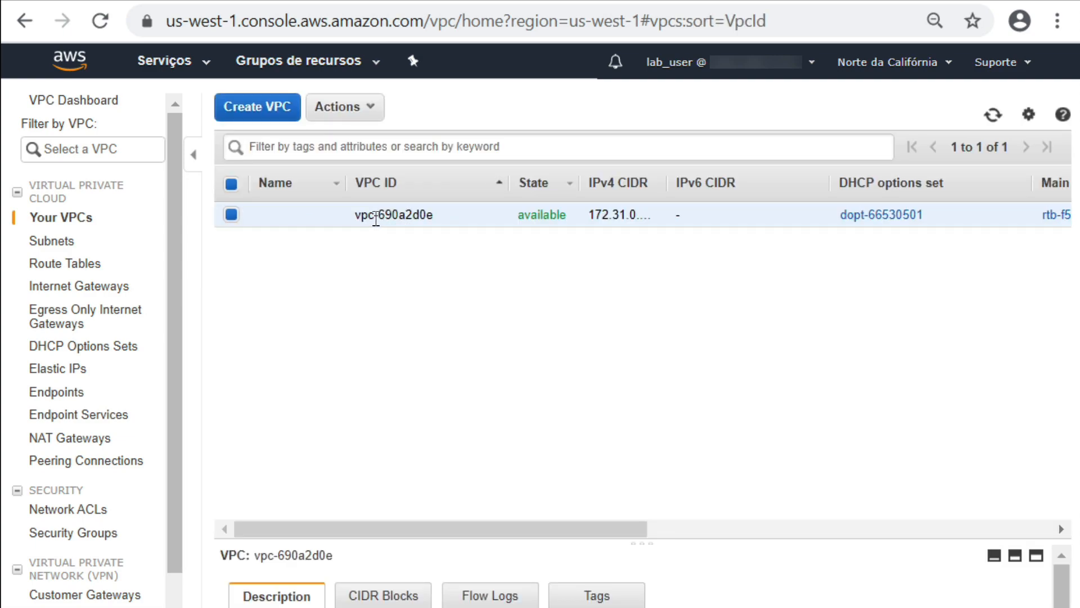
{"action": "left_click_drag", "start_coordinate": [666, 186], "coordinate": [710, 188]}
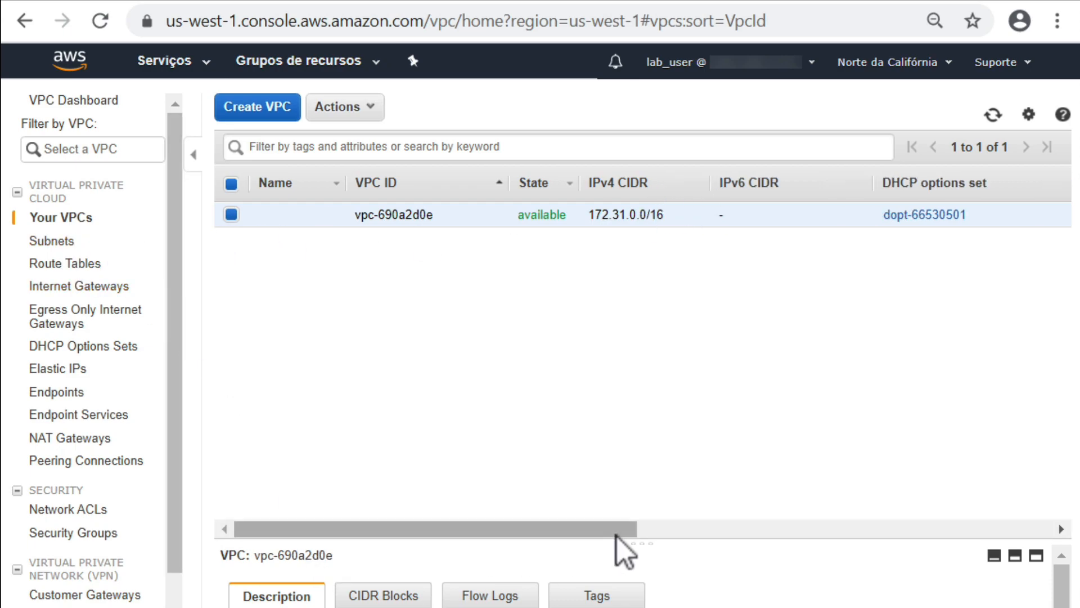
{"action": "left_click_drag", "start_coordinate": [649, 542], "coordinate": [661, 296]}
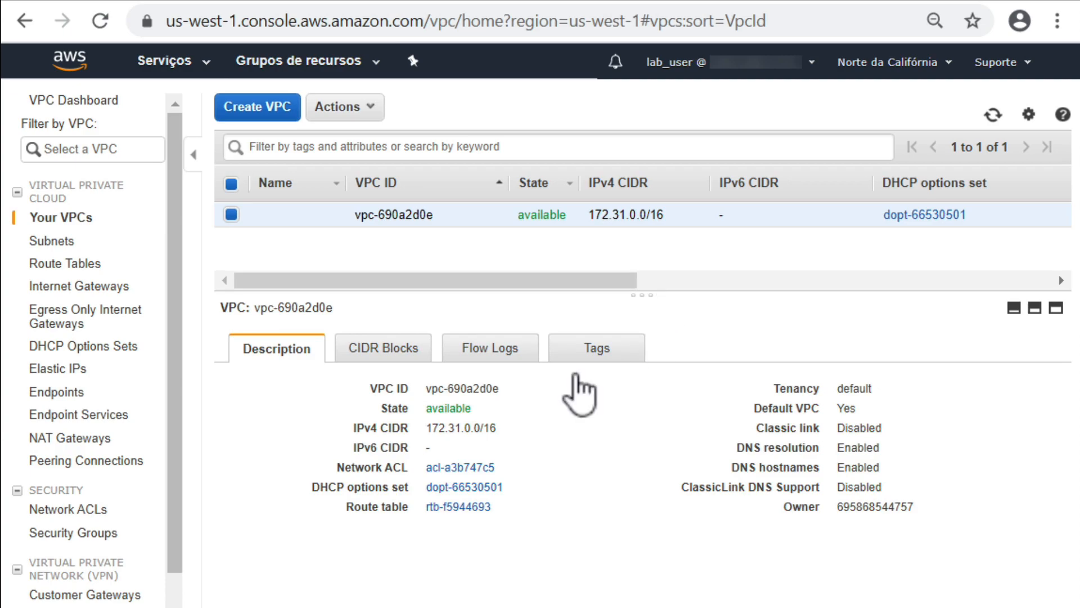
{"action": "left_click", "coordinate": [382, 352]}
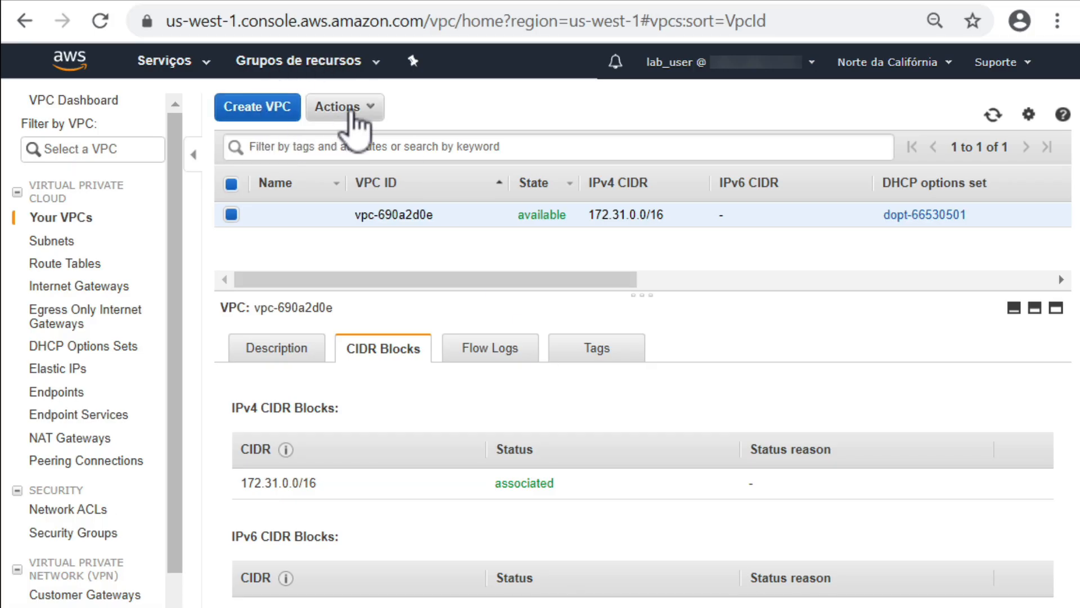
{"action": "left_click", "coordinate": [345, 107]}
Delete the default VPC after acknowledging the deletion warning.
{"action": "left_click", "coordinate": [378, 138]}
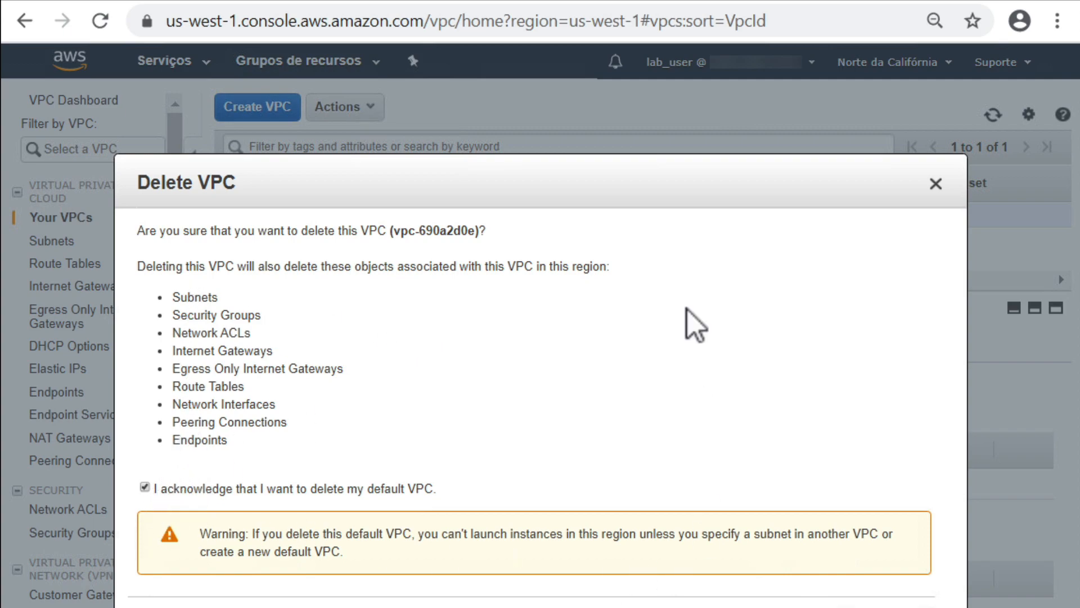
{"action": "scroll", "coordinate": [678, 169], "scroll_direction": "down", "scroll_amount": 1}
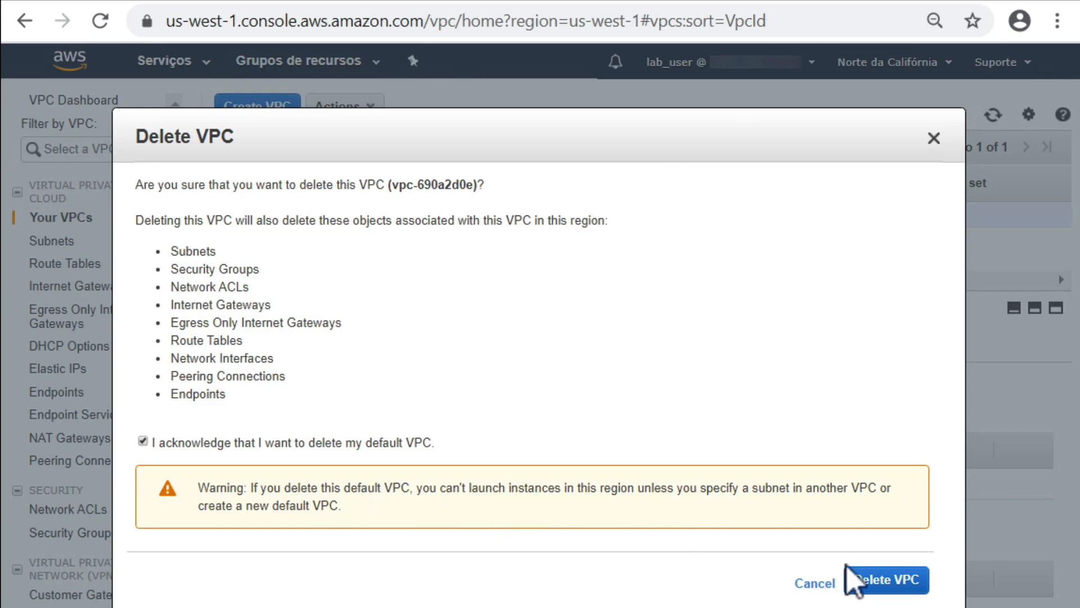
{"action": "left_click", "coordinate": [884, 580]}
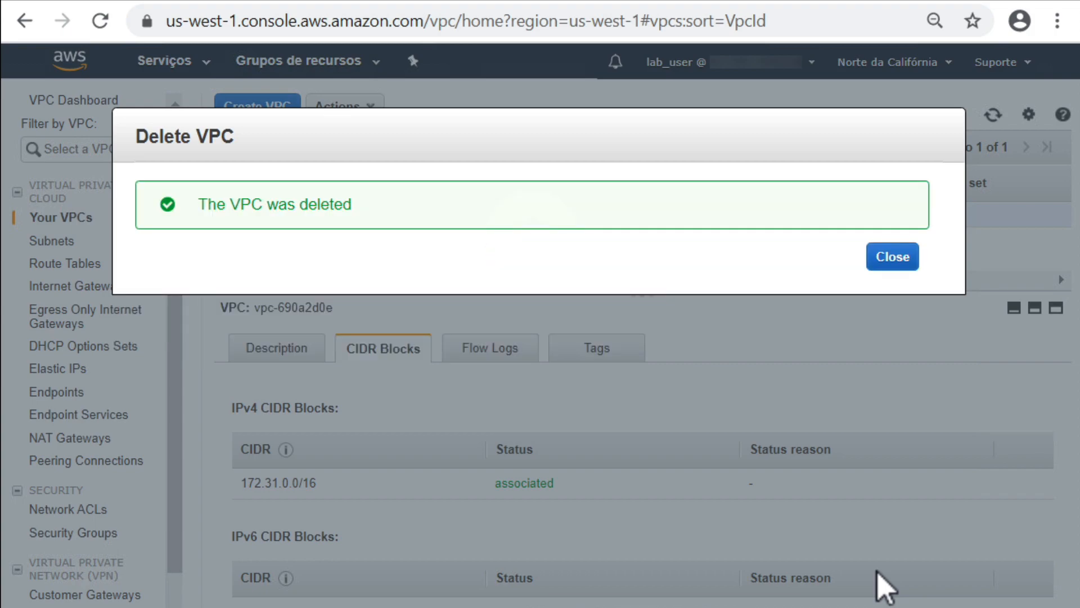
{"action": "left_click", "coordinate": [890, 258]}
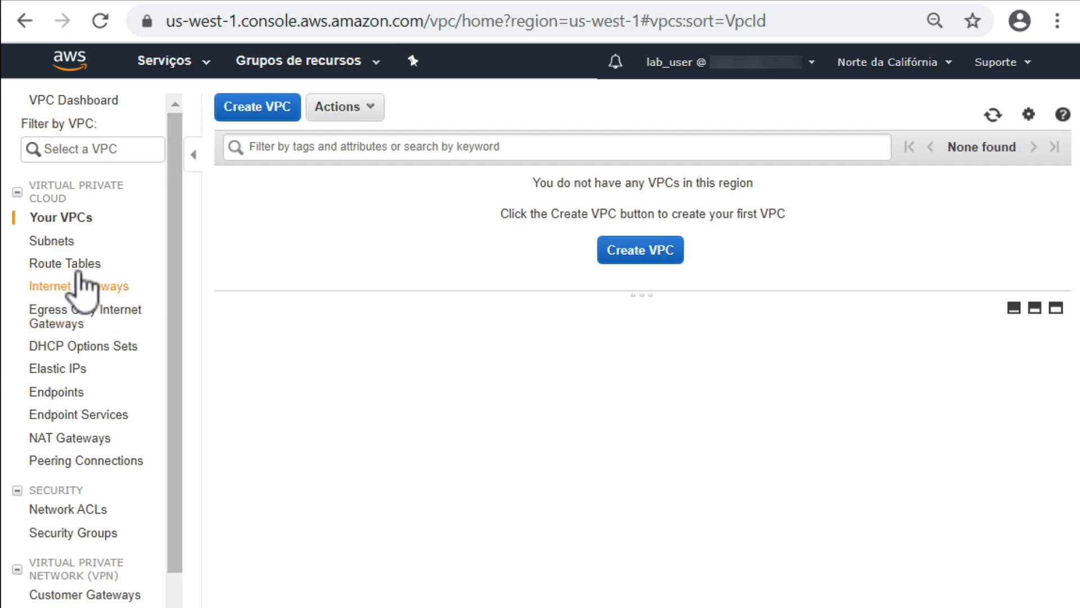
Confirm the Subnets, Route Tables and Internet Gateways lists are now empty.
{"action": "left_click", "coordinate": [56, 242]}
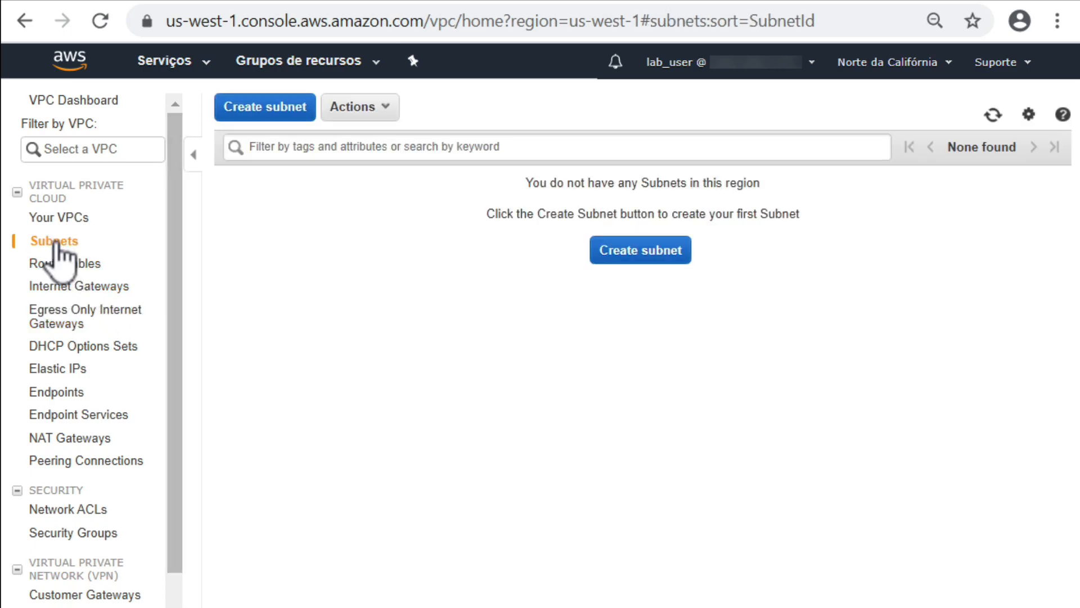
{"action": "left_click", "coordinate": [44, 264]}
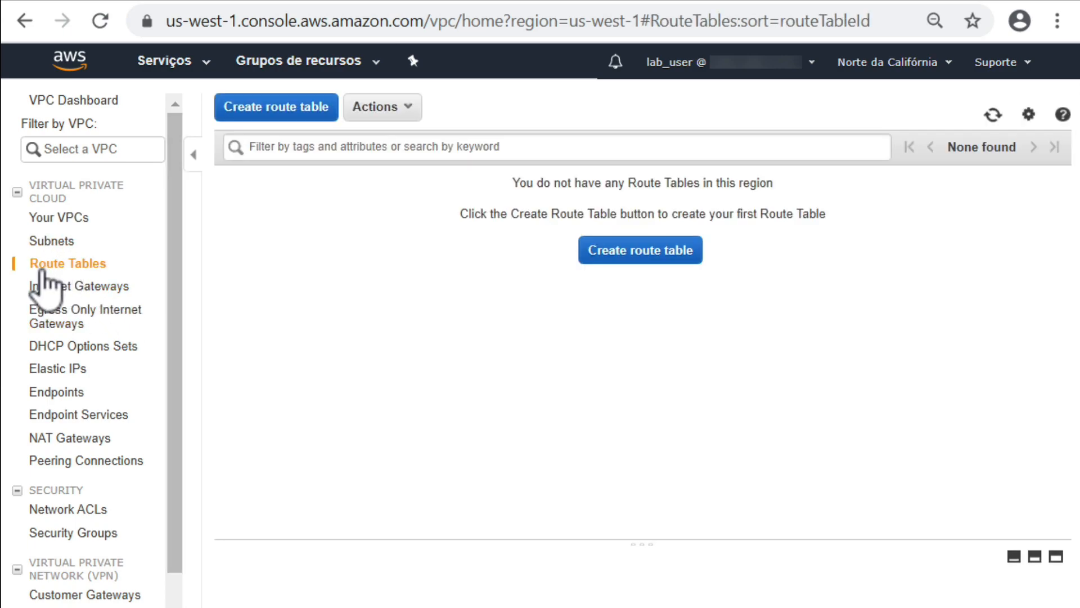
{"action": "left_click", "coordinate": [71, 285]}
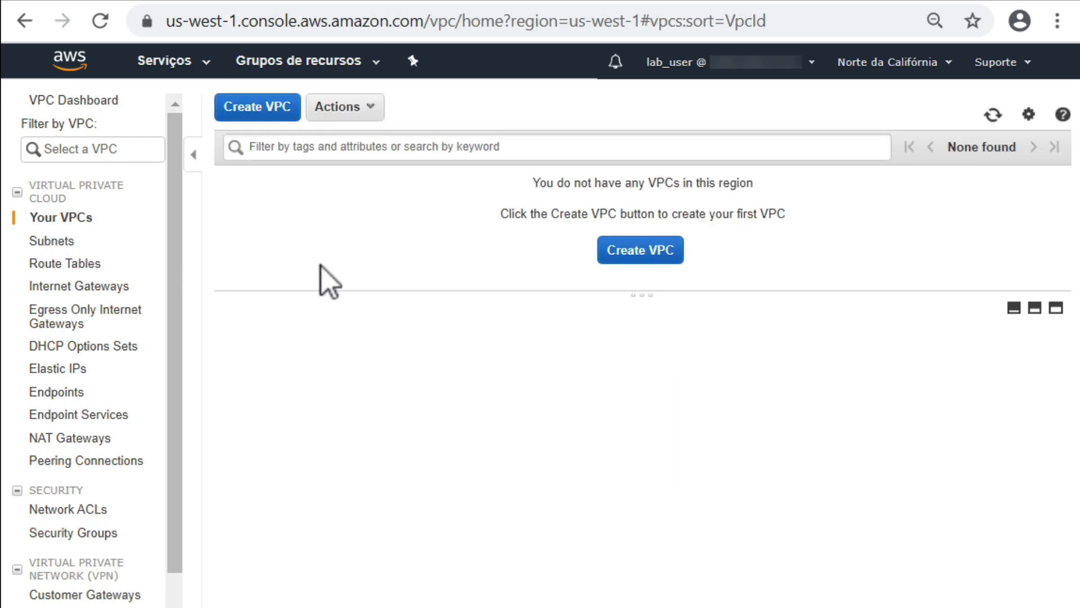
{"action": "left_click", "coordinate": [259, 108]}
Create VPC_NPRO with IPv4 CIDR block 10.0.0.0/23.
{"action": "left_click", "coordinate": [386, 266]}
{"action": "type", "text": "VPC_NPRO"}
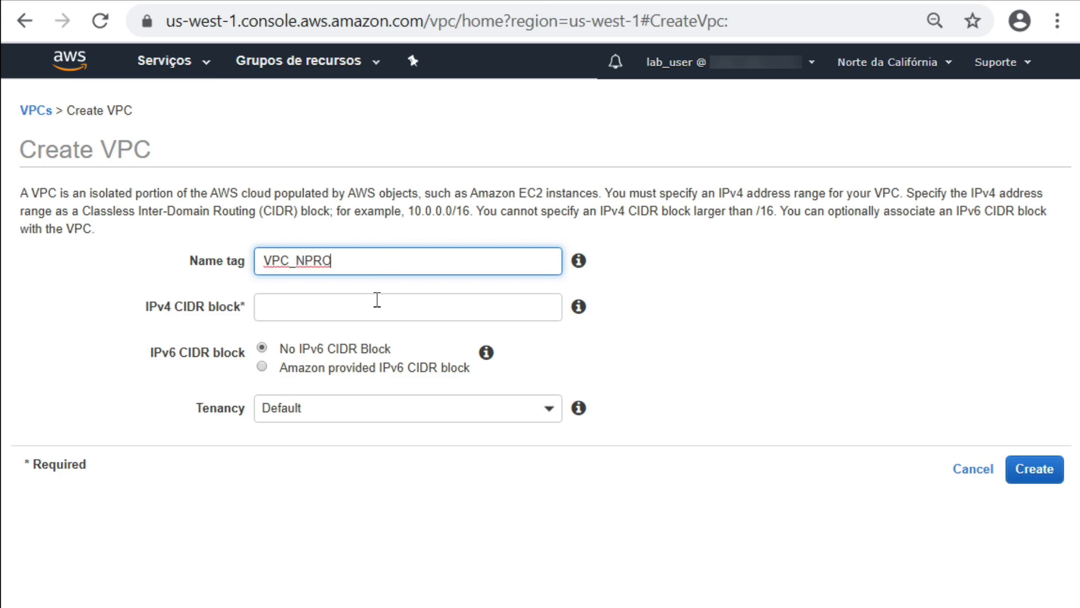
{"action": "left_click", "coordinate": [369, 309]}
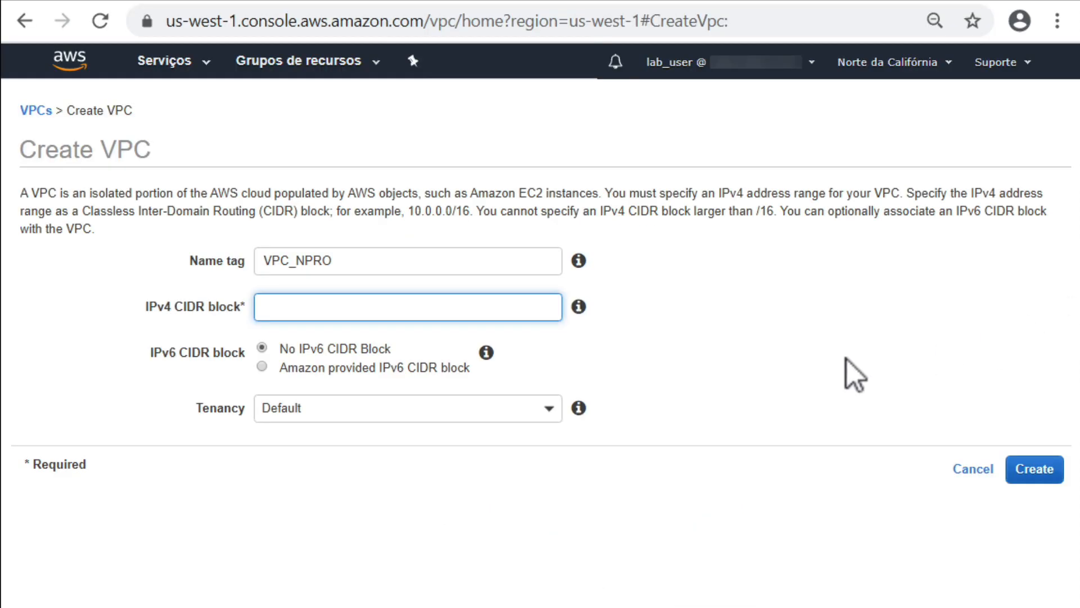
{"action": "mouse_move", "coordinate": [487, 363]}
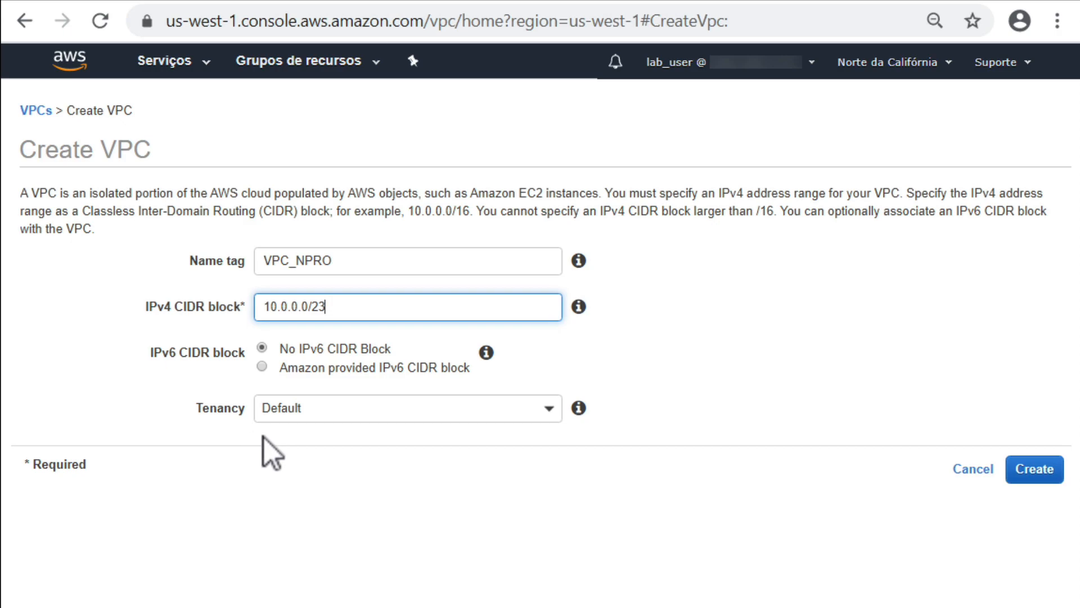
{"action": "left_click", "coordinate": [1025, 471]}
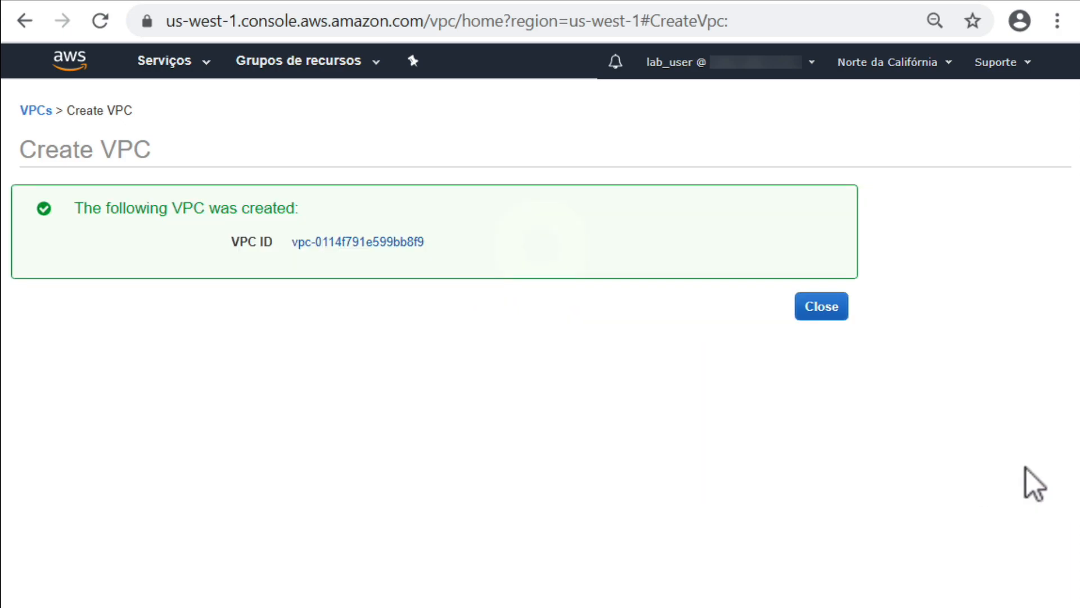
{"action": "left_click", "coordinate": [837, 309]}
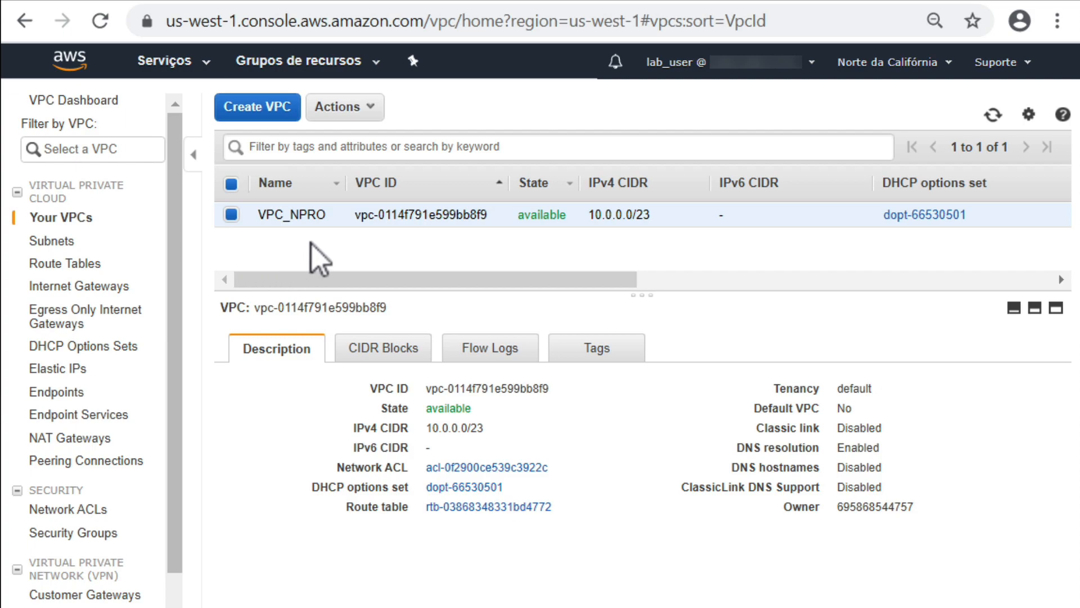
Review VPC_NPRO's route table and the empty subnet list, then start a new subnet.
{"action": "left_click_drag", "start_coordinate": [647, 292], "coordinate": [646, 385]}
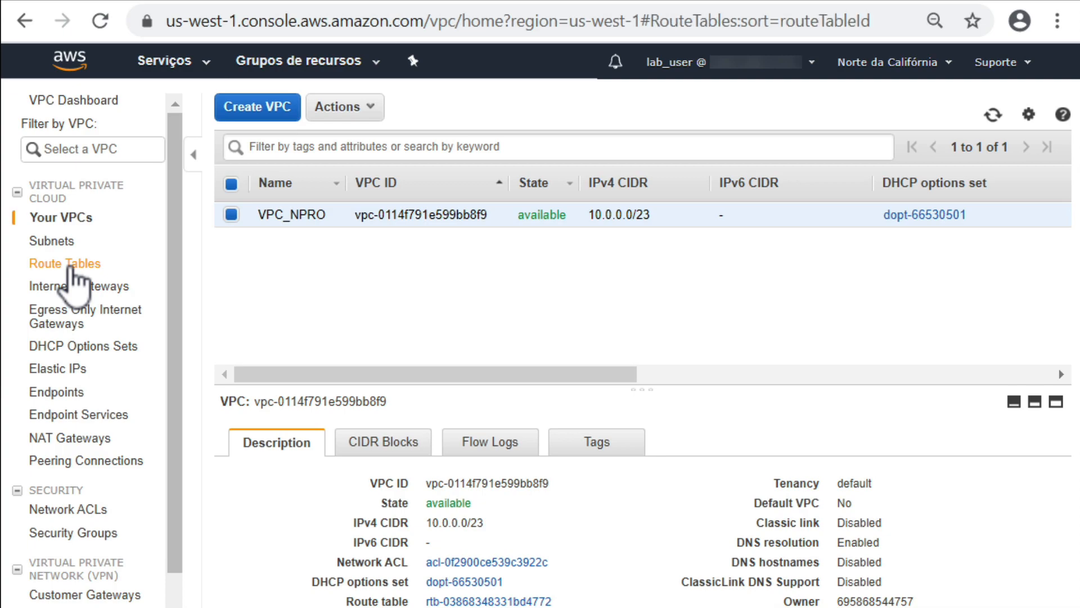
{"action": "left_click", "coordinate": [72, 263]}
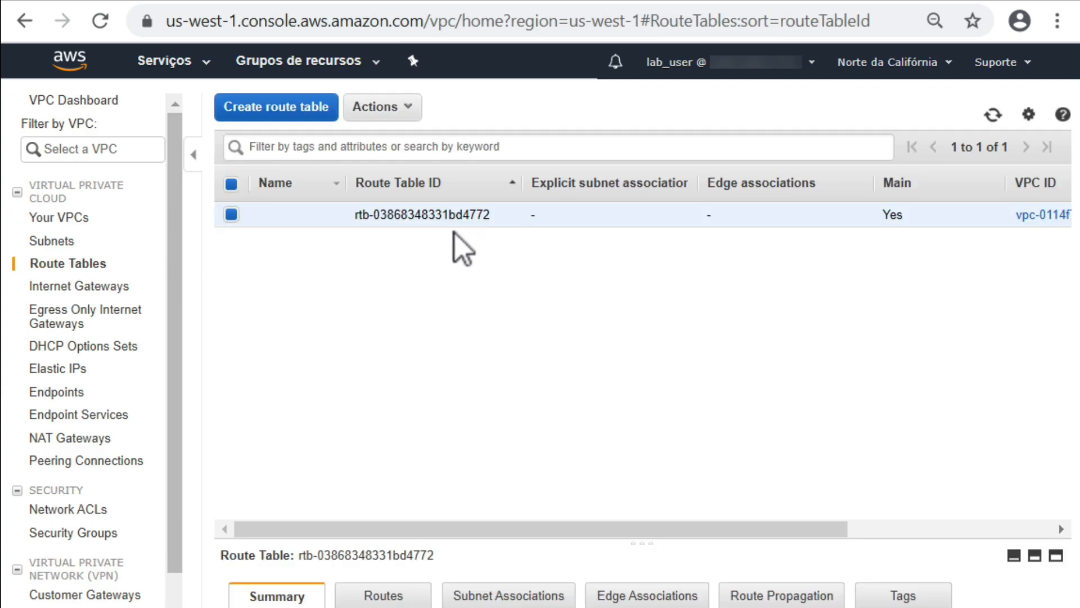
{"action": "left_click", "coordinate": [59, 217]}
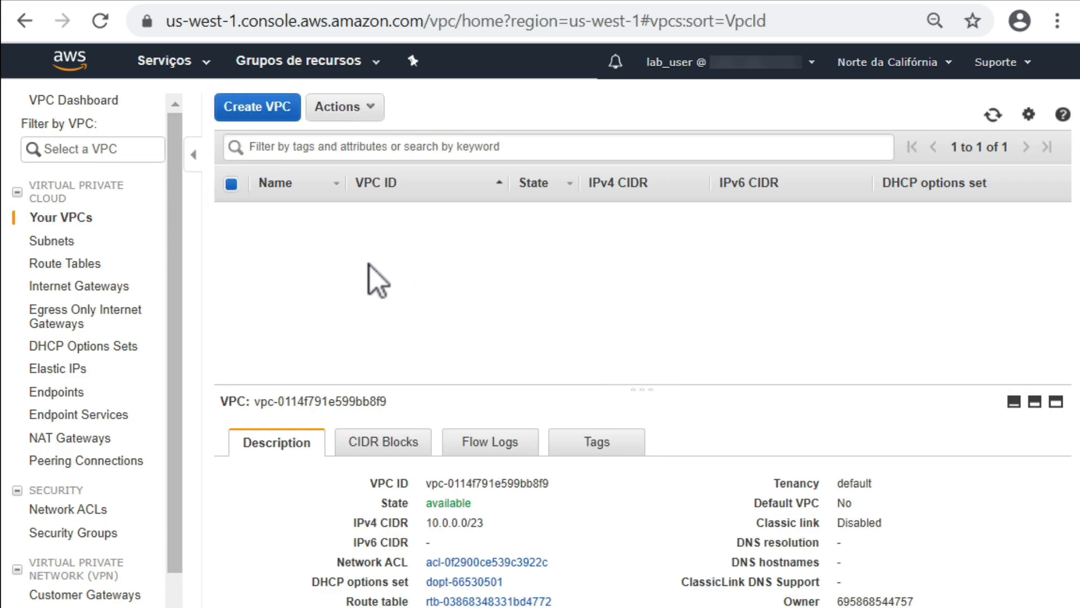
{"action": "left_click", "coordinate": [74, 247]}
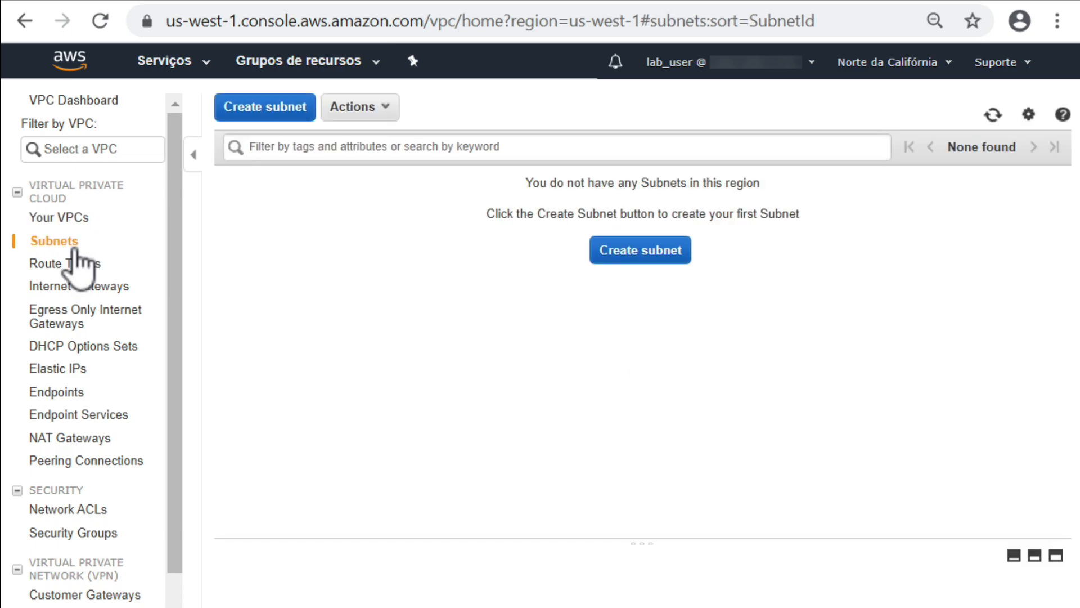
{"action": "left_click", "coordinate": [645, 252]}
Create SUBNET_PRIV in VPC_NPRO, zone us-west-1a, with CIDR 10.0.0.0/24.
{"action": "left_click", "coordinate": [350, 247]}
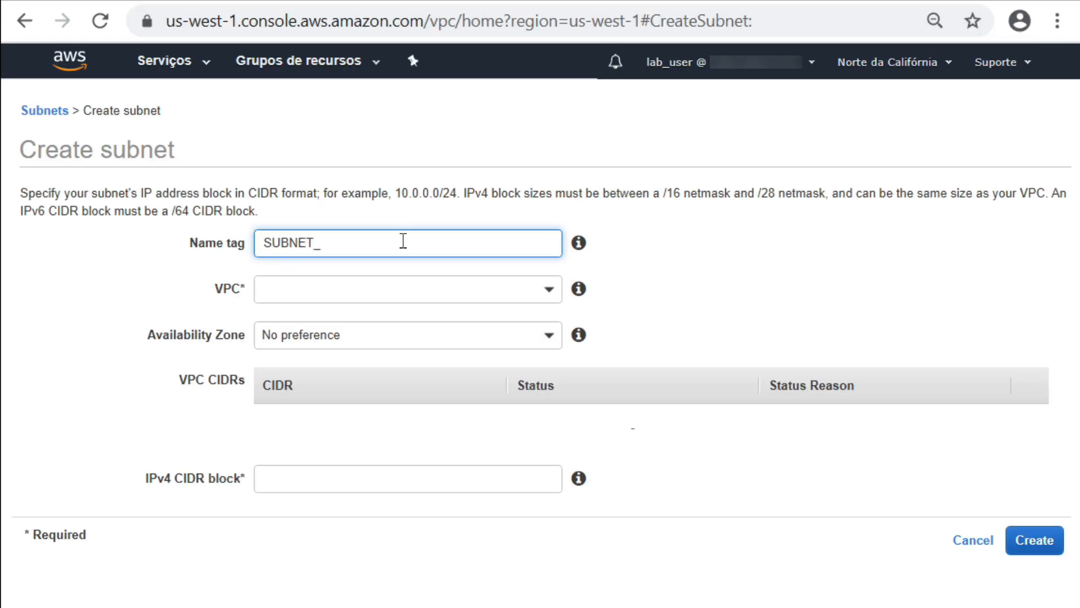
{"action": "key", "text": "Tab"}
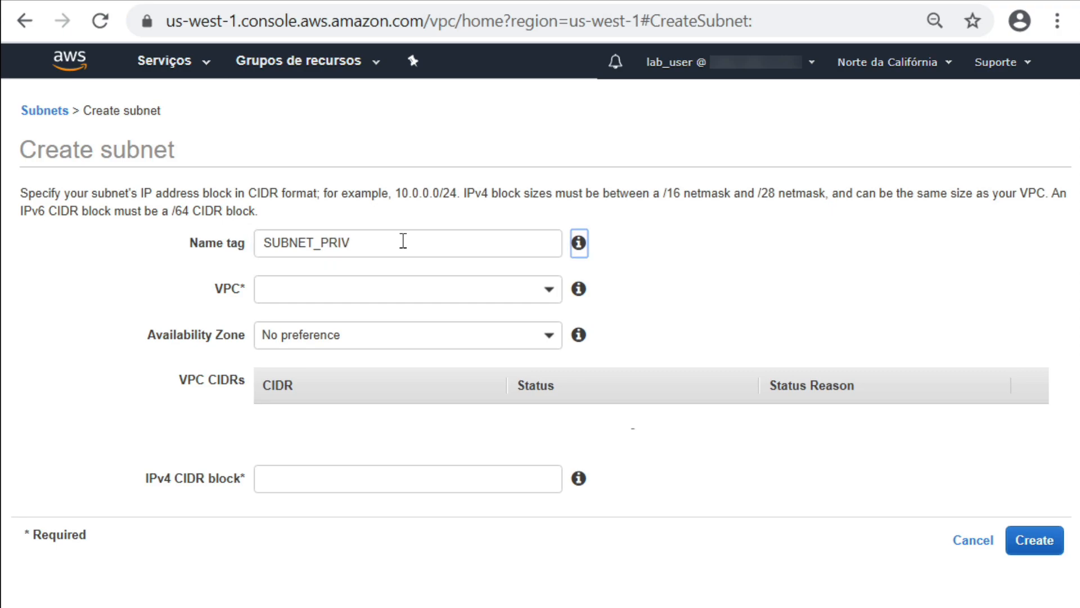
{"action": "left_click", "coordinate": [376, 286]}
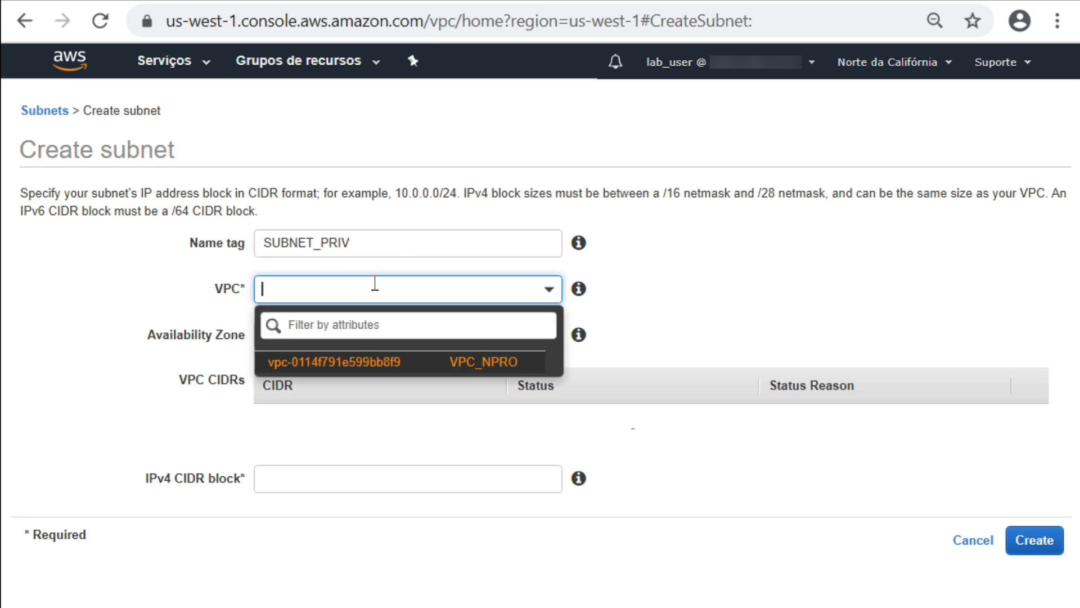
{"action": "left_click", "coordinate": [478, 363]}
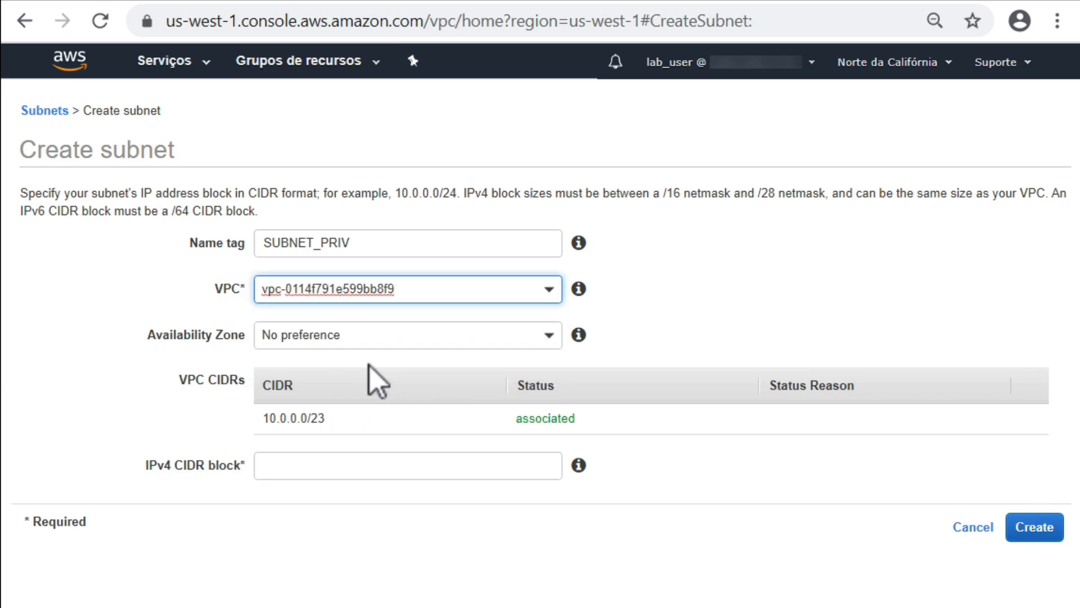
{"action": "left_click", "coordinate": [408, 336]}
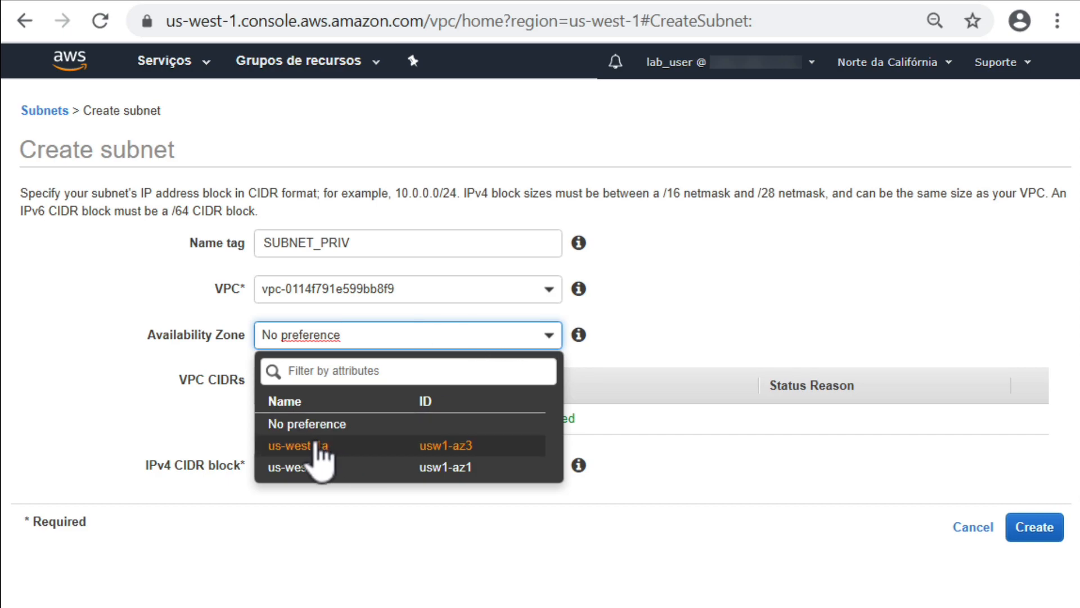
{"action": "left_click", "coordinate": [317, 450]}
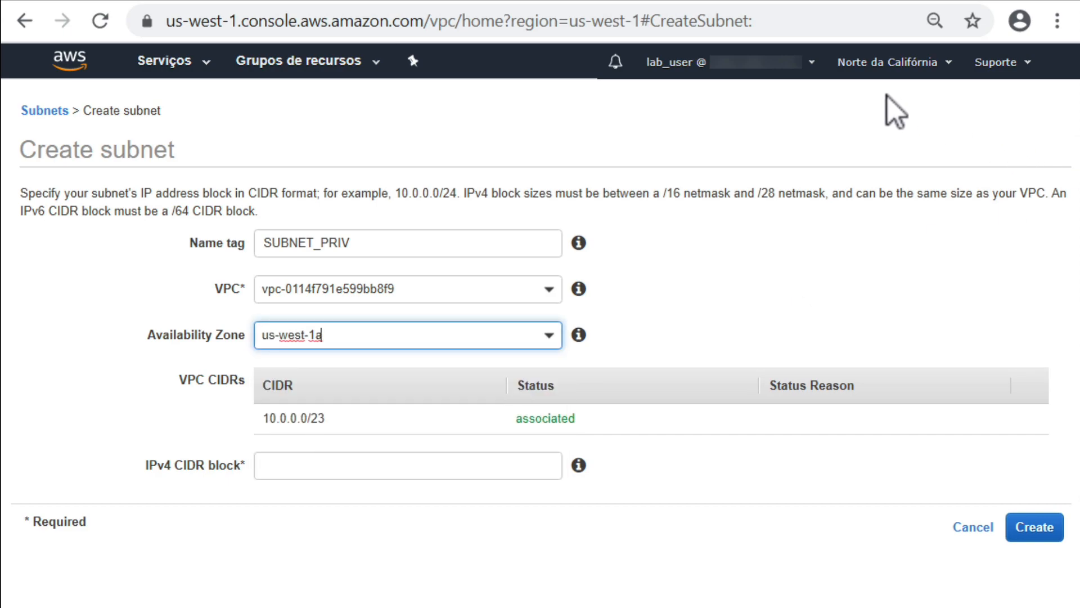
{"action": "left_click", "coordinate": [360, 463]}
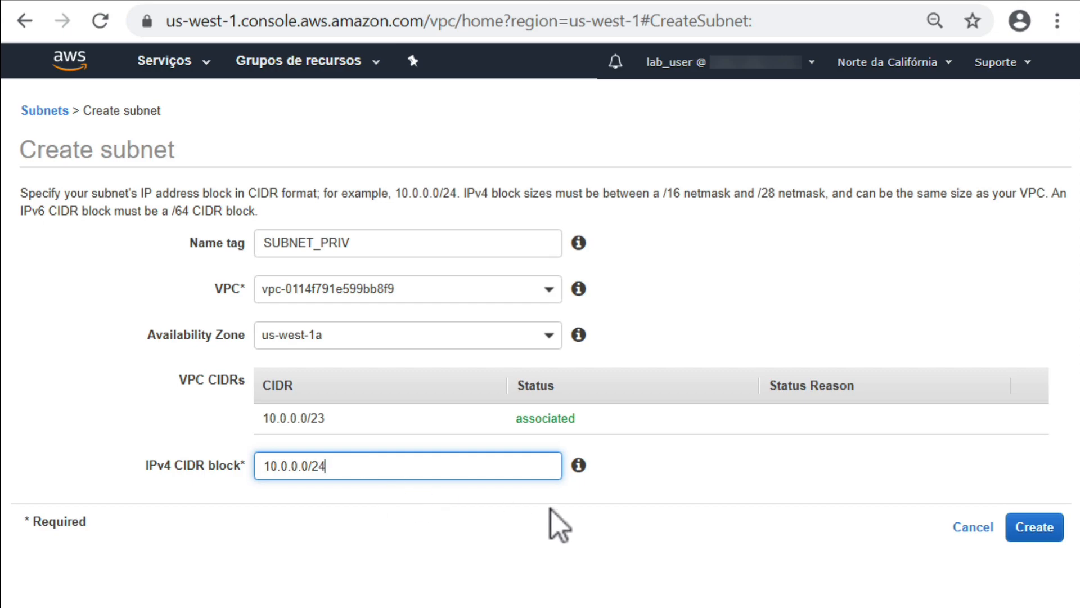
{"action": "left_click", "coordinate": [1023, 526]}
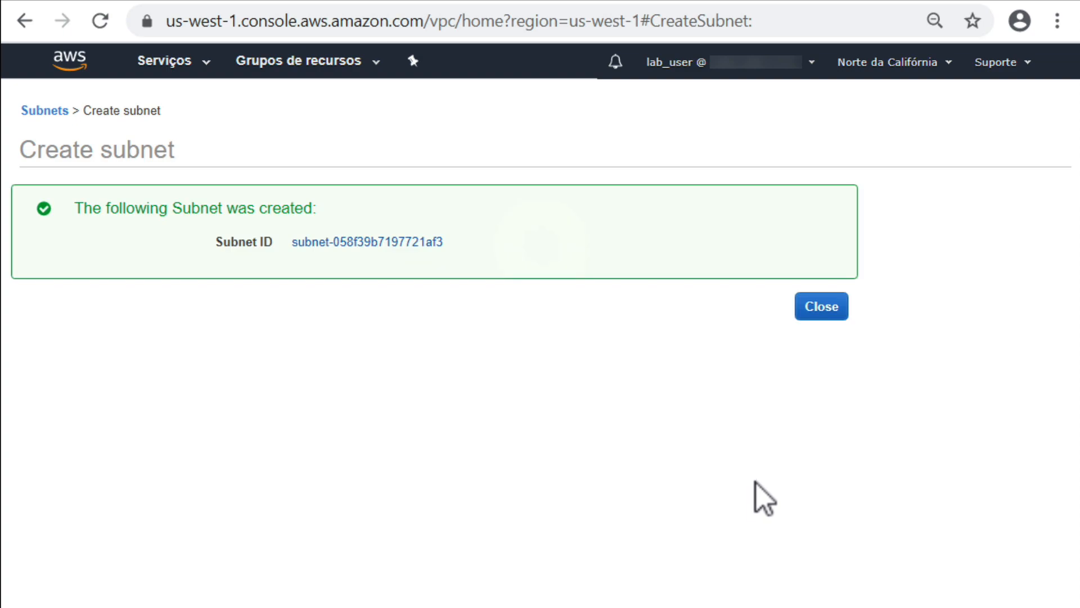
{"action": "left_click", "coordinate": [819, 309]}
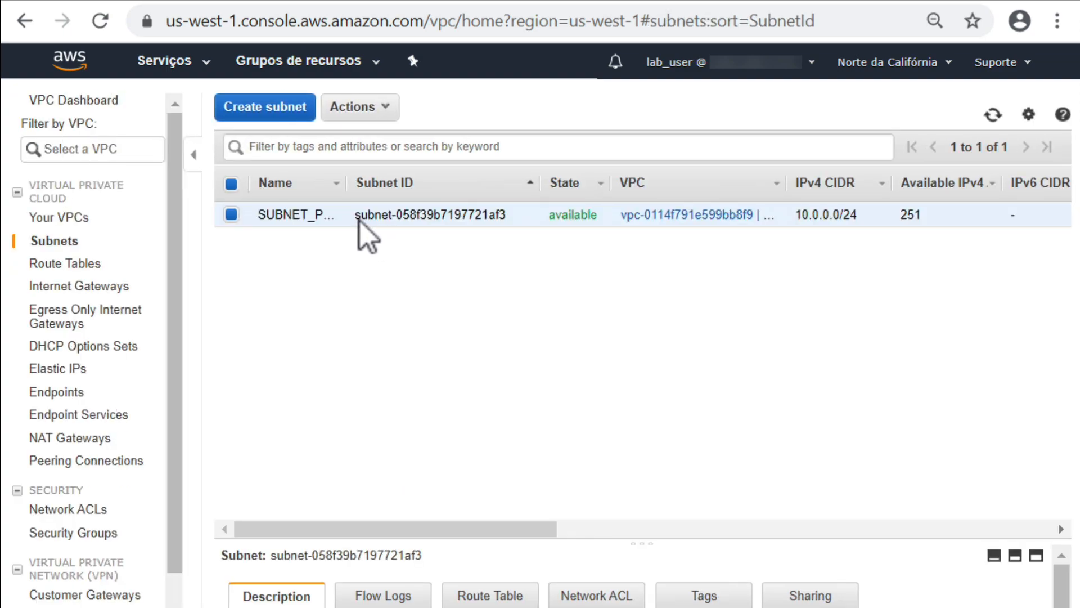
Widen the subnet list's Name column and begin a second new subnet.
{"action": "left_click_drag", "start_coordinate": [347, 186], "coordinate": [409, 195]}
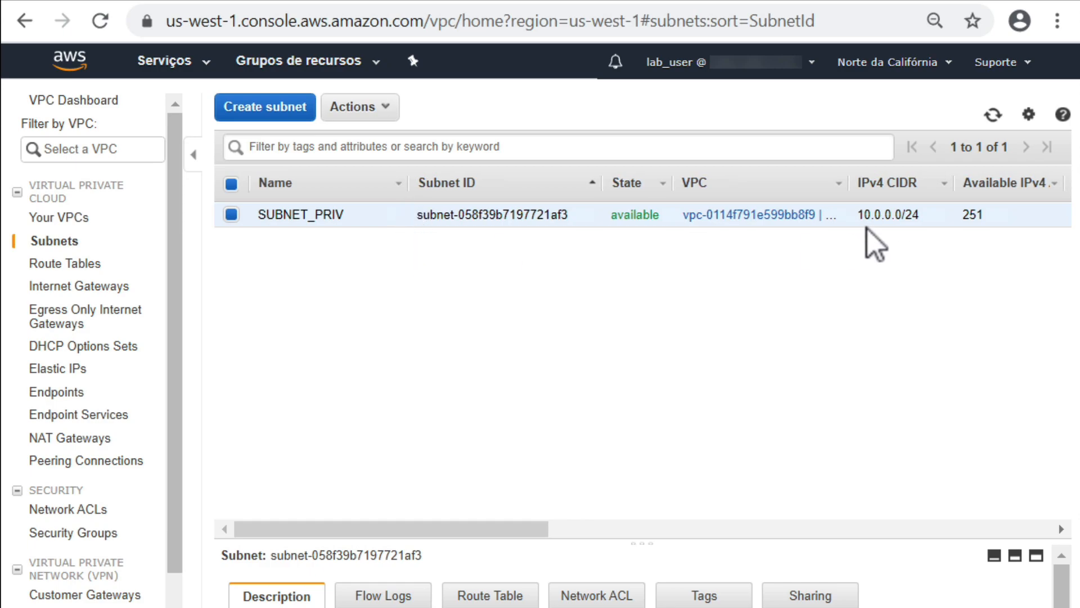
{"action": "left_click", "coordinate": [49, 219]}
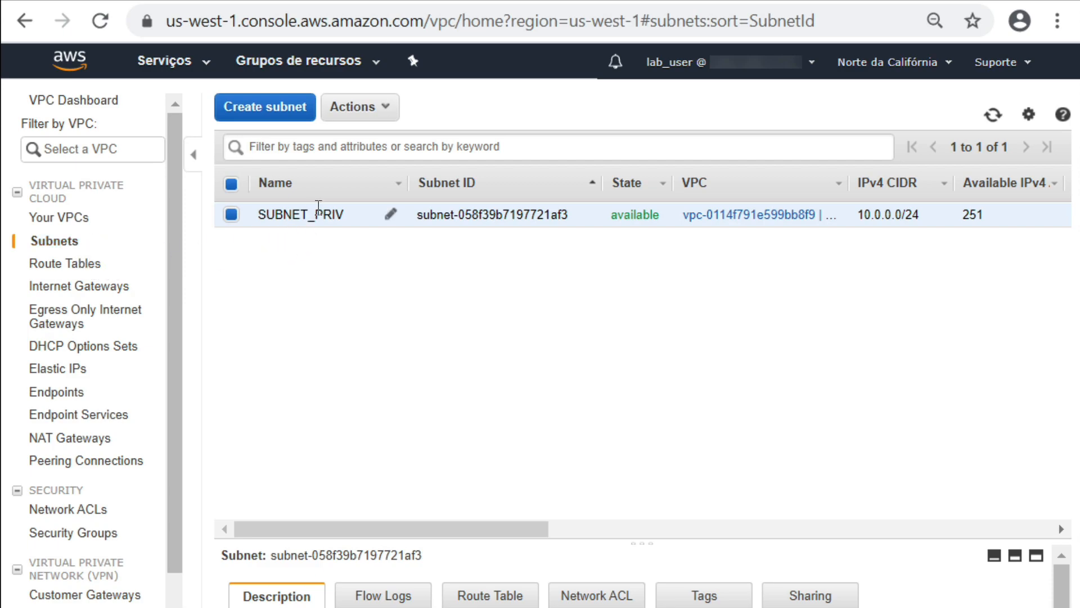
{"action": "left_click", "coordinate": [260, 112]}
Create SUBNET_PUBL in VPC_NPRO, zone us-west-1a, with CIDR 10.0.1.0/24.
{"action": "left_click", "coordinate": [299, 239]}
{"action": "type", "text": "SUBNET_PUBL"}
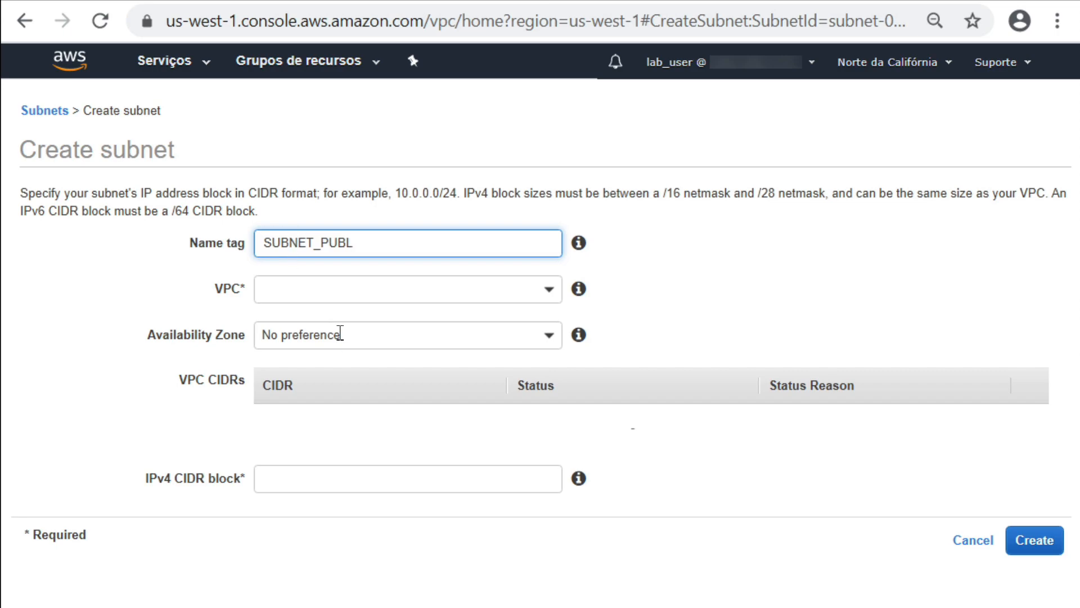
{"action": "left_click", "coordinate": [342, 289]}
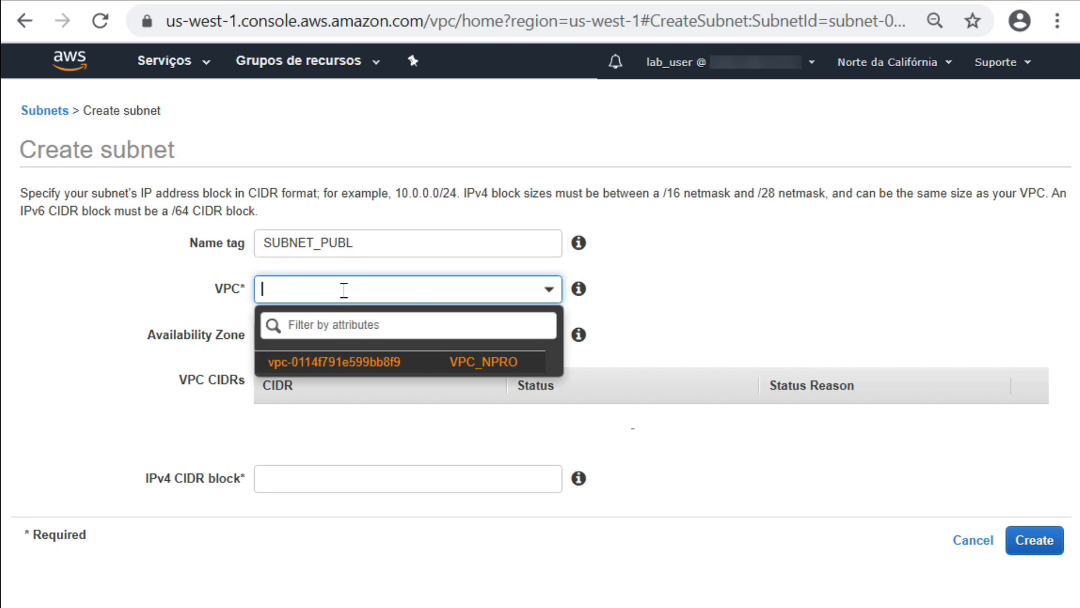
{"action": "left_click", "coordinate": [350, 363]}
{"action": "left_click", "coordinate": [348, 361]}
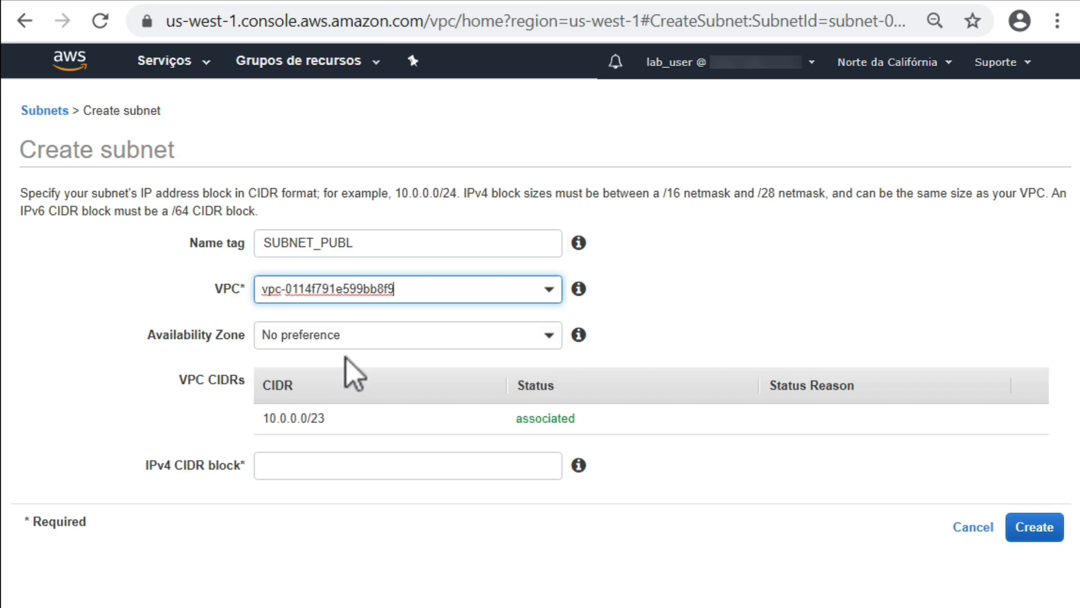
{"action": "left_click", "coordinate": [358, 341]}
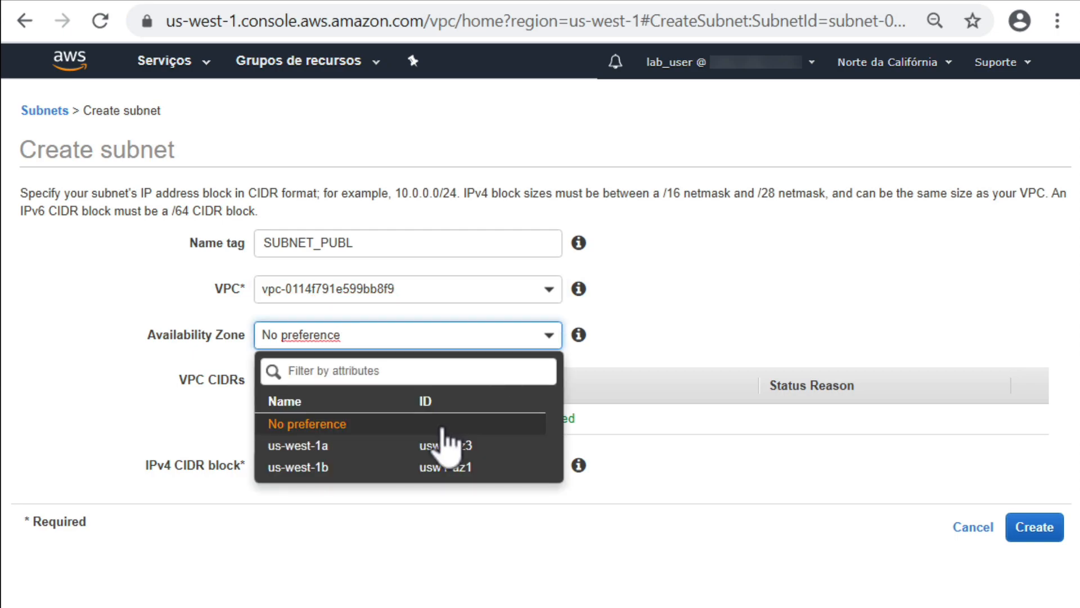
{"action": "left_click", "coordinate": [349, 445]}
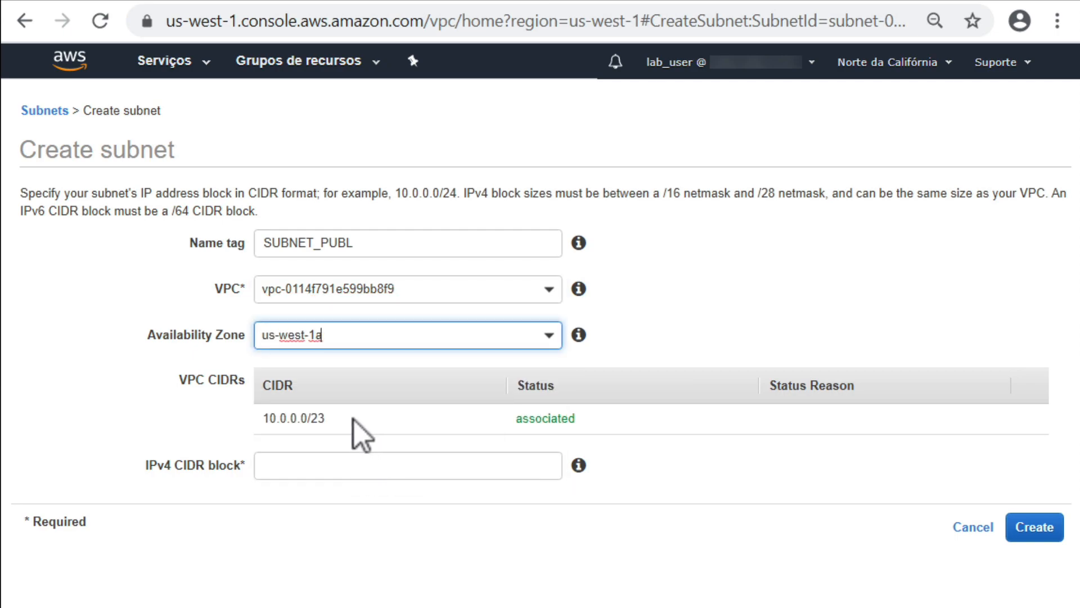
{"action": "left_click", "coordinate": [364, 466]}
{"action": "type", "text": "10.0.1.0/24"}
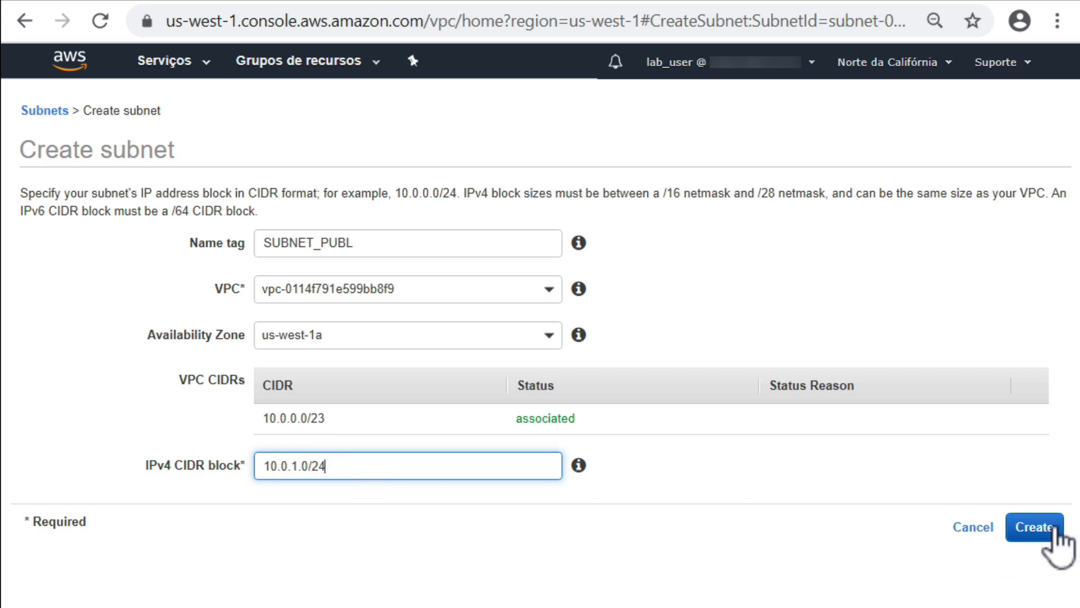
{"action": "left_click", "coordinate": [1036, 527]}
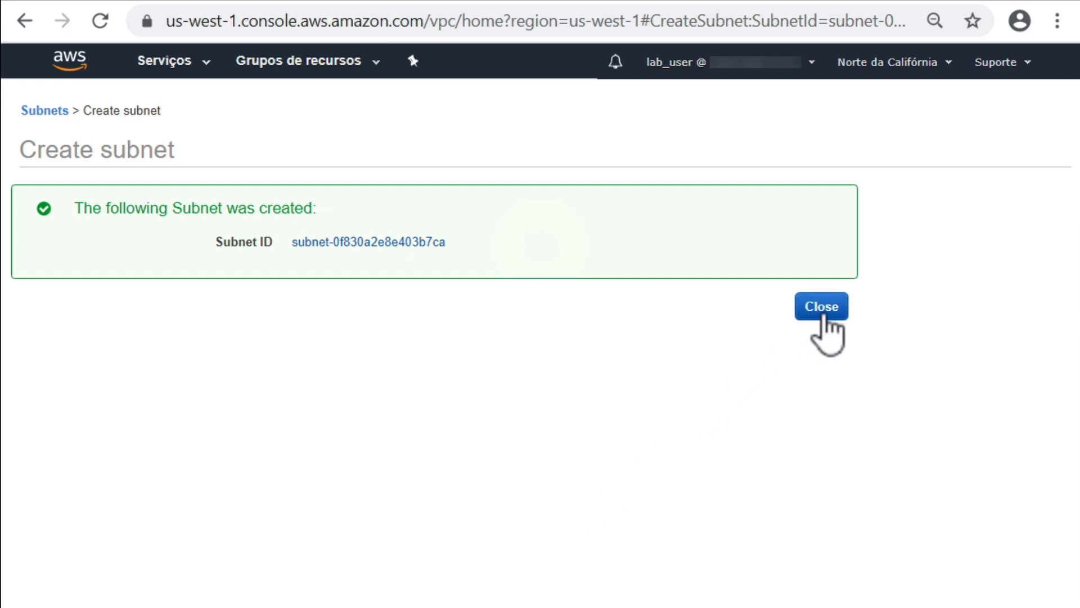
{"action": "left_click", "coordinate": [821, 306]}
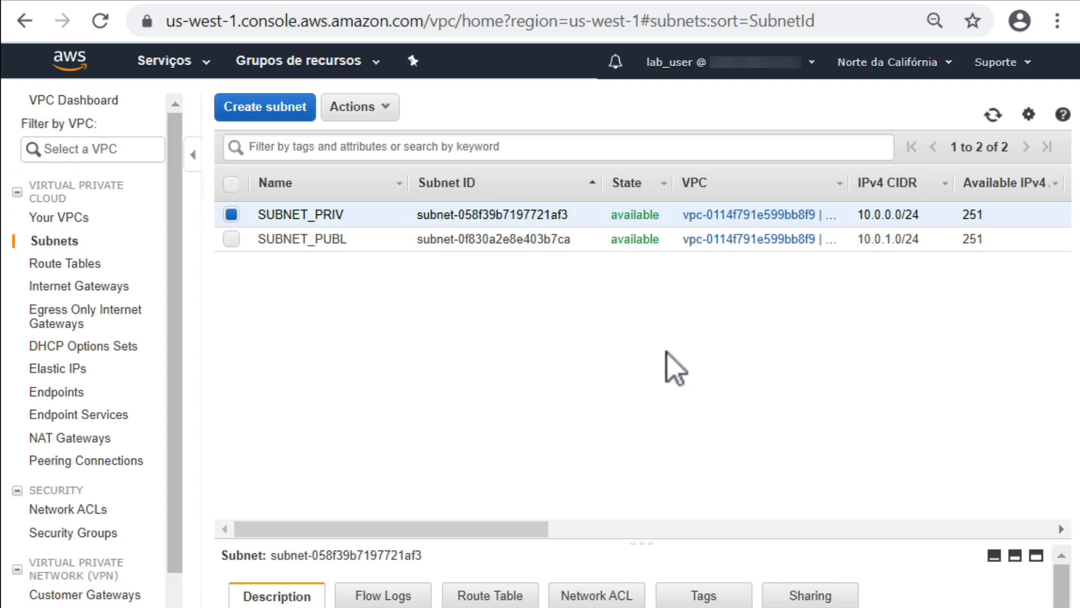
Check the route table used by SUBNET_PRIV and SUBNET_PUBL, then view the Route Tables list.
{"action": "left_click", "coordinate": [484, 597]}
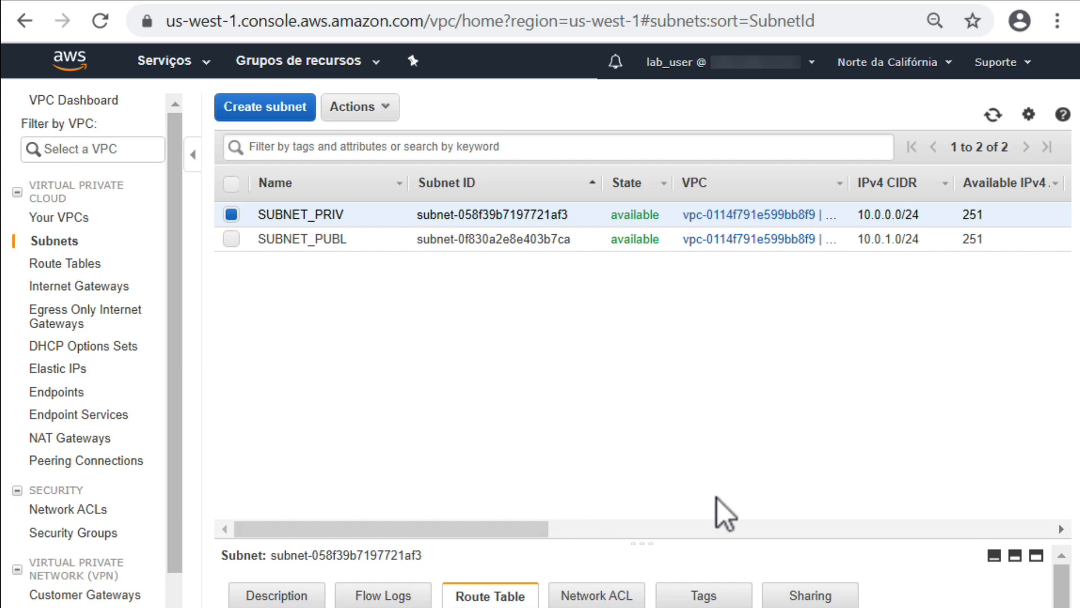
{"action": "left_click_drag", "start_coordinate": [641, 543], "coordinate": [642, 340]}
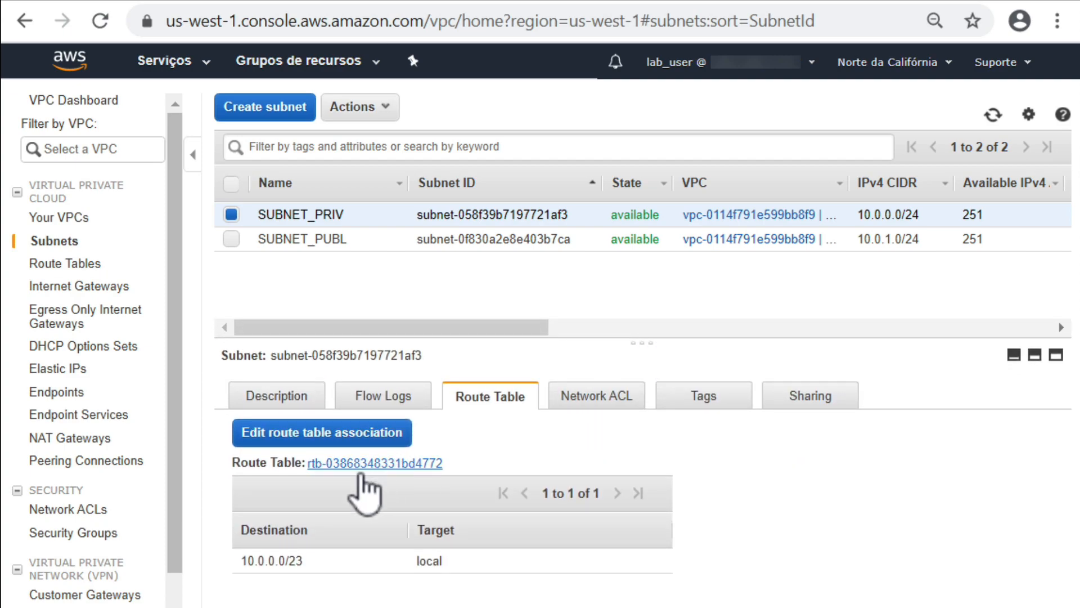
{"action": "left_click", "coordinate": [282, 237]}
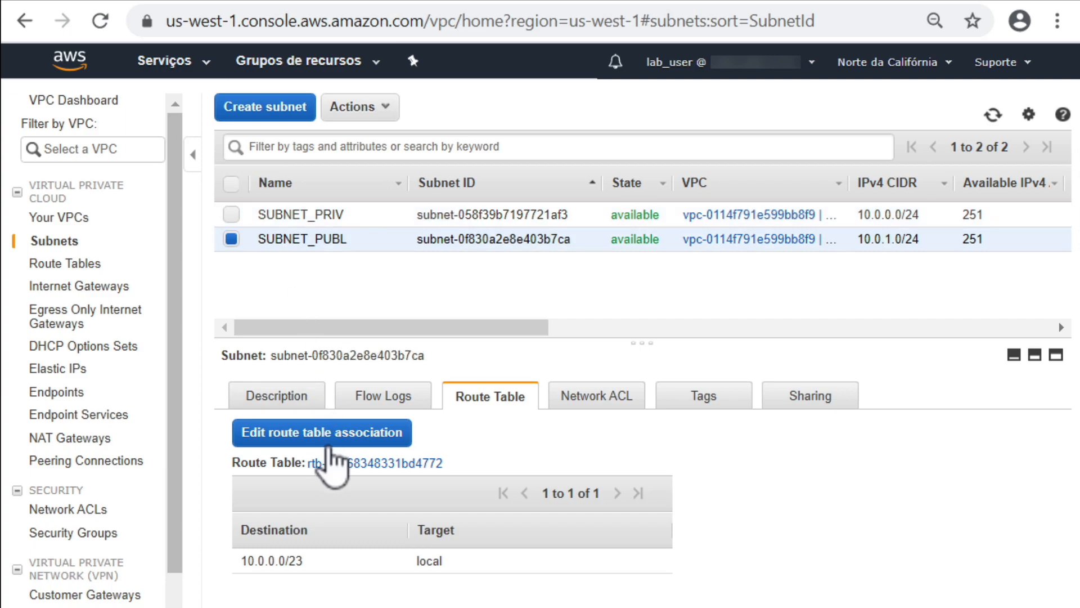
{"action": "left_click", "coordinate": [53, 269]}
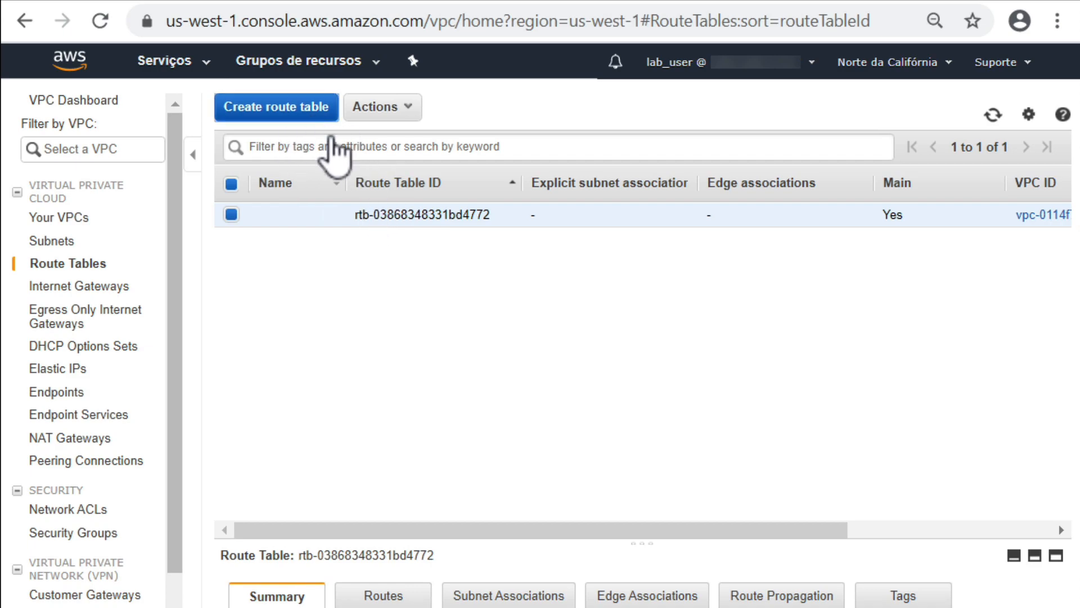
{"action": "left_click", "coordinate": [320, 122]}
Create route table ROUTE_TABLE_PRIV in VPC_NPRO, copying its name for reuse.
{"action": "left_click", "coordinate": [294, 227]}
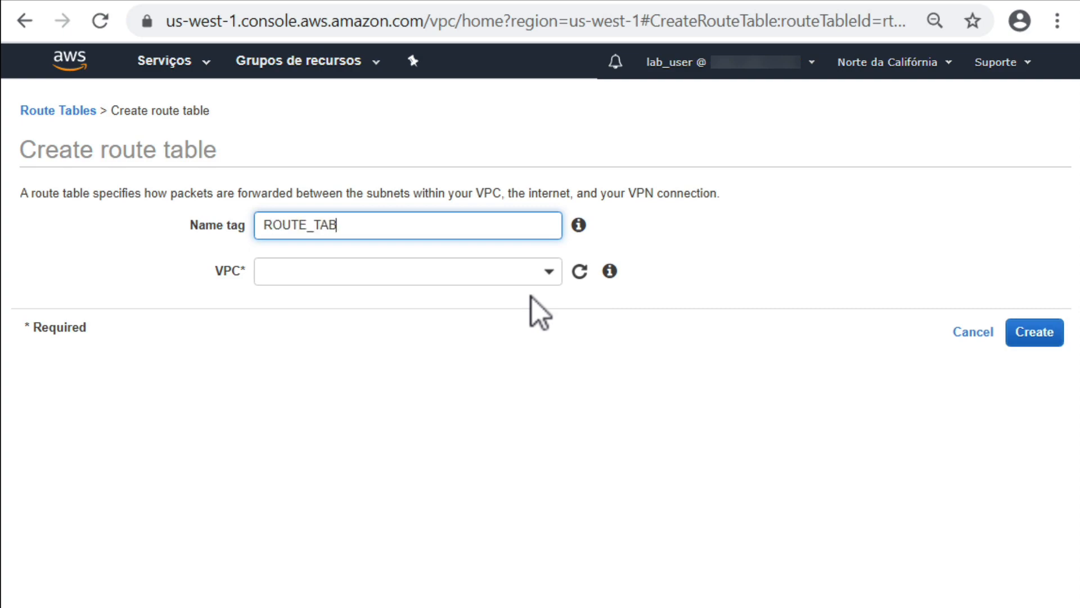
{"action": "type", "text": "PRIV"}
{"action": "key", "text": "Tab"}
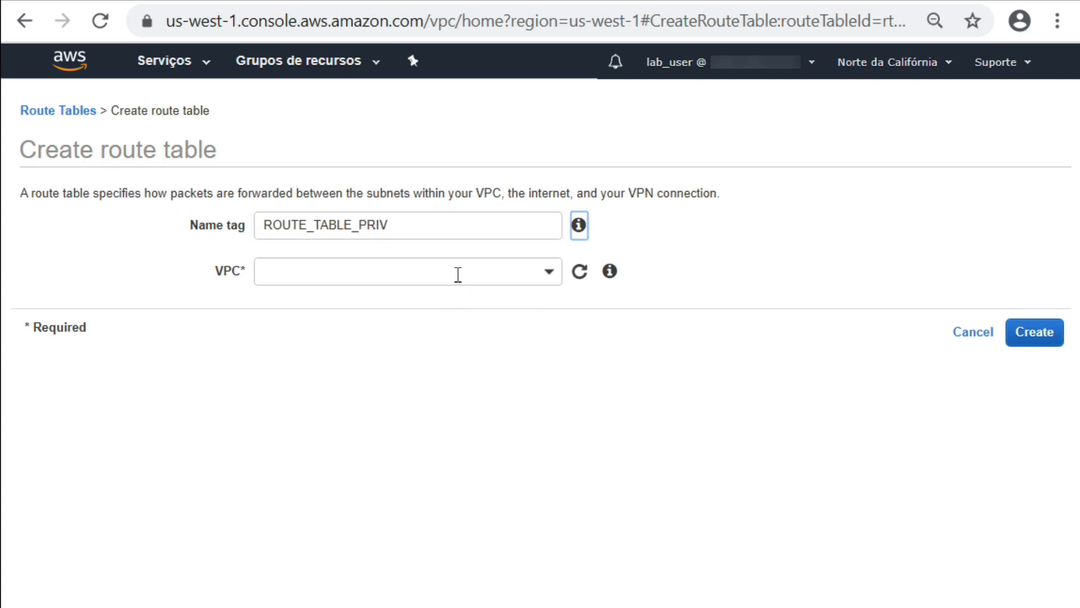
{"action": "left_click", "coordinate": [549, 273]}
{"action": "left_click", "coordinate": [400, 344]}
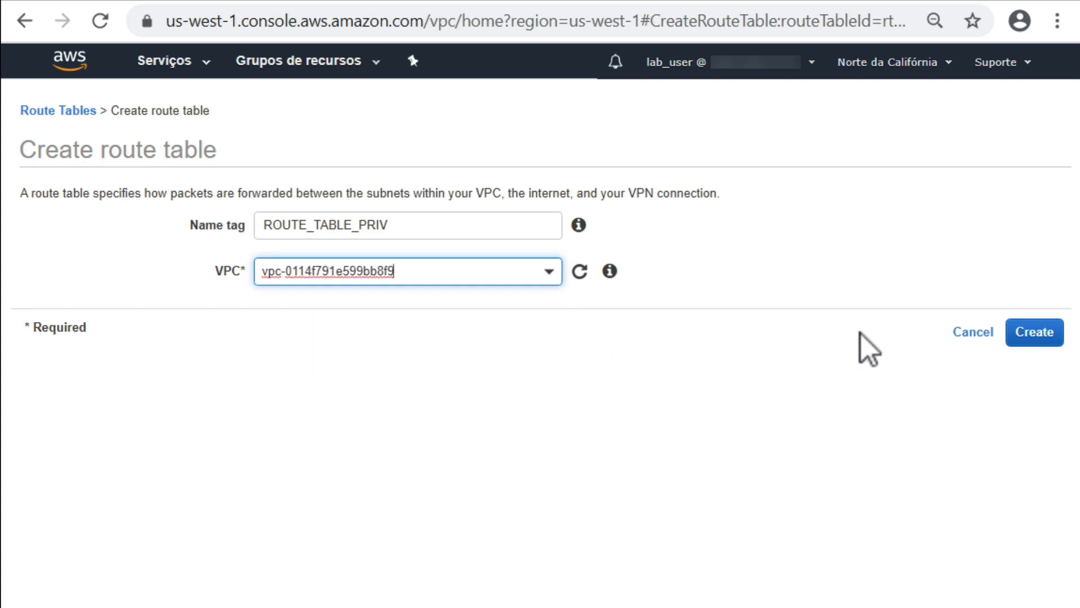
{"action": "left_click", "coordinate": [241, 221]}
{"action": "key", "text": "ctrl+c"}
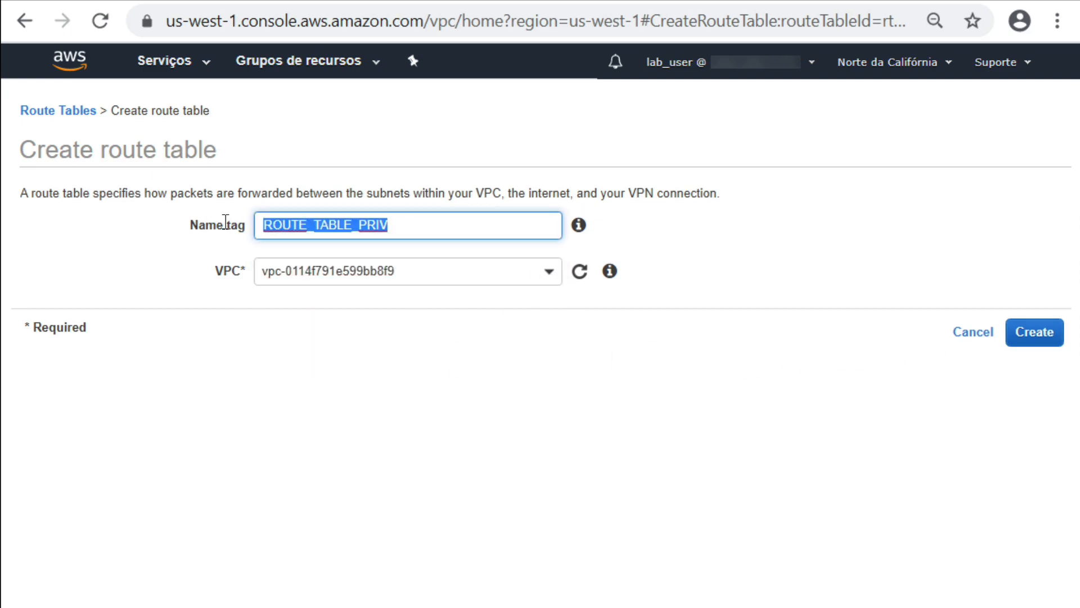
{"action": "right_click", "coordinate": [298, 221]}
{"action": "left_click", "coordinate": [307, 311]}
{"action": "left_click", "coordinate": [420, 225]}
{"action": "left_click", "coordinate": [1038, 333]}
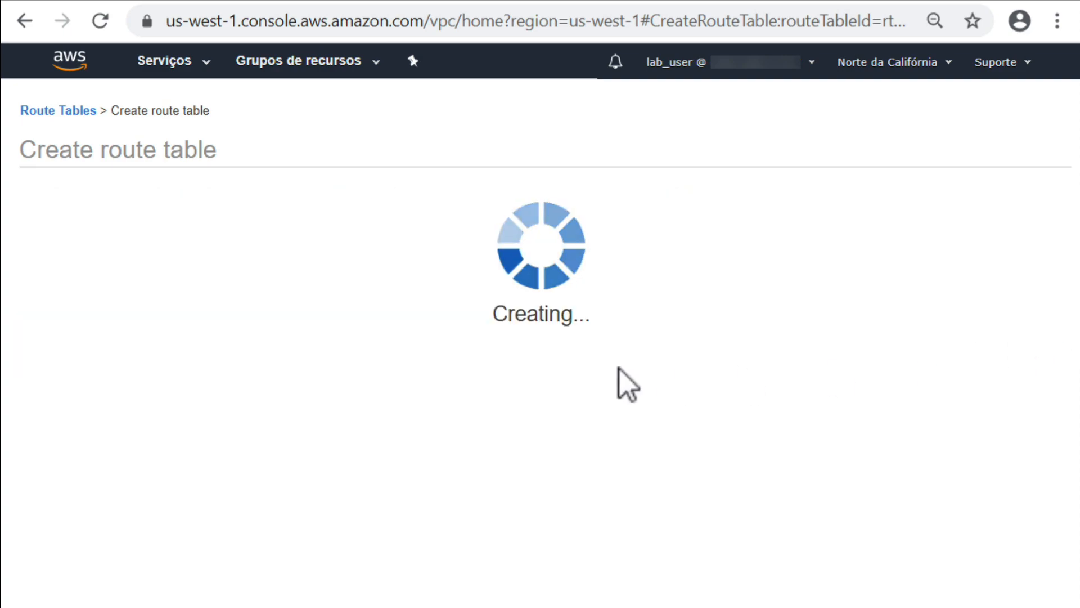
{"action": "left_click", "coordinate": [809, 312]}
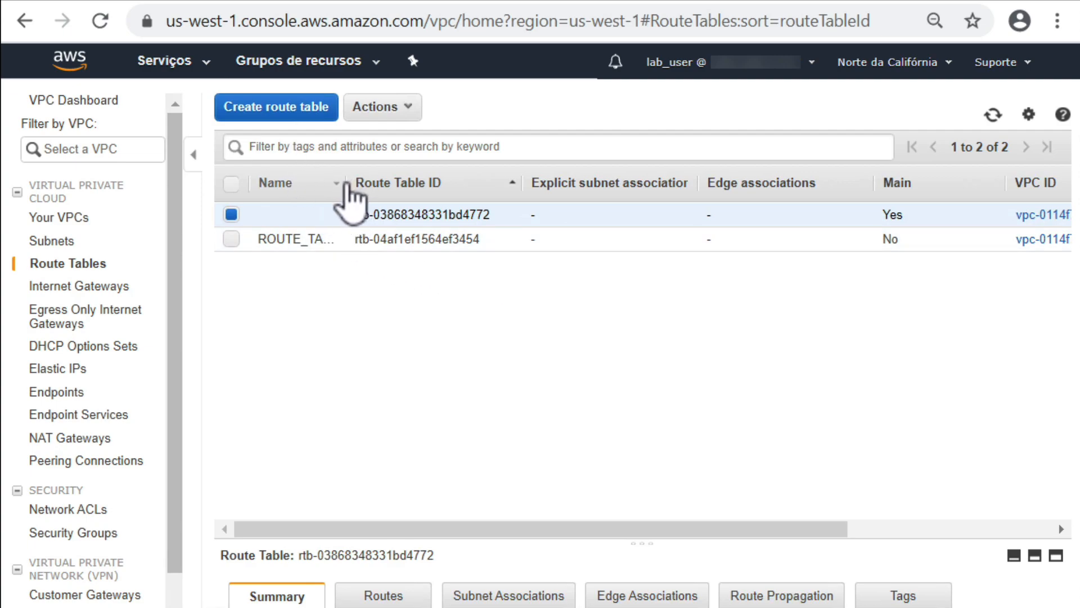
{"action": "left_click_drag", "start_coordinate": [344, 183], "coordinate": [431, 186]}
Create route table ROUTE_TABLE_PUBL in VPC_NPRO.
{"action": "left_click", "coordinate": [276, 110]}
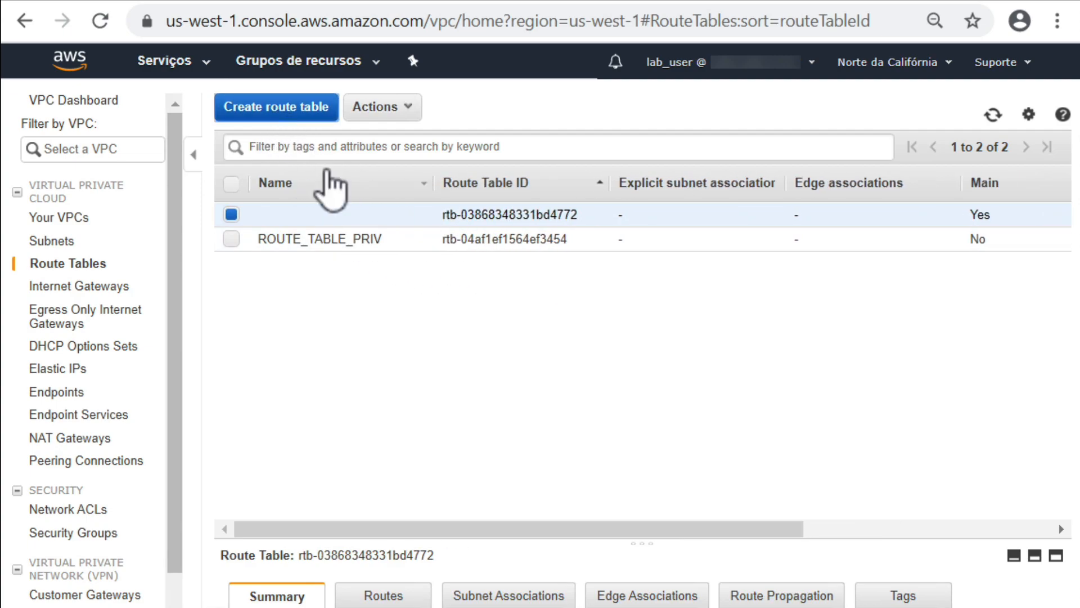
{"action": "left_click", "coordinate": [317, 229]}
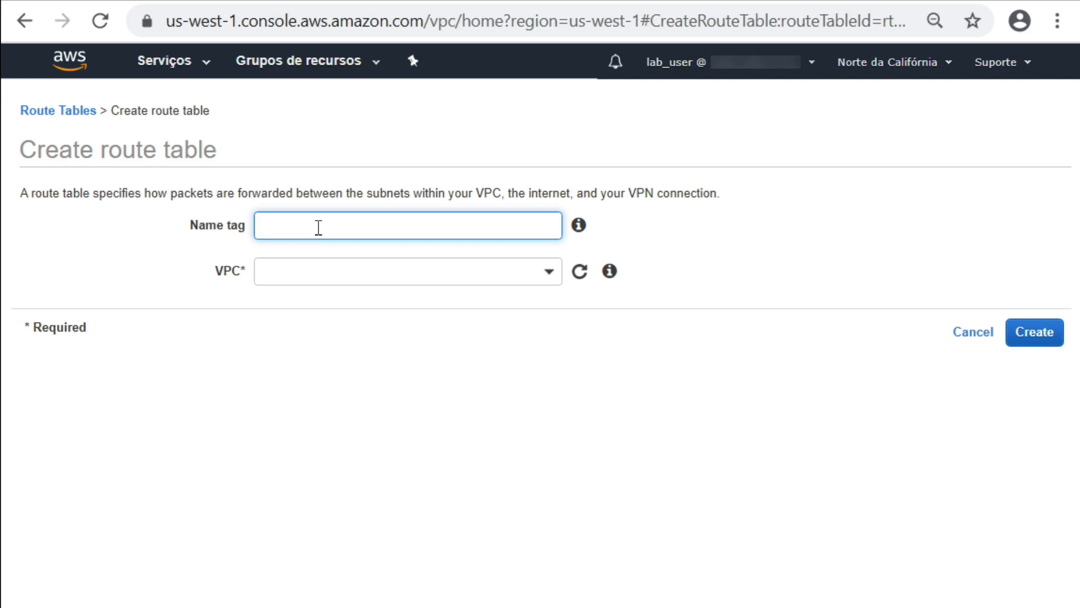
{"action": "key", "text": "ctrl+v"}
{"action": "key", "text": "BackSpace"}
{"action": "key", "text": "BackSpace"}
{"action": "type", "text": "UBL"}
{"action": "left_click", "coordinate": [545, 271]}
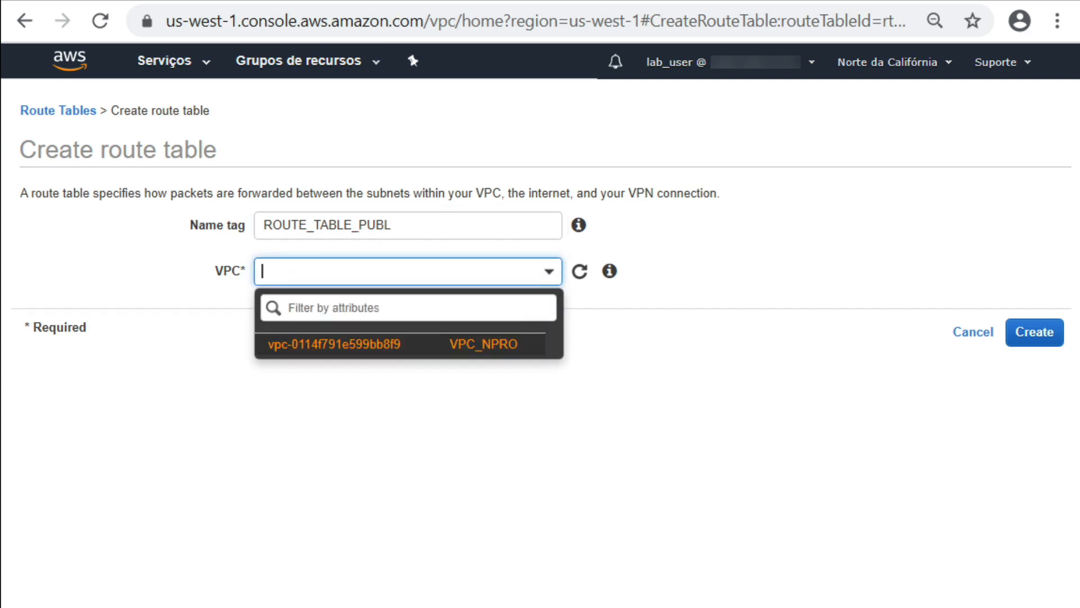
{"action": "left_click", "coordinate": [378, 344]}
{"action": "left_click", "coordinate": [1031, 333]}
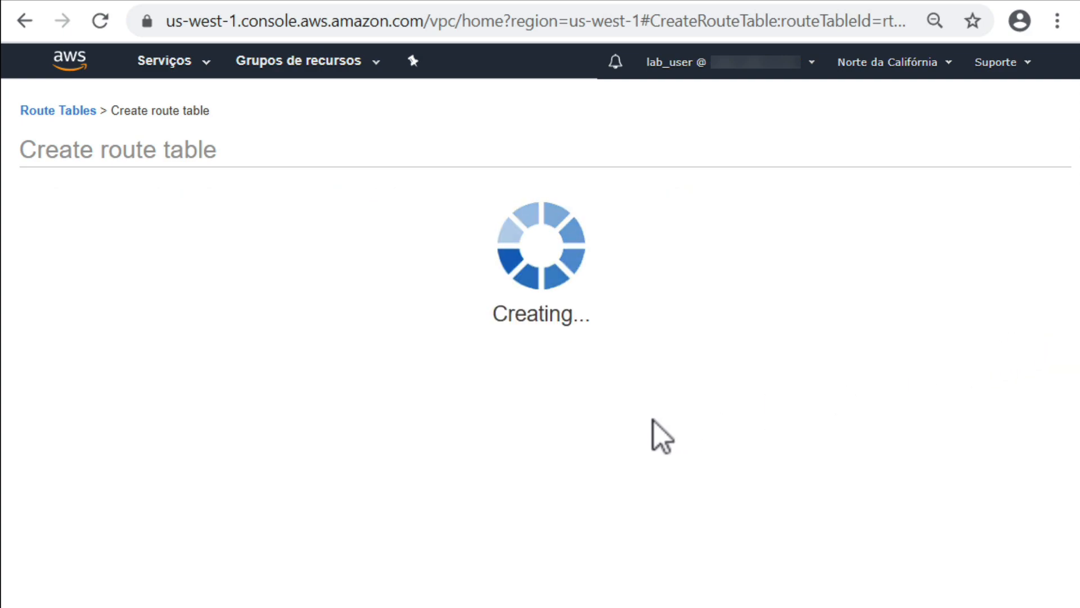
{"action": "left_click", "coordinate": [820, 315]}
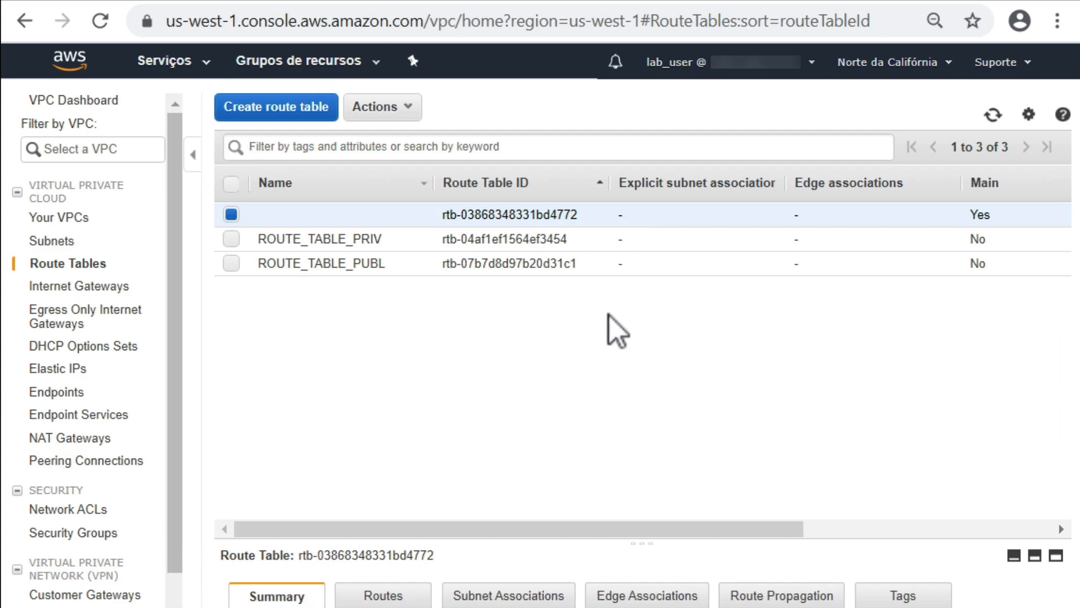
Attempt deleting the unnamed main route table, accept it can't be deleted, and return to Subnets.
{"action": "left_click", "coordinate": [342, 245]}
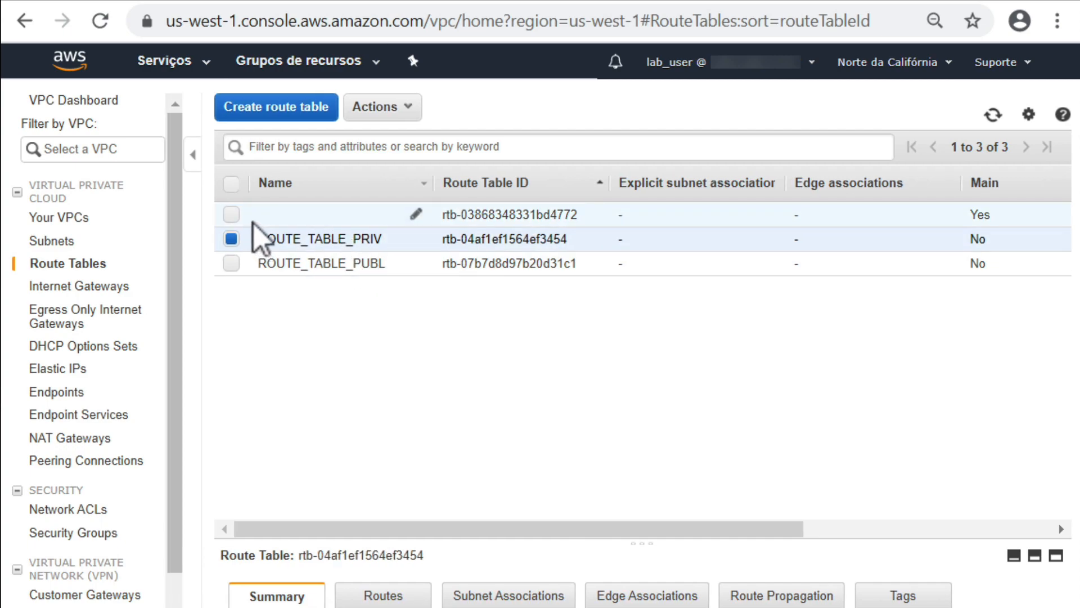
{"action": "left_click", "coordinate": [232, 215]}
{"action": "left_click", "coordinate": [231, 238]}
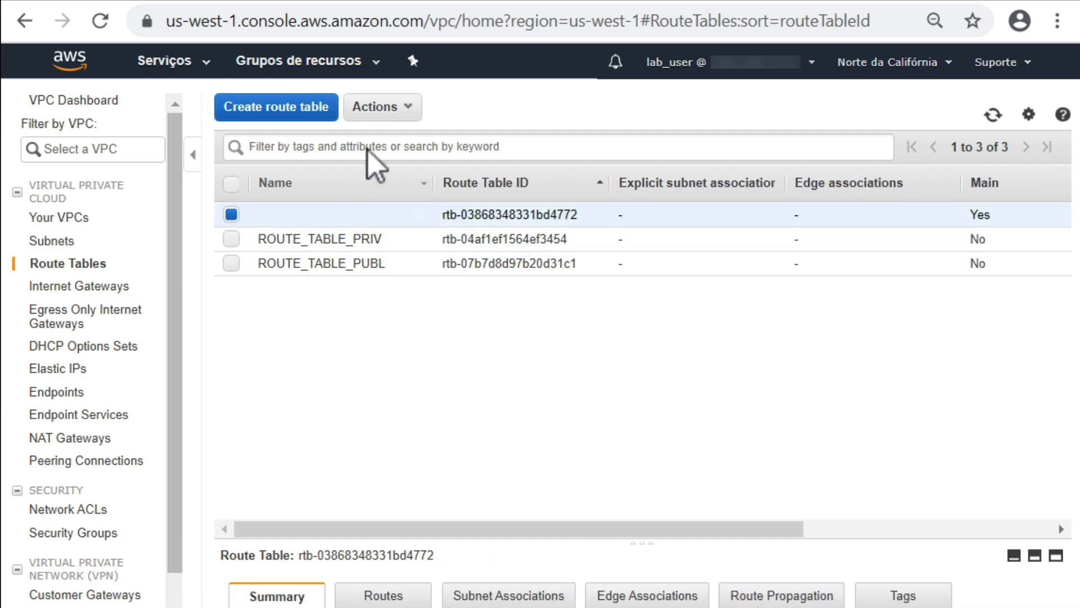
{"action": "left_click", "coordinate": [410, 112]}
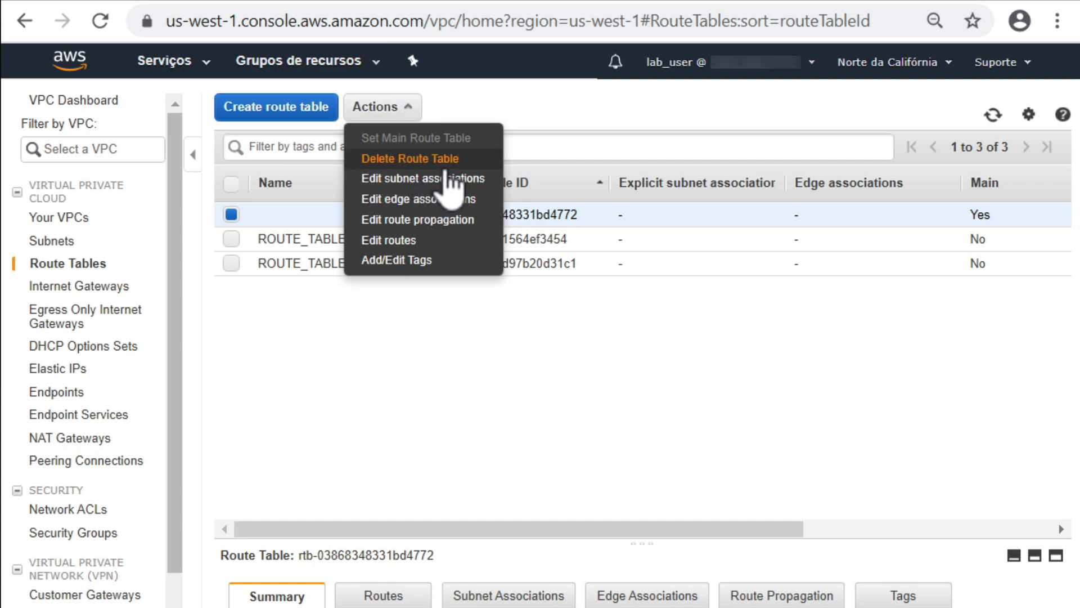
{"action": "left_click", "coordinate": [426, 162]}
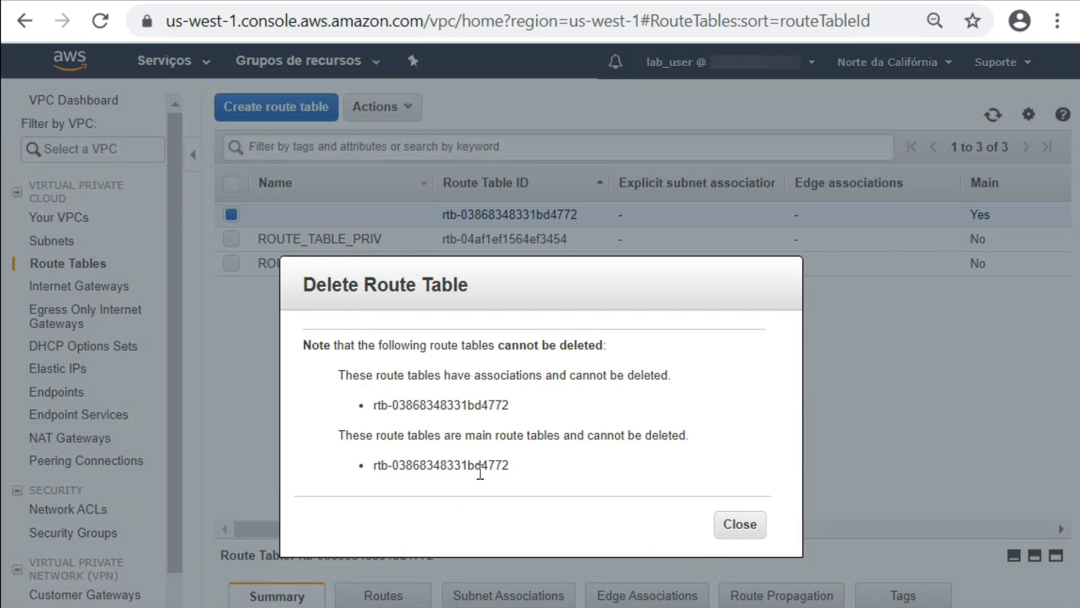
{"action": "left_click", "coordinate": [737, 527]}
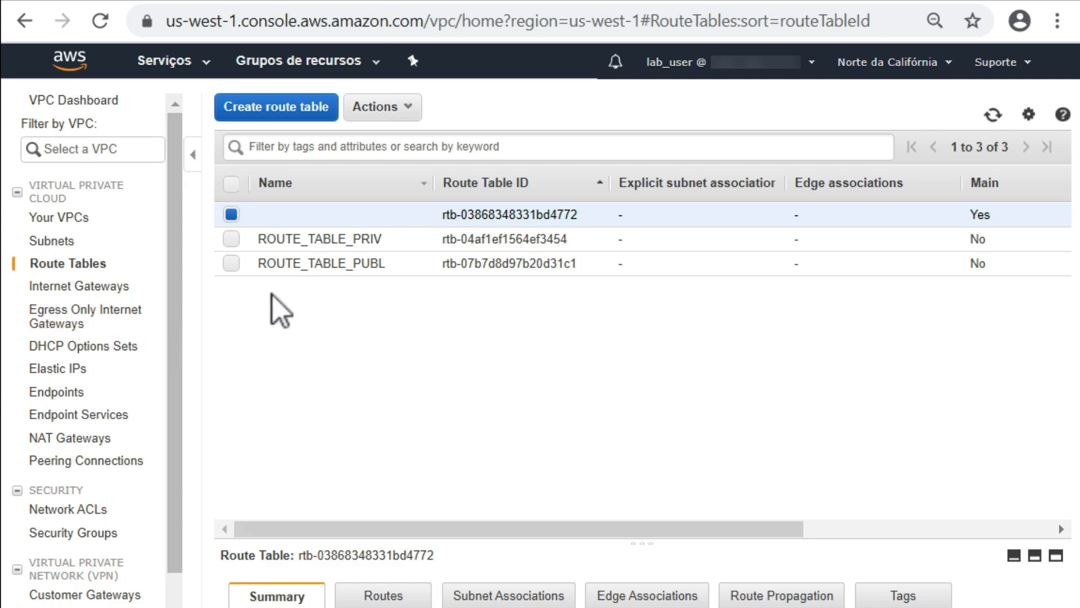
{"action": "left_click", "coordinate": [67, 249]}
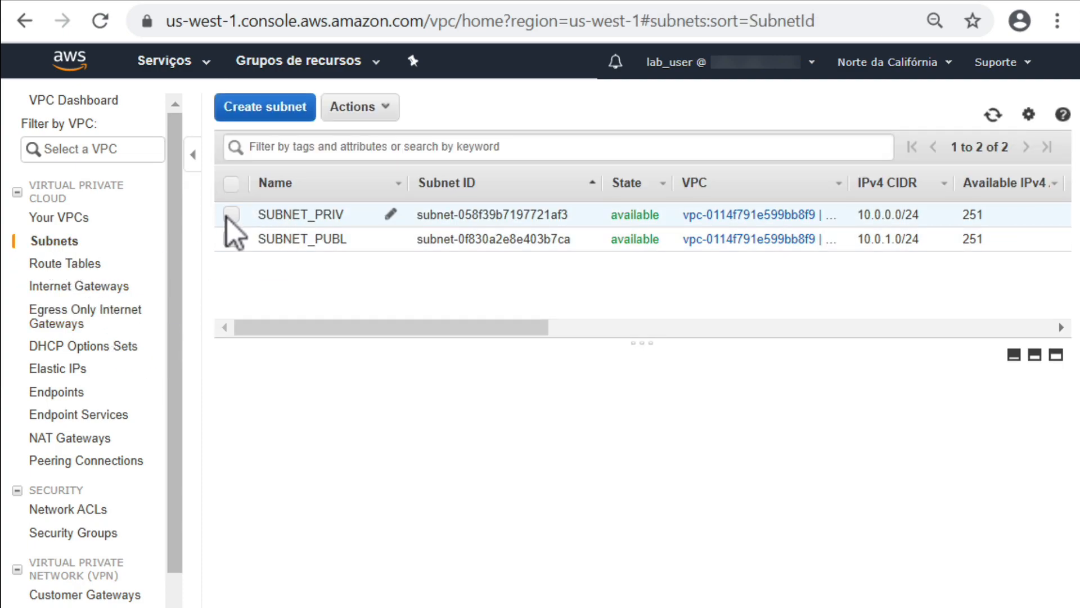
Review the Route Table ID options for SUBNET_PRIV, cancel without changes, and return to Route Tables.
{"action": "left_click", "coordinate": [230, 215]}
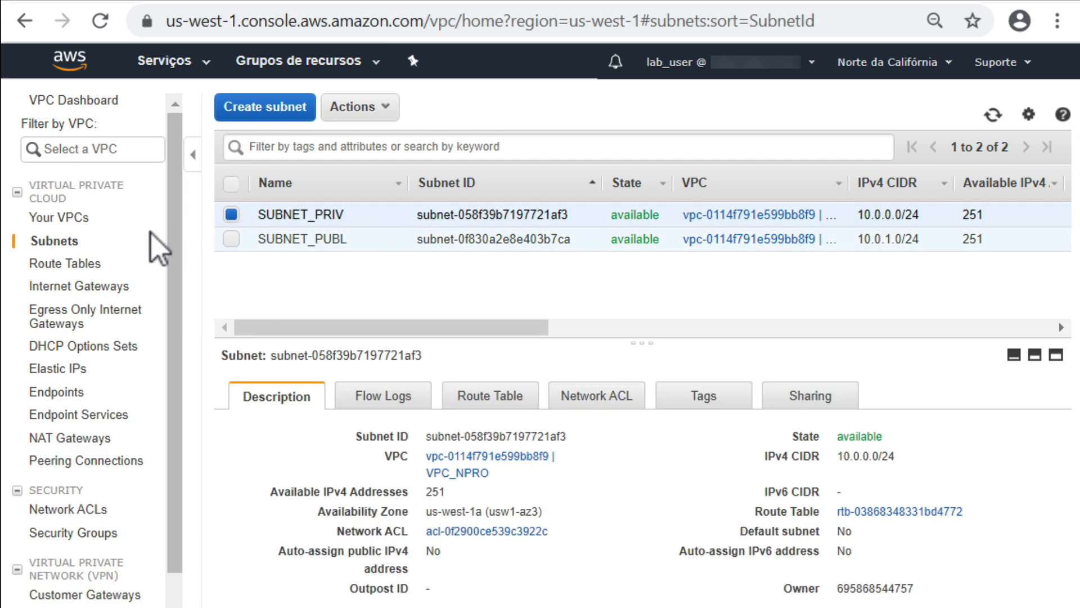
{"action": "left_click", "coordinate": [385, 110]}
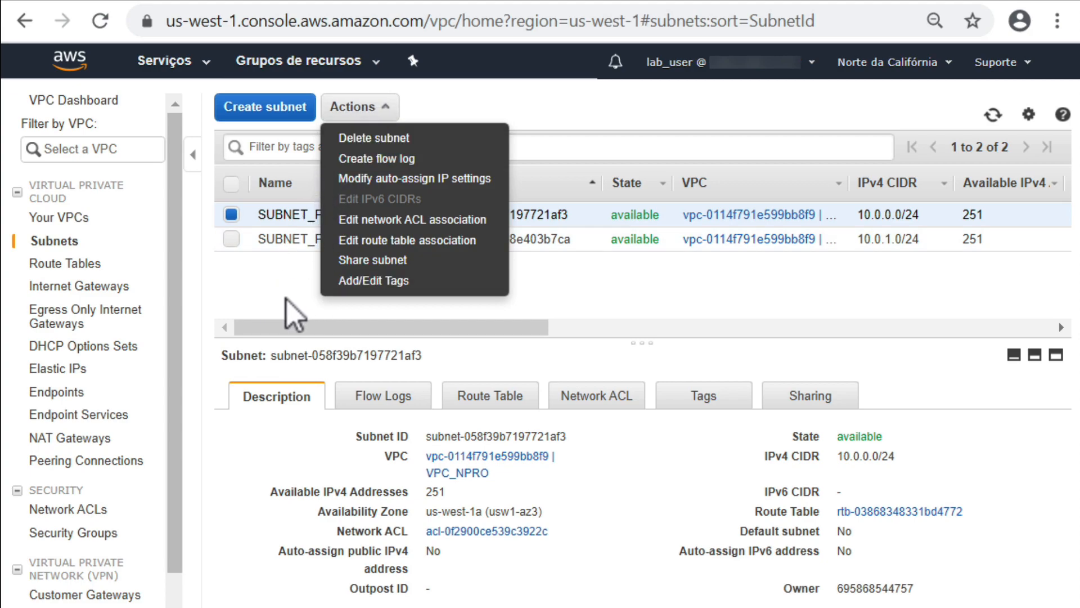
{"action": "left_click", "coordinate": [363, 241]}
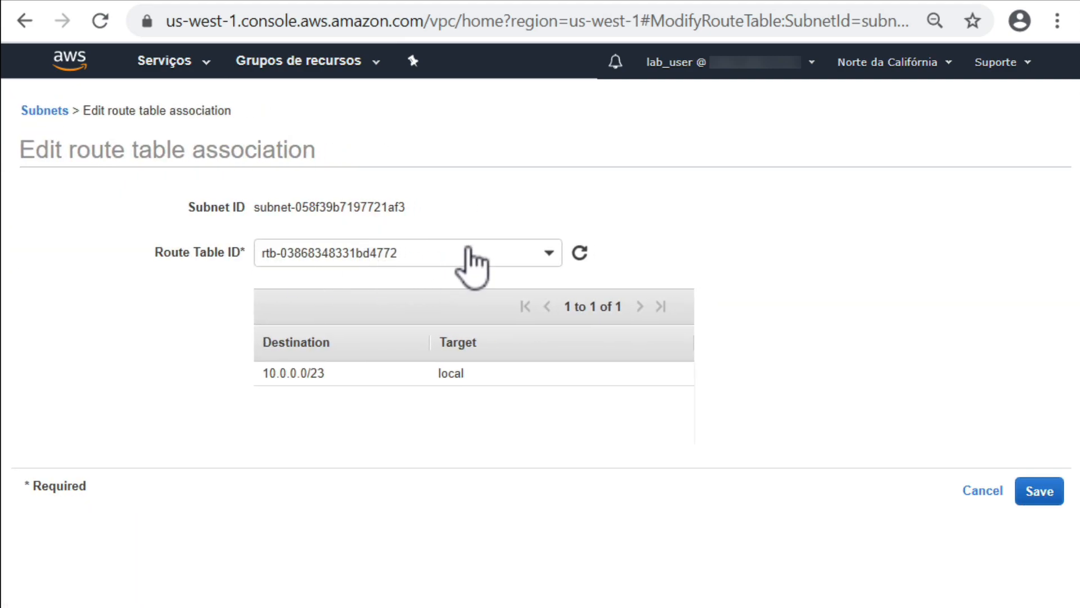
{"action": "left_click", "coordinate": [469, 251]}
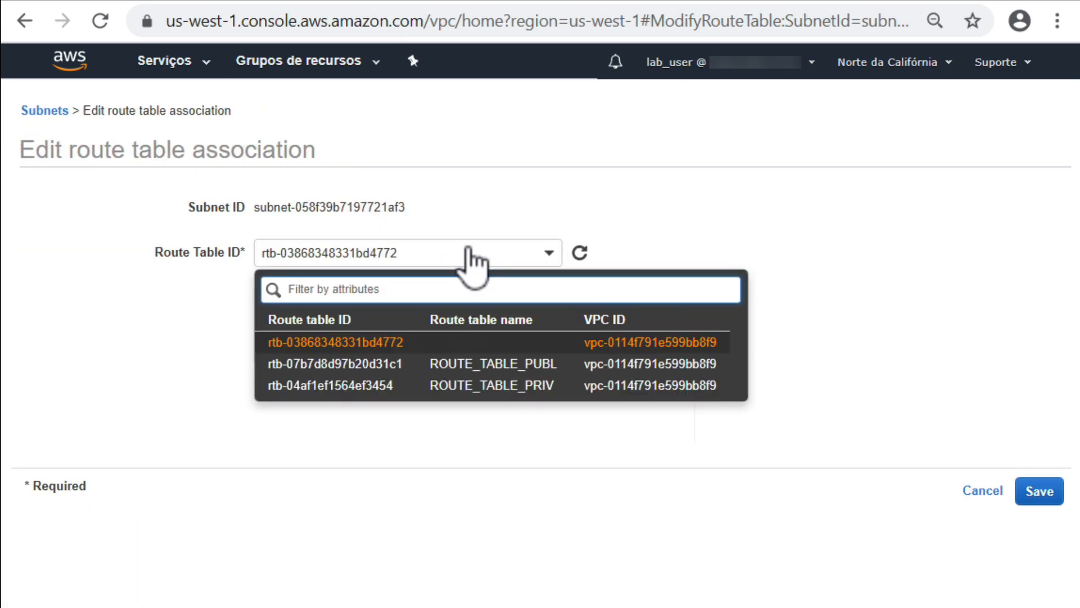
{"action": "left_click", "coordinate": [982, 491]}
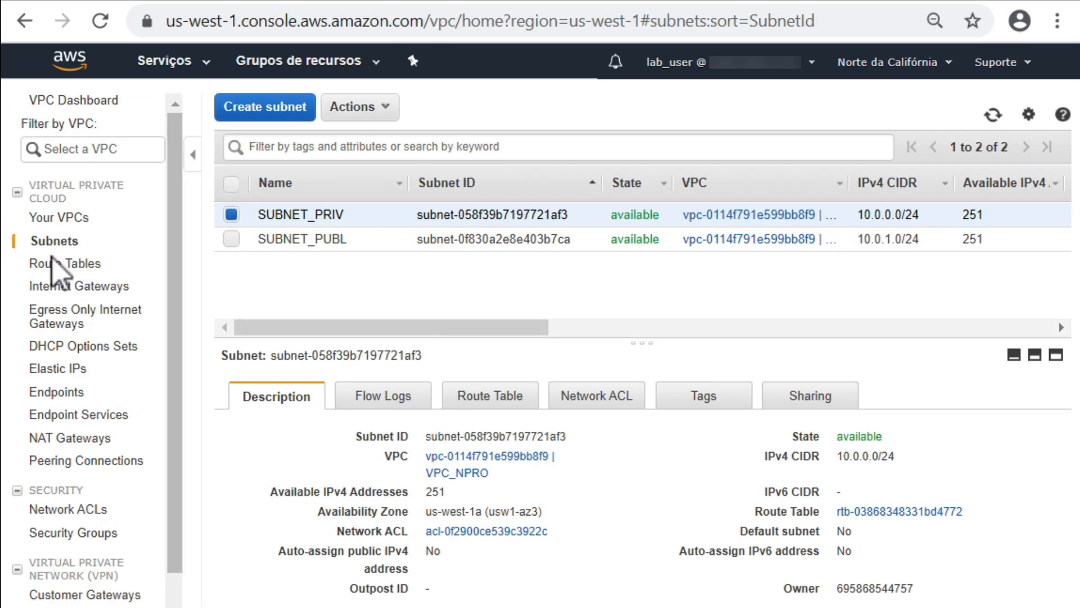
{"action": "left_click", "coordinate": [58, 263]}
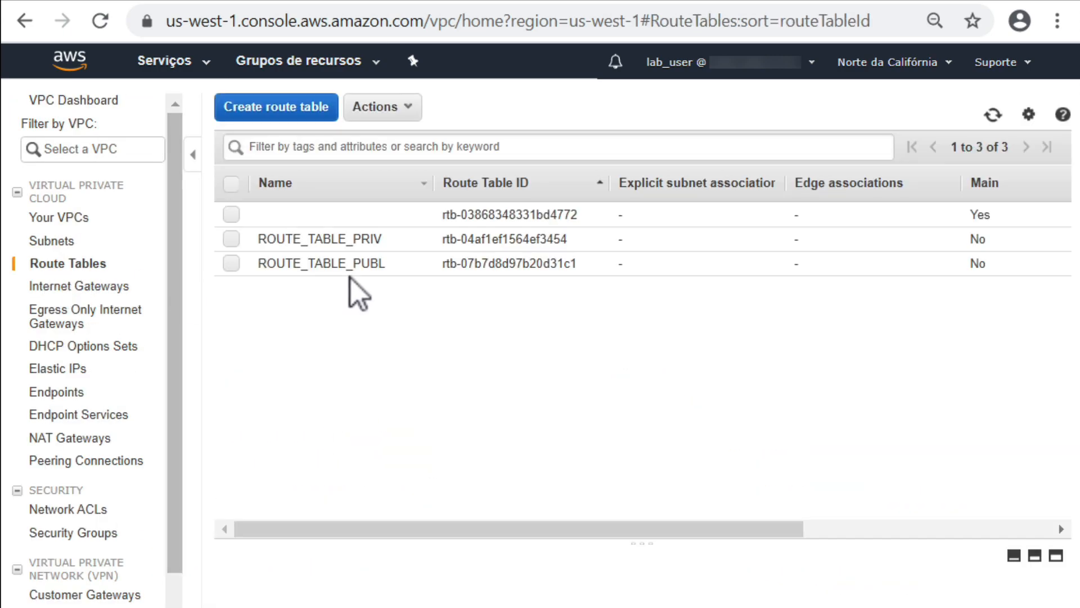
Tick SUBNET_PRIV in ROUTE_TABLE_PRIV's subnet associations, save, and enlarge the details pane.
{"action": "left_click", "coordinate": [231, 240]}
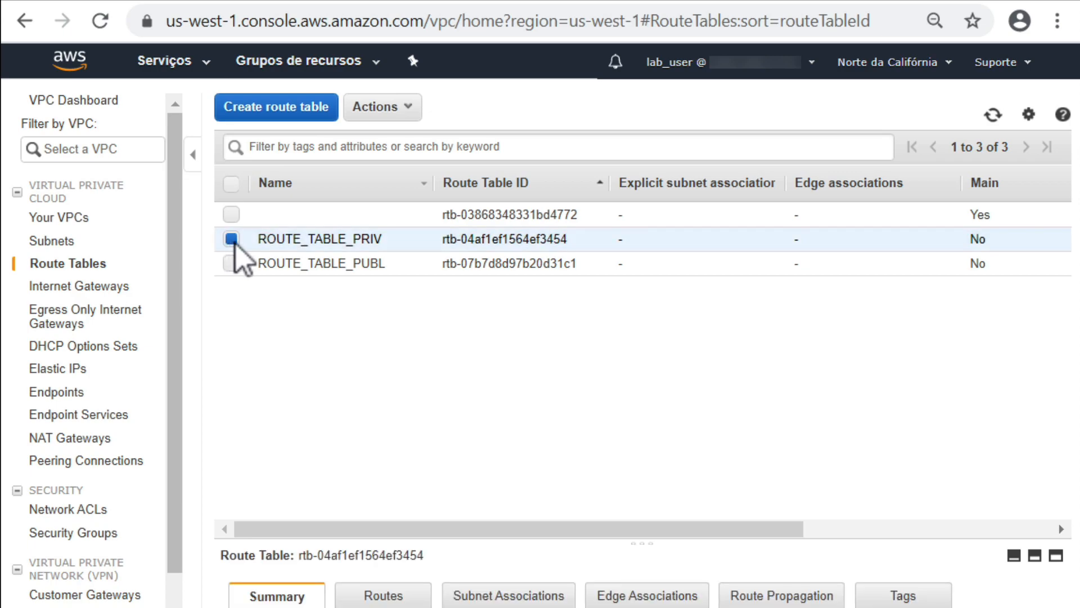
{"action": "left_click", "coordinate": [415, 115]}
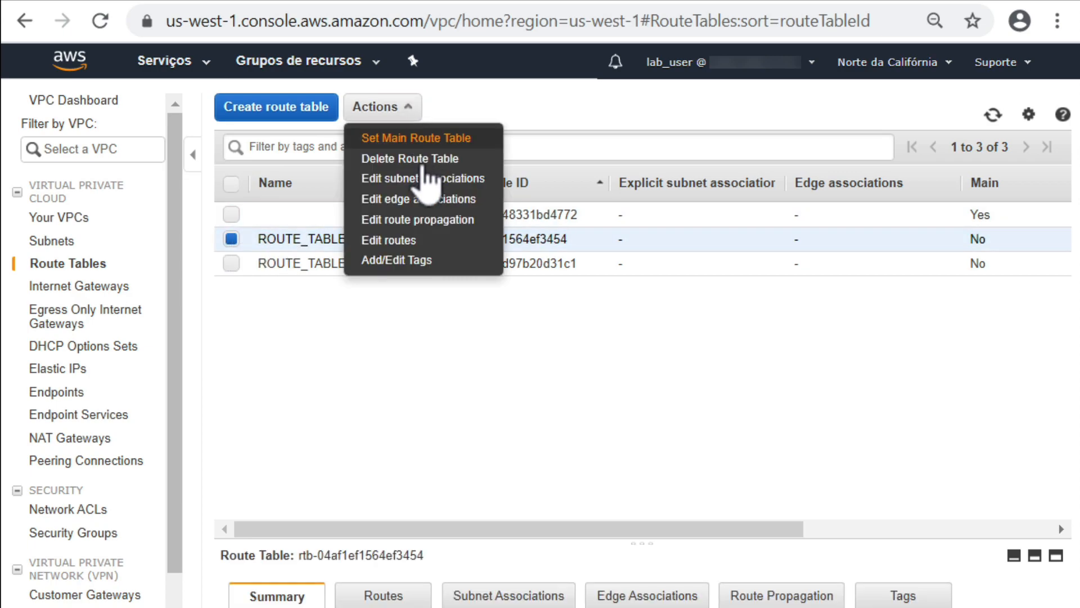
{"action": "left_click", "coordinate": [428, 179]}
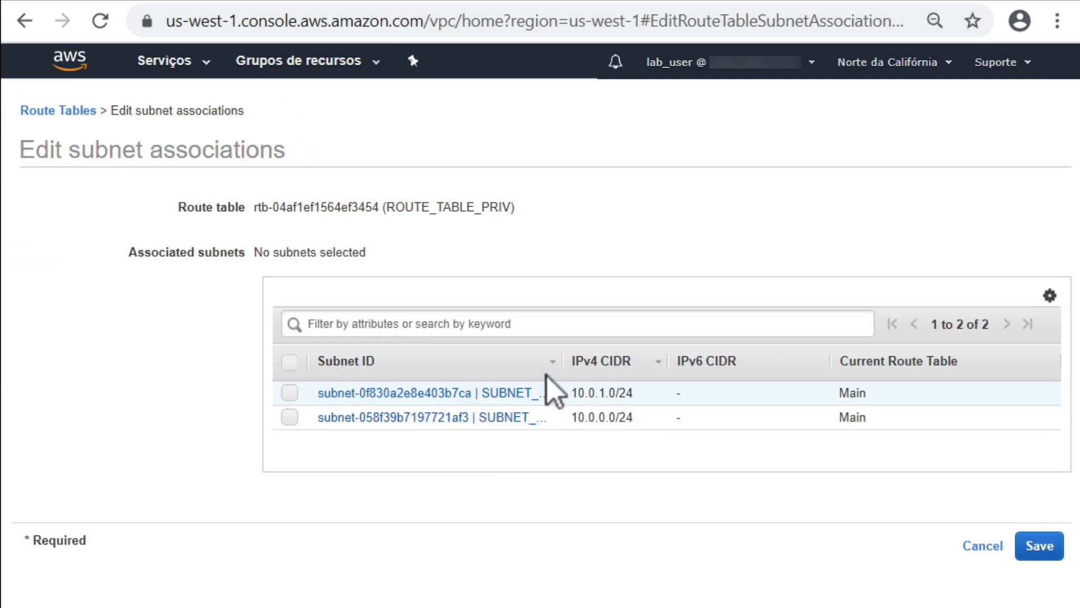
{"action": "left_click_drag", "start_coordinate": [569, 361], "coordinate": [608, 361]}
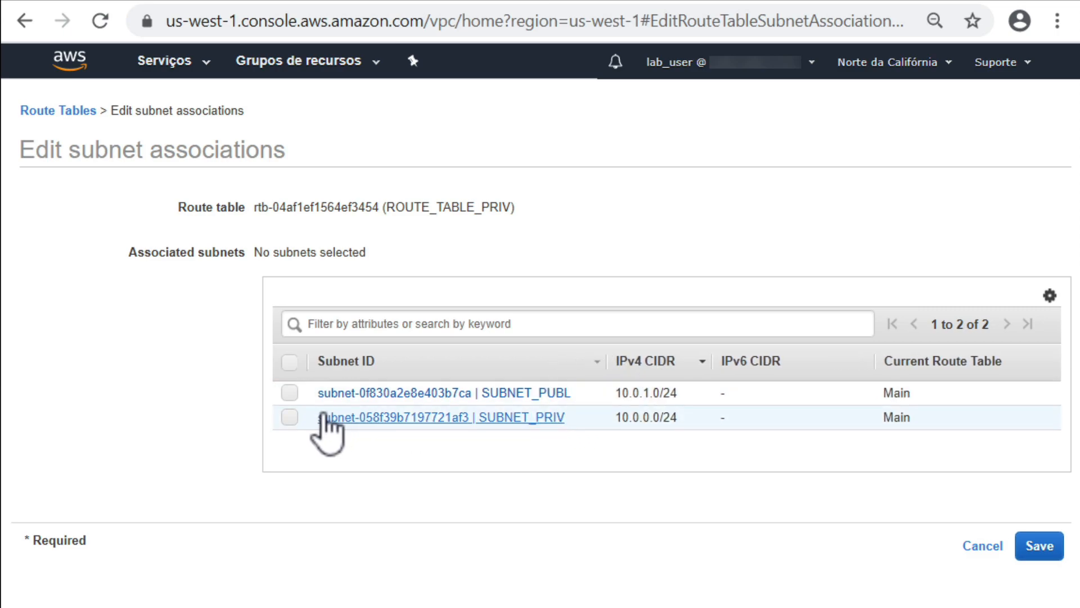
{"action": "left_click", "coordinate": [290, 417]}
{"action": "left_click", "coordinate": [1054, 551]}
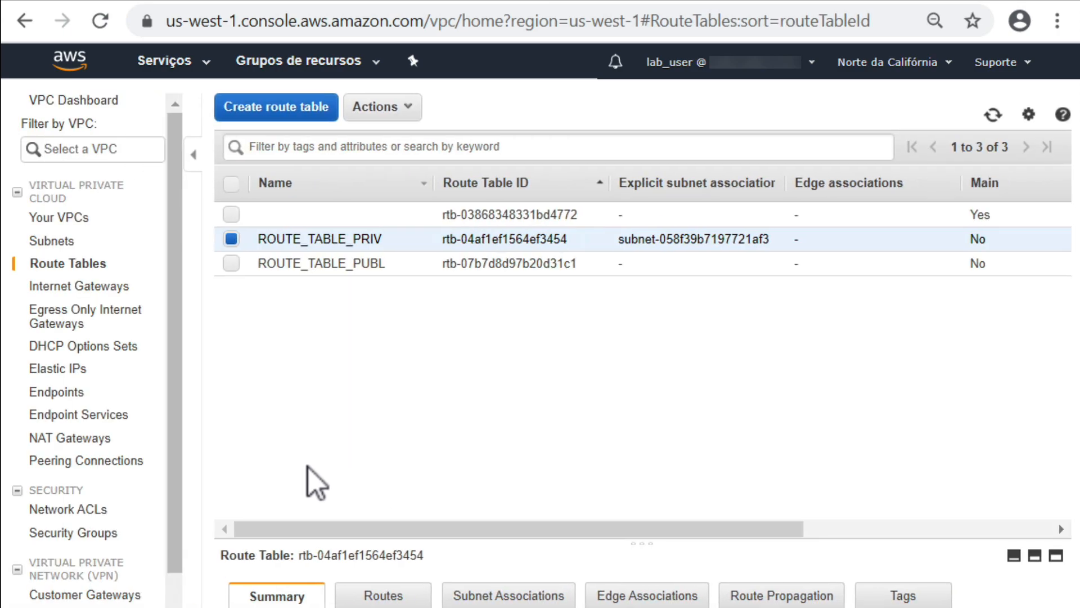
{"action": "left_click_drag", "start_coordinate": [642, 543], "coordinate": [640, 394]}
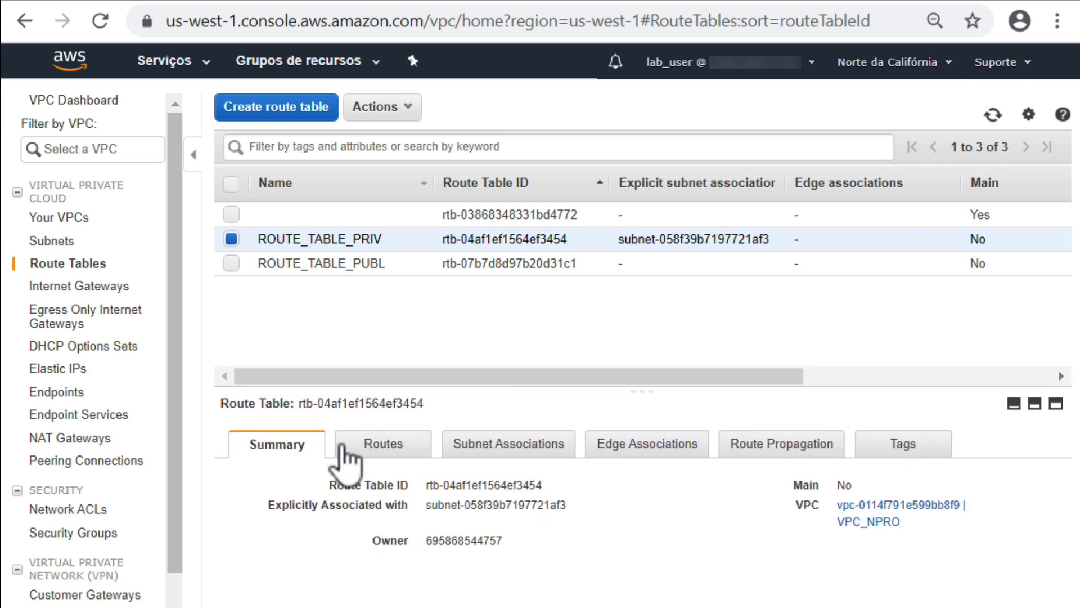
Check ROUTE_TABLE_PRIV's subnet associations, then open ROUTE_TABLE_PUBL's subnet editor and cancel.
{"action": "left_click", "coordinate": [496, 446]}
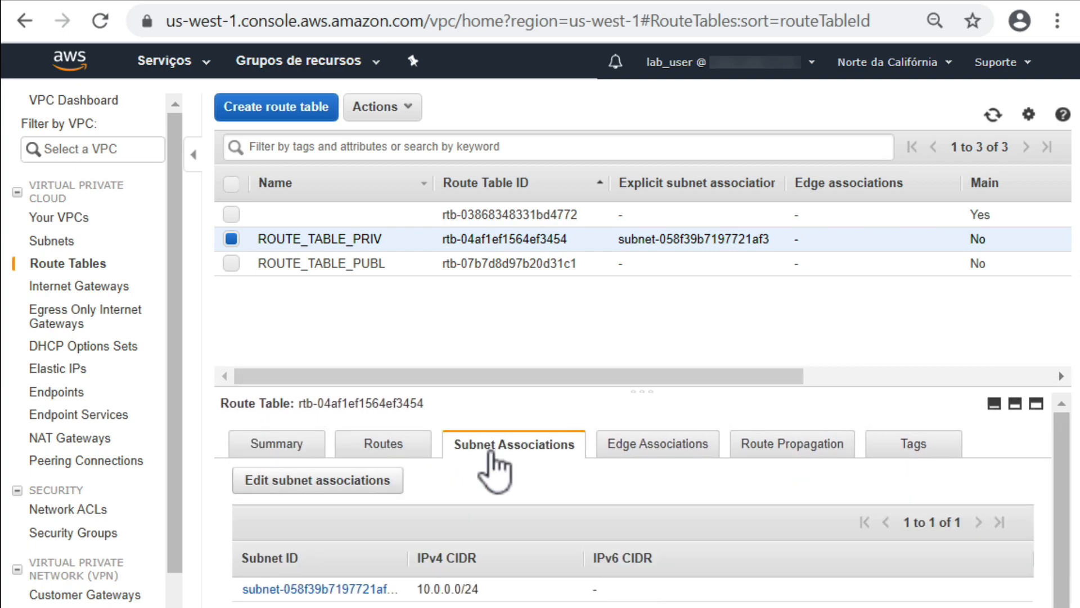
{"action": "left_click", "coordinate": [339, 269]}
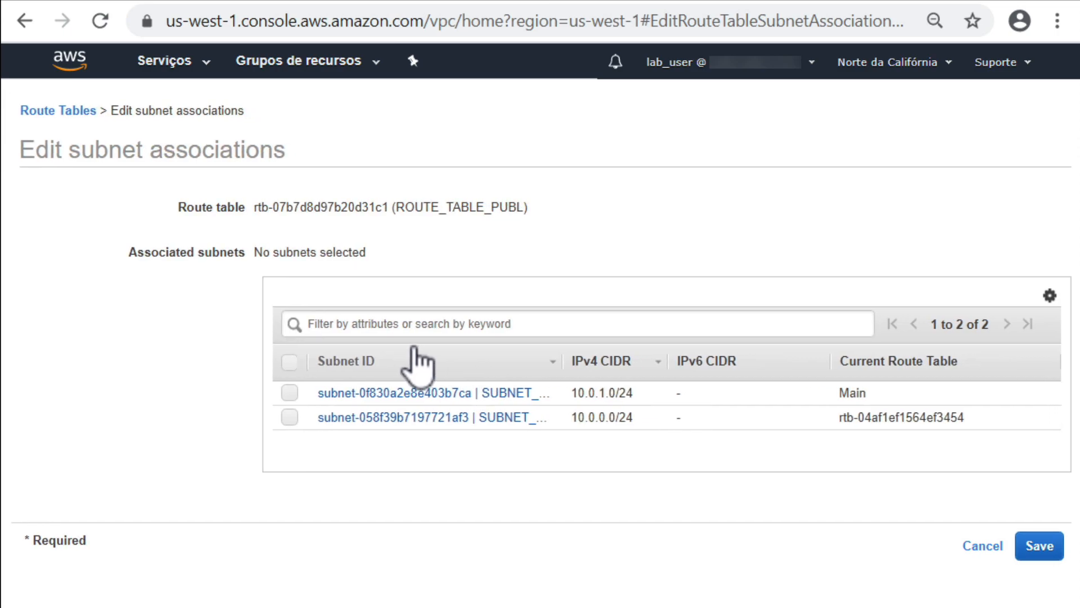
{"action": "left_click_drag", "start_coordinate": [563, 366], "coordinate": [624, 365]}
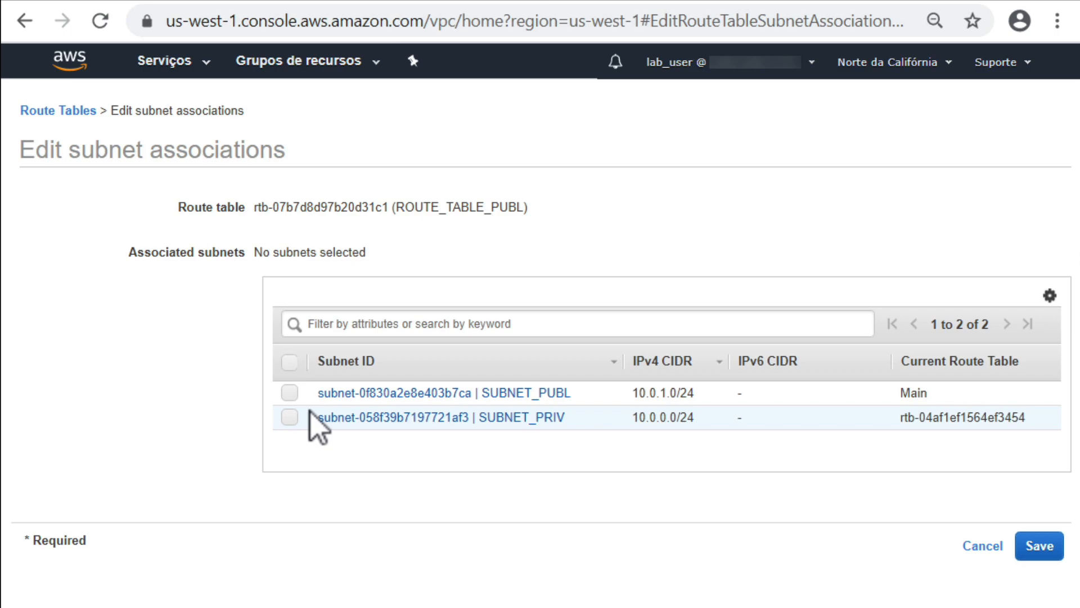
{"action": "left_click", "coordinate": [982, 547]}
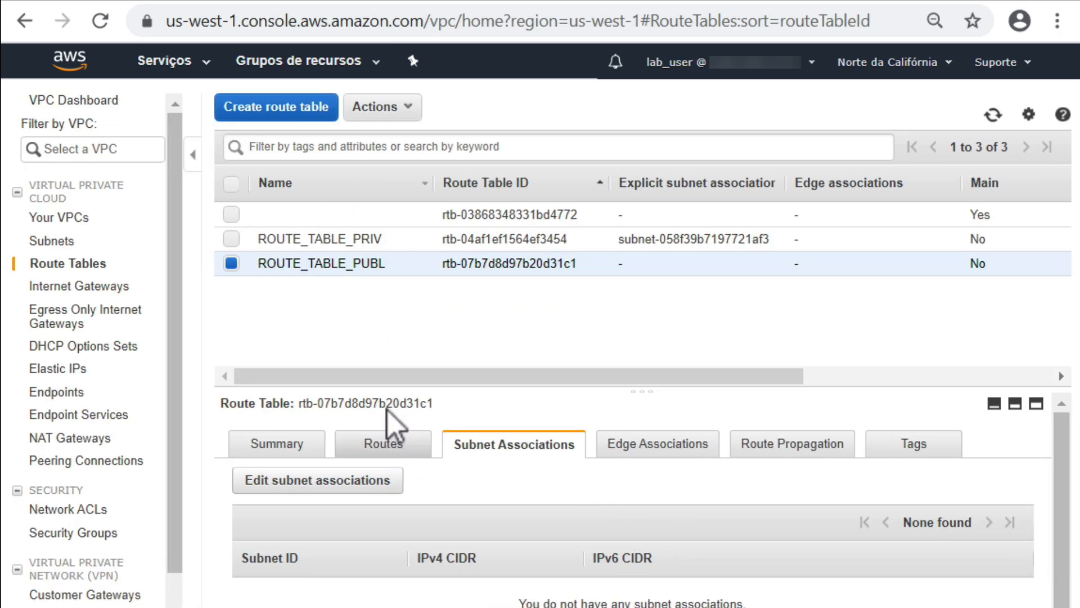
Associate ROUTE_TABLE_PUBL with subnet-0f830a2e8e403b7ca (10.0.1.0/24) and save.
{"action": "left_click", "coordinate": [400, 115]}
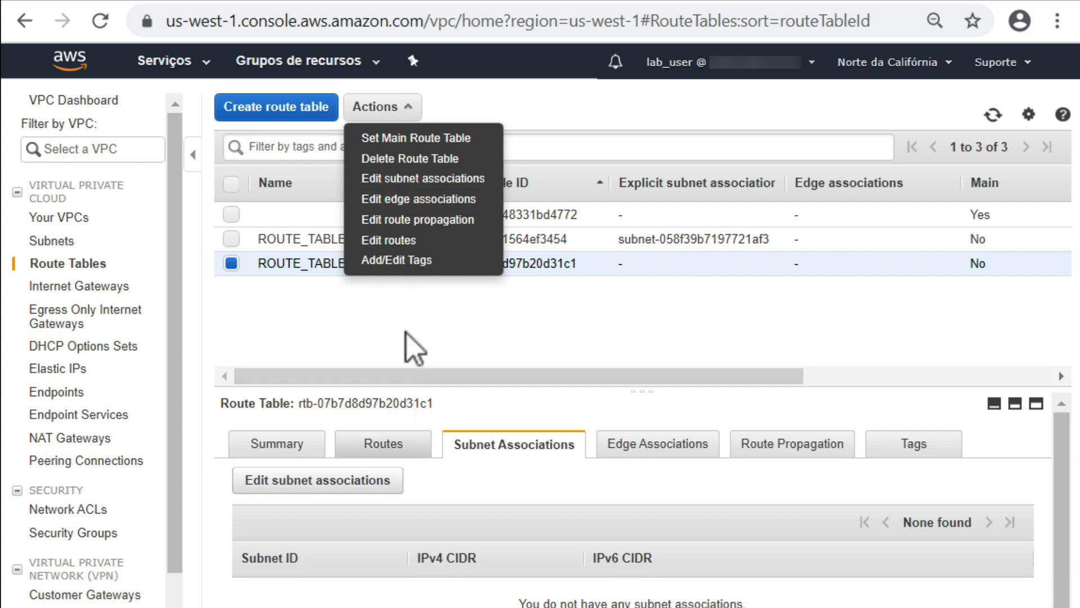
{"action": "left_click", "coordinate": [355, 482]}
{"action": "left_click_drag", "start_coordinate": [563, 361], "coordinate": [611, 361]}
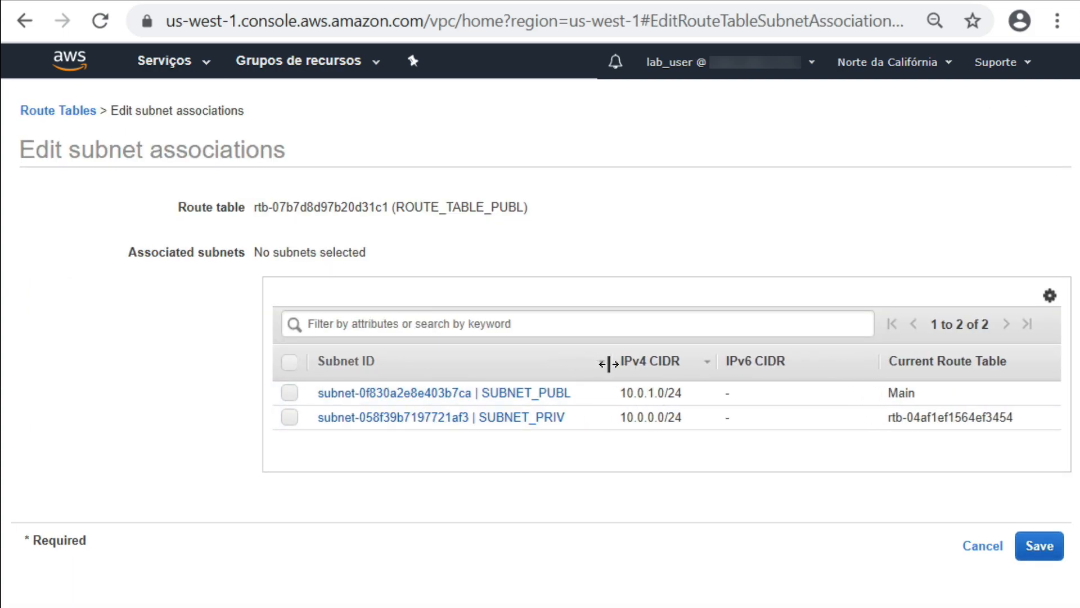
{"action": "left_click", "coordinate": [290, 393]}
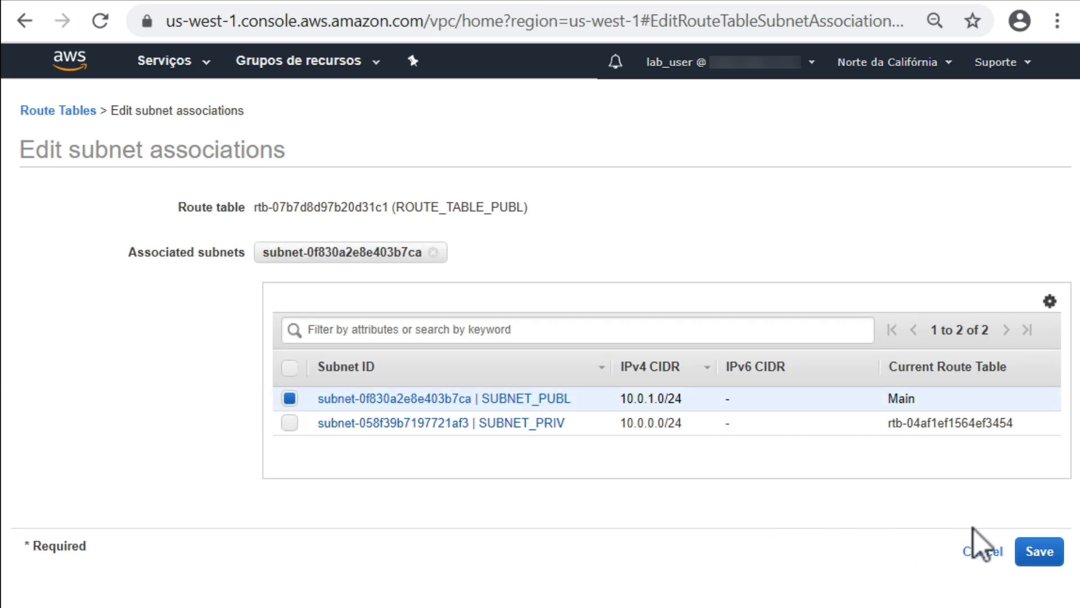
{"action": "left_click", "coordinate": [1035, 551]}
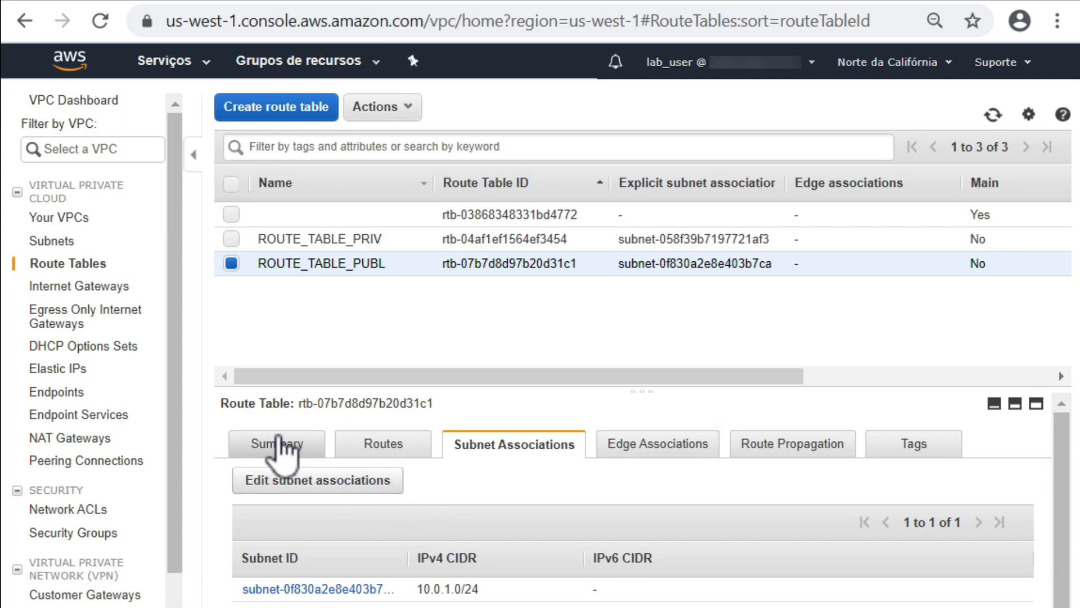
After the default table refuses deletion, set ROUTE_TABLE_PRIV as the main route table.
{"action": "left_click", "coordinate": [375, 214]}
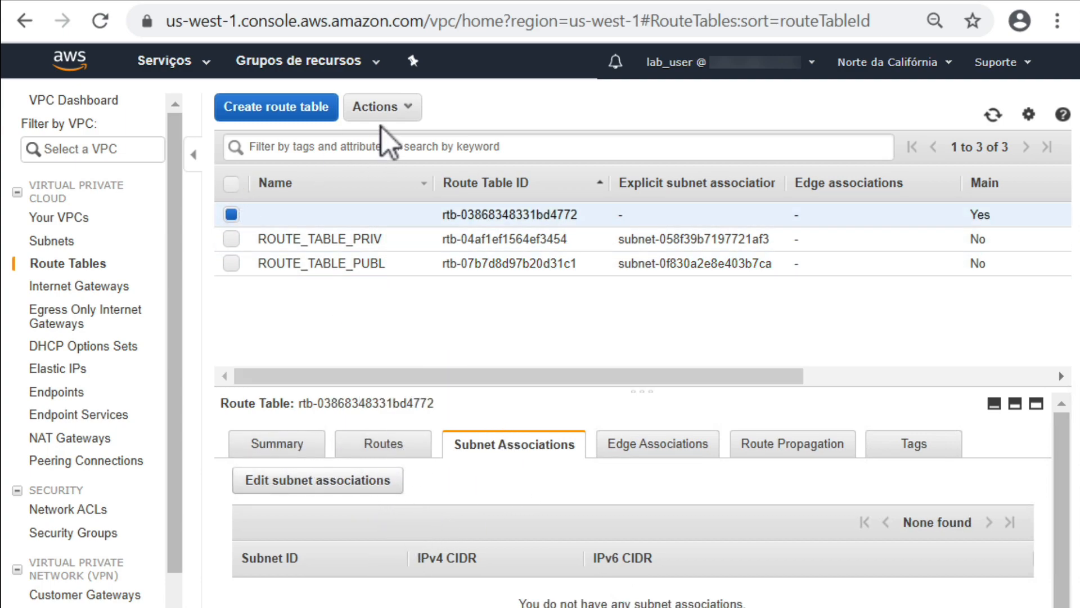
{"action": "left_click", "coordinate": [408, 110]}
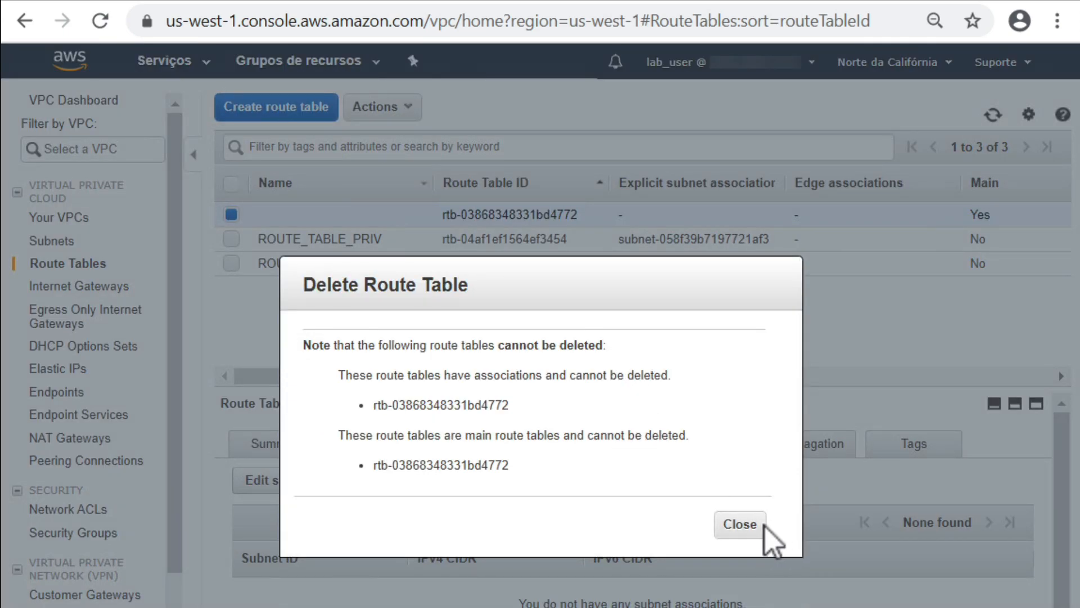
{"action": "left_click", "coordinate": [742, 526]}
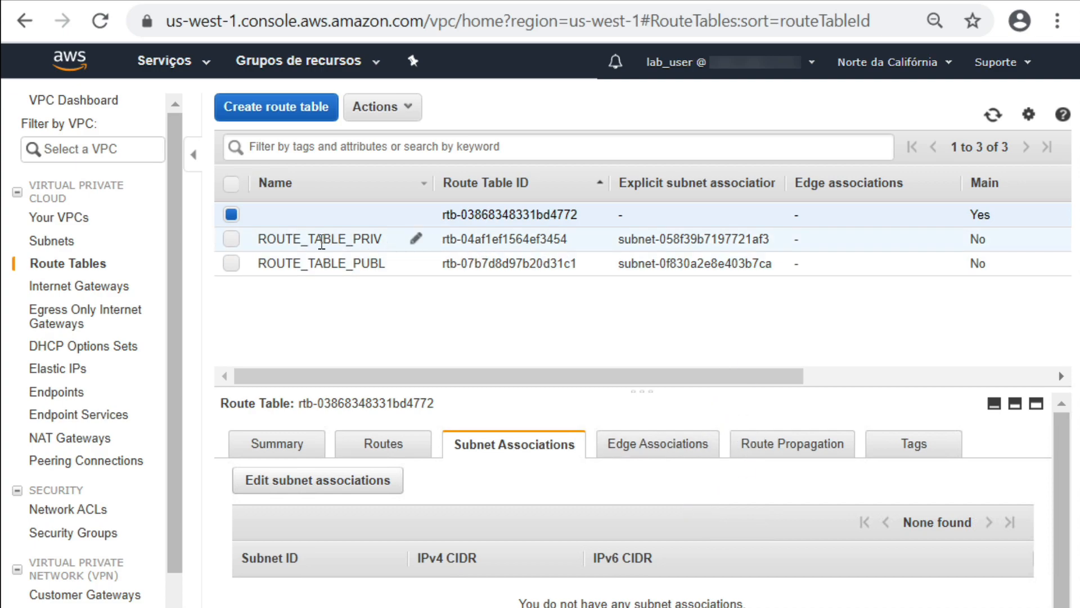
{"action": "left_click", "coordinate": [355, 239]}
{"action": "right_click", "coordinate": [336, 236]}
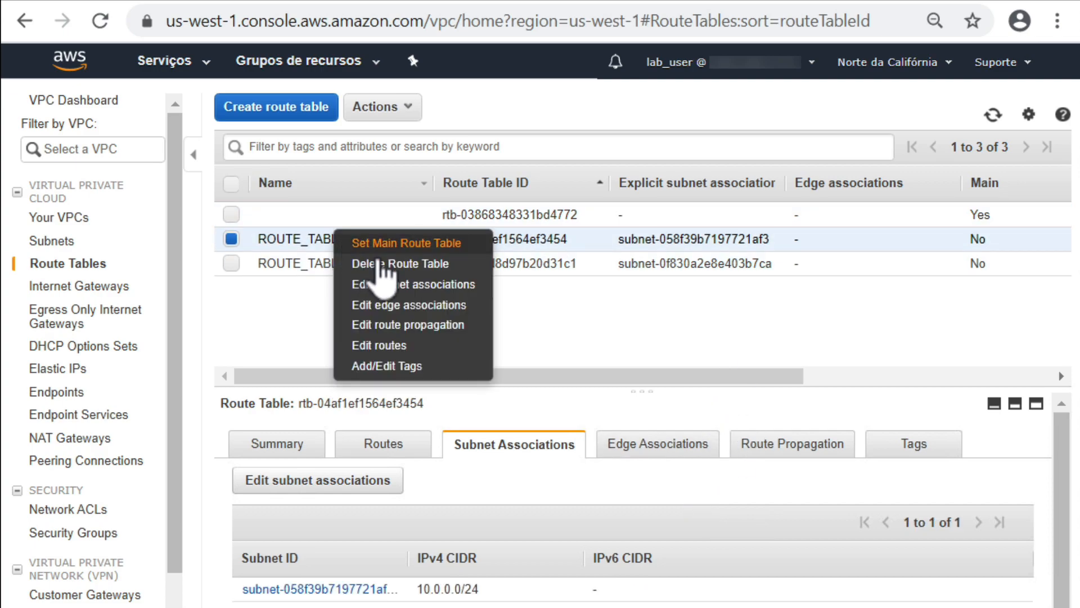
{"action": "left_click", "coordinate": [447, 243]}
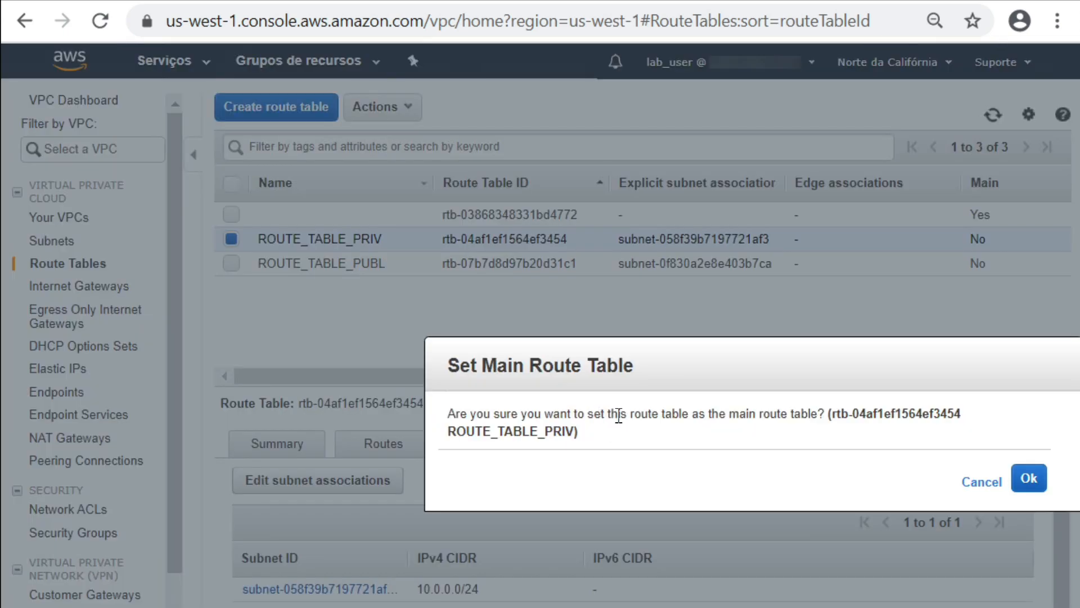
{"action": "left_click", "coordinate": [1038, 486]}
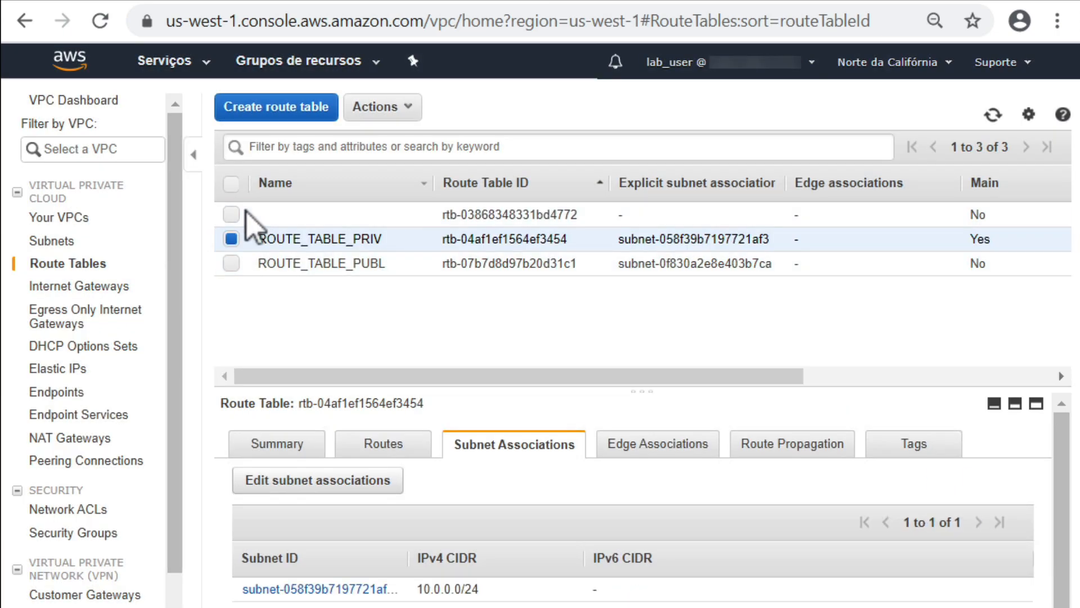
{"action": "left_click", "coordinate": [231, 214]}
{"action": "left_click", "coordinate": [231, 239]}
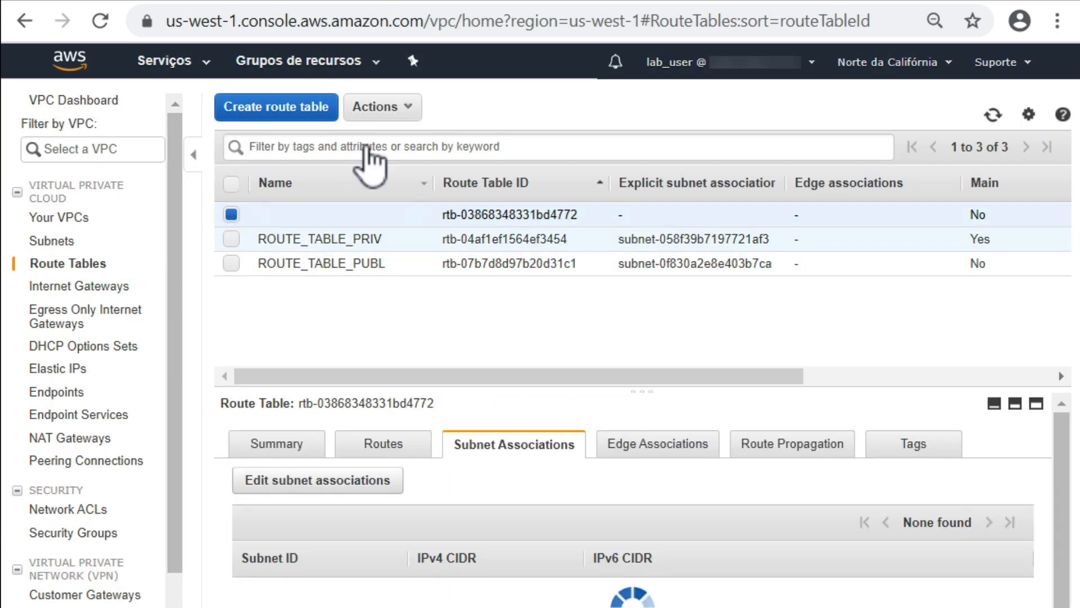
{"action": "left_click", "coordinate": [404, 108]}
{"action": "left_click", "coordinate": [407, 158]}
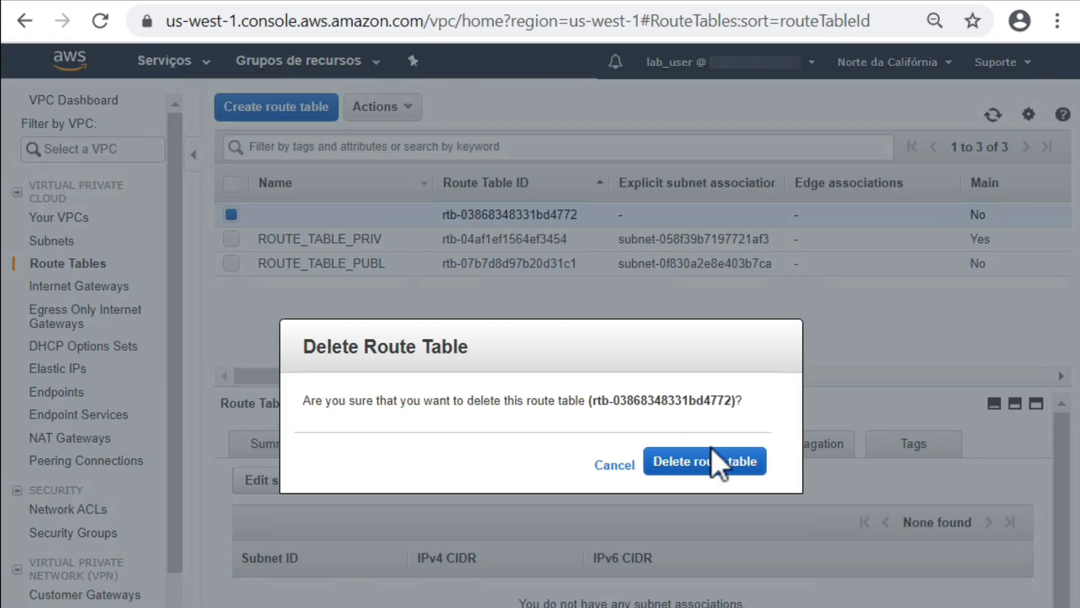
{"action": "left_click", "coordinate": [747, 465]}
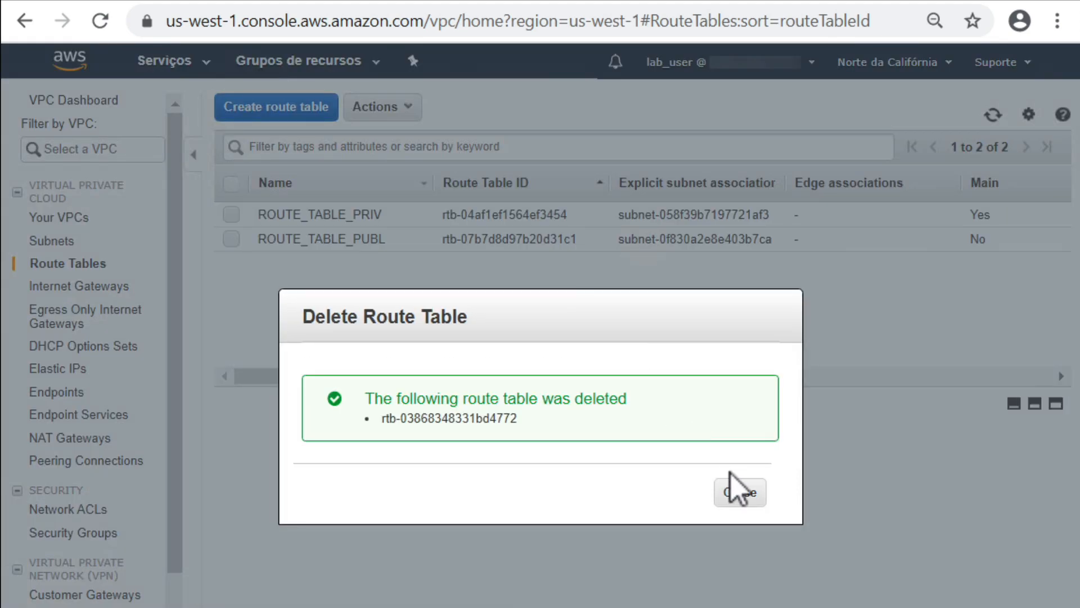
{"action": "left_click", "coordinate": [740, 492]}
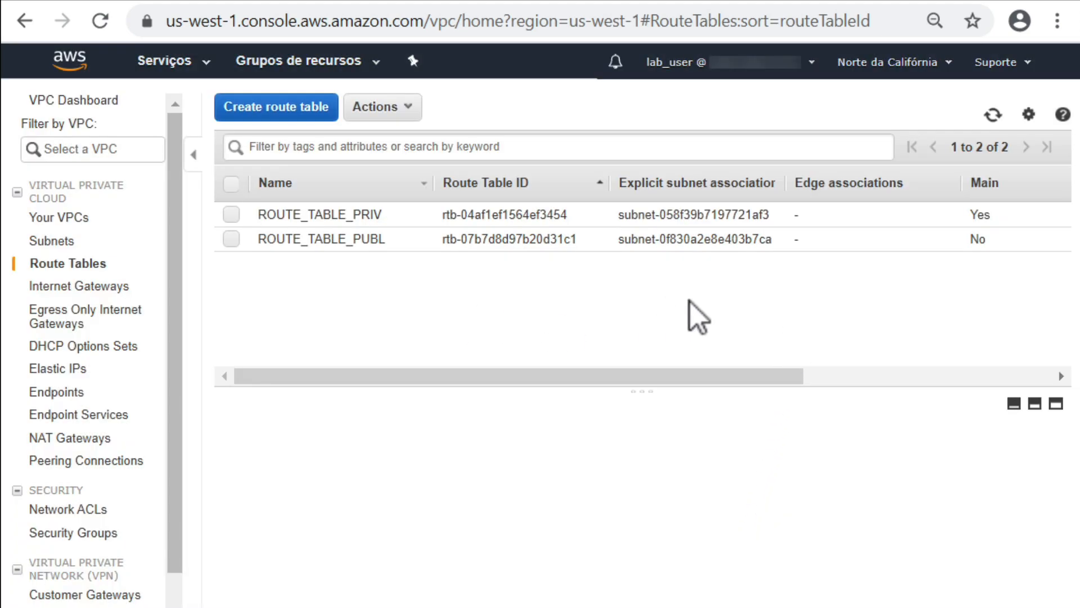
Select ROUTE_TABLE_PUBL and look at its subnet associations editor without changing anything.
{"action": "left_click", "coordinate": [394, 224]}
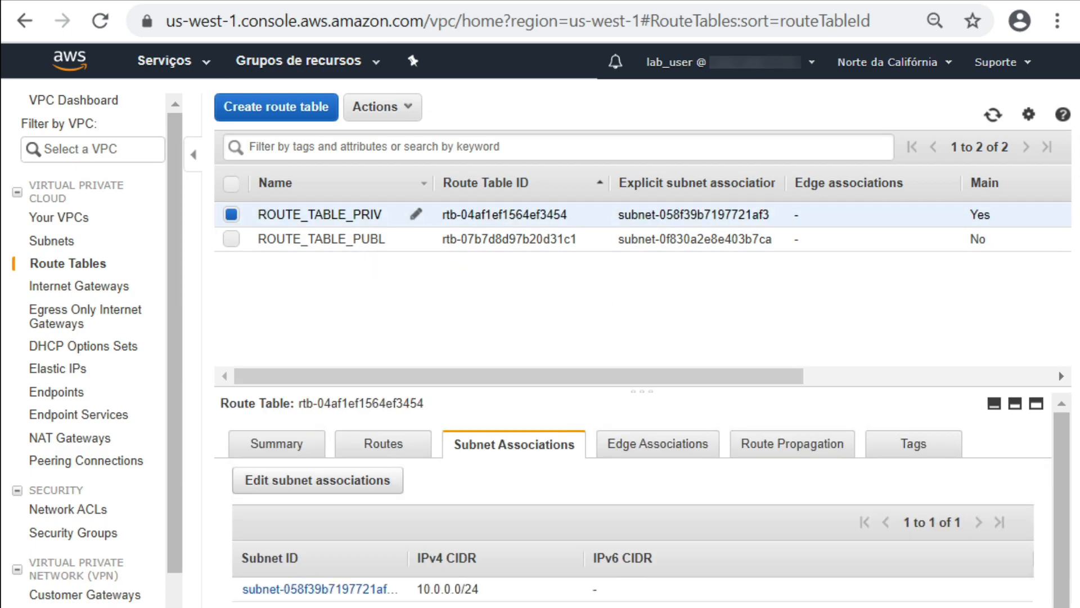
{"action": "left_click", "coordinate": [332, 241]}
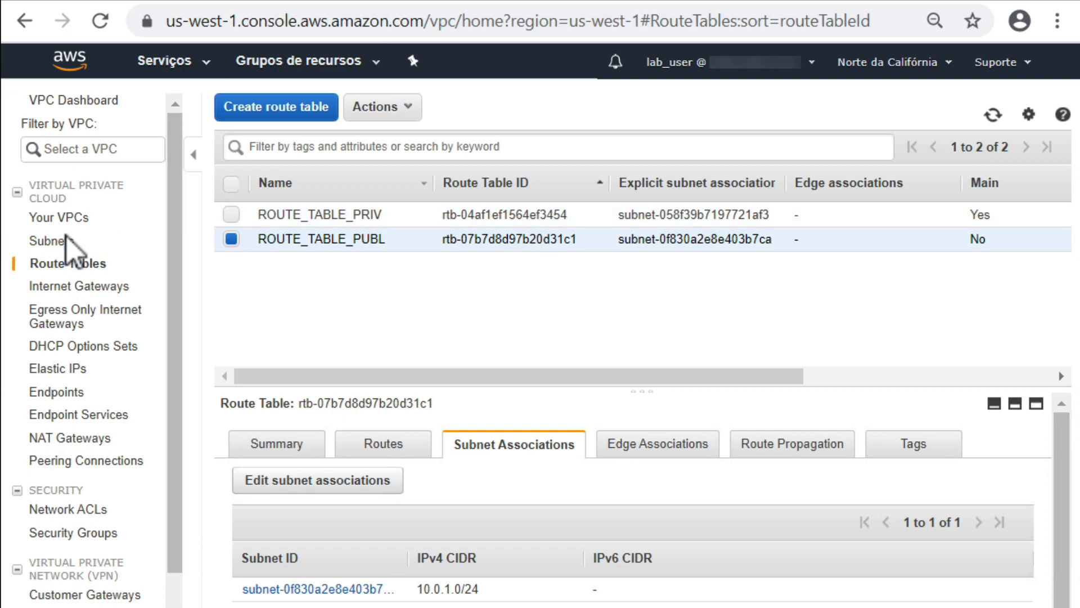
{"action": "mouse_move", "coordinate": [329, 246]}
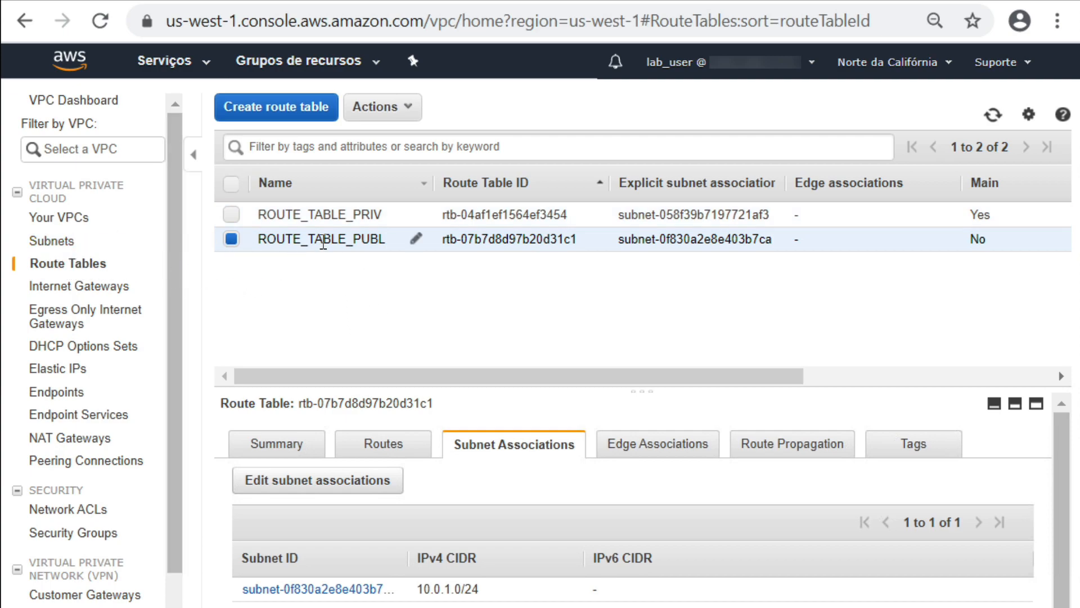
{"action": "left_click", "coordinate": [321, 480]}
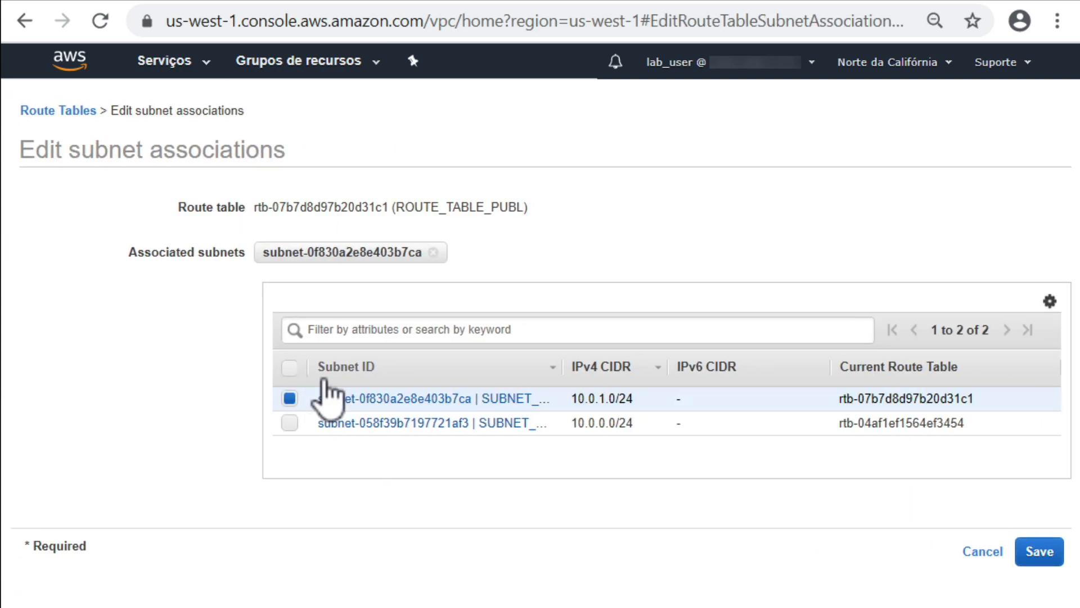
{"action": "left_click", "coordinate": [982, 550]}
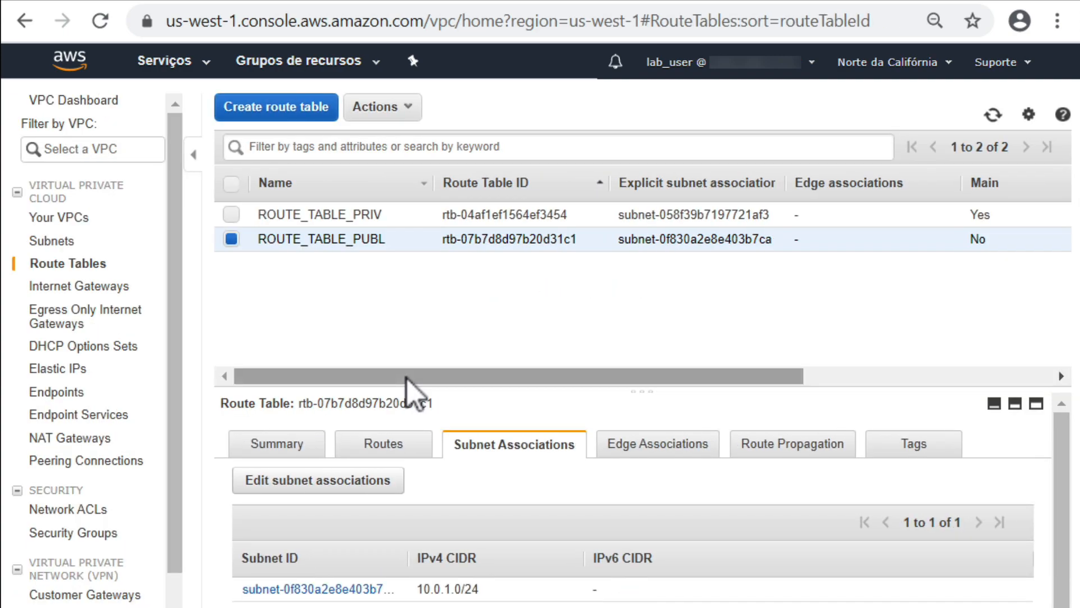
Review ROUTE_TABLE_PUBL's routes (only local 10.0.0.0/23), opening Edit routes and discarding the edit.
{"action": "left_click", "coordinate": [374, 447]}
{"action": "left_click_drag", "start_coordinate": [640, 390], "coordinate": [643, 303]}
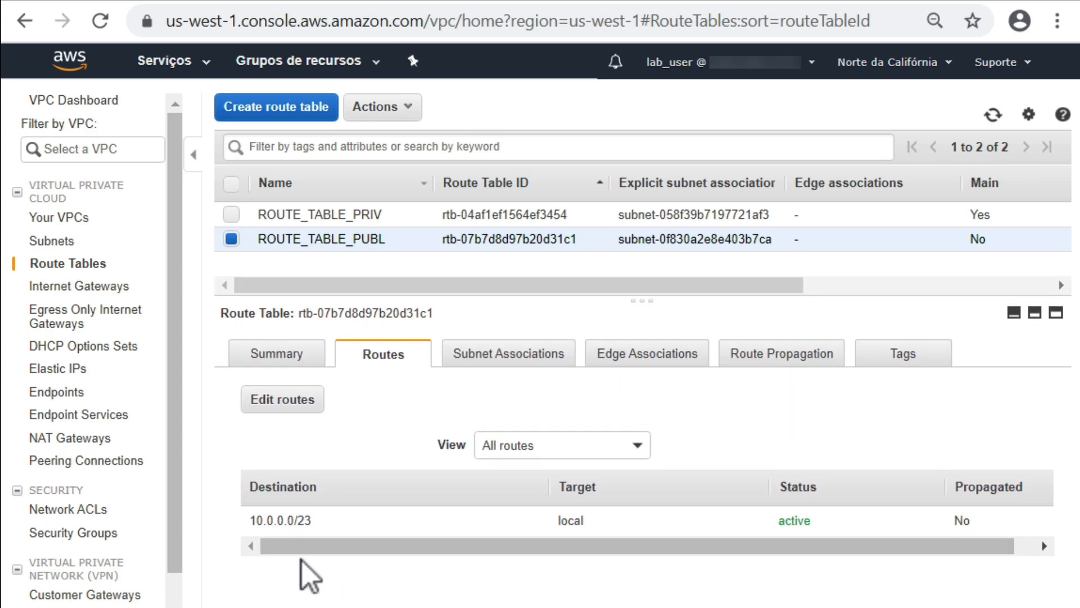
{"action": "left_click", "coordinate": [284, 215]}
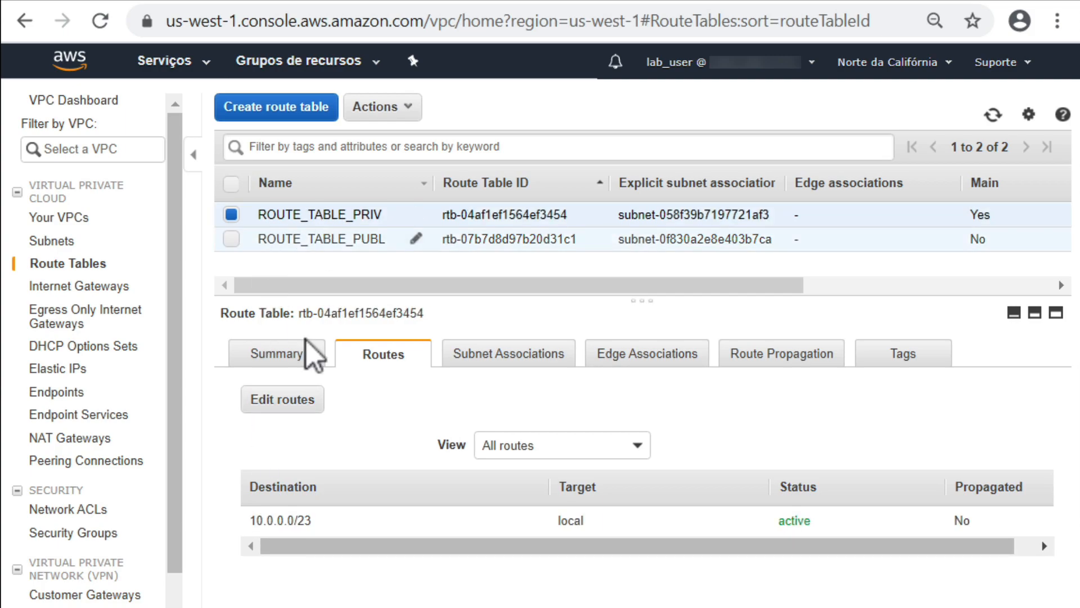
{"action": "left_click", "coordinate": [340, 241]}
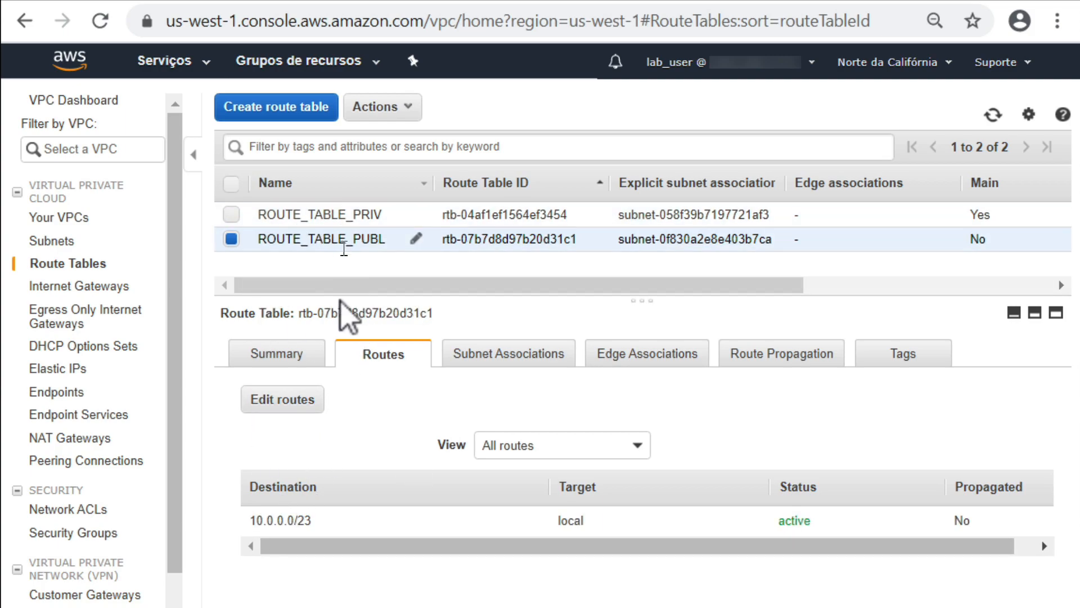
{"action": "left_click", "coordinate": [284, 401]}
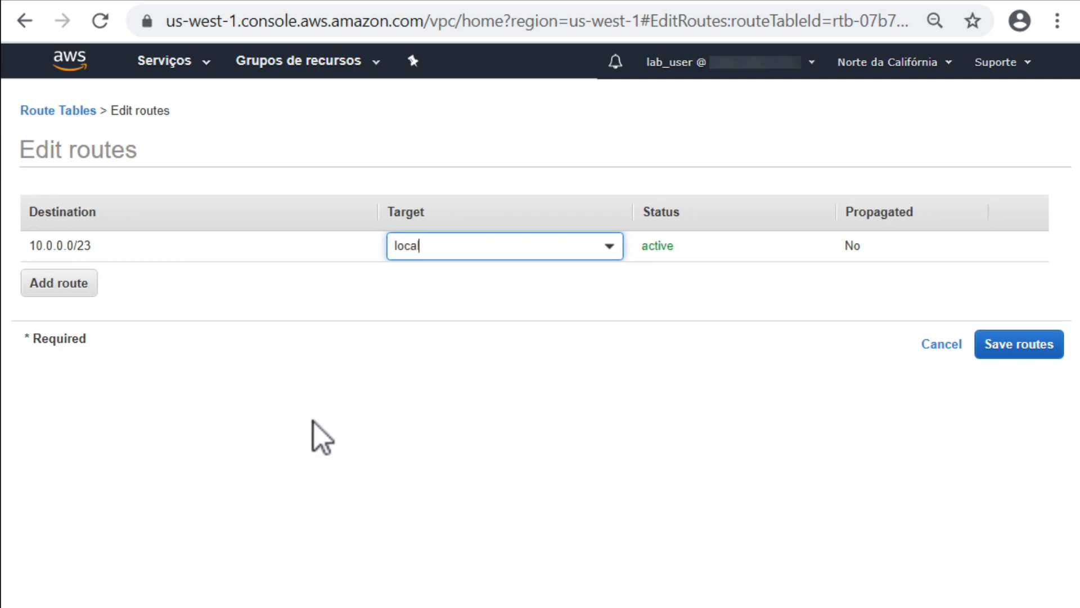
{"action": "left_click", "coordinate": [35, 284]}
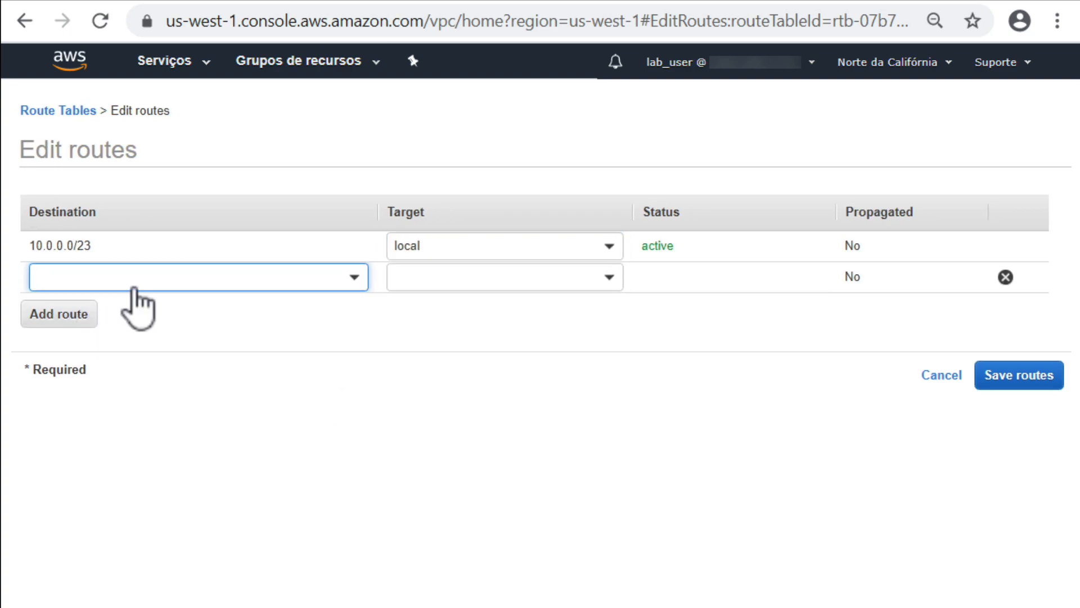
{"action": "left_click", "coordinate": [940, 377]}
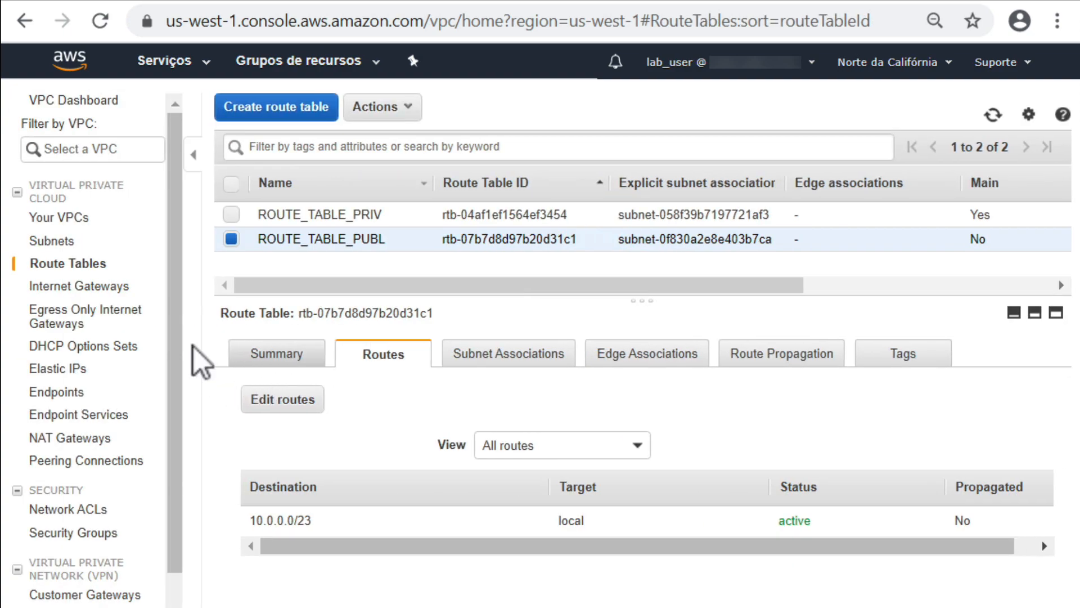
Create an internet gateway named INTERNET_GATEWAY.
{"action": "left_click", "coordinate": [42, 287]}
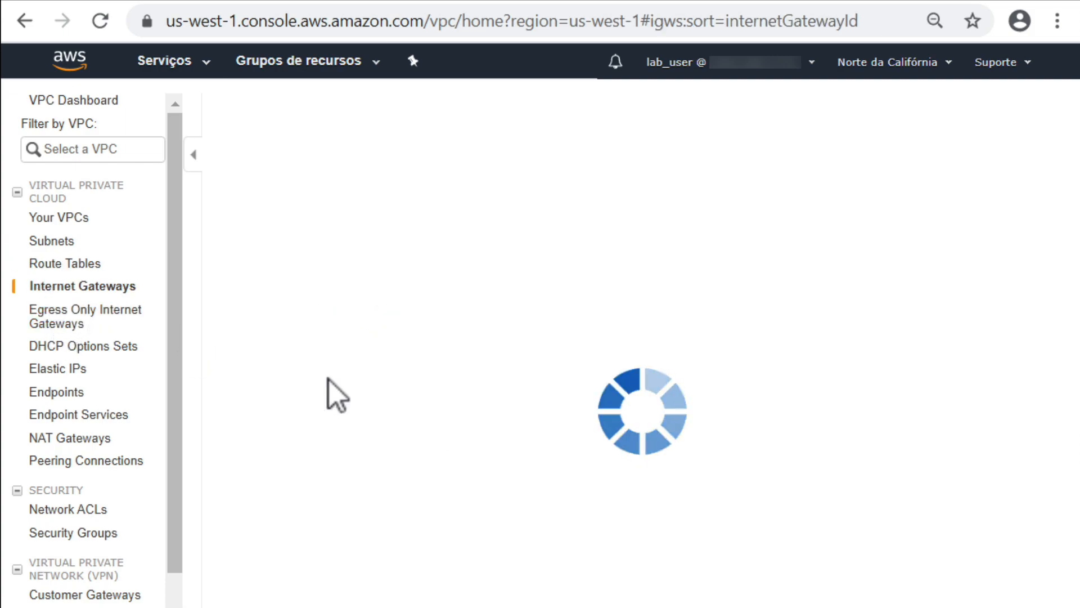
{"action": "left_click", "coordinate": [687, 251]}
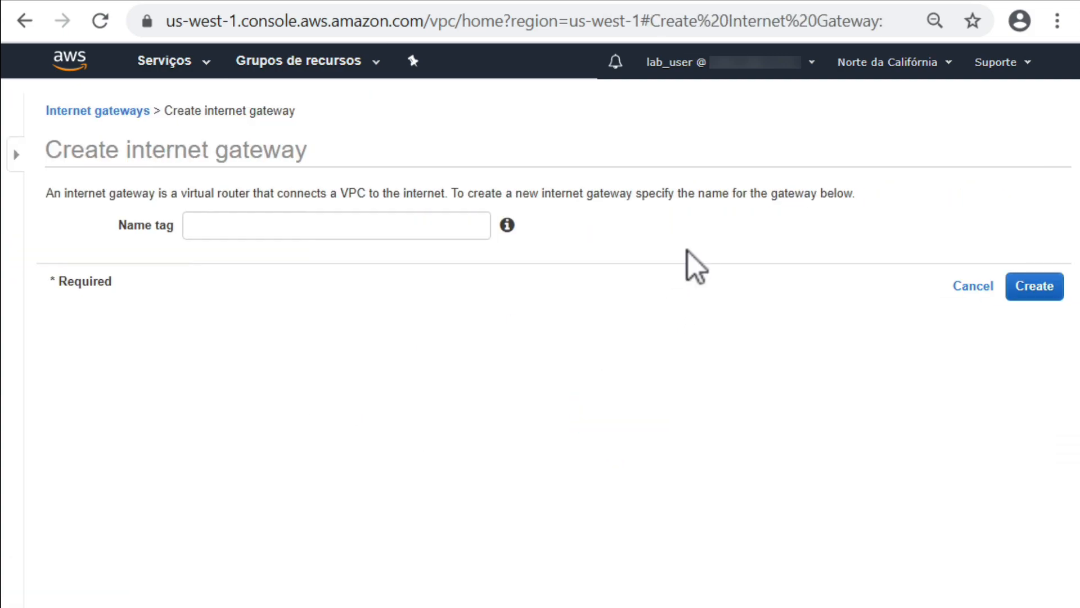
{"action": "left_click", "coordinate": [430, 220]}
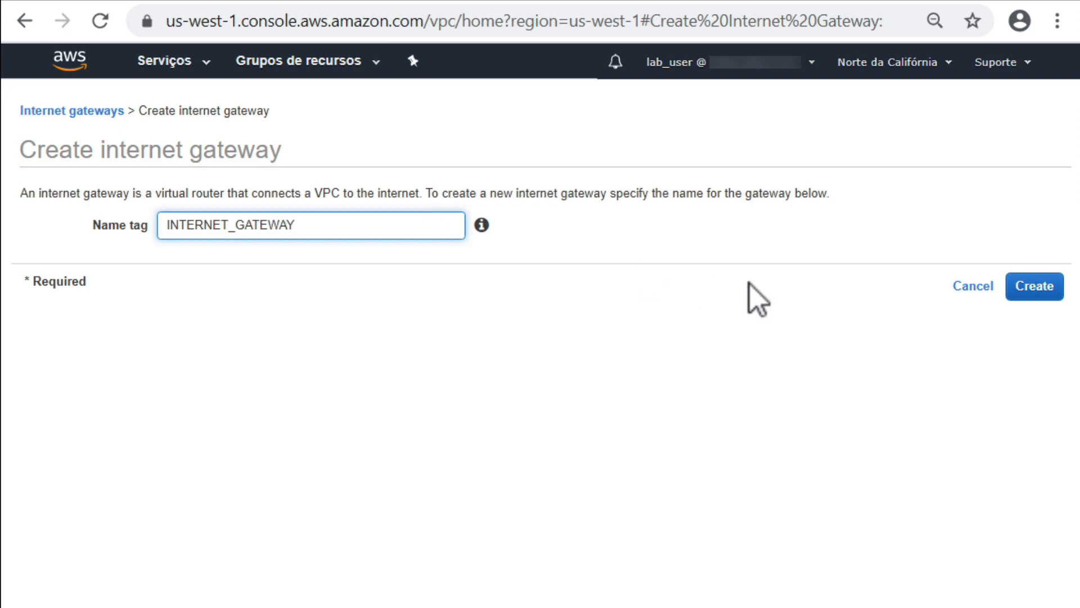
{"action": "left_click", "coordinate": [1025, 295]}
{"action": "left_click", "coordinate": [824, 313]}
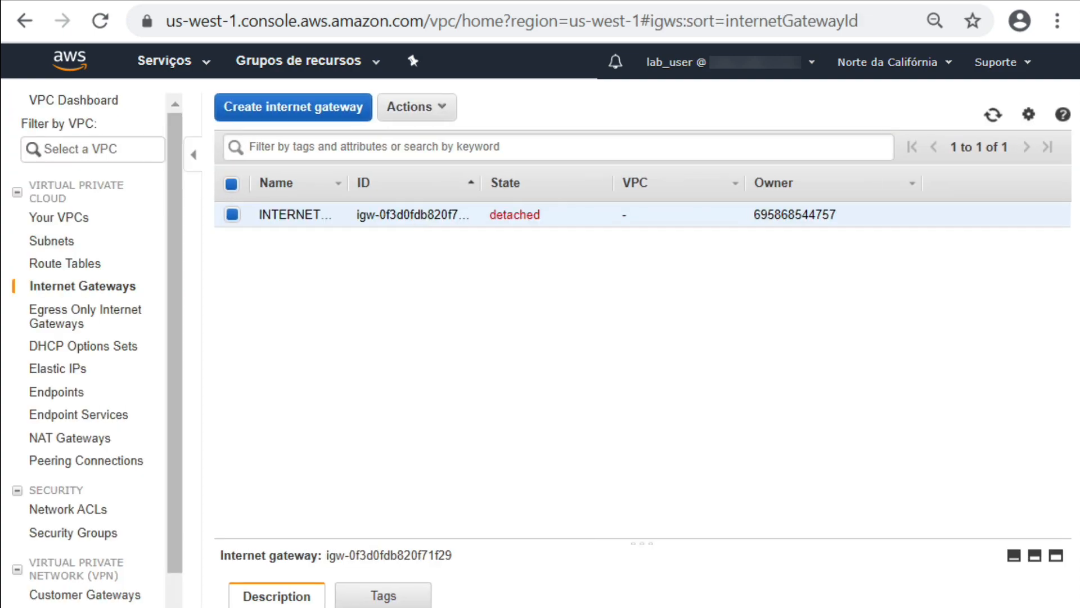
Attach INTERNET_GATEWAY to vpc-0114f791e599bb8f9.
{"action": "right_click", "coordinate": [484, 210]}
{"action": "left_click", "coordinate": [520, 242]}
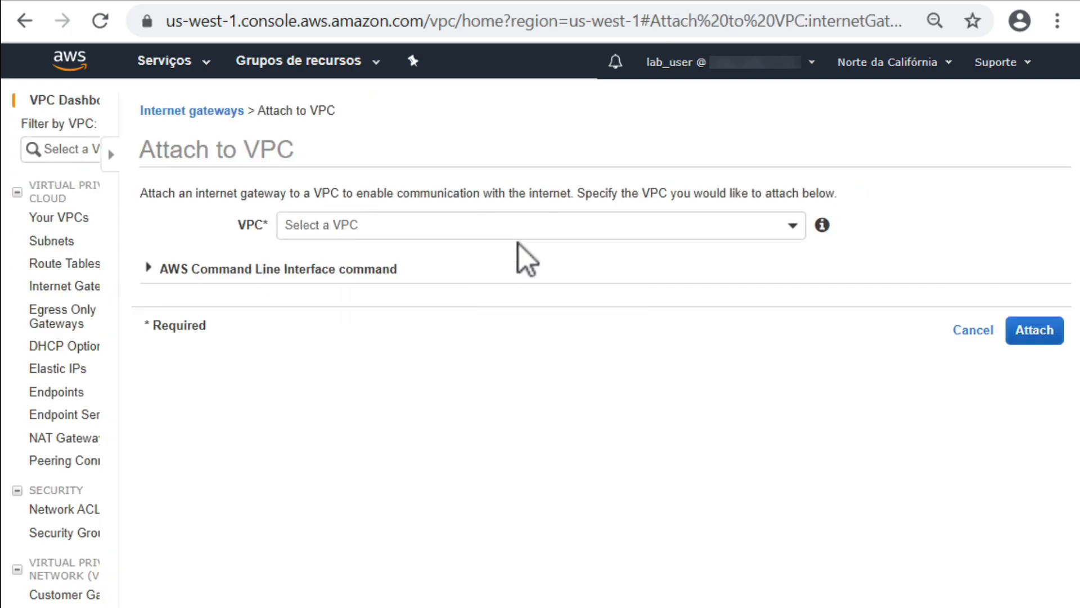
{"action": "left_click", "coordinate": [433, 226]}
{"action": "left_click", "coordinate": [378, 319]}
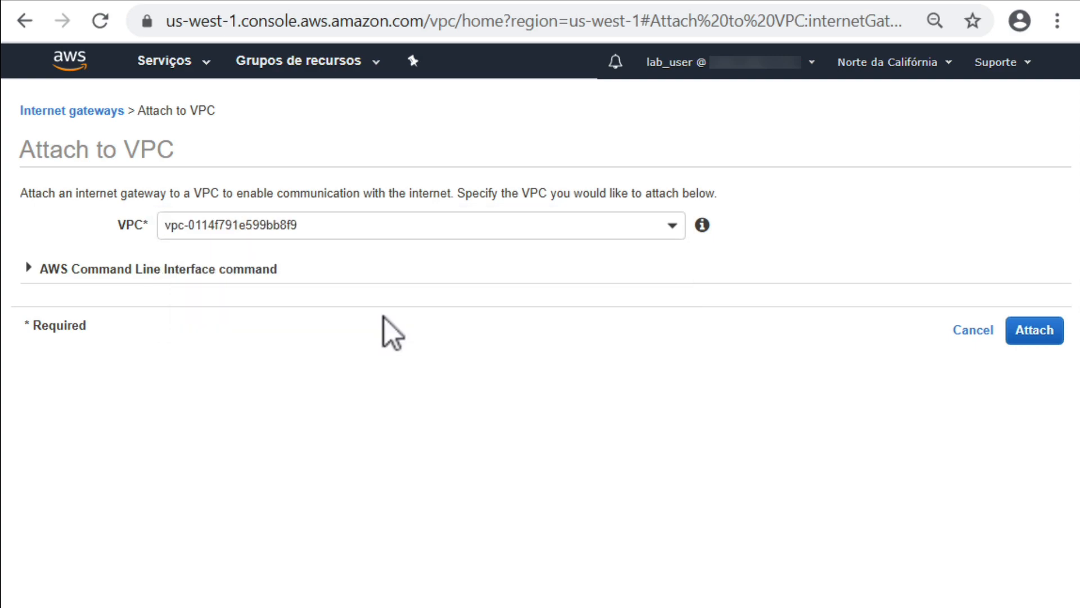
{"action": "left_click", "coordinate": [1034, 330]}
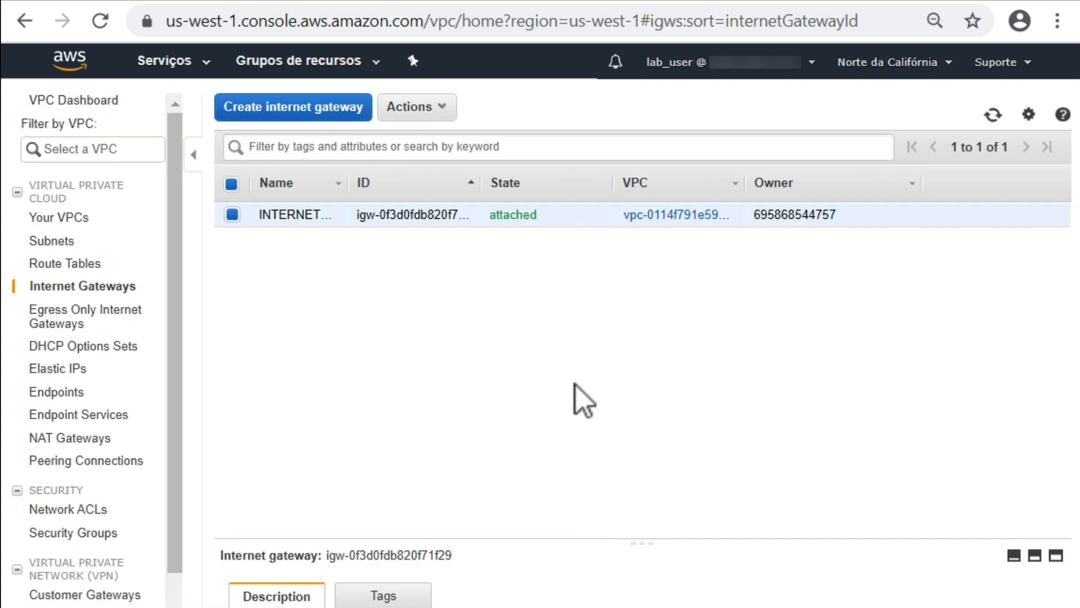
Open ROUTE_TABLE_PUBL's route editor and add a new empty route entry.
{"action": "left_click", "coordinate": [64, 267]}
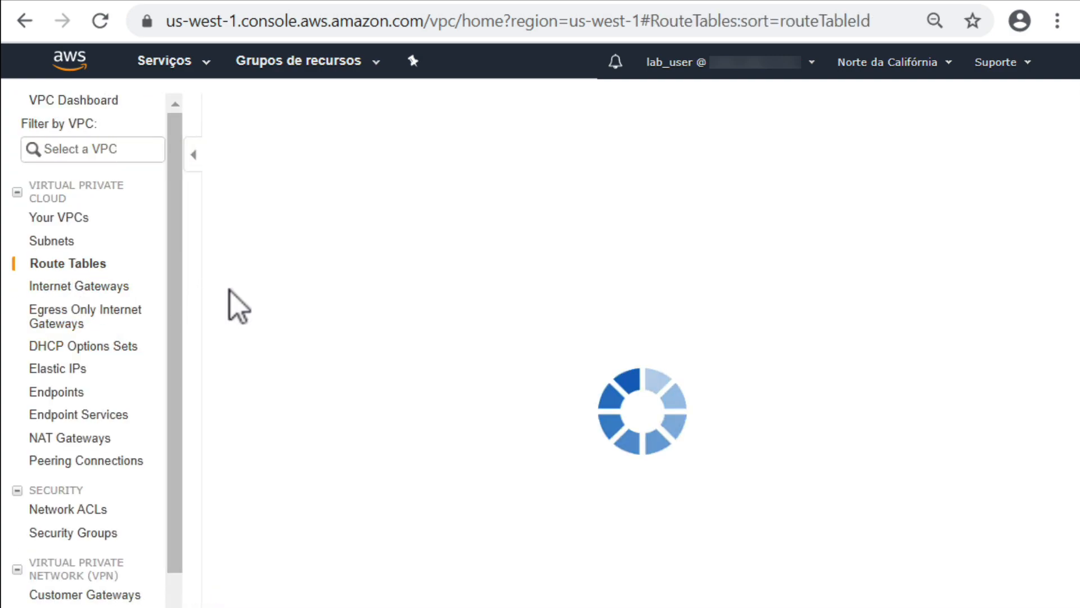
{"action": "right_click", "coordinate": [314, 241]}
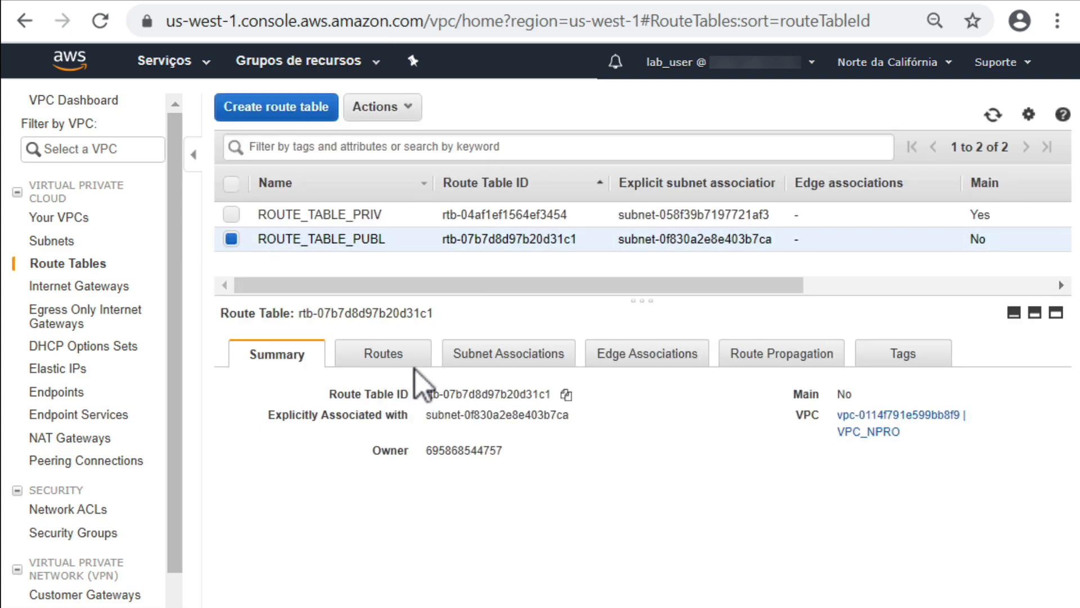
{"action": "left_click", "coordinate": [389, 356]}
{"action": "left_click", "coordinate": [290, 405]}
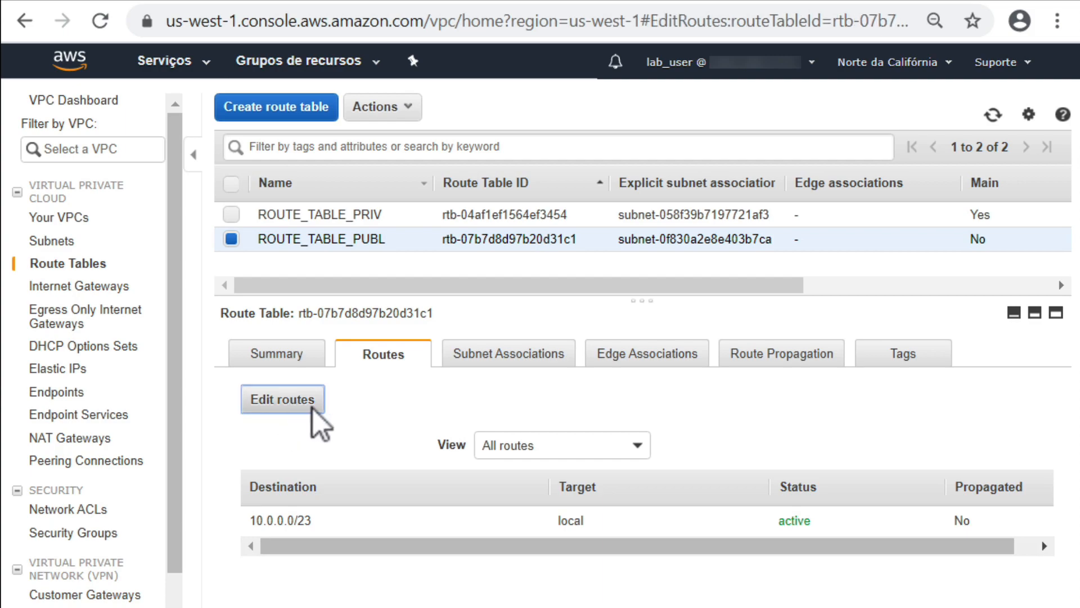
{"action": "left_click", "coordinate": [60, 286]}
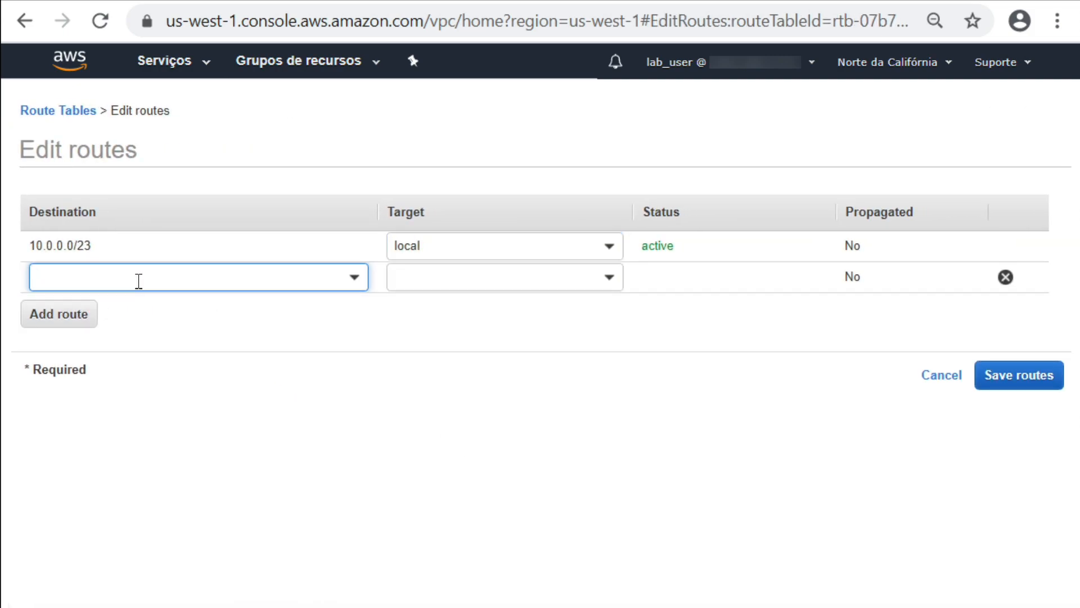
Set destination 0.0.0.0/0 with target internet gateway igw-0f3d0fdb820f71f29 and save the routes.
{"action": "type", "text": "0.0.0.0"}
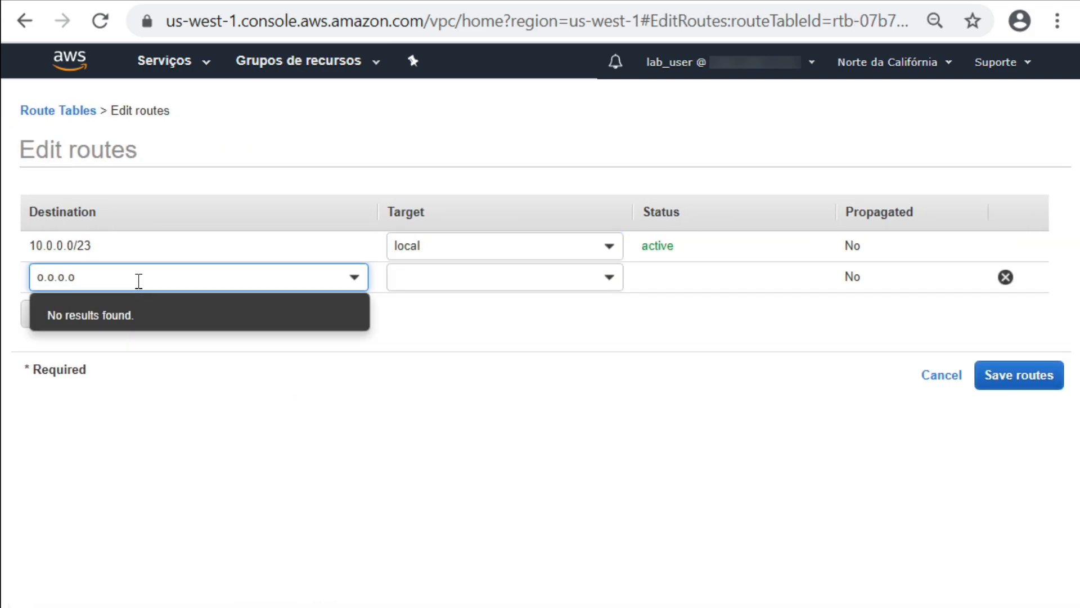
{"action": "type", "text": "0"}
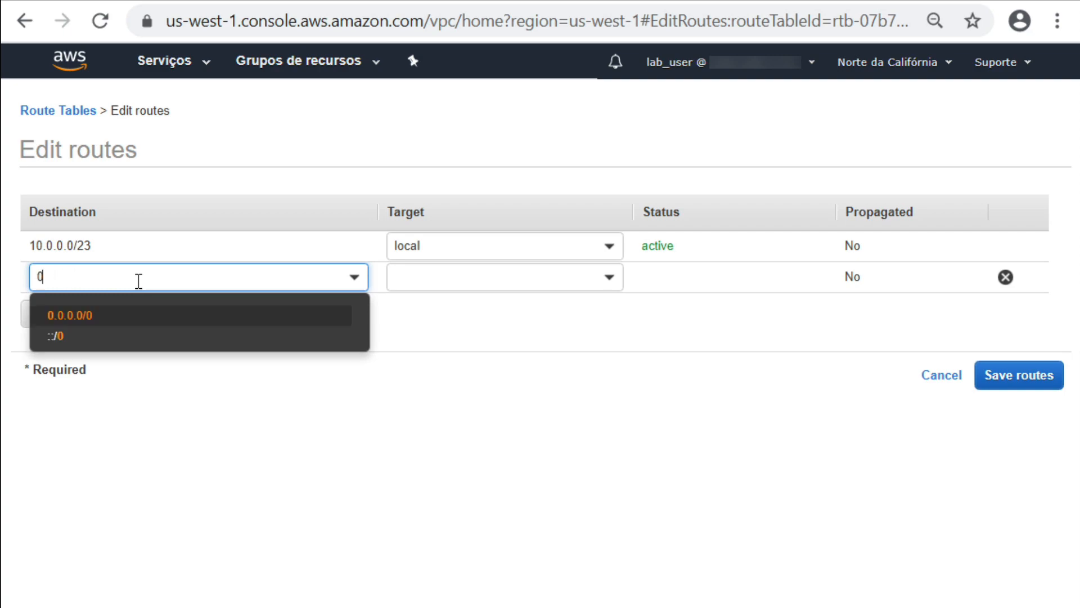
{"action": "type", "text": ".0.0.0."}
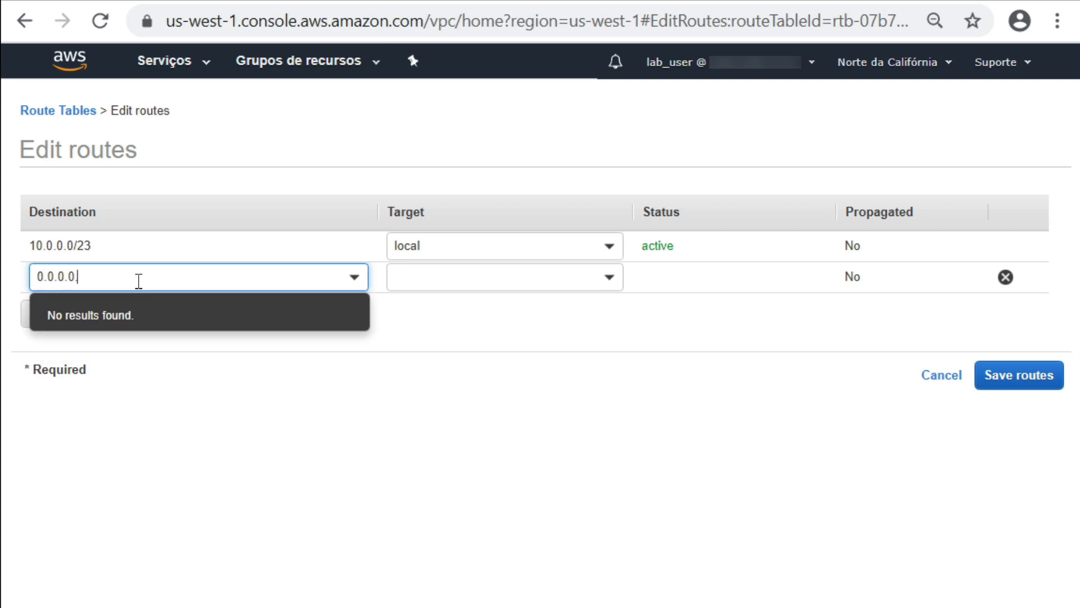
{"action": "type", "text": "/"}
{"action": "left_click", "coordinate": [119, 313]}
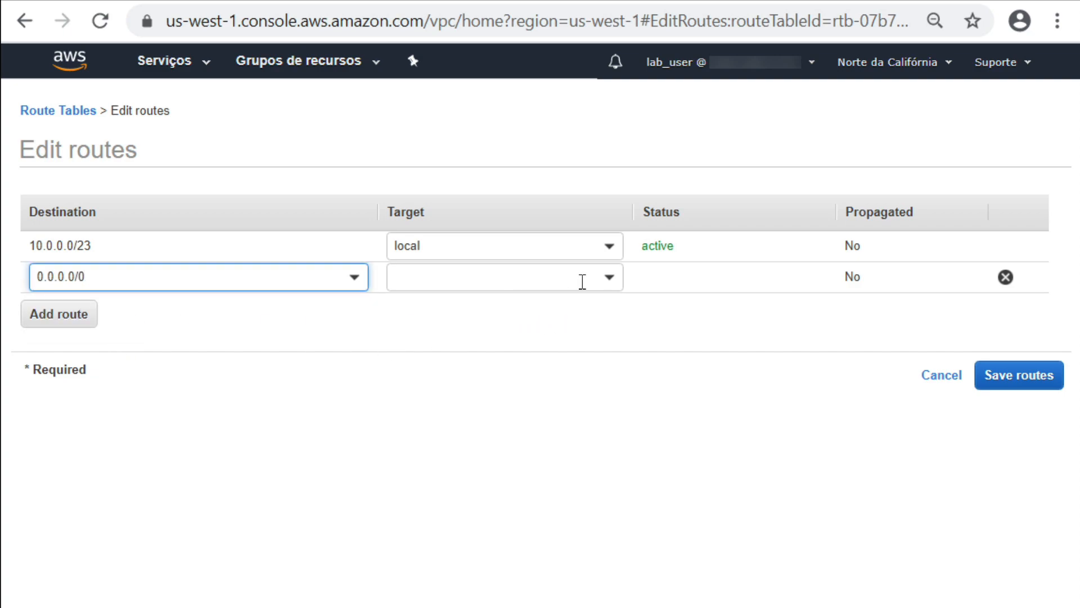
{"action": "left_click", "coordinate": [607, 282]}
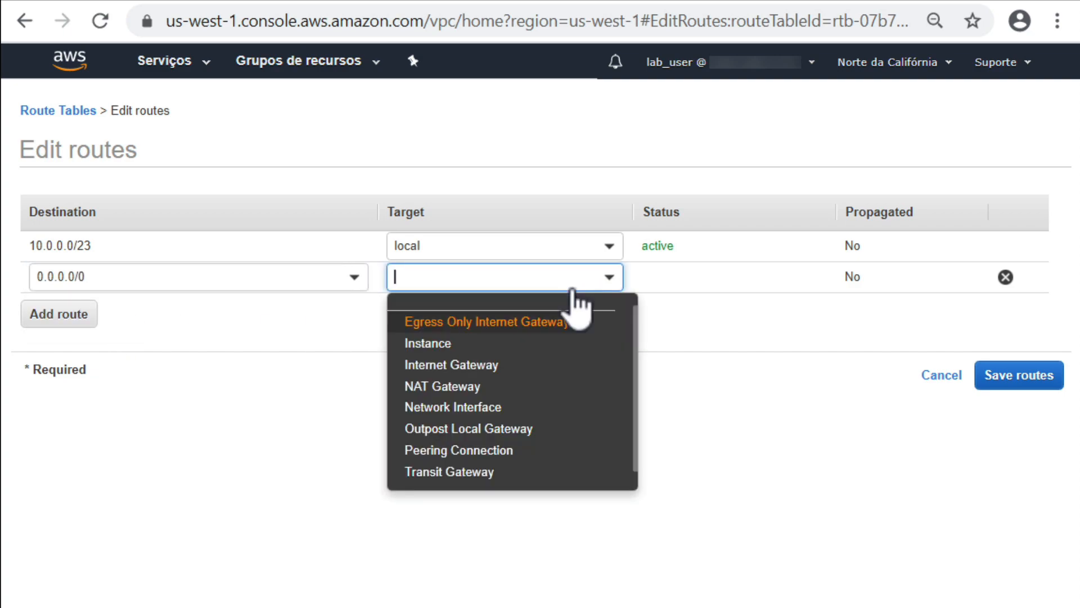
{"action": "left_click", "coordinate": [496, 366]}
{"action": "left_click", "coordinate": [463, 321]}
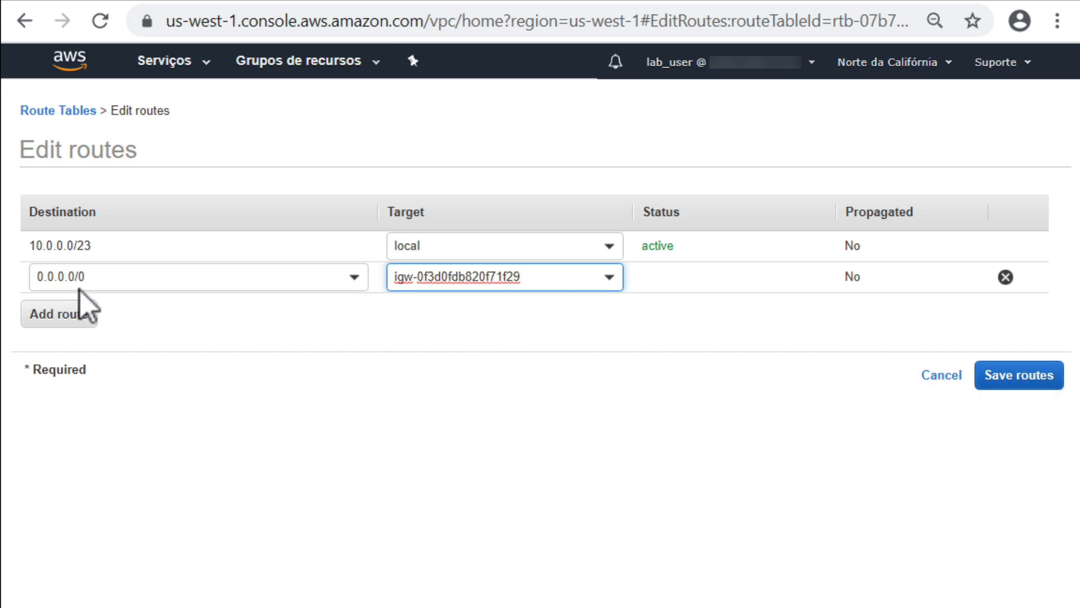
{"action": "left_click", "coordinate": [1033, 380]}
{"action": "left_click", "coordinate": [816, 265]}
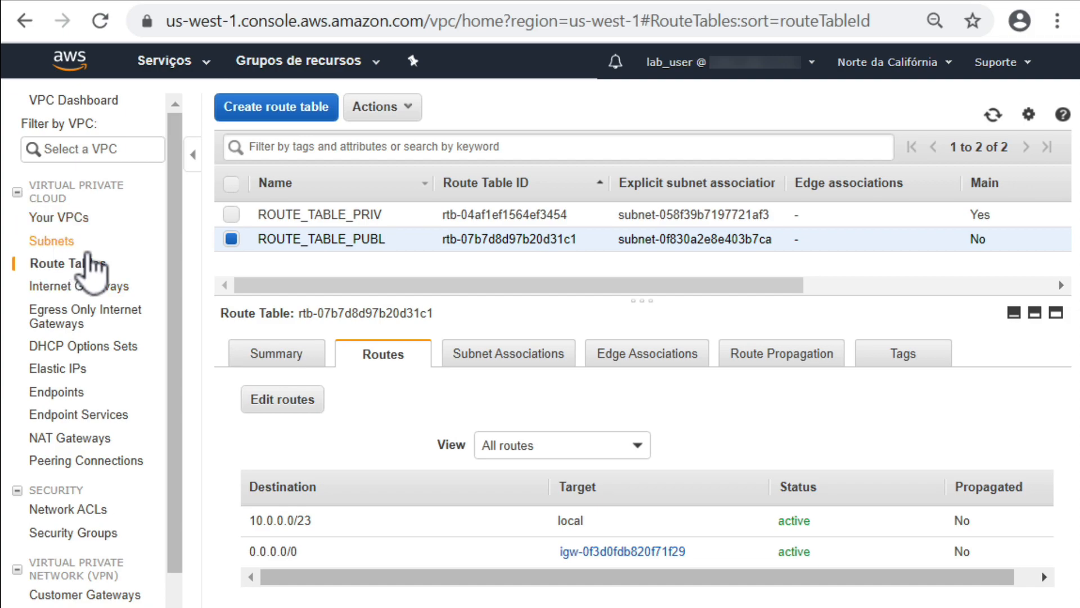
Compare the route tables used by SUBNET_PUBL and SUBNET_PRIV in the Subnets list.
{"action": "left_click", "coordinate": [71, 244]}
{"action": "left_click", "coordinate": [315, 238]}
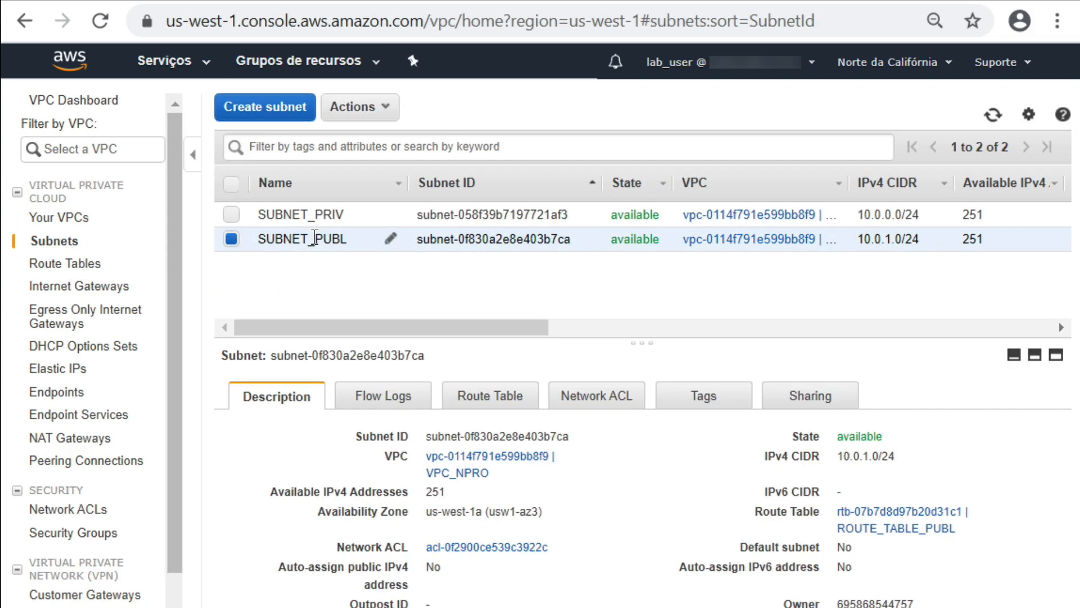
{"action": "left_click", "coordinate": [476, 397]}
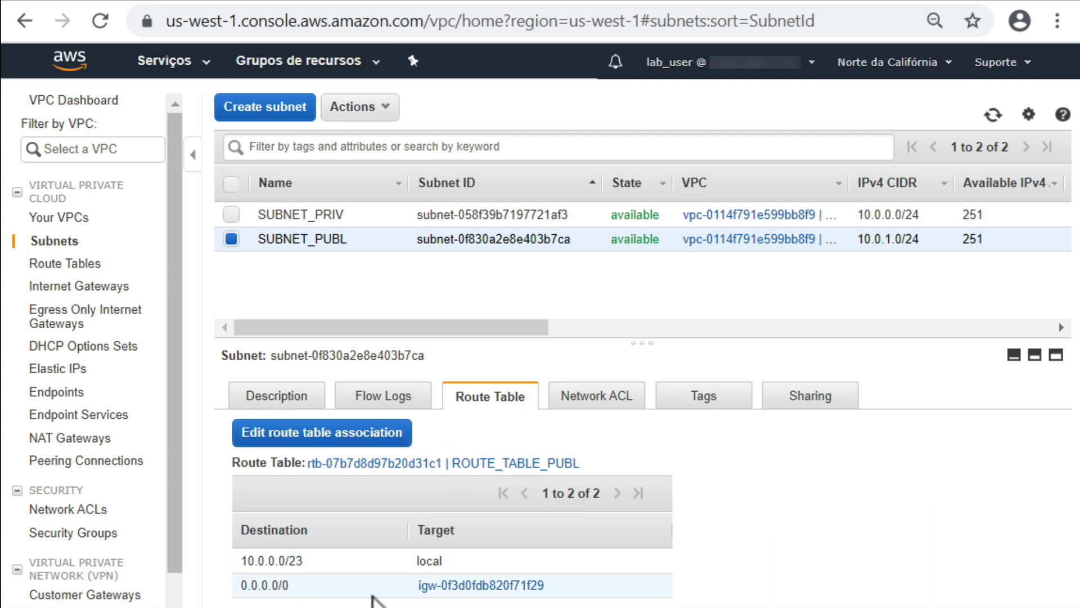
{"action": "left_click", "coordinate": [327, 214]}
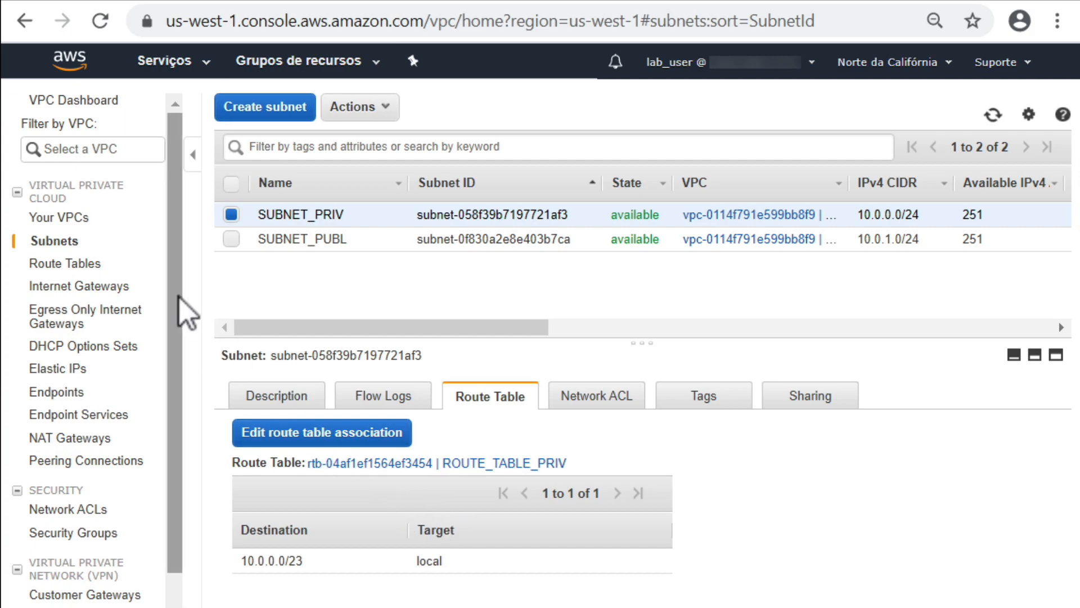
Enable auto-assign public IPv4 addresses on SUBNET_PUBL and save.
{"action": "left_click", "coordinate": [322, 239]}
{"action": "right_click", "coordinate": [315, 243]}
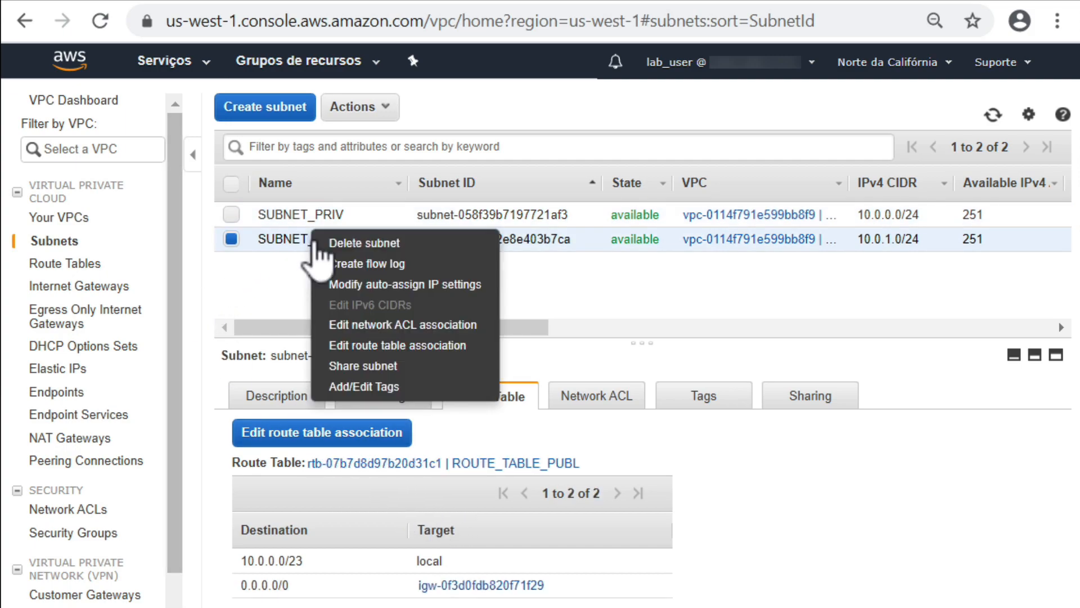
{"action": "left_click", "coordinate": [379, 287]}
{"action": "left_click", "coordinate": [261, 287]}
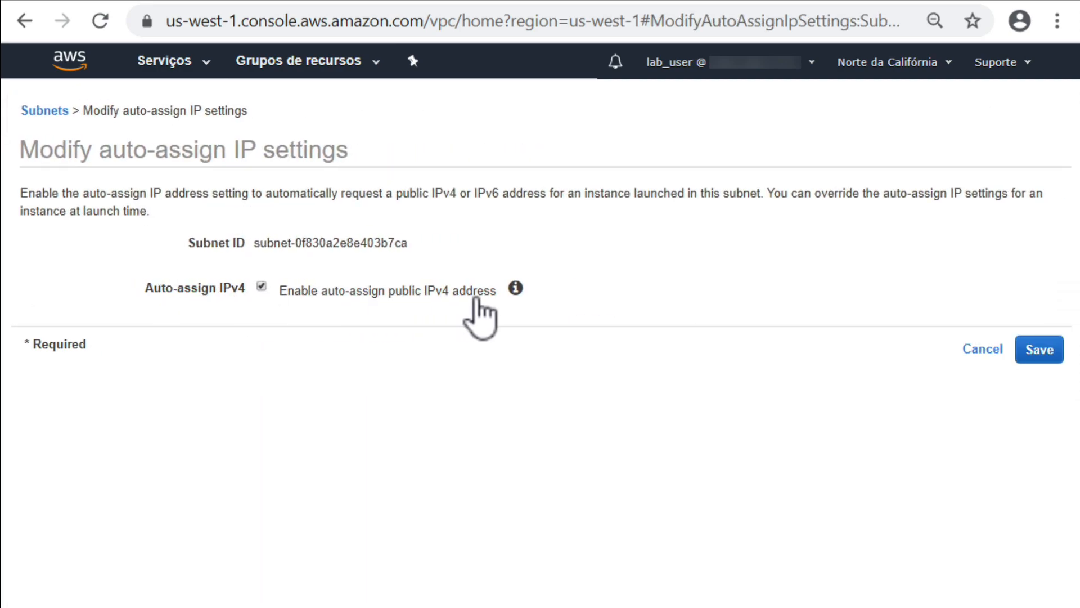
{"action": "left_click", "coordinate": [1038, 350]}
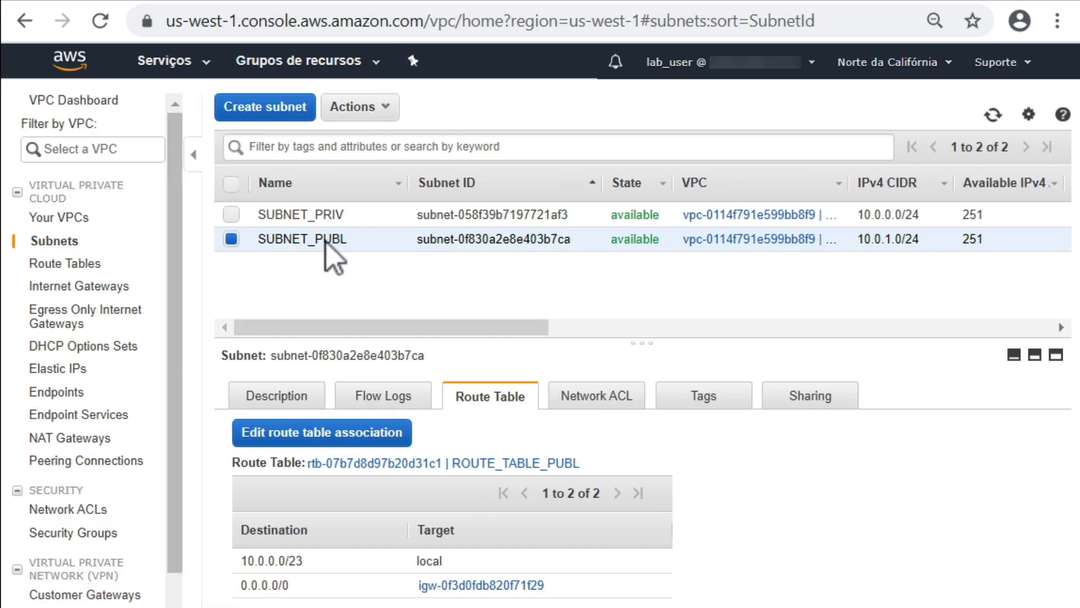
Open SUBNET_PRIV's auto-assign IP settings and cancel, leaving it without public IPs.
{"action": "left_click", "coordinate": [318, 216]}
{"action": "right_click", "coordinate": [319, 216]}
{"action": "left_click", "coordinate": [374, 261]}
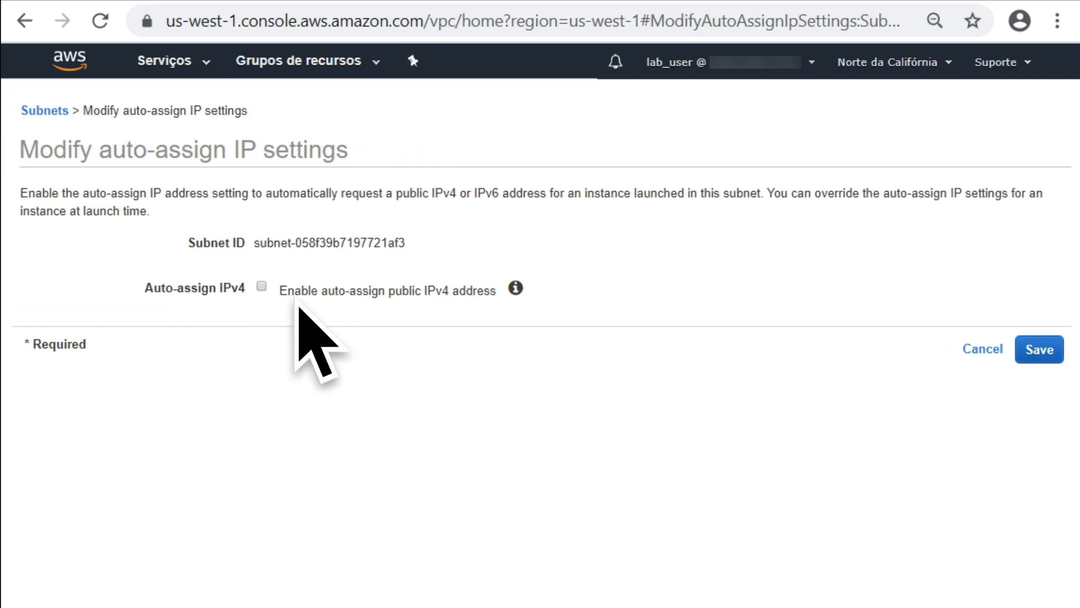
{"action": "left_click", "coordinate": [980, 350]}
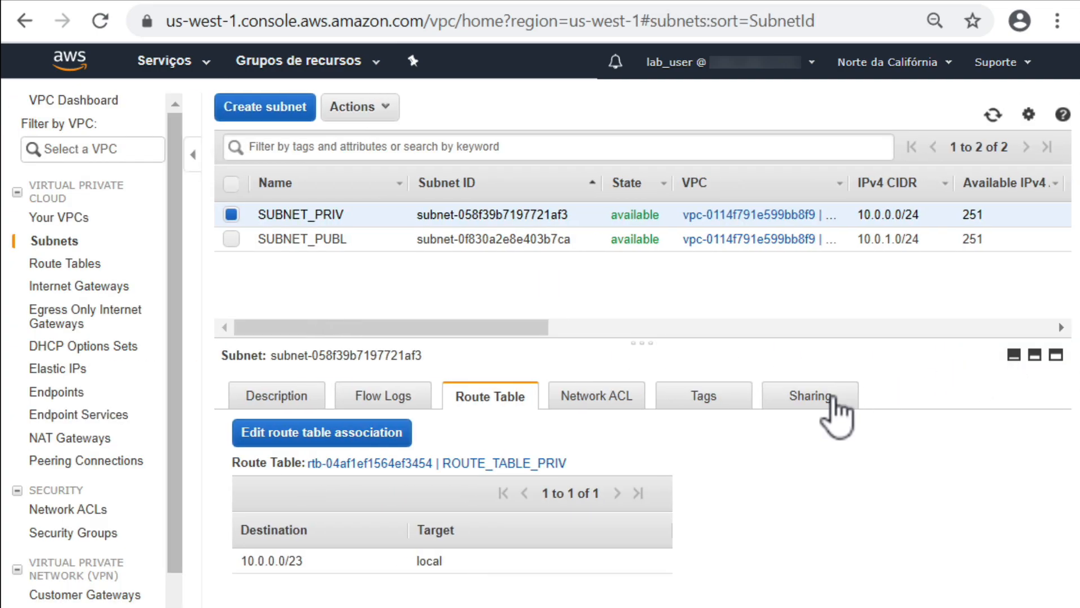
View SUBNET_PUBL's network ACL acl-0f2900ce539c3922c, which allows all inbound traffic.
{"action": "left_click", "coordinate": [311, 237]}
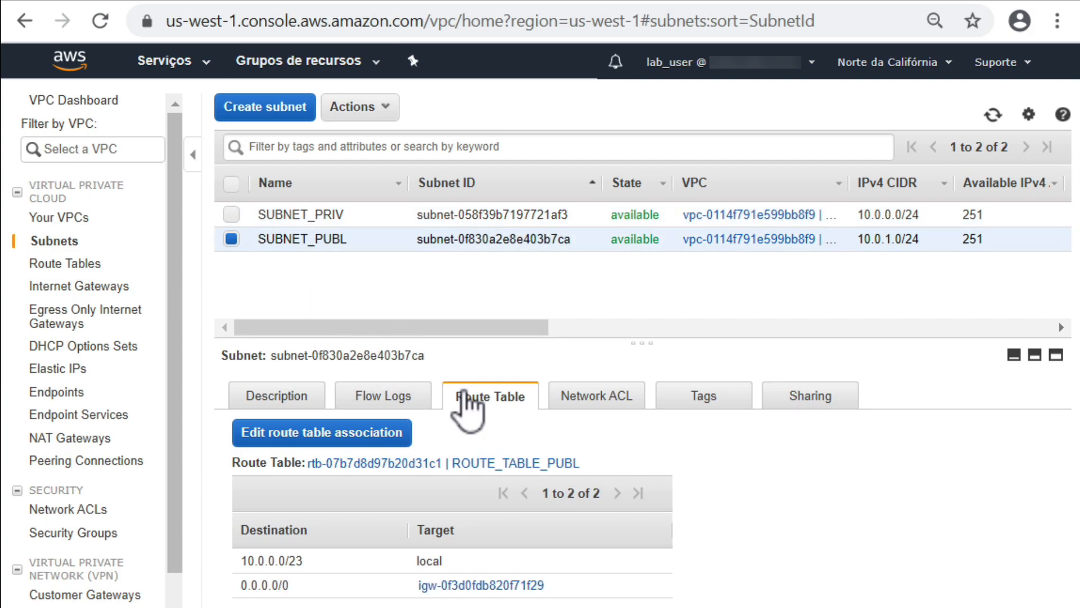
{"action": "left_click", "coordinate": [618, 403]}
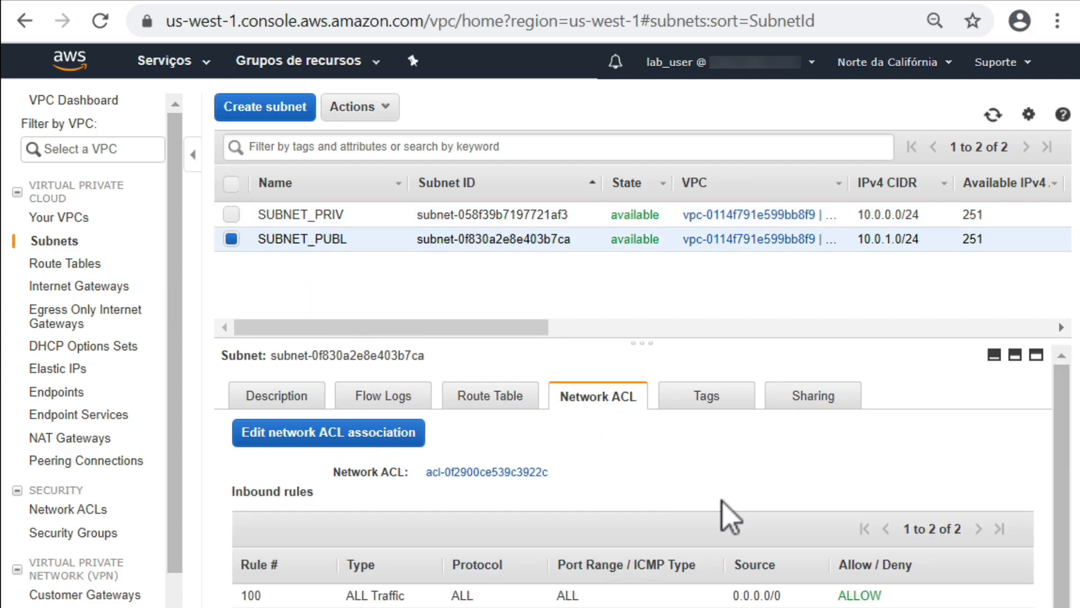
{"action": "mouse_move", "coordinate": [1054, 406]}
{"action": "left_mouse_down"}
{"action": "mouse_move", "coordinate": [1052, 513]}
{"action": "mouse_move", "coordinate": [1063, 410]}
{"action": "left_mouse_up"}
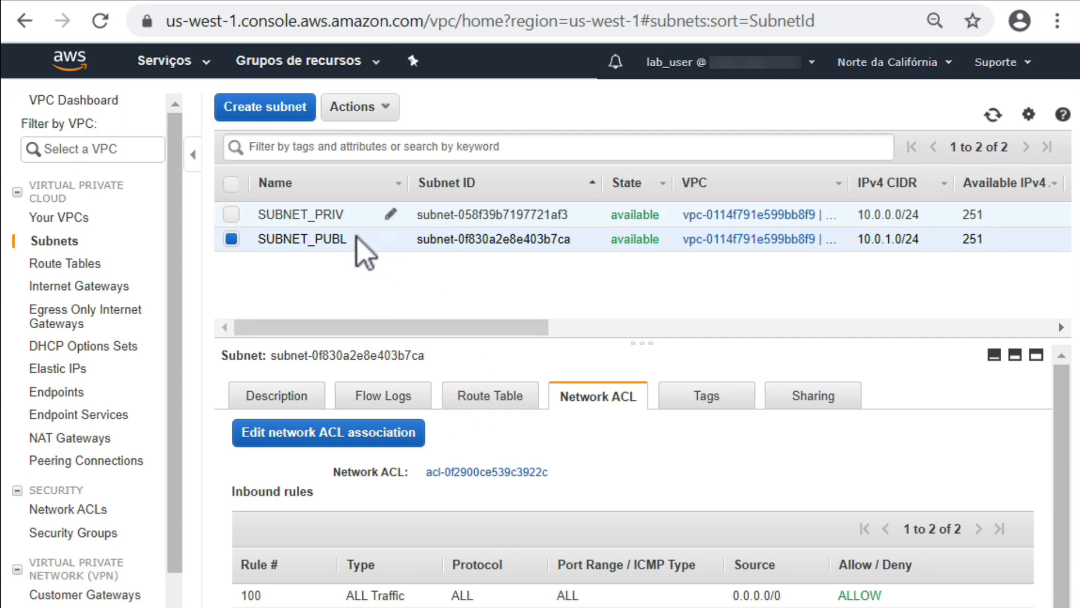
Glance at SUBNET_PRIV's route table, then enable DNS hostnames on VPC_NPRO and save.
{"action": "left_click", "coordinate": [347, 219]}
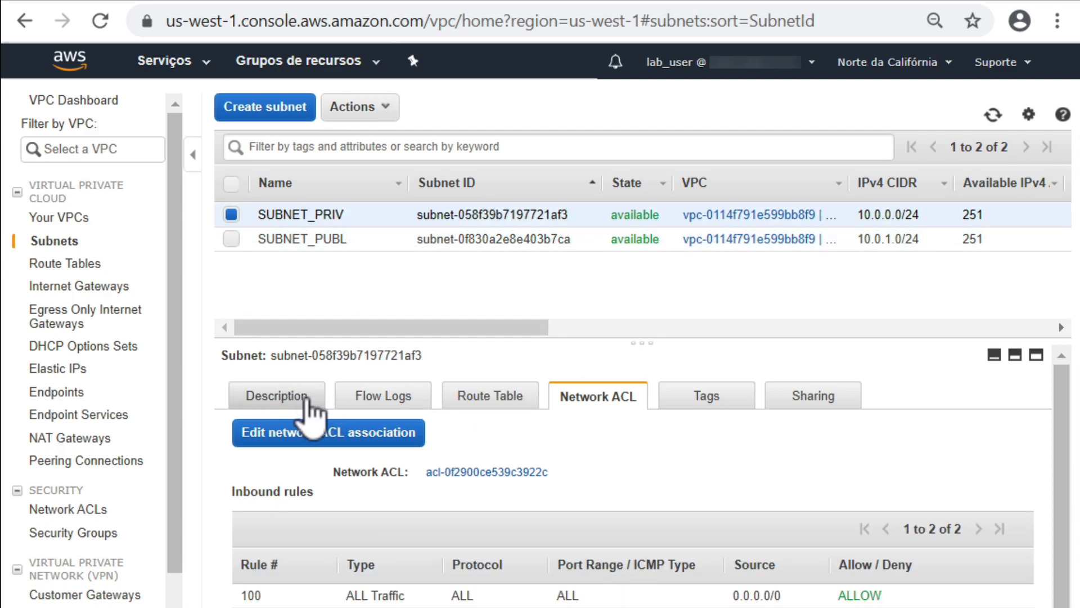
{"action": "left_click", "coordinate": [476, 400]}
{"action": "left_click", "coordinate": [61, 217]}
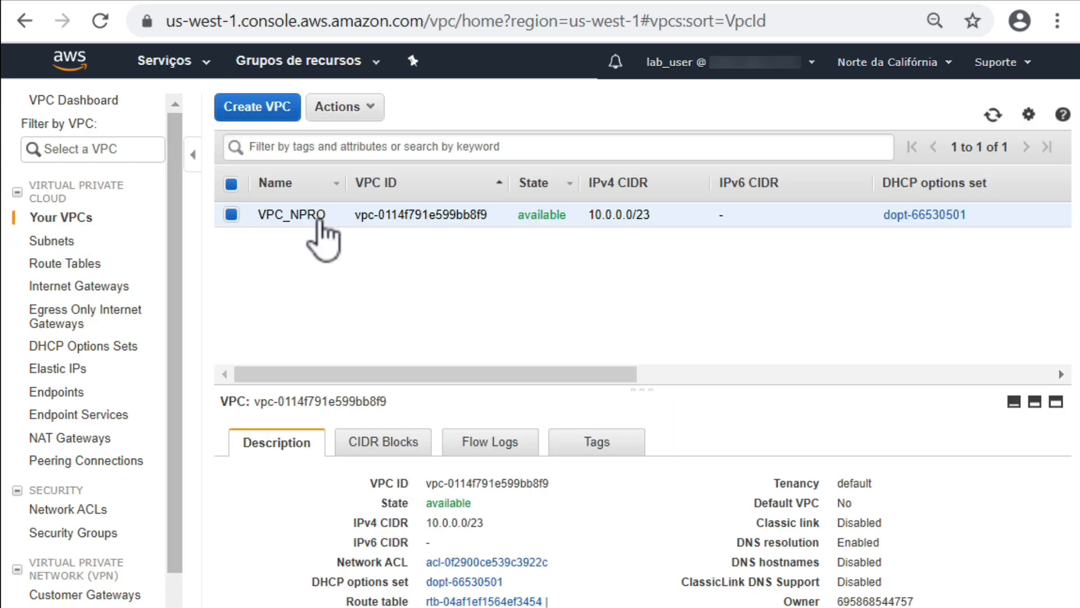
{"action": "right_click", "coordinate": [318, 216]}
{"action": "left_click", "coordinate": [402, 342]}
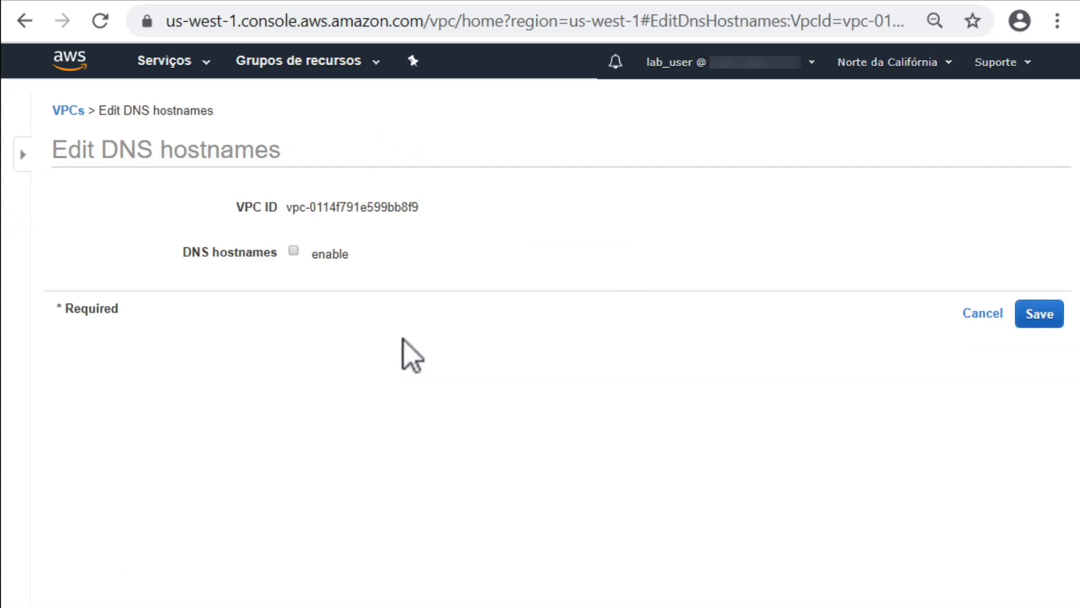
{"action": "left_click", "coordinate": [1038, 316]}
{"action": "left_click", "coordinate": [822, 260]}
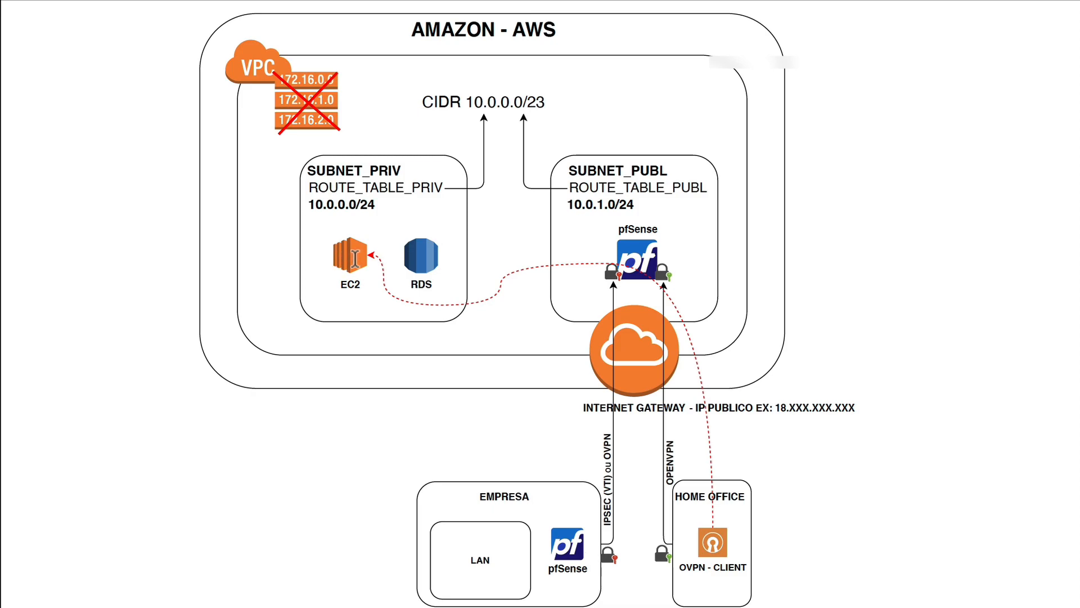
{"action": "left_click_drag", "start_coordinate": [309, 204], "coordinate": [374, 204]}
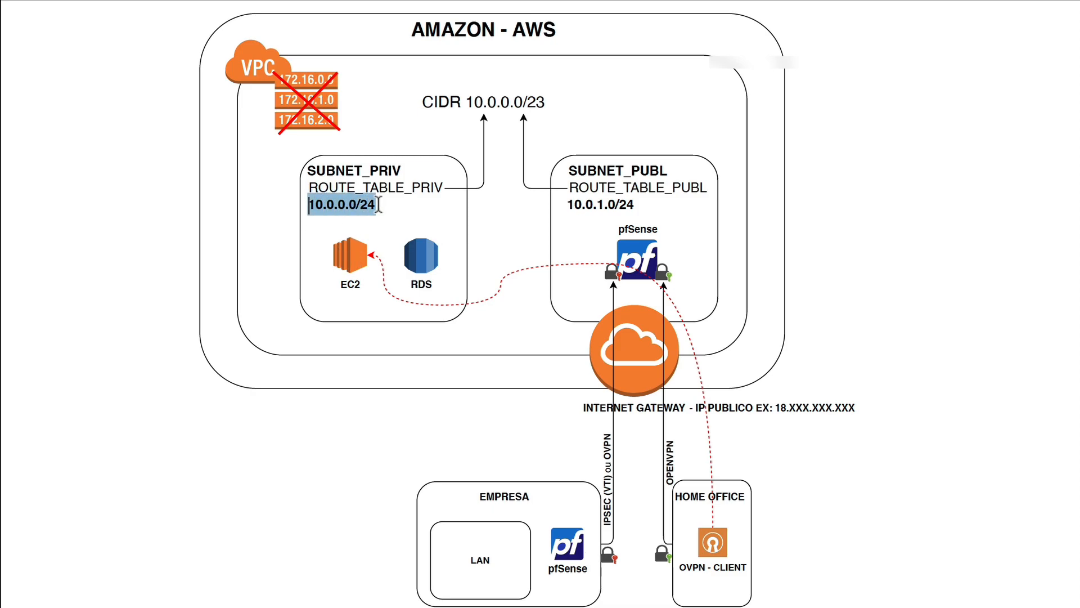
{"action": "left_click", "coordinate": [379, 206]}
{"action": "left_click_drag", "start_coordinate": [567, 204], "coordinate": [641, 205]}
{"action": "left_click", "coordinate": [644, 205]}
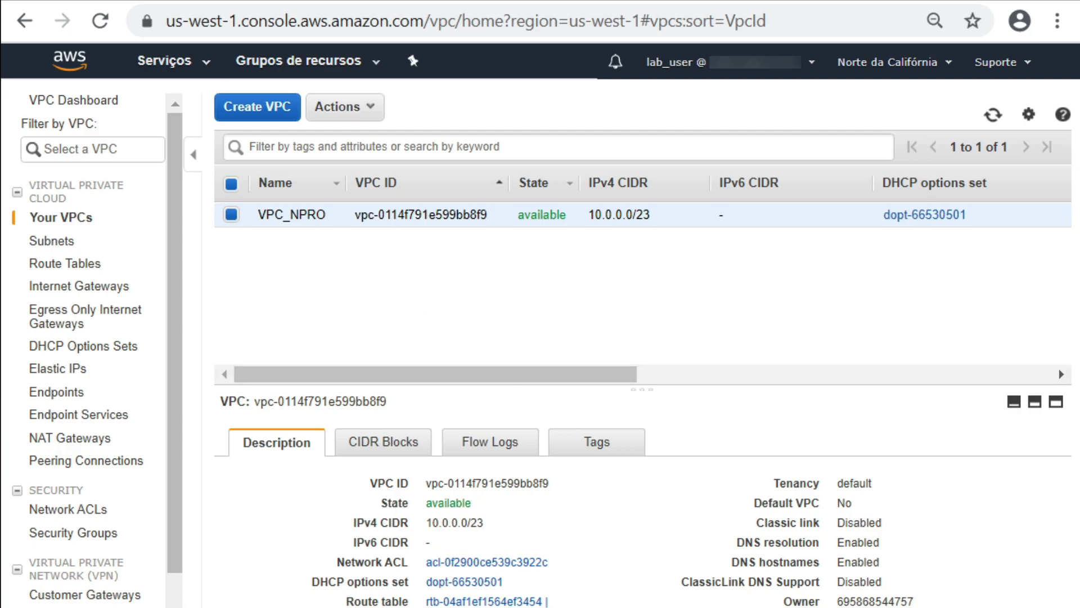
In EC2, start a launch, search 'windows', pick Windows Server 2019 Base, then back out to Instances.
{"action": "left_click", "coordinate": [175, 72]}
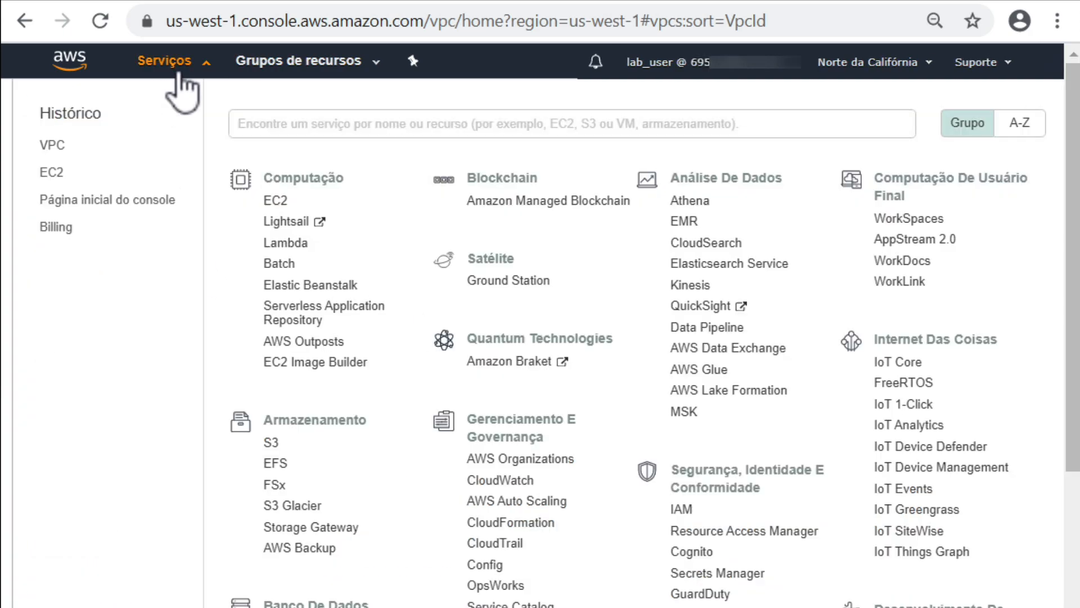
{"action": "left_click", "coordinate": [50, 170]}
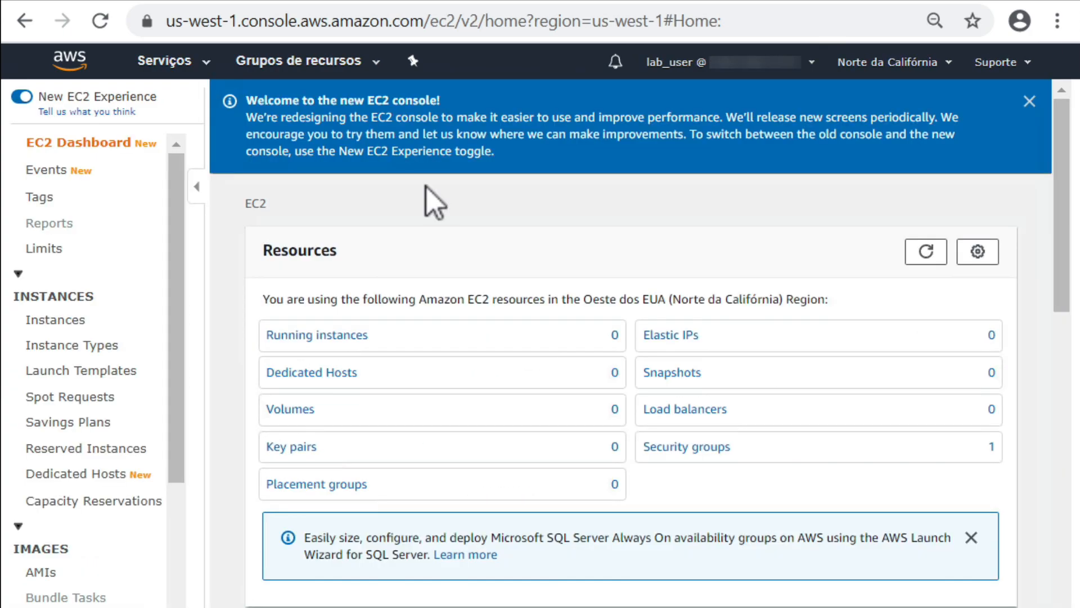
{"action": "left_click", "coordinate": [305, 335]}
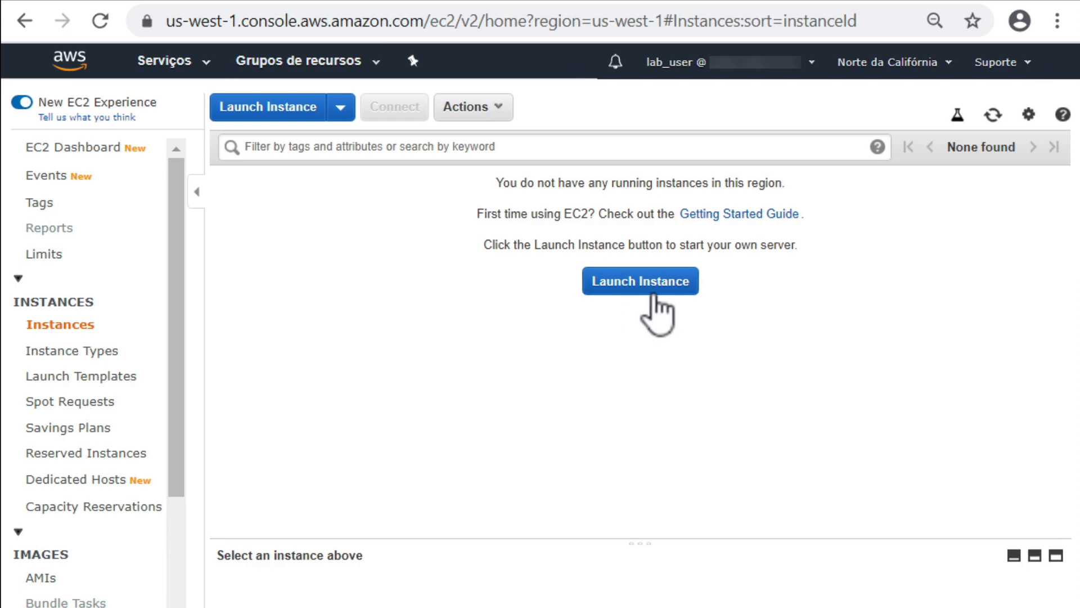
{"action": "left_click", "coordinate": [630, 284]}
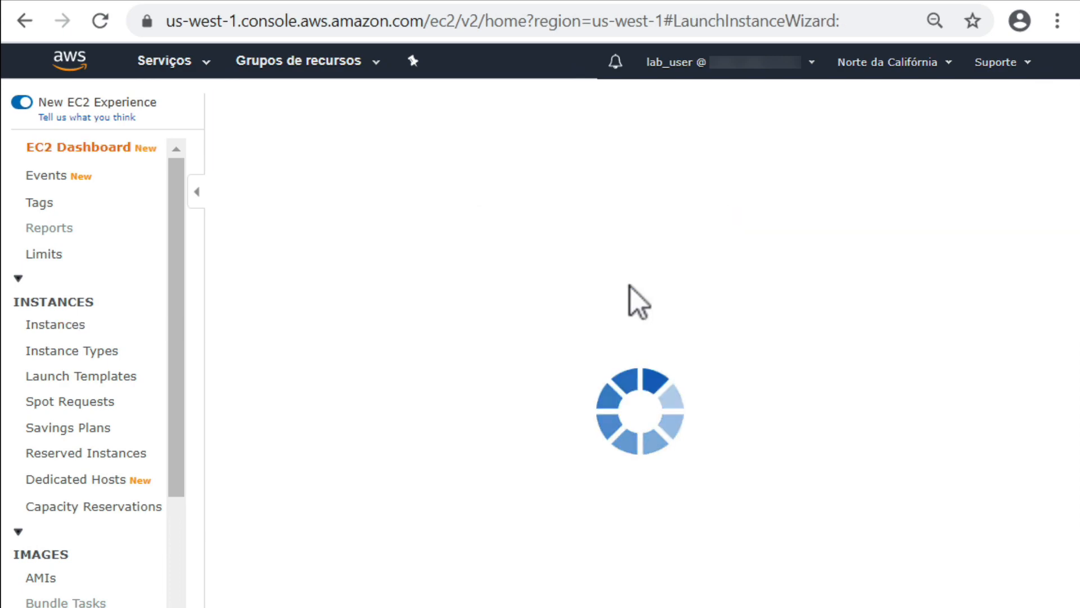
{"action": "type", "text": "windows"}
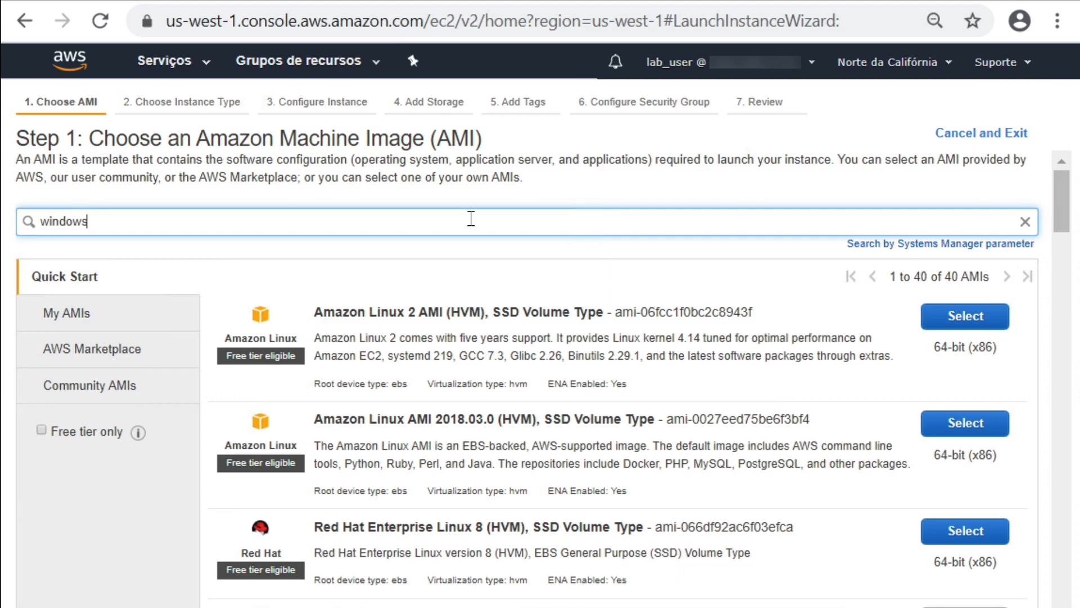
{"action": "key", "text": "Return"}
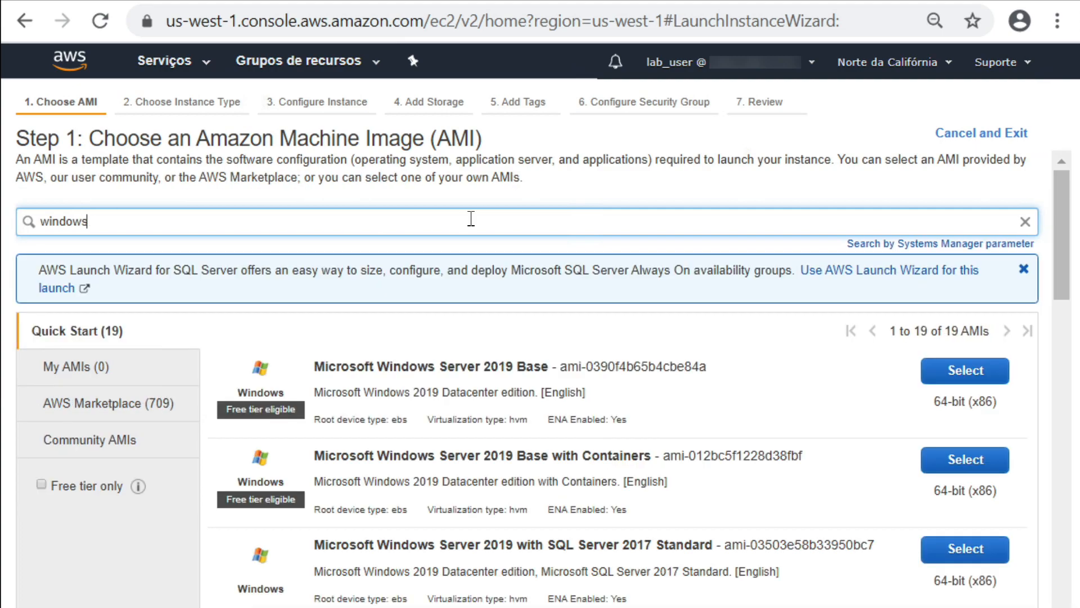
{"action": "left_click", "coordinate": [949, 372]}
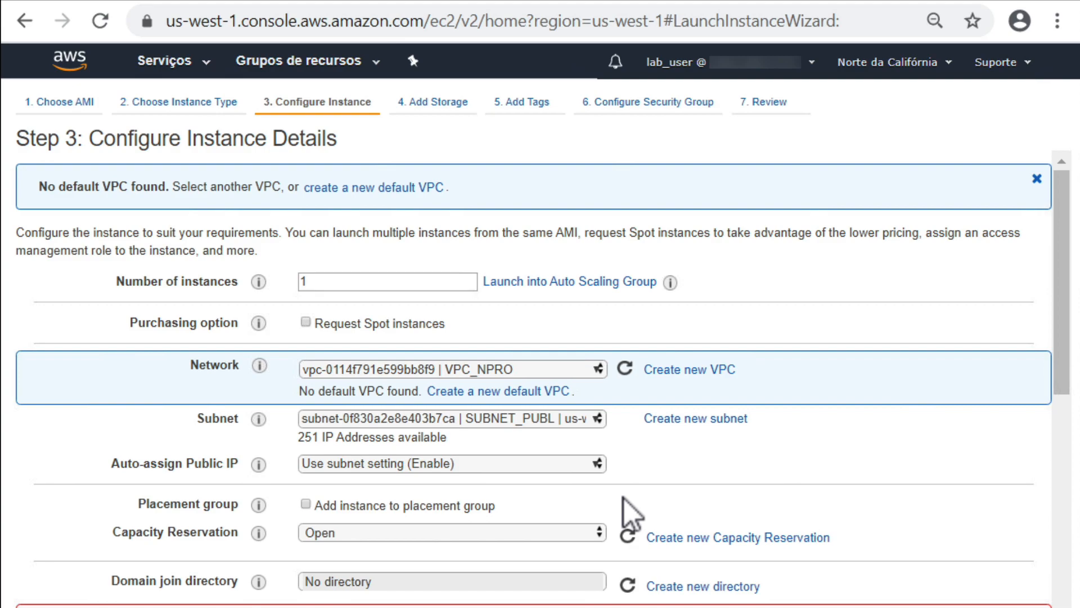
{"action": "key", "text": "alt+Left"}
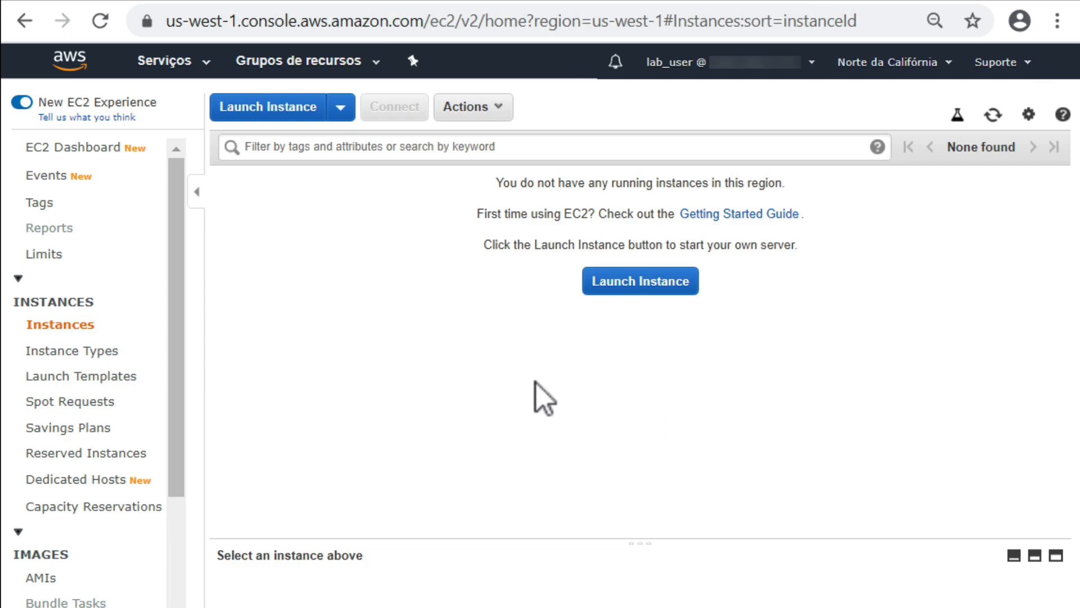
Start a Windows Server 2019 Base instance launch in VPC_NPRO on subnet SUBNET_PRIV.
{"action": "left_click", "coordinate": [649, 280]}
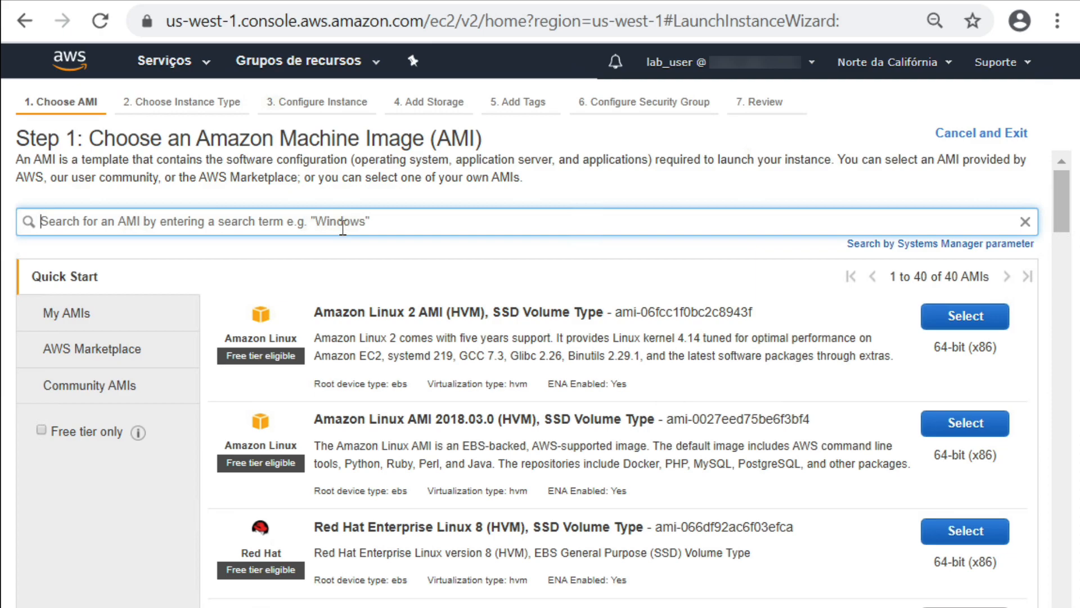
{"action": "type", "text": "Windows"}
{"action": "key", "text": "Return"}
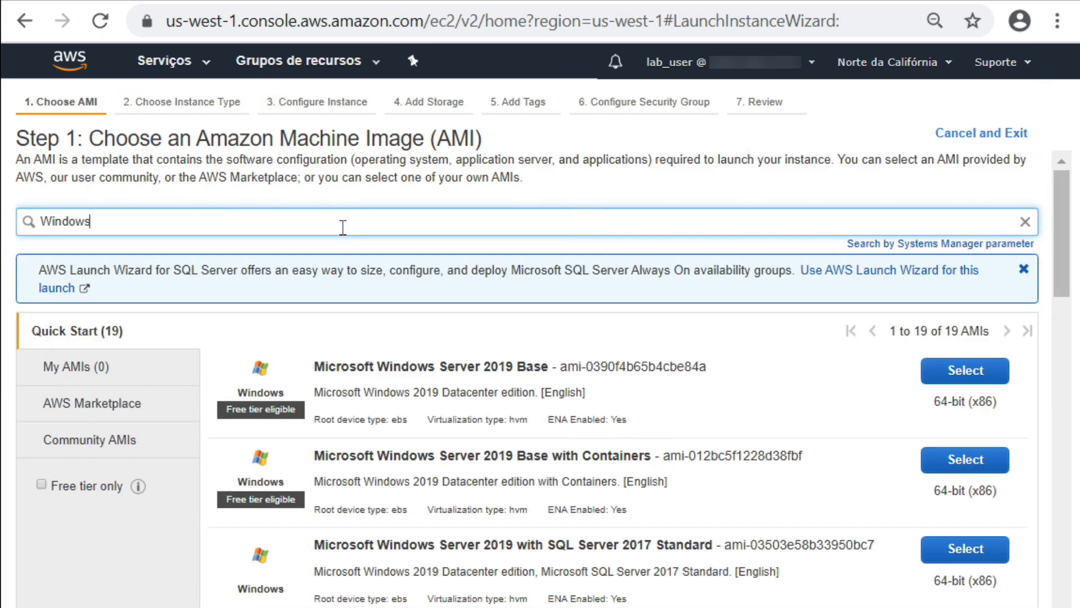
{"action": "left_click", "coordinate": [957, 382]}
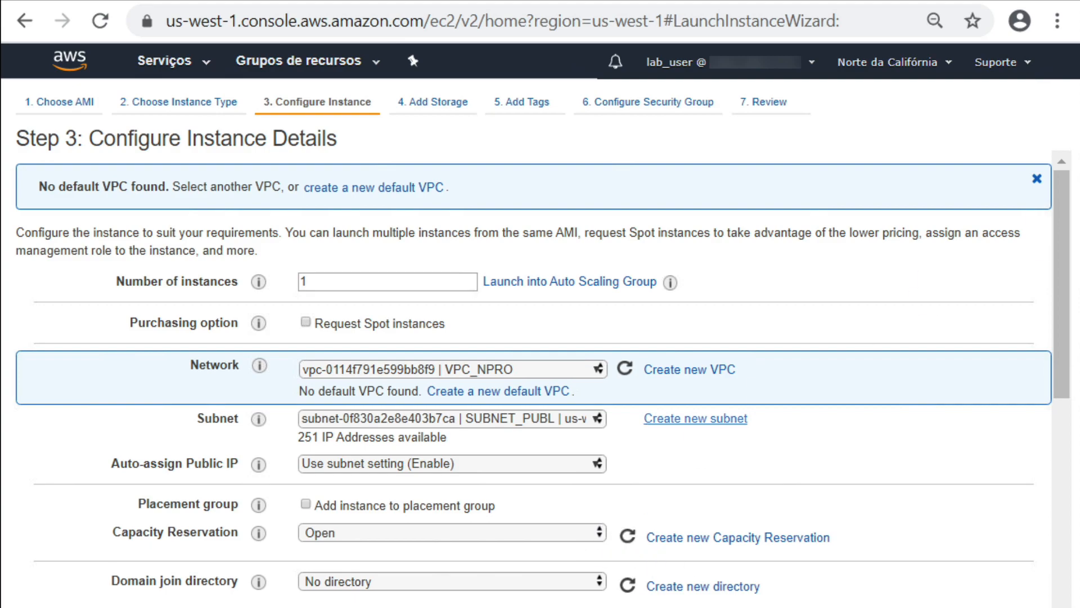
{"action": "left_click_drag", "start_coordinate": [1068, 212], "coordinate": [1055, 284]}
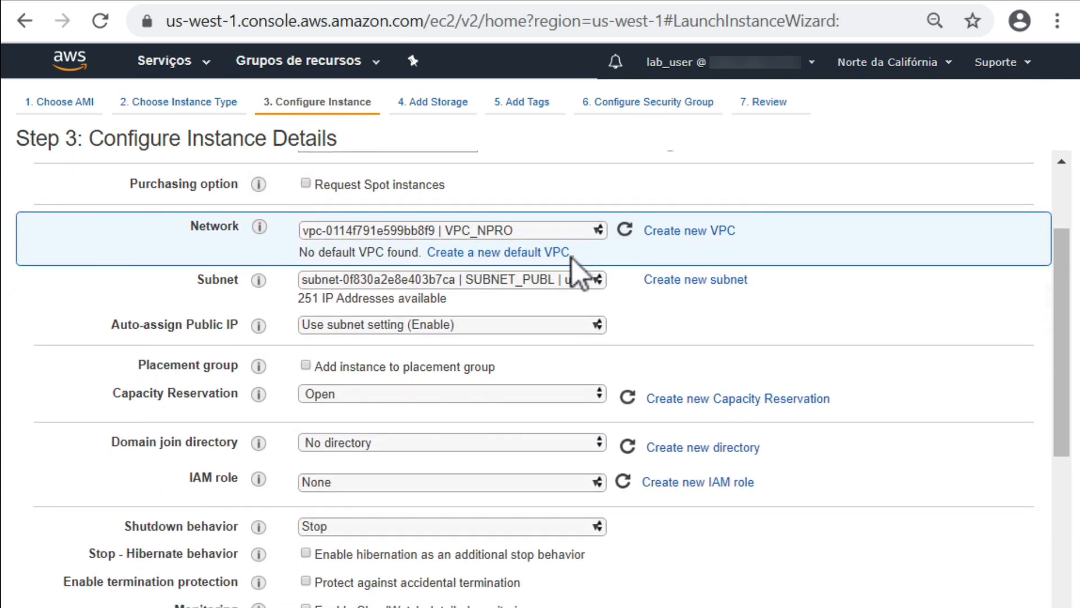
{"action": "left_click", "coordinate": [562, 285]}
{"action": "left_click", "coordinate": [549, 312]}
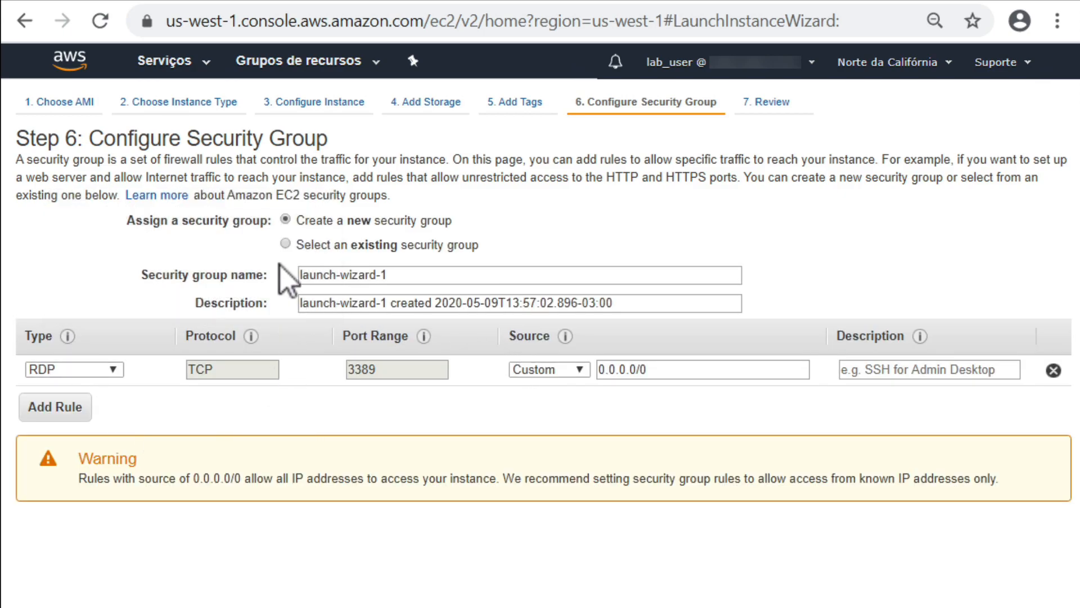
Reuse an existing security group, then create and download a new key pair named 'awspfSense'.
{"action": "left_click", "coordinate": [286, 245]}
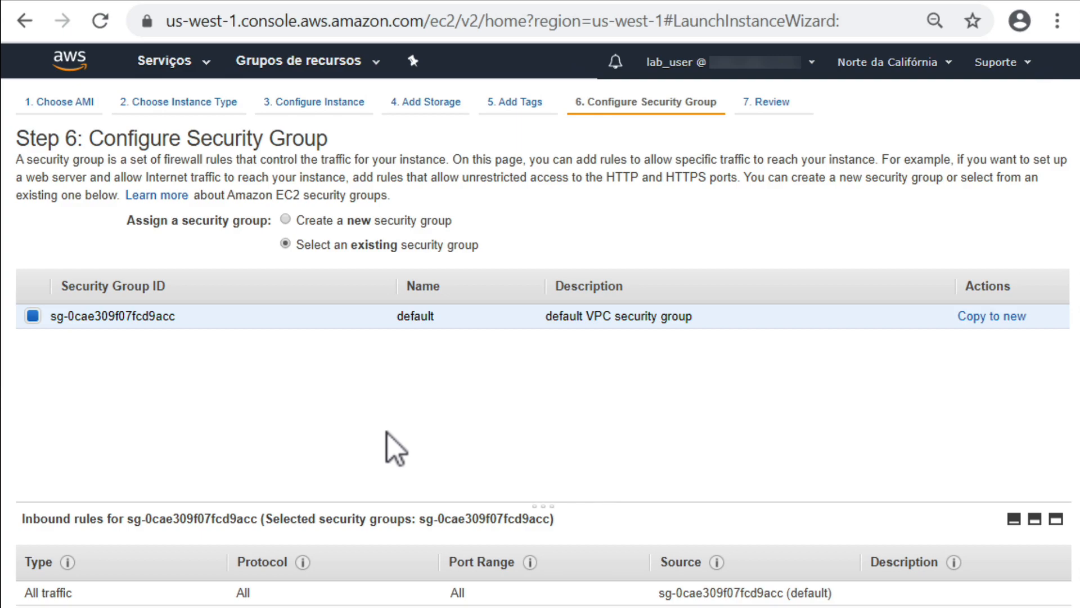
{"action": "left_click", "coordinate": [923, 546]}
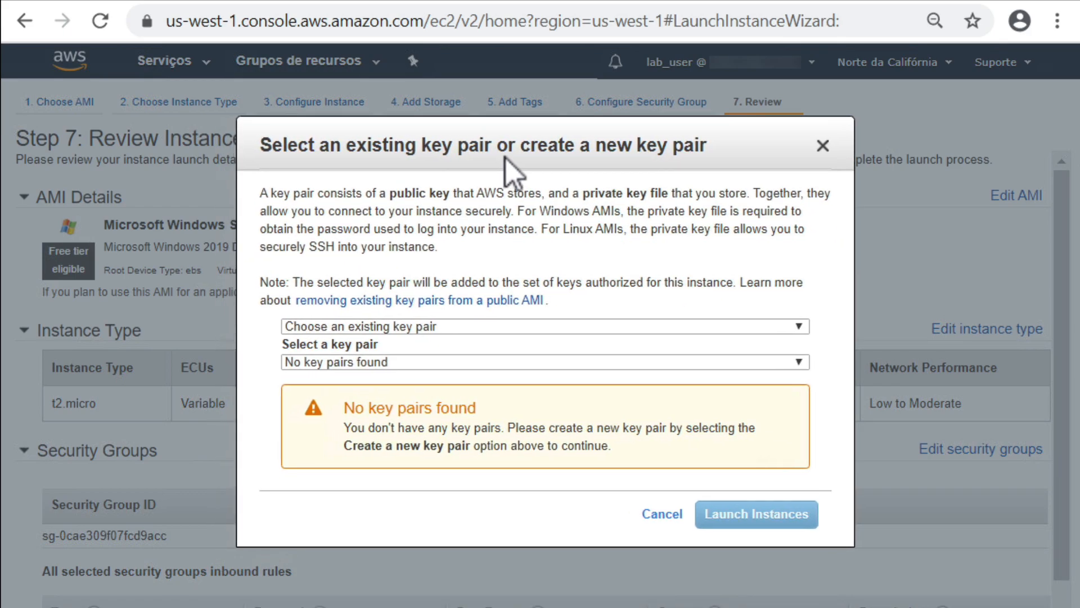
{"action": "left_click", "coordinate": [508, 361]}
{"action": "left_click", "coordinate": [506, 372]}
{"action": "left_click", "coordinate": [491, 325]}
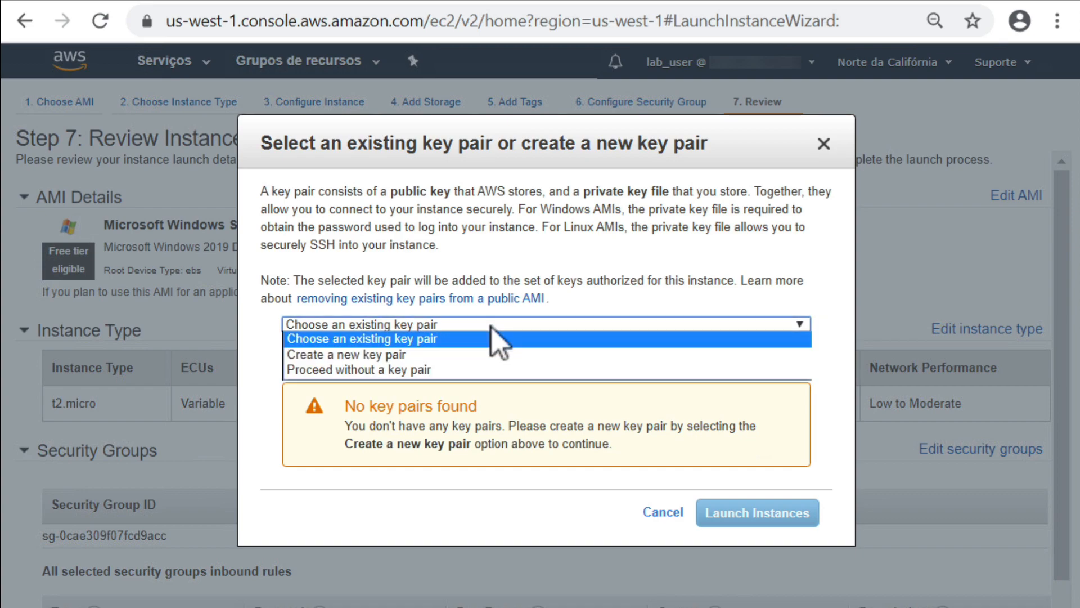
{"action": "left_click", "coordinate": [439, 353]}
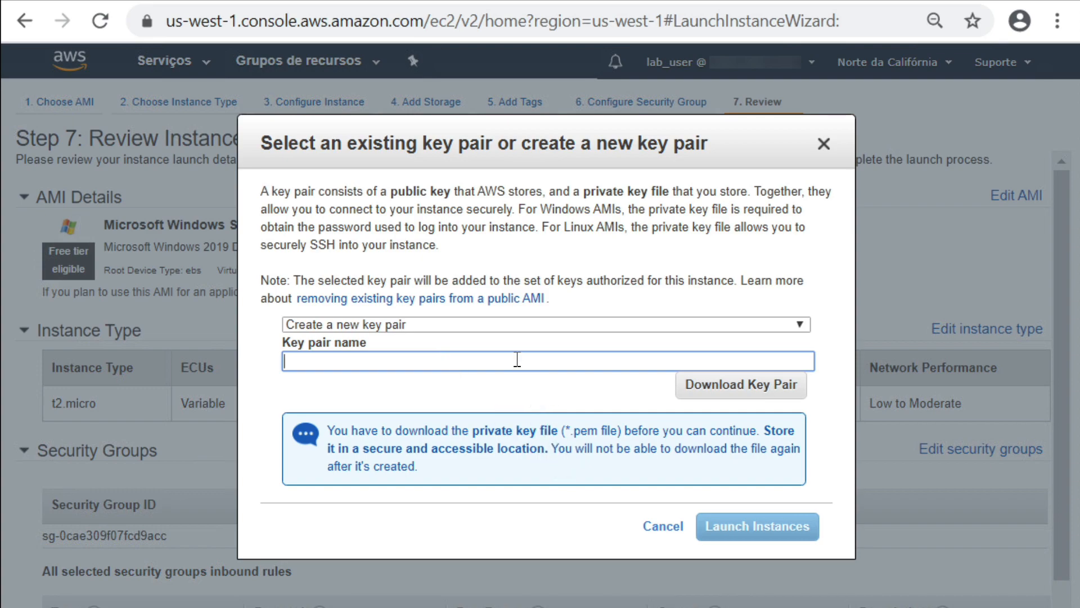
{"action": "type", "text": "awspfSense"}
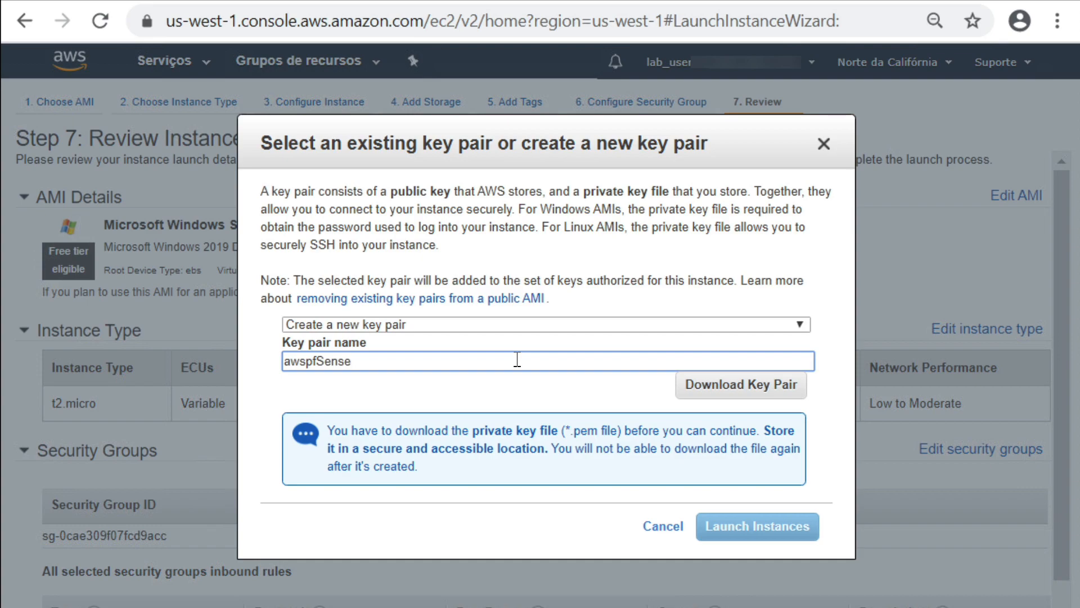
{"action": "left_click", "coordinate": [711, 388]}
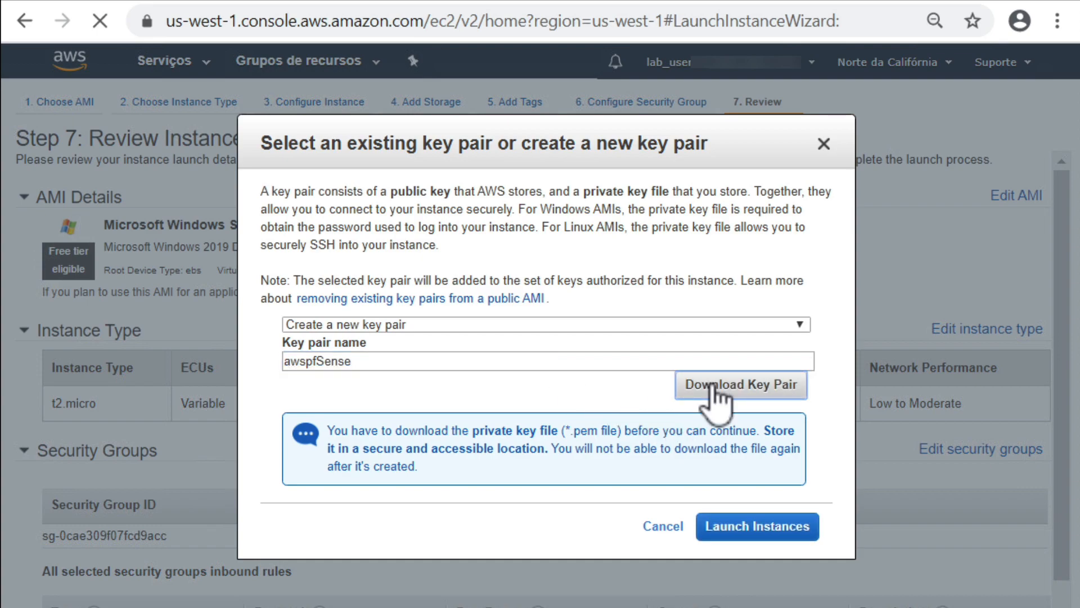
Launch the Windows instance, view it pending in the instances list, and begin another launch.
{"action": "left_click", "coordinate": [755, 530]}
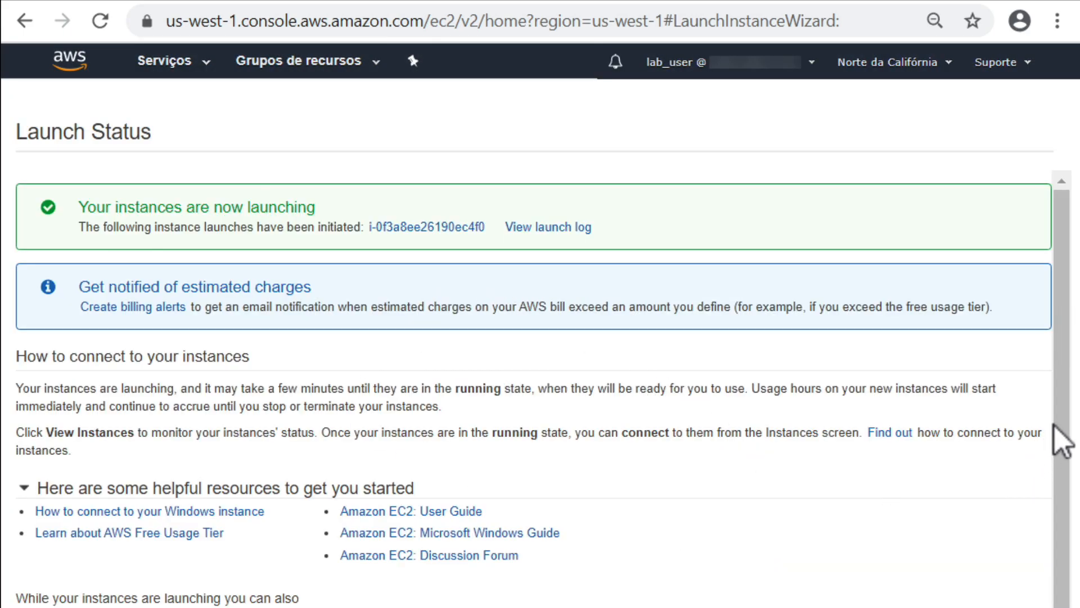
{"action": "scroll", "coordinate": [1061, 506], "scroll_direction": "down", "scroll_amount": 3}
{"action": "left_click", "coordinate": [1018, 585]}
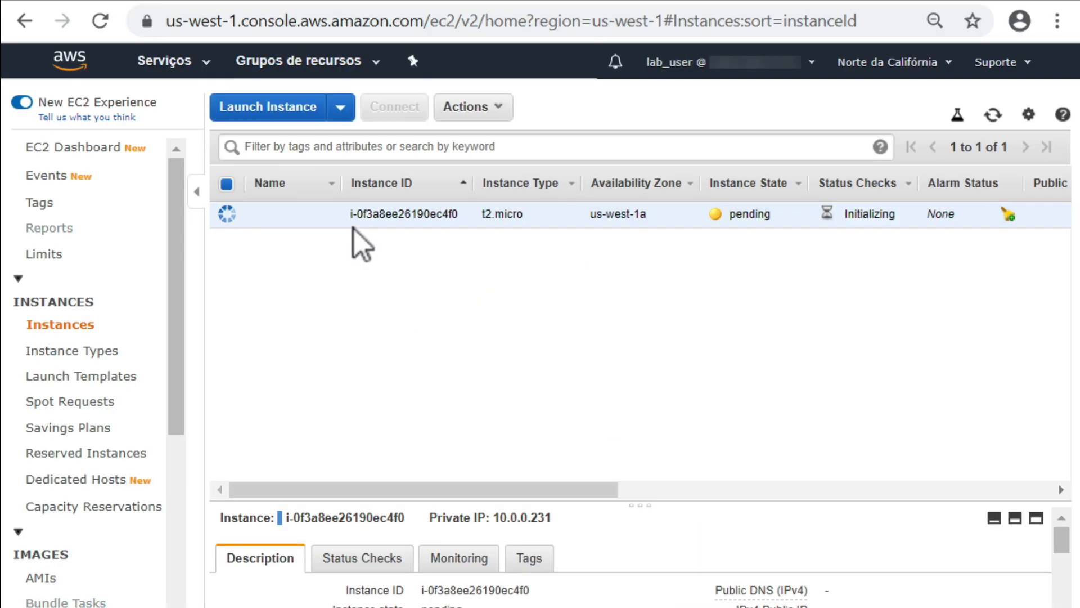
{"action": "left_click", "coordinate": [242, 110]}
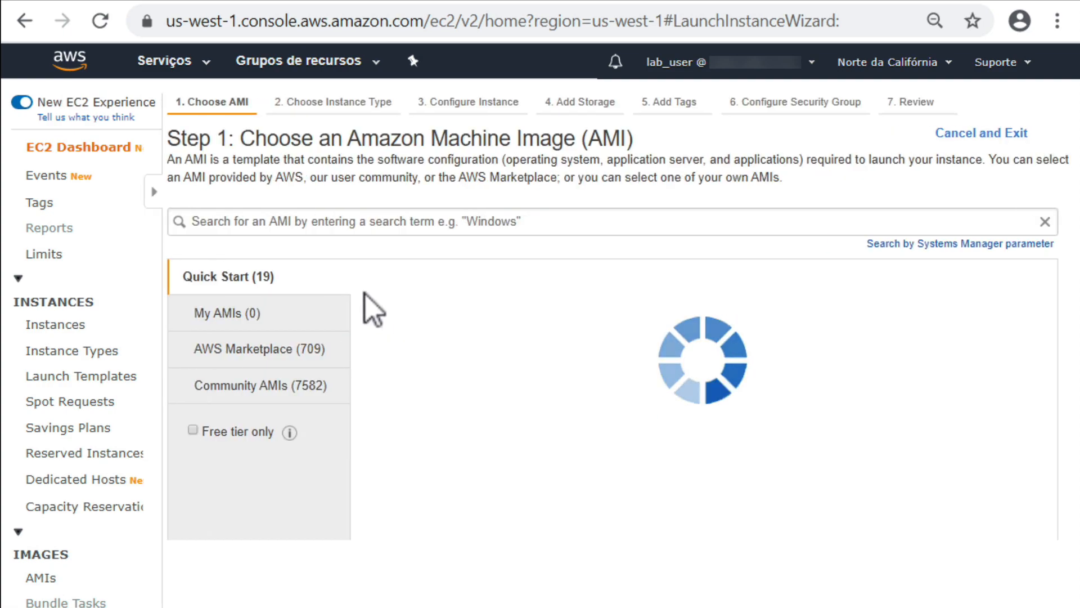
Search 'pfsense' in AWS Marketplace, select Netgate pfSense, and mark the t3.micro hourly price.
{"action": "left_click", "coordinate": [338, 223]}
{"action": "type", "text": "pfsense"}
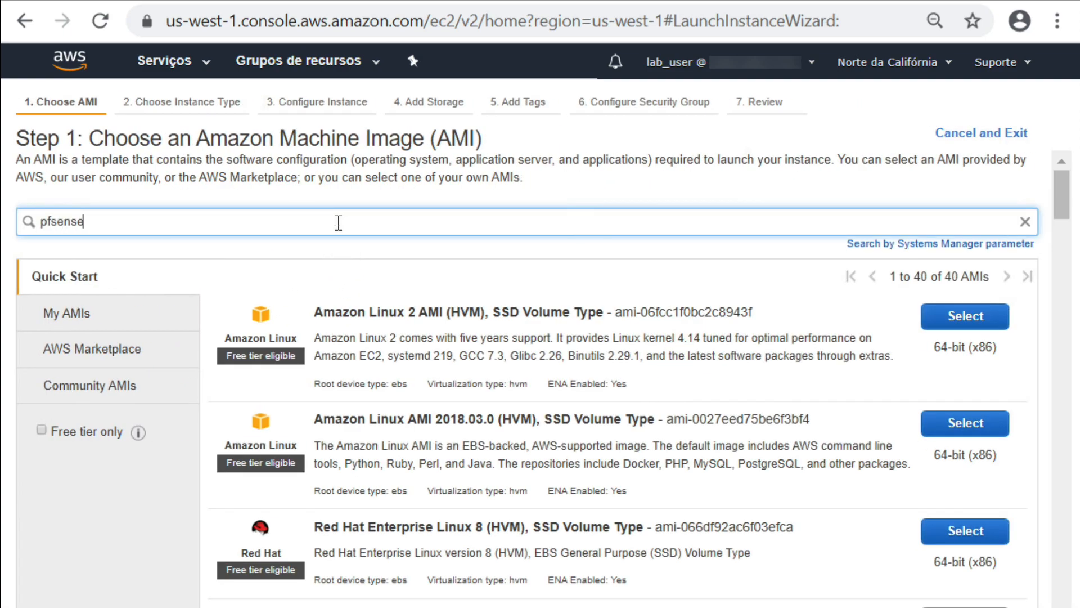
{"action": "key", "text": "Return"}
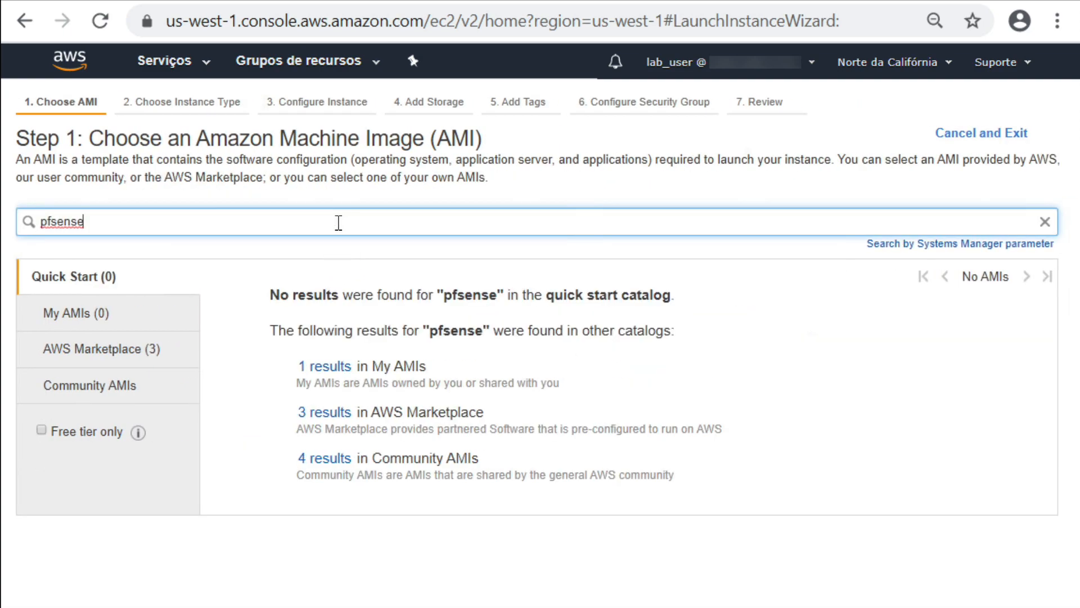
{"action": "left_click", "coordinate": [332, 371]}
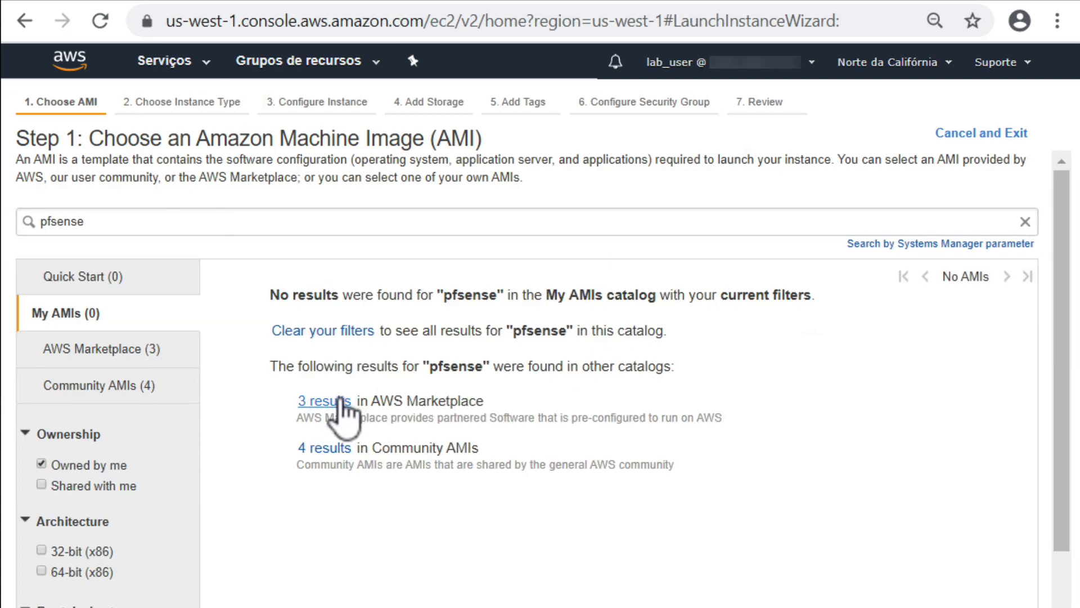
{"action": "left_click", "coordinate": [350, 400]}
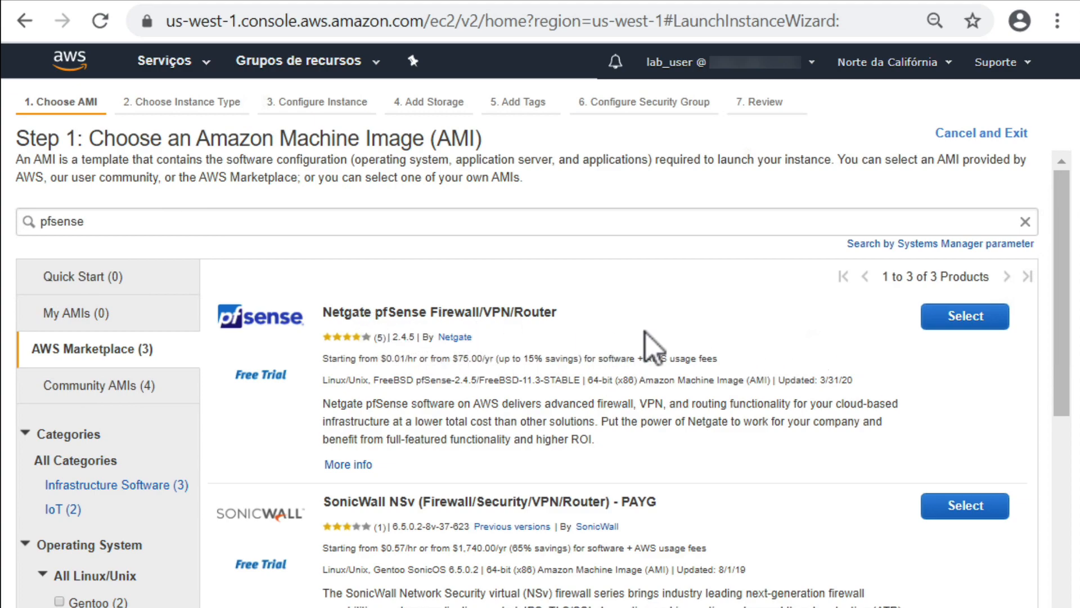
{"action": "left_click", "coordinate": [965, 317]}
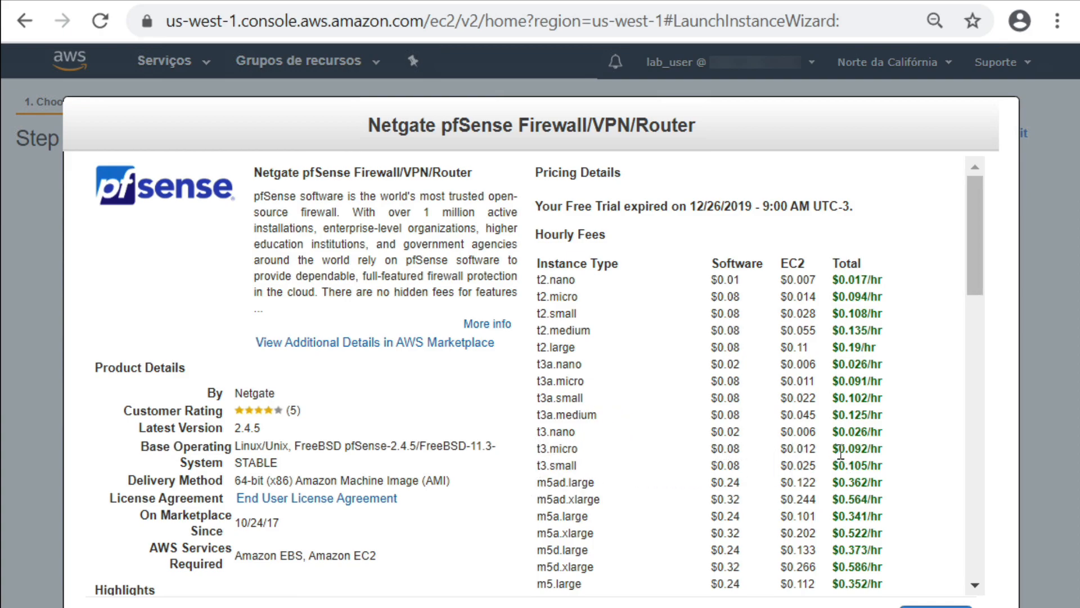
{"action": "left_click_drag", "start_coordinate": [833, 452], "coordinate": [884, 451]}
In Calculator, multiply the 0.092 hourly rate by 720 hours to get 66.24.
{"action": "key", "text": "super+Tab"}
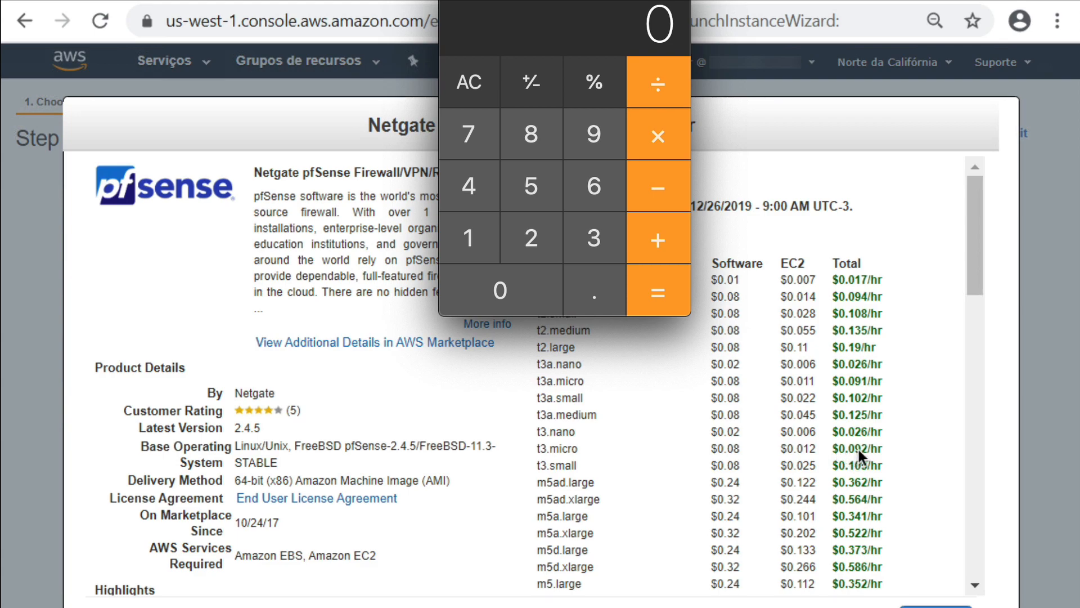
{"action": "left_click", "coordinate": [588, 288]}
{"action": "left_click", "coordinate": [516, 289]}
{"action": "left_click", "coordinate": [595, 135]}
{"action": "left_click", "coordinate": [535, 250]}
{"action": "left_click", "coordinate": [655, 135]}
{"action": "left_click", "coordinate": [471, 135]}
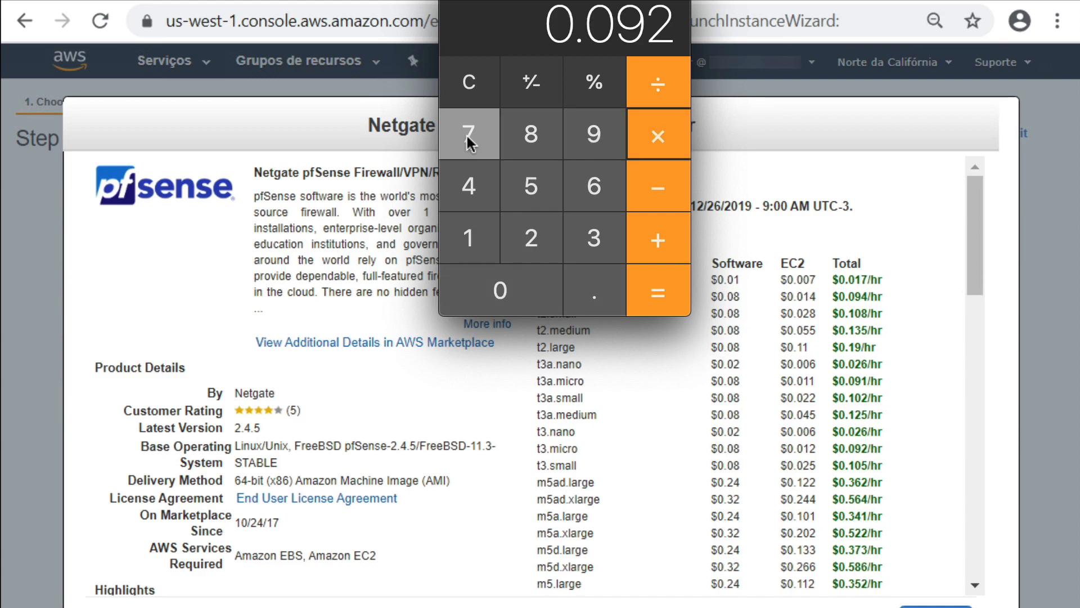
{"action": "left_click", "coordinate": [527, 242]}
{"action": "left_click", "coordinate": [516, 287]}
{"action": "left_click", "coordinate": [648, 285]}
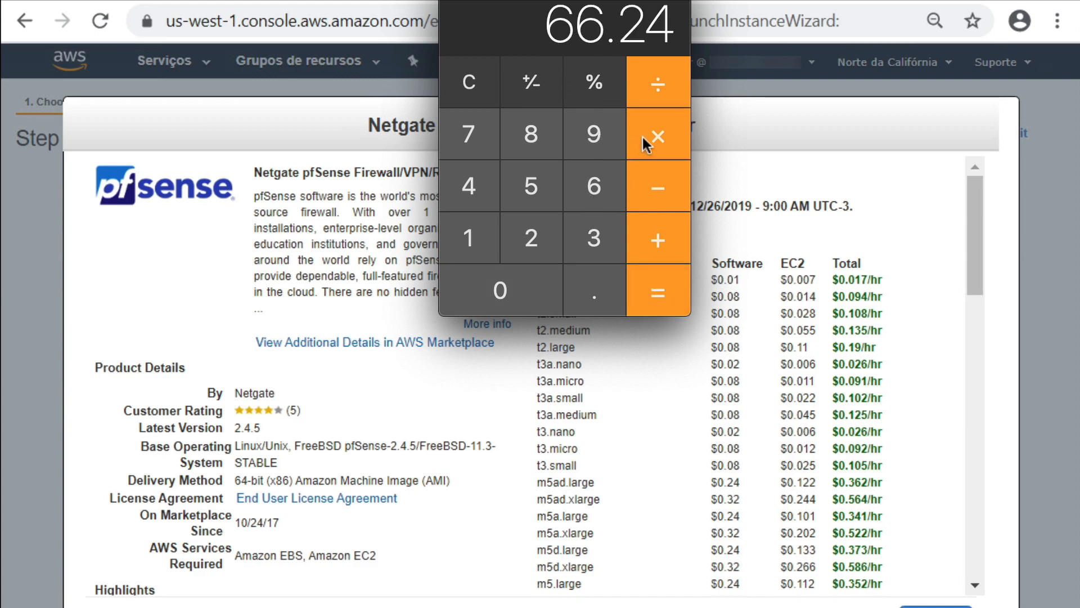
Multiply the 66.24 result by 5.80.
{"action": "left_click", "coordinate": [658, 142]}
{"action": "left_click", "coordinate": [535, 188]}
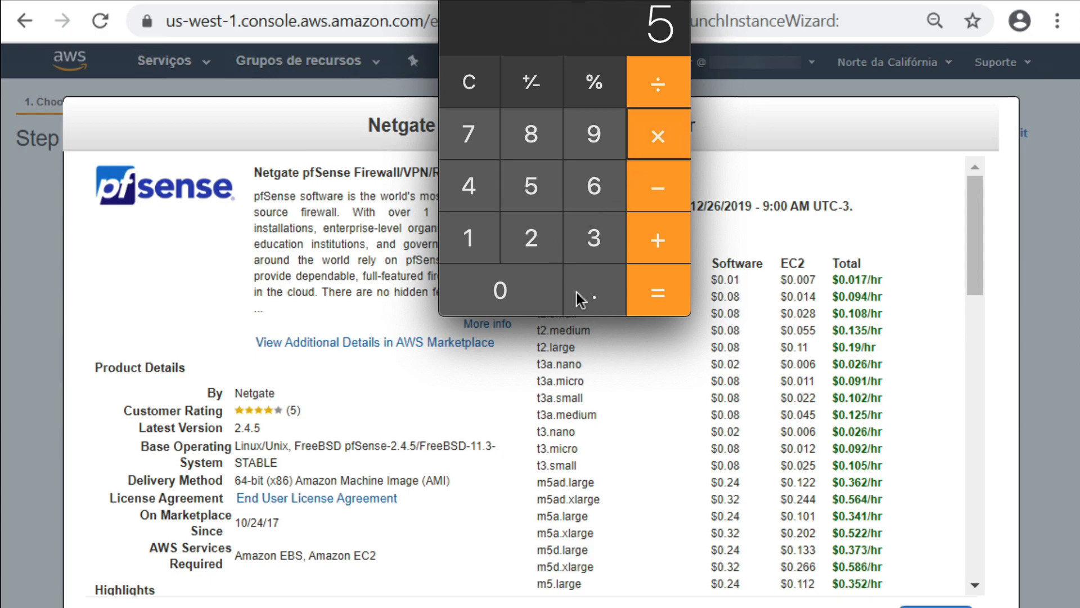
{"action": "left_click", "coordinate": [584, 293]}
{"action": "left_click", "coordinate": [535, 149]}
{"action": "left_click", "coordinate": [532, 288]}
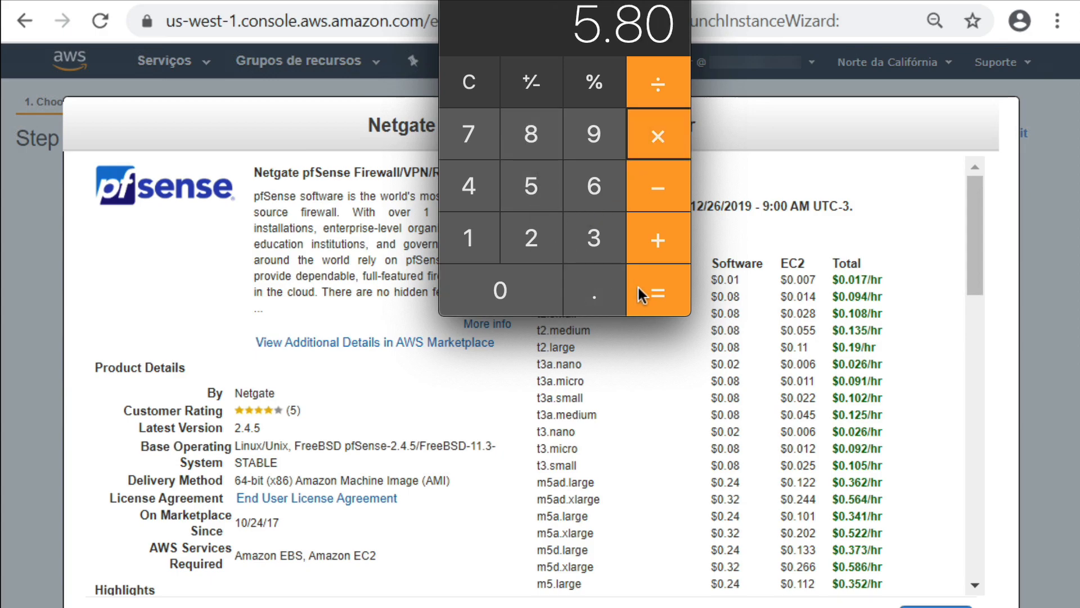
{"action": "left_click", "coordinate": [640, 275]}
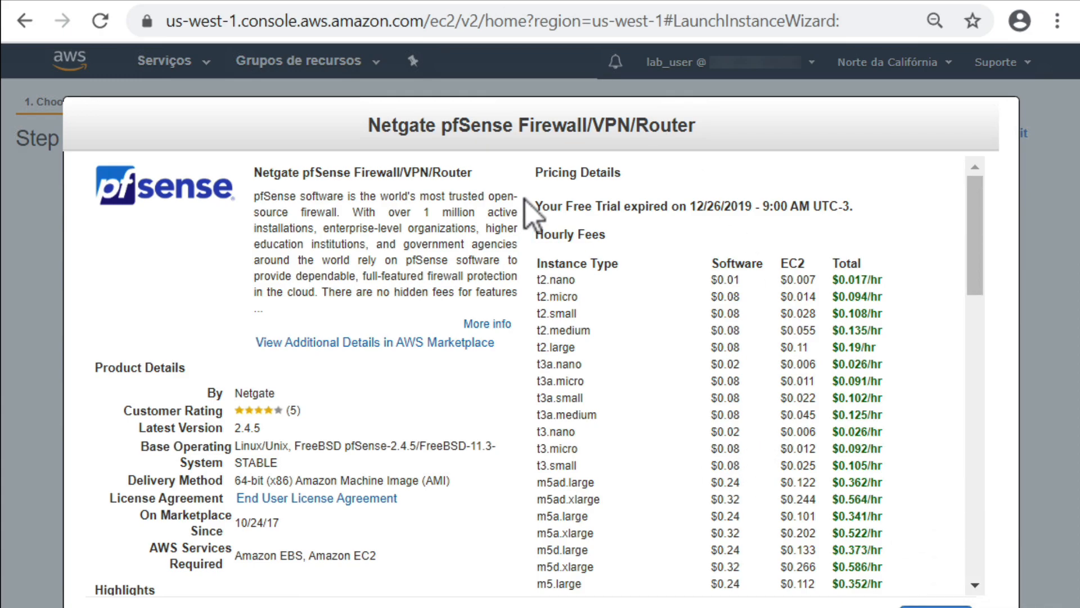
Choose the t2.micro instance type and the public subnet SUBNET_PUBL for pfSense.
{"action": "left_click", "coordinate": [957, 605]}
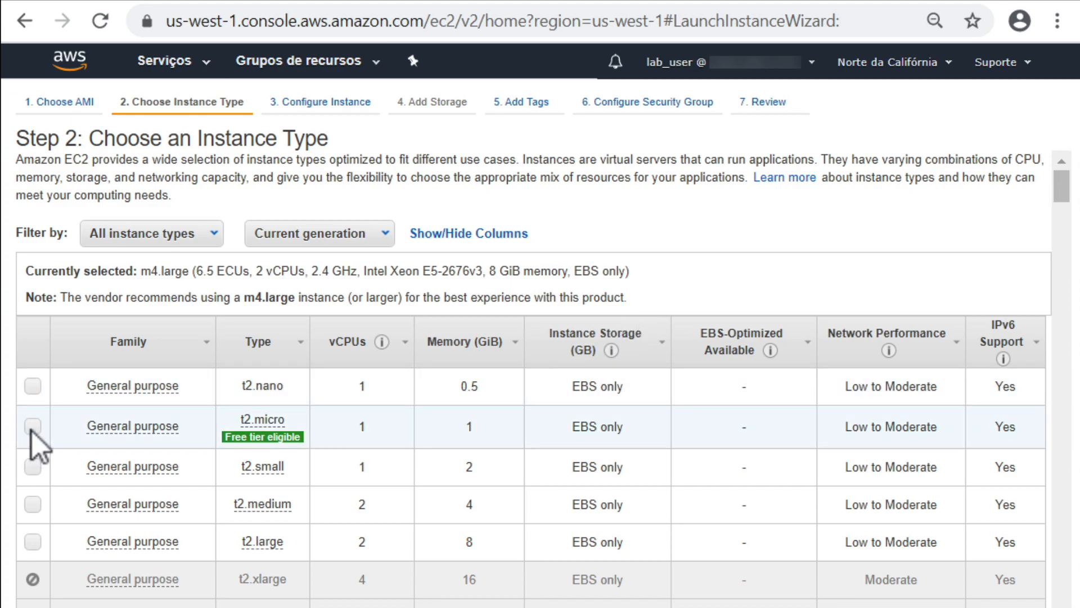
{"action": "left_click", "coordinate": [32, 428]}
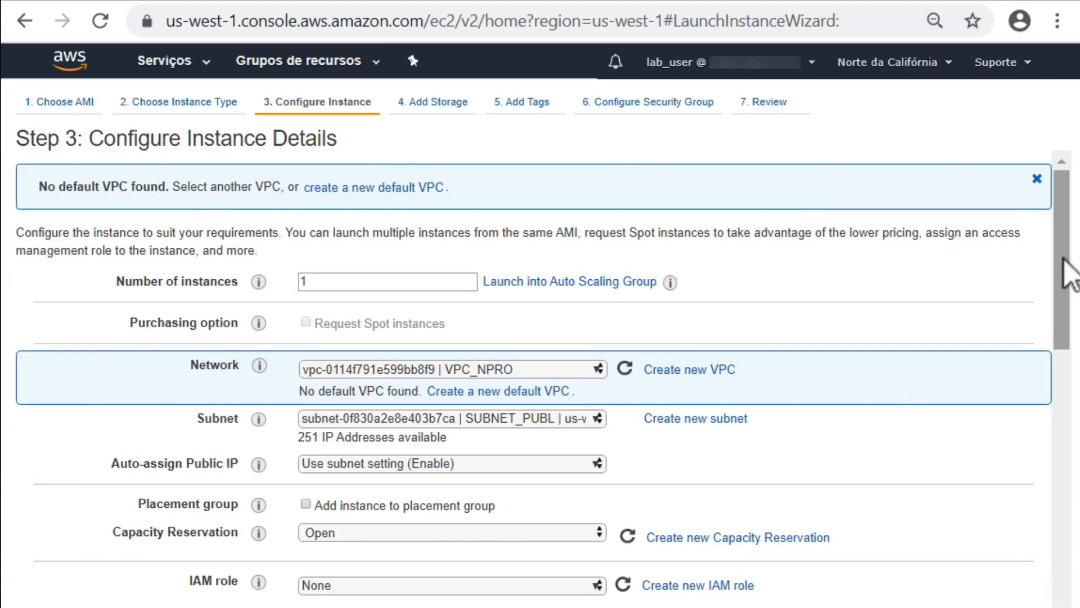
{"action": "scroll", "coordinate": [1065, 281], "scroll_direction": "down", "scroll_amount": 2}
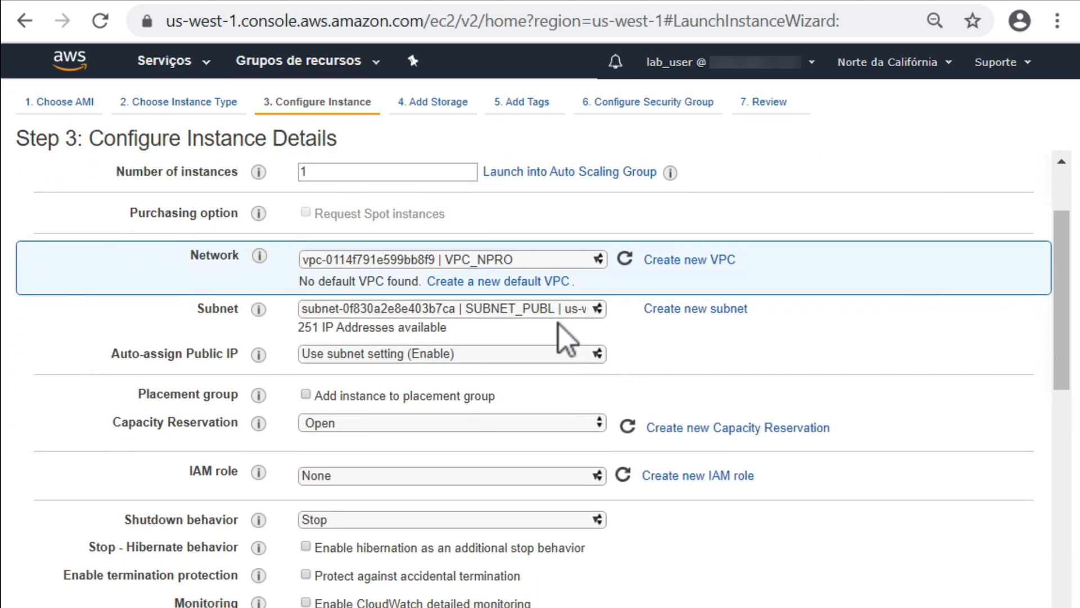
{"action": "left_click", "coordinate": [575, 309]}
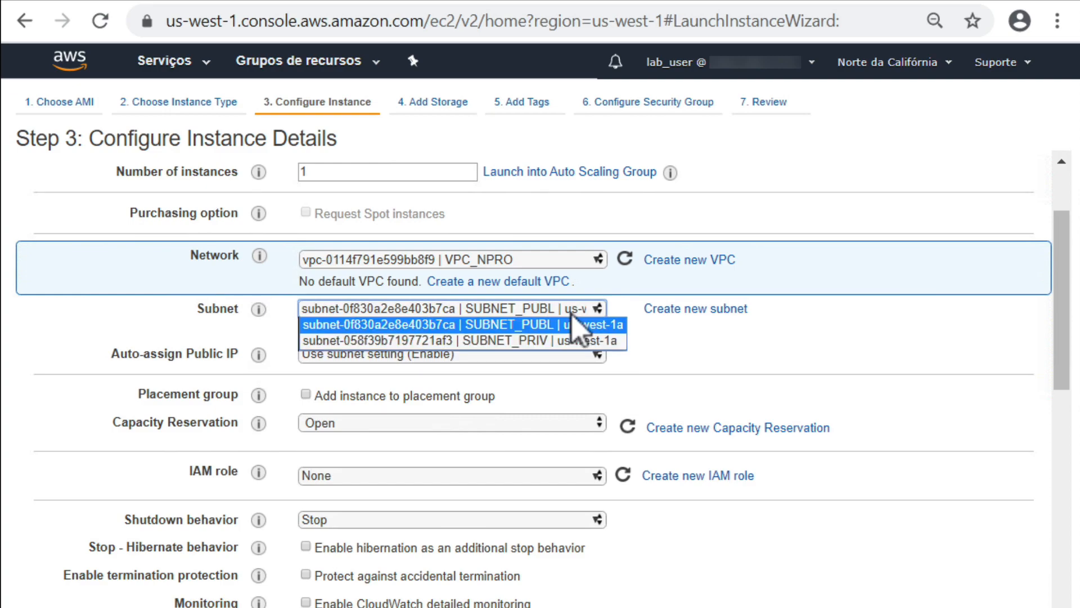
{"action": "left_click", "coordinate": [571, 318]}
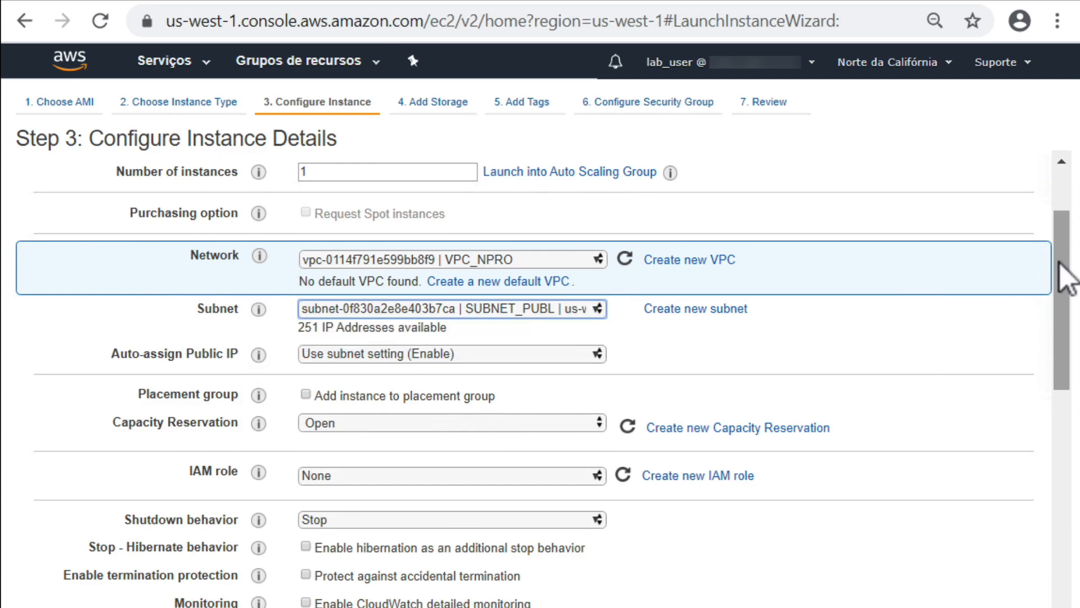
Enable CloudWatch detailed monitoring and advance past the storage and tags steps.
{"action": "left_click_drag", "start_coordinate": [1069, 237], "coordinate": [1060, 324]}
{"action": "left_click", "coordinate": [391, 416]}
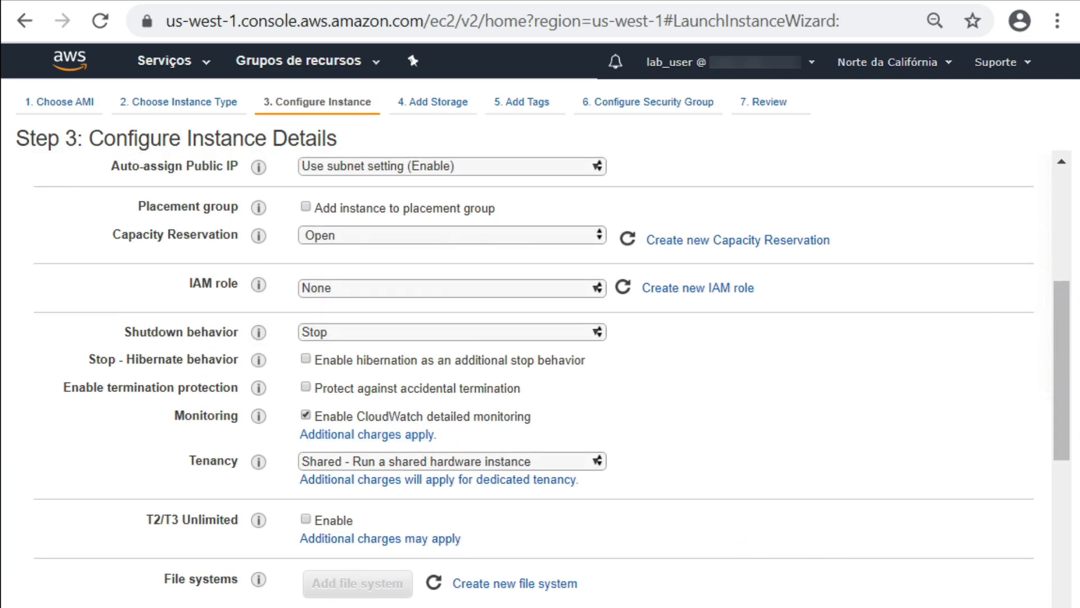
{"action": "left_click", "coordinate": [760, 525]}
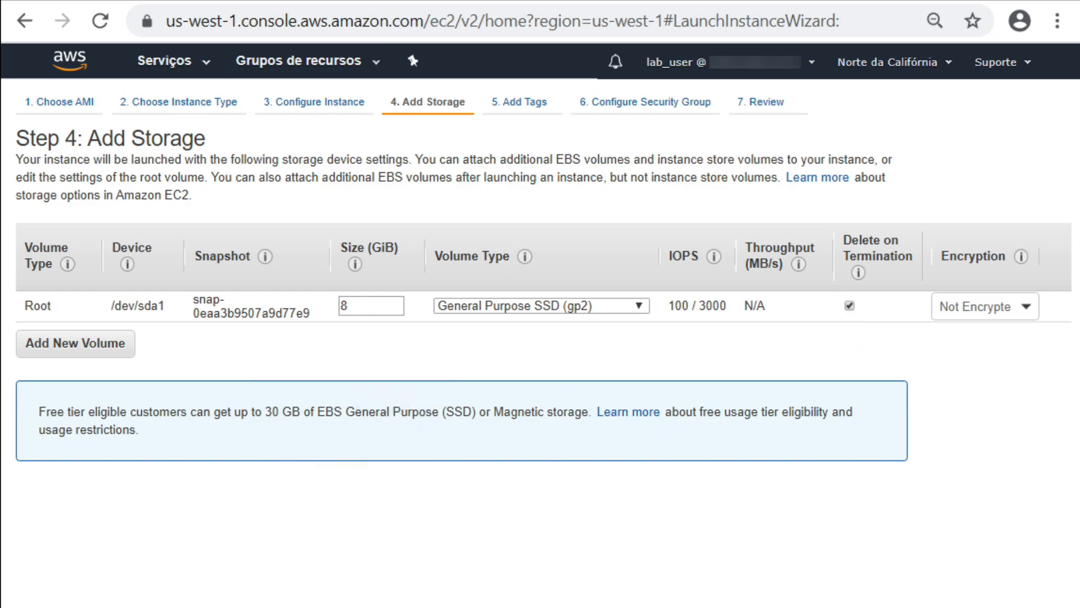
{"action": "left_click", "coordinate": [748, 525]}
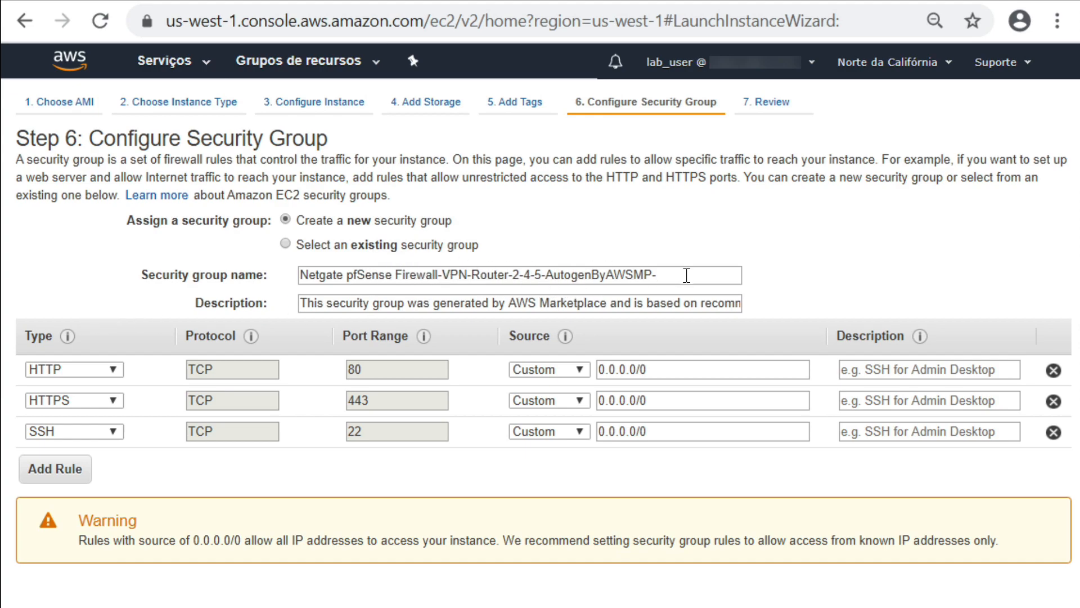
Assign the default security group and launch pfSense with the awspfSense key pair acknowledged.
{"action": "left_click", "coordinate": [286, 244]}
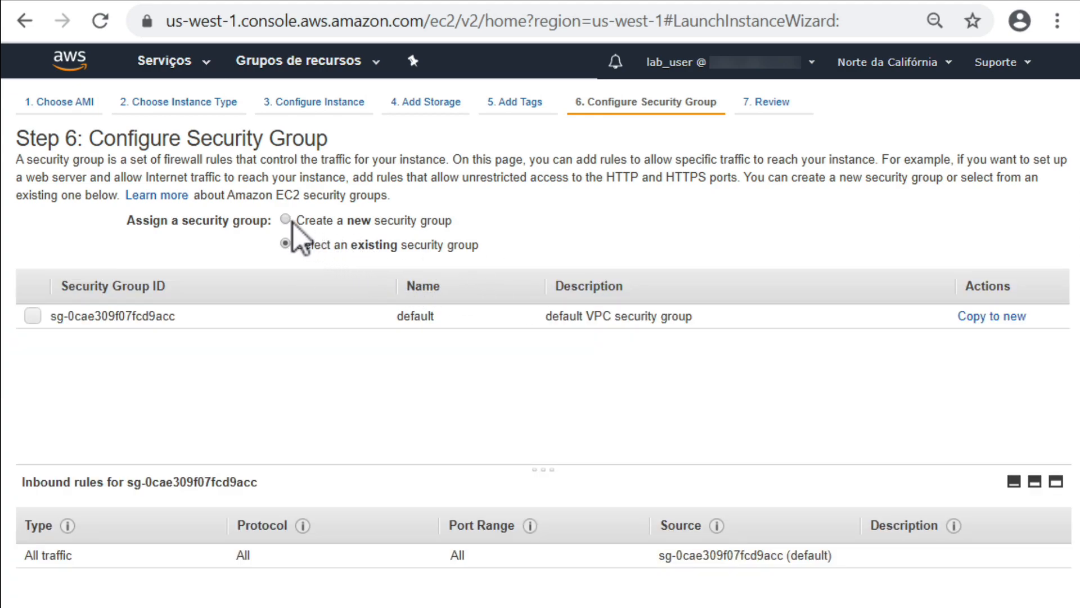
{"action": "left_click", "coordinate": [33, 315]}
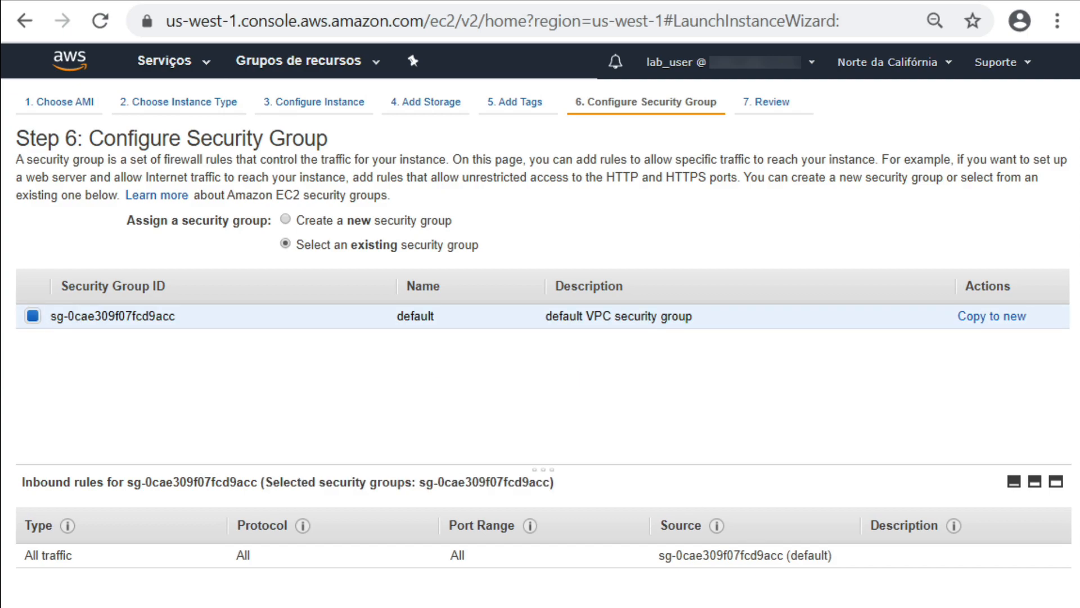
{"action": "left_click", "coordinate": [1007, 604]}
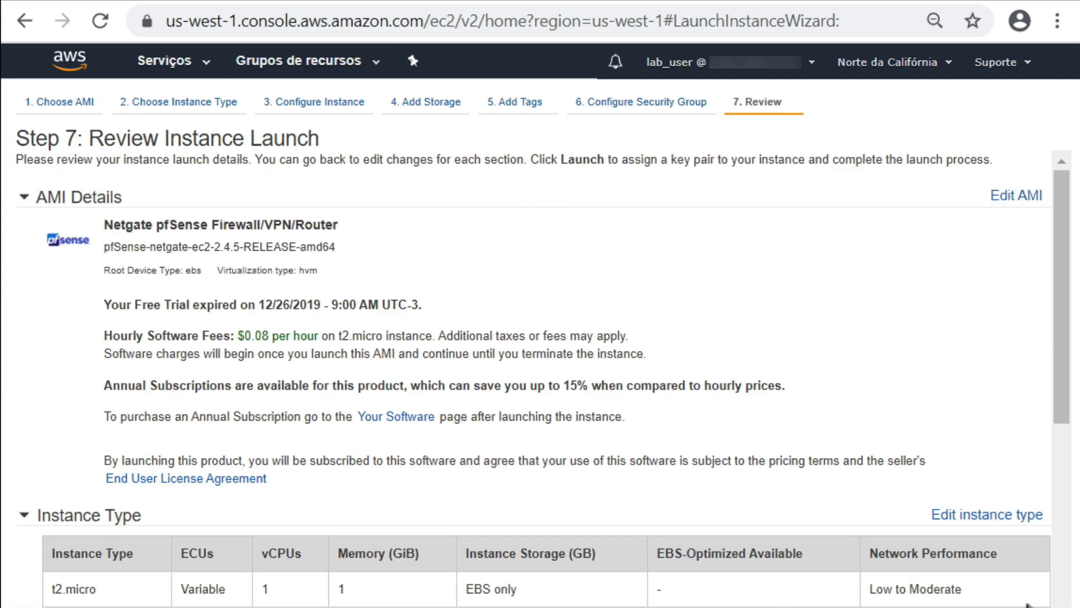
{"action": "key", "text": "Return"}
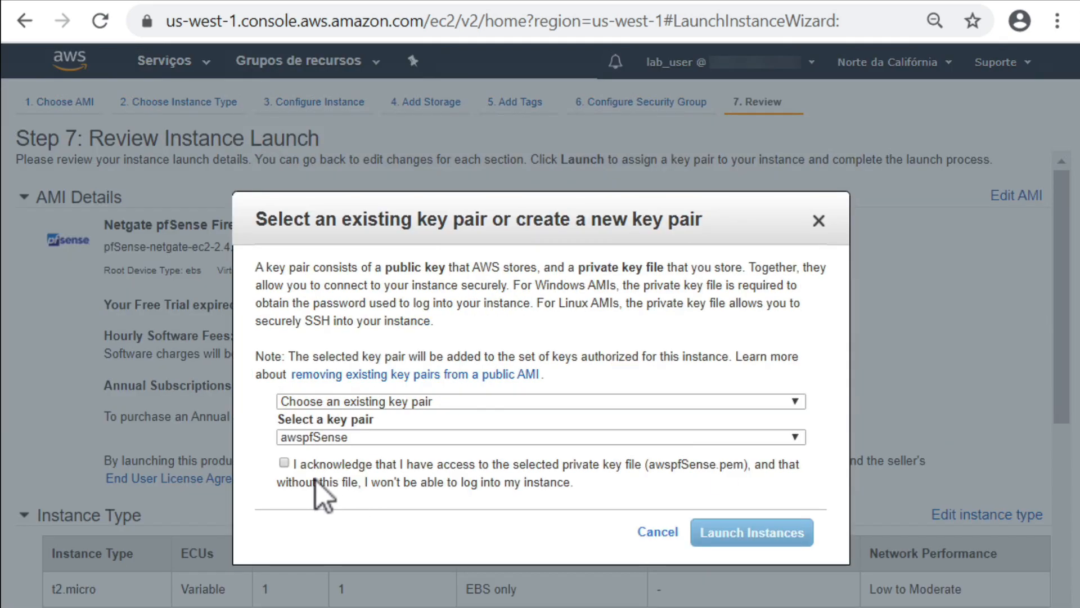
{"action": "left_click", "coordinate": [284, 462]}
{"action": "left_click", "coordinate": [753, 533]}
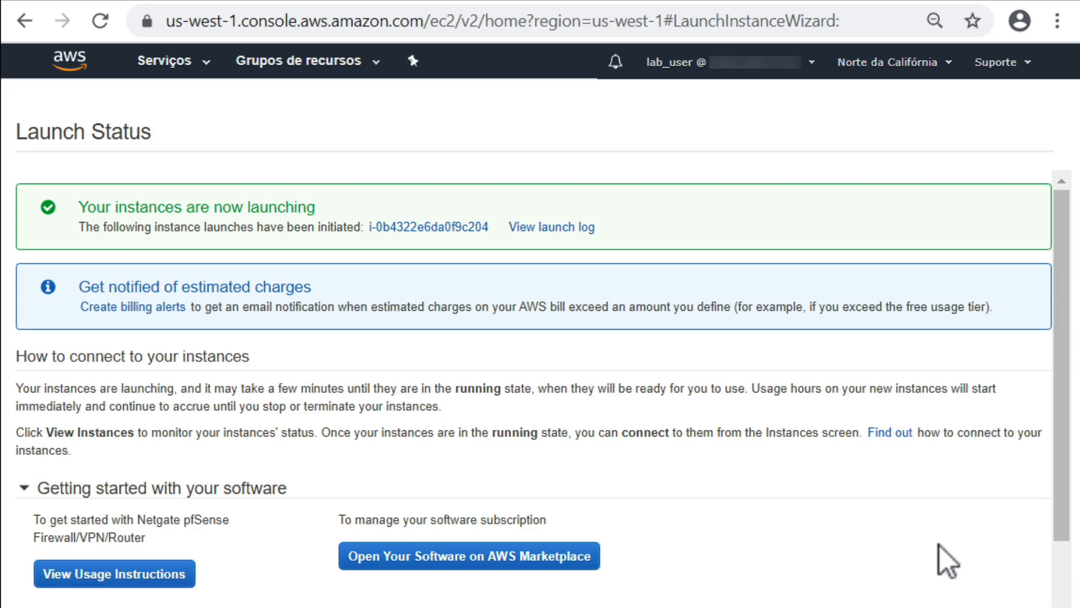
Open the instances list and scroll across to find pfSense's public IP 52.53.249.67.
{"action": "left_click_drag", "start_coordinate": [1063, 512], "coordinate": [1063, 605]}
{"action": "left_click", "coordinate": [894, 543]}
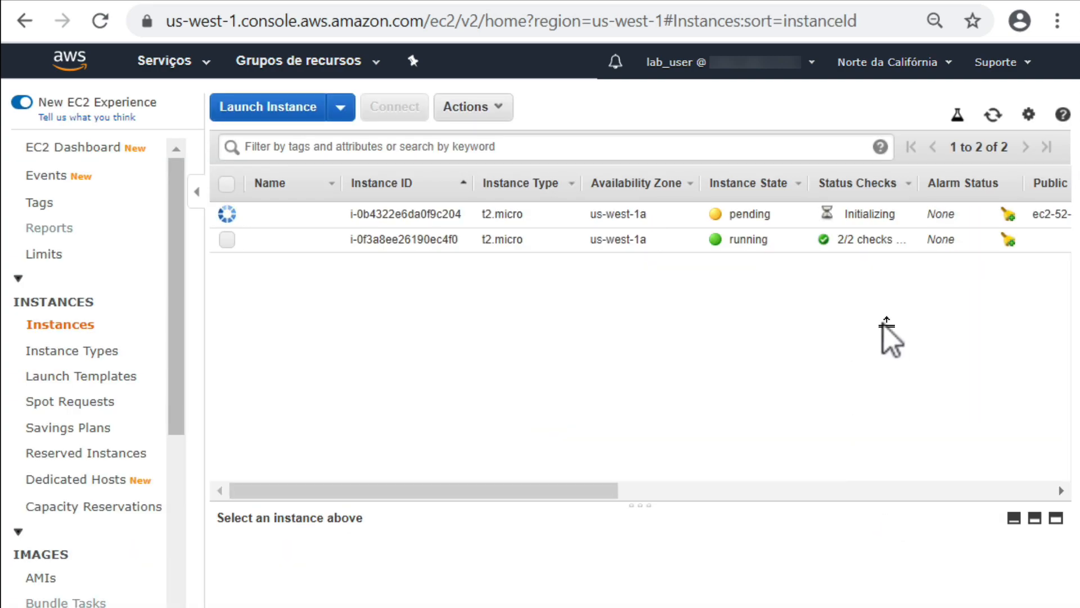
{"action": "left_click_drag", "start_coordinate": [585, 490], "coordinate": [633, 487]}
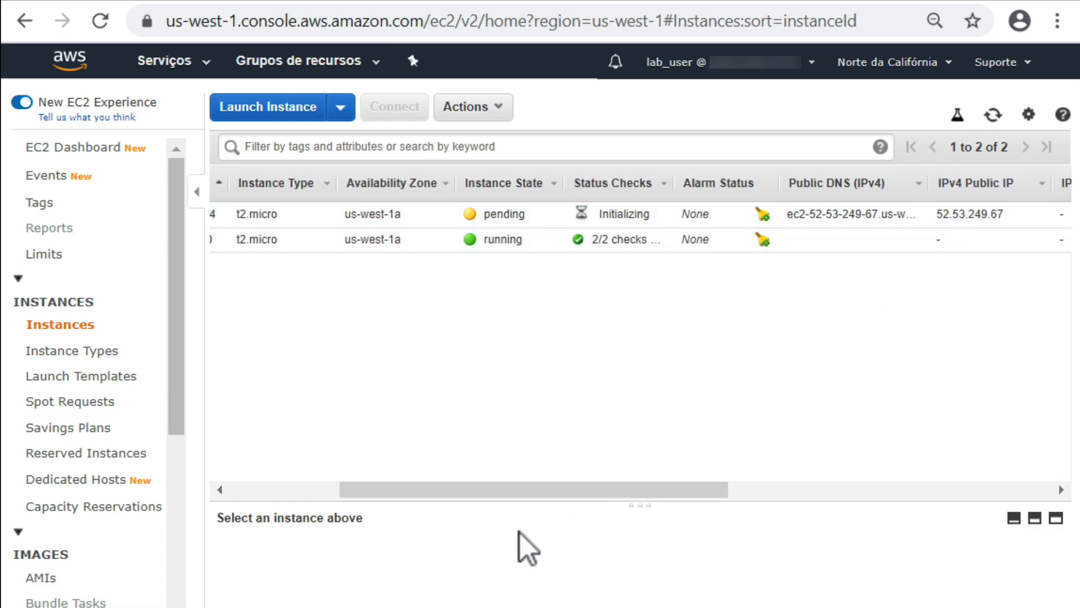
{"action": "left_click_drag", "start_coordinate": [554, 491], "coordinate": [289, 272]}
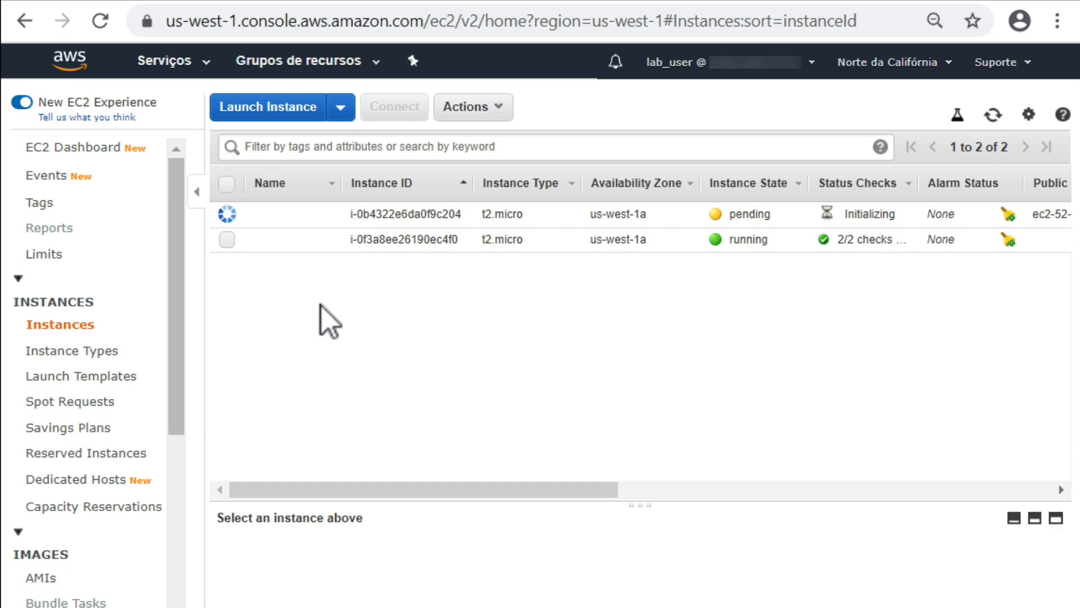
{"action": "left_click_drag", "start_coordinate": [174, 434], "coordinate": [169, 598]}
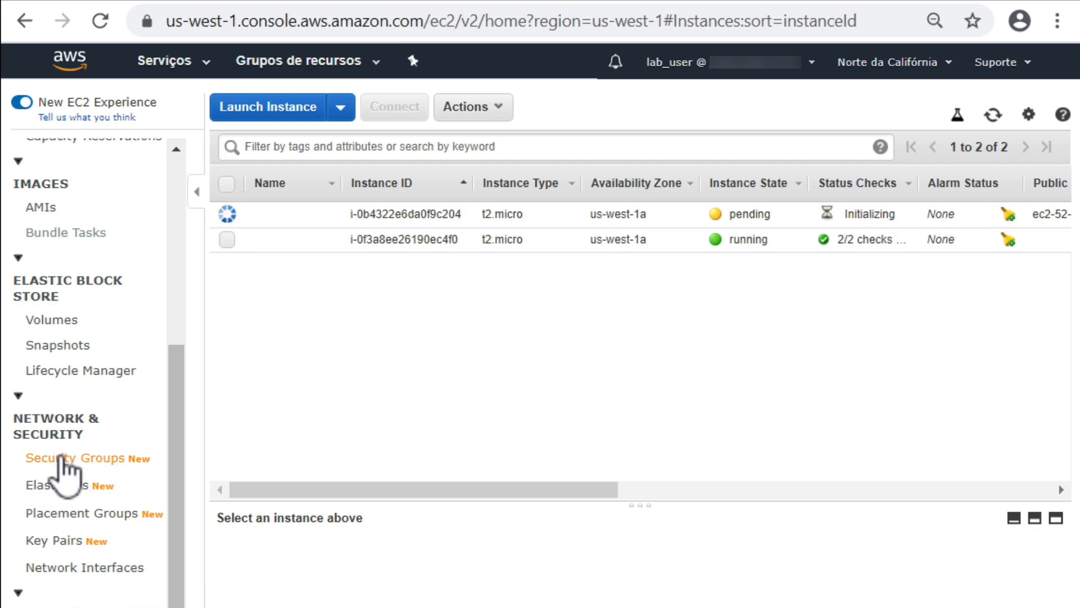
Try deleting the default security group, dismiss the warning, and open Create security group.
{"action": "left_click", "coordinate": [68, 461]}
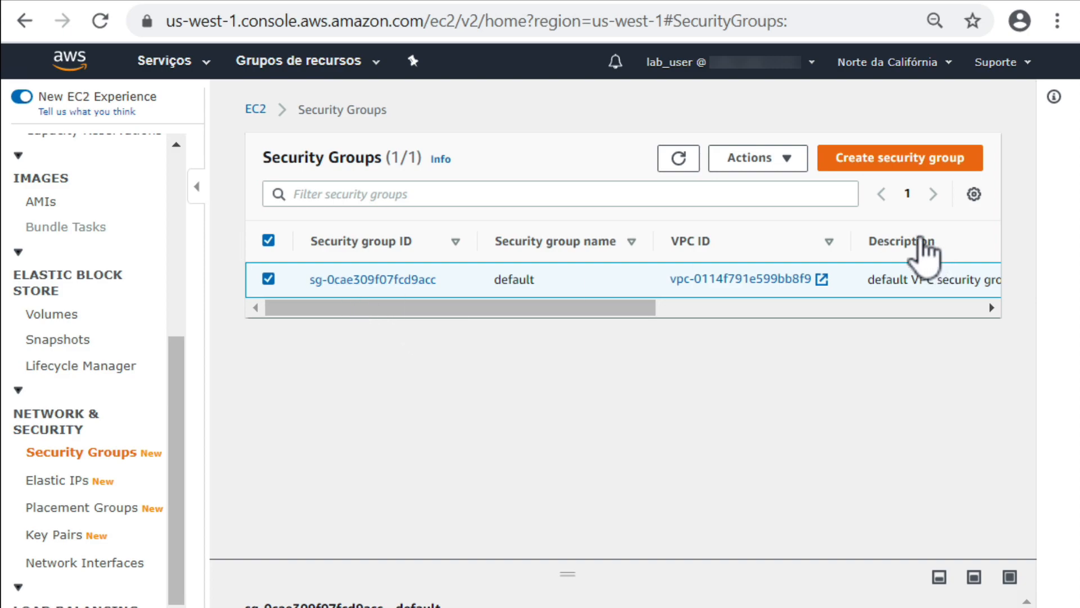
{"action": "left_click", "coordinate": [774, 160]}
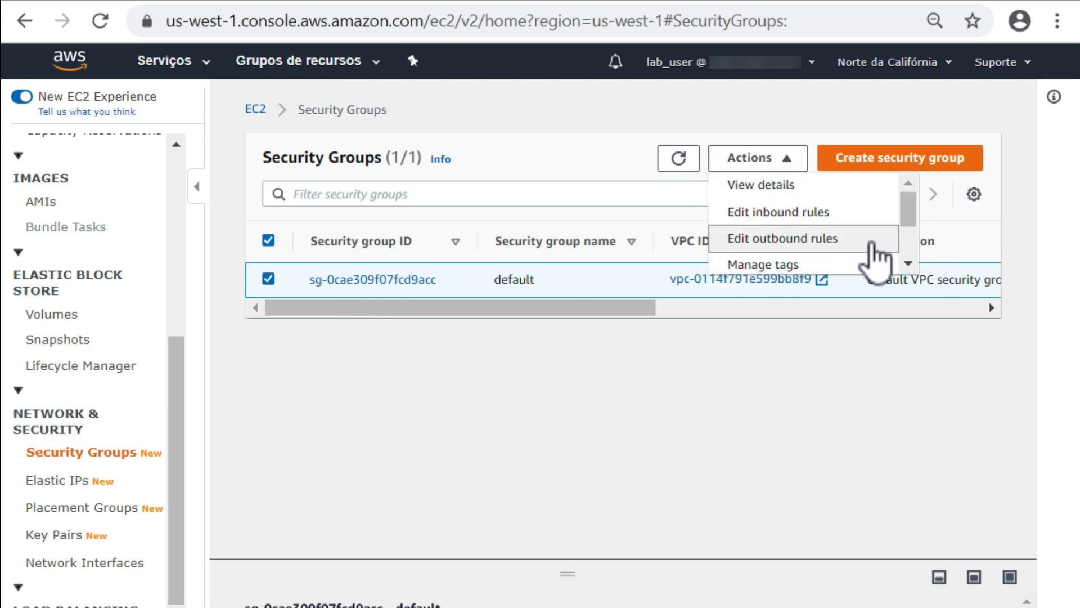
{"action": "left_click_drag", "start_coordinate": [906, 212], "coordinate": [906, 250]}
{"action": "left_click", "coordinate": [847, 258]}
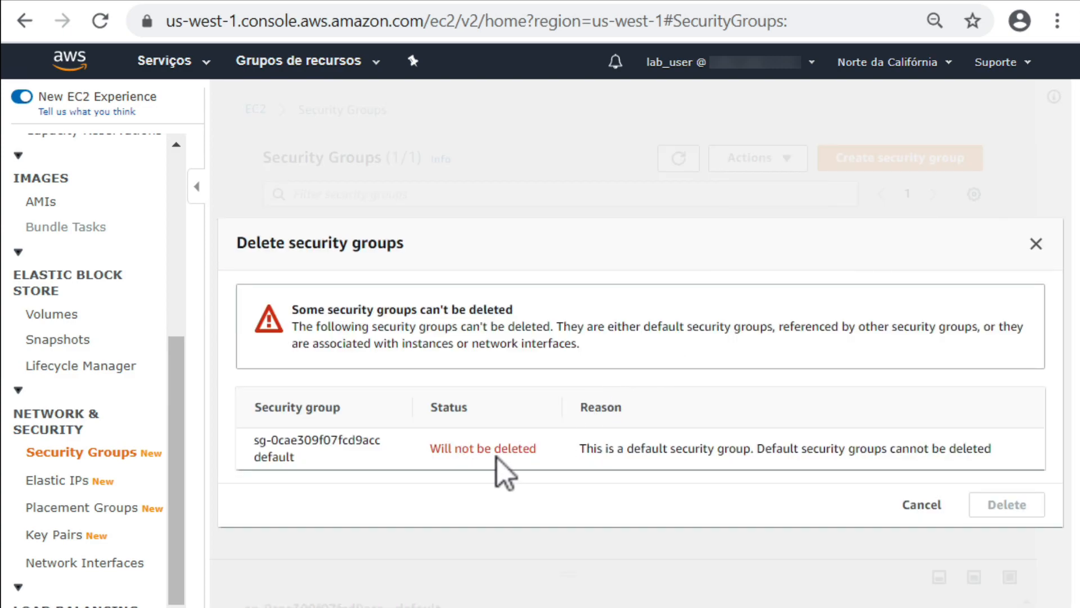
{"action": "left_click_drag", "start_coordinate": [579, 331], "coordinate": [778, 331]}
{"action": "left_click", "coordinate": [1011, 541]}
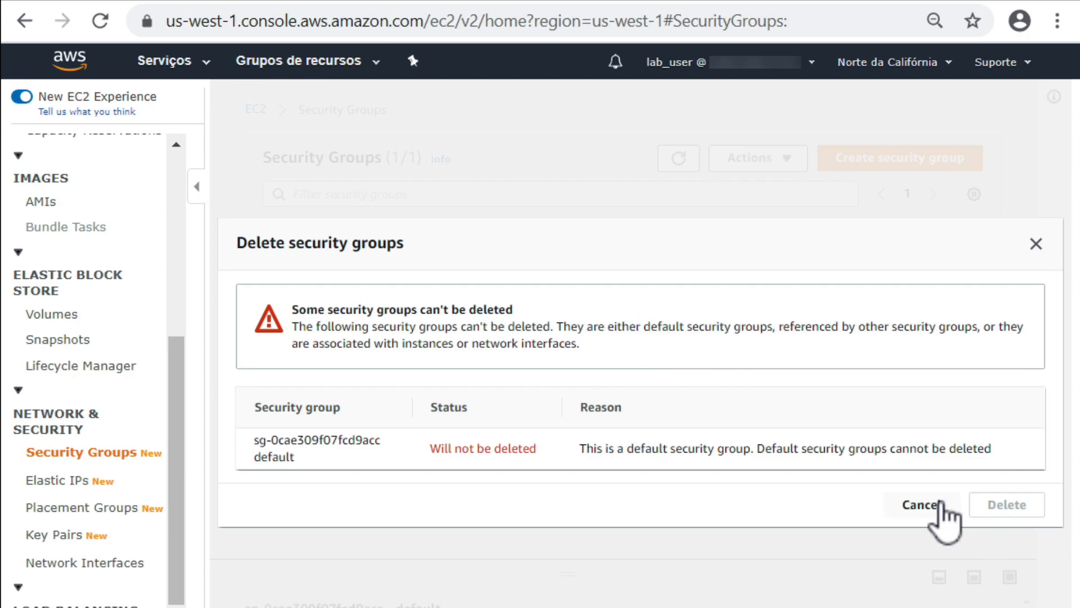
{"action": "left_click", "coordinate": [931, 507]}
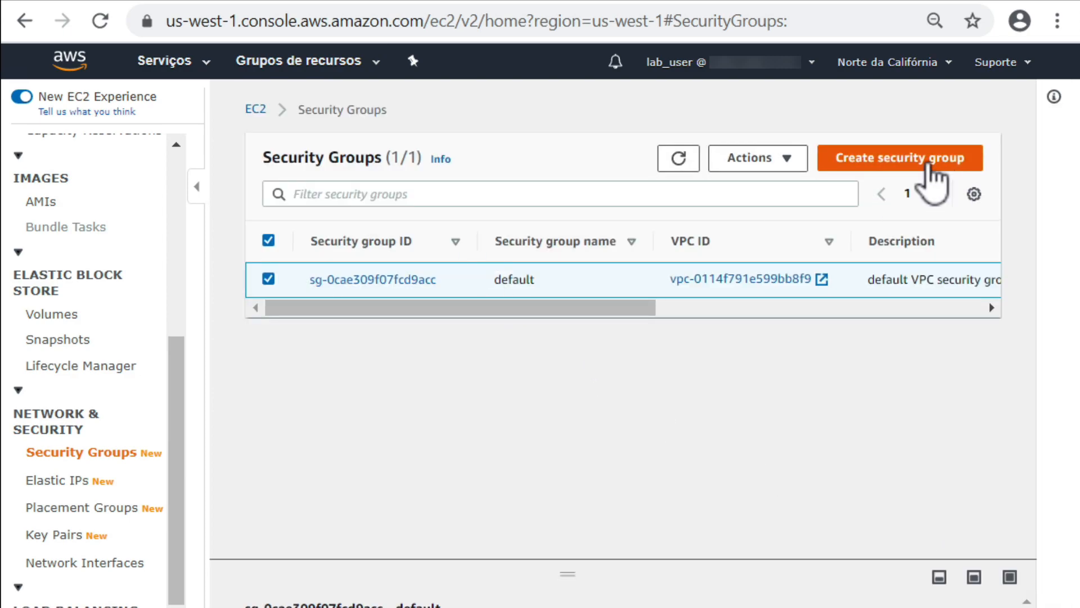
{"action": "left_click", "coordinate": [923, 161]}
Name the security group AcessopfSense and fill in its description.
{"action": "left_click", "coordinate": [272, 310]}
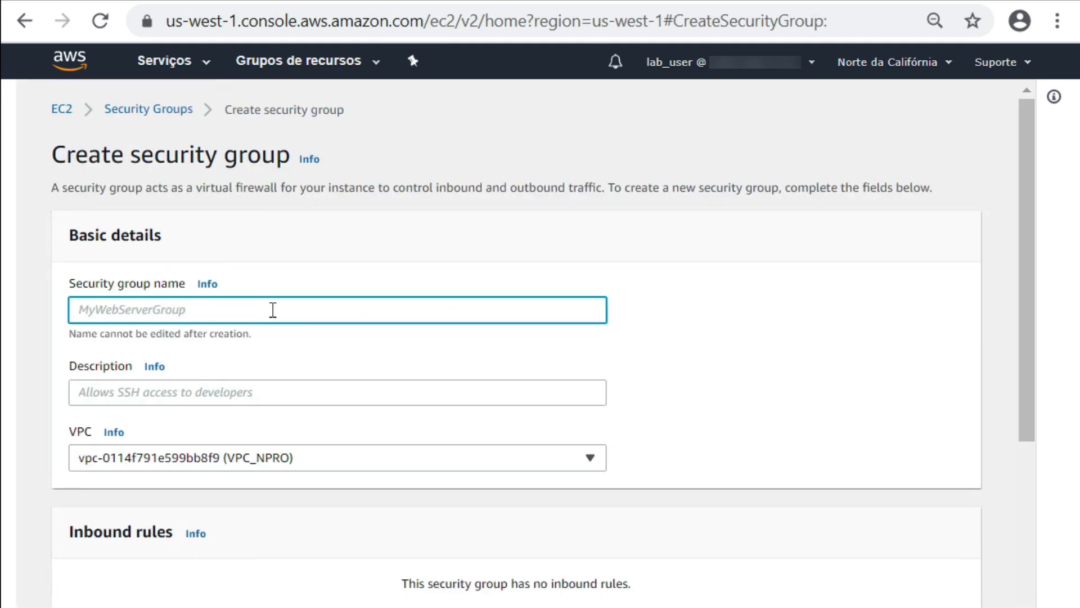
{"action": "type", "text": "AcessoPf"}
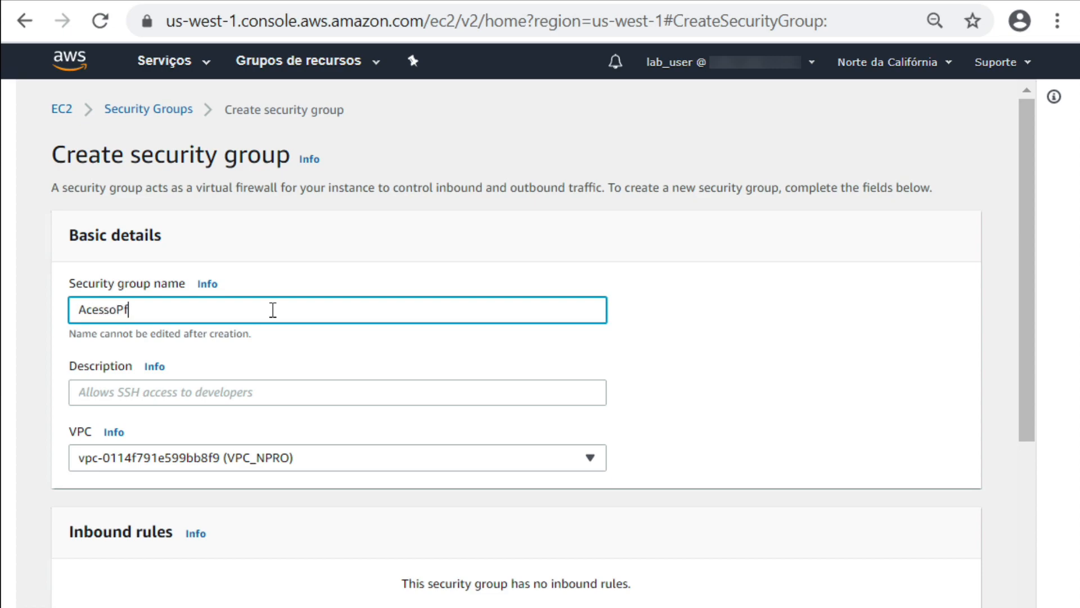
{"action": "key", "text": "Tab"}
{"action": "key", "text": "Tab"}
{"action": "type", "text": "Reg"}
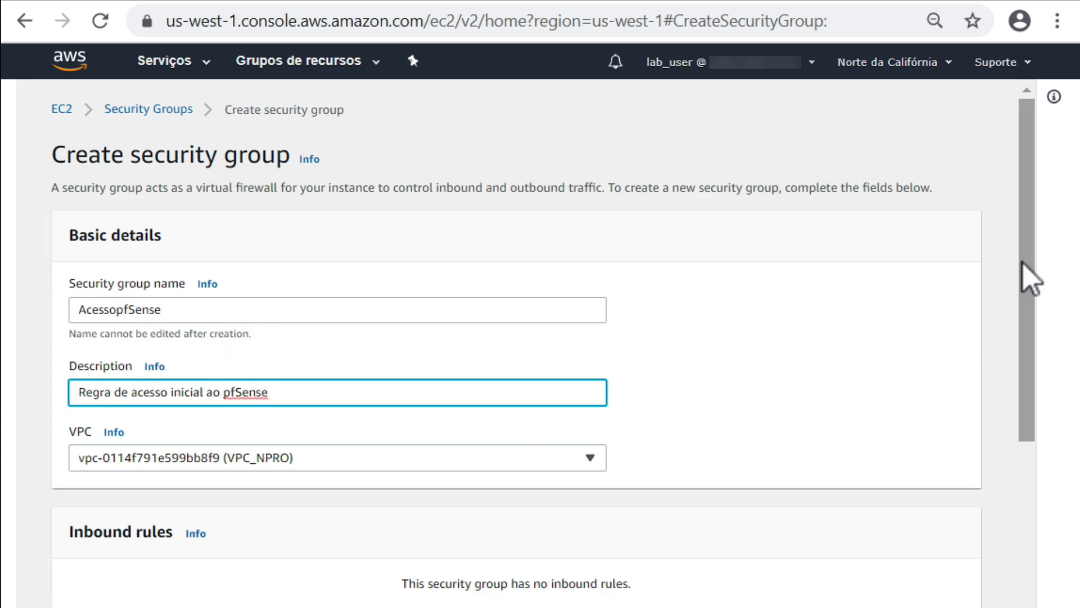
{"action": "scroll", "coordinate": [1016, 336], "scroll_direction": "down", "scroll_amount": 1}
{"action": "scroll", "coordinate": [1013, 388], "scroll_direction": "down", "scroll_amount": 4}
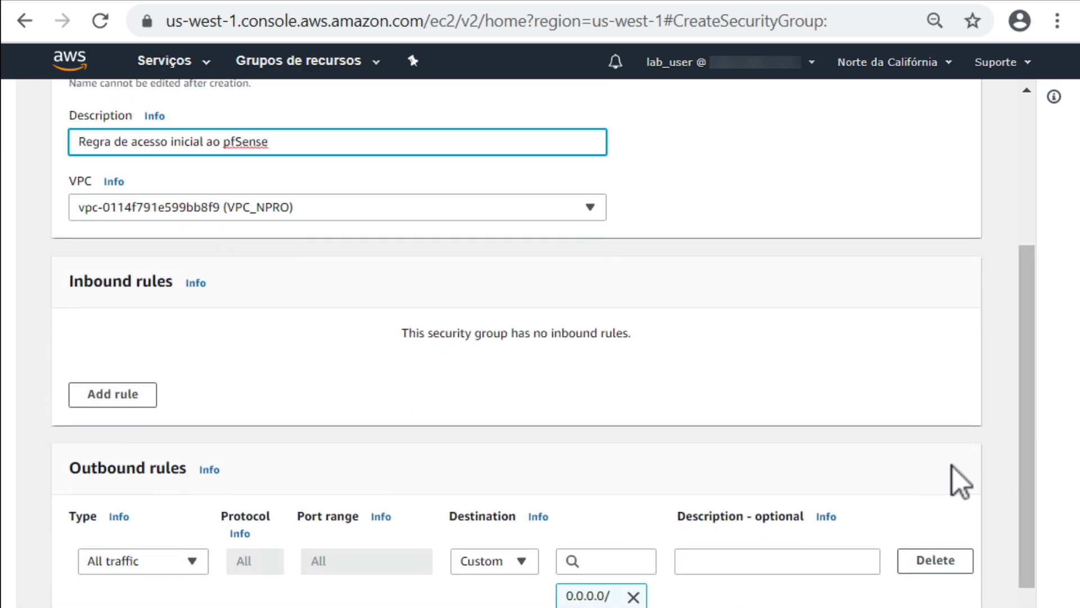
{"action": "scroll", "coordinate": [1038, 417], "scroll_direction": "down", "scroll_amount": 1}
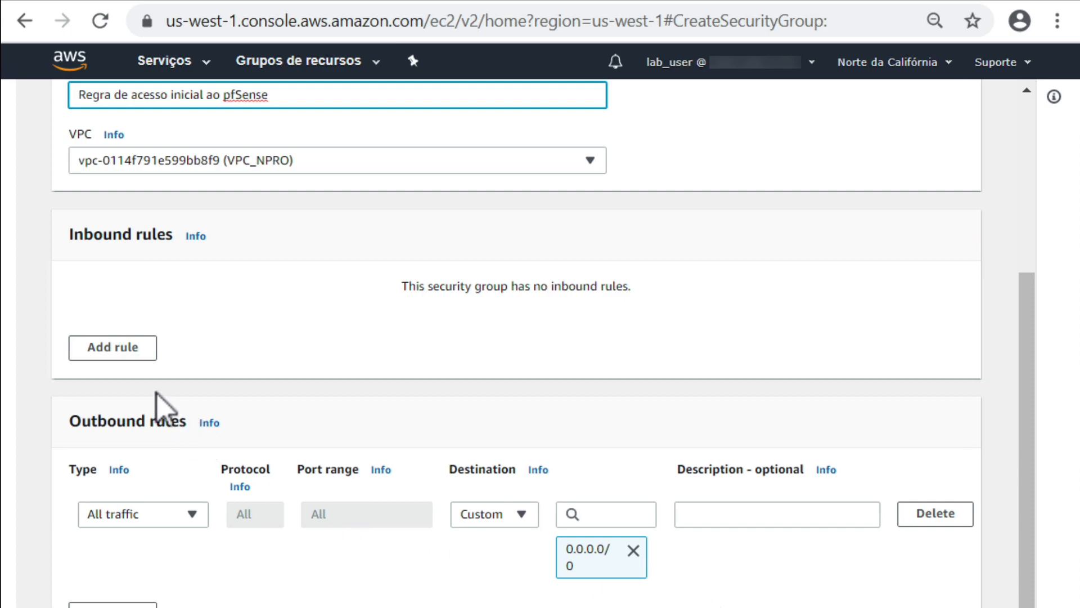
Add an inbound rule allowing All traffic with source My IP.
{"action": "left_click", "coordinate": [115, 348]}
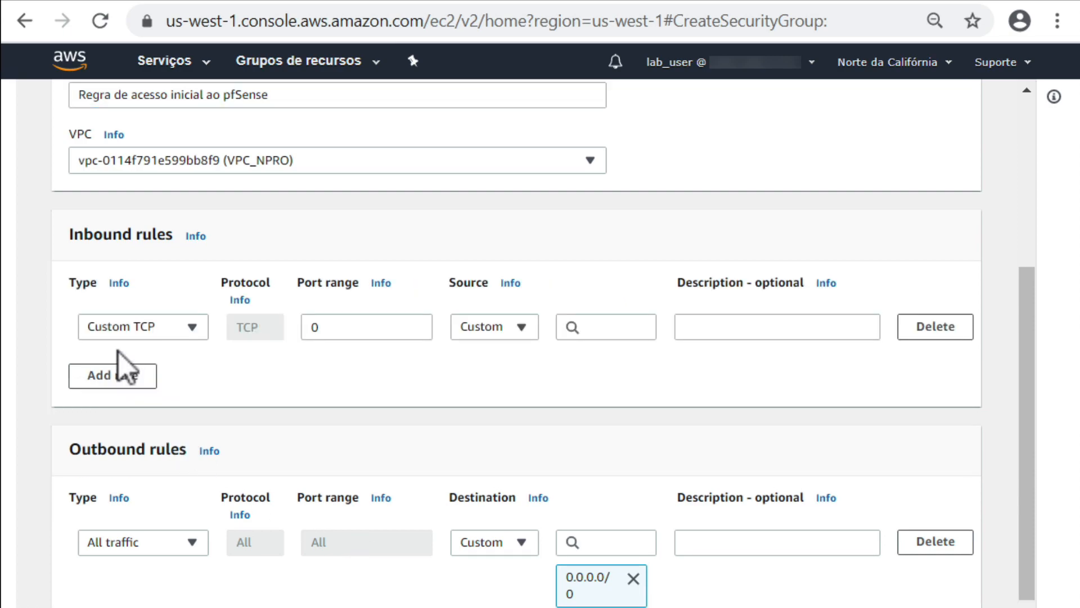
{"action": "left_click", "coordinate": [190, 328]}
{"action": "left_click_drag", "start_coordinate": [202, 433], "coordinate": [198, 456]}
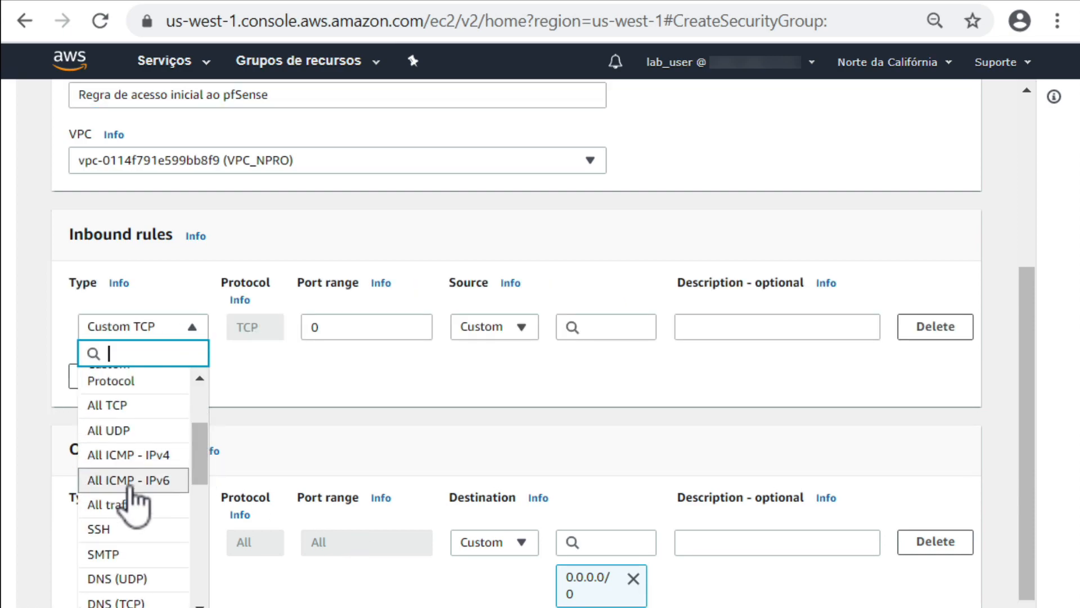
{"action": "left_click", "coordinate": [130, 504]}
{"action": "left_click", "coordinate": [522, 327]}
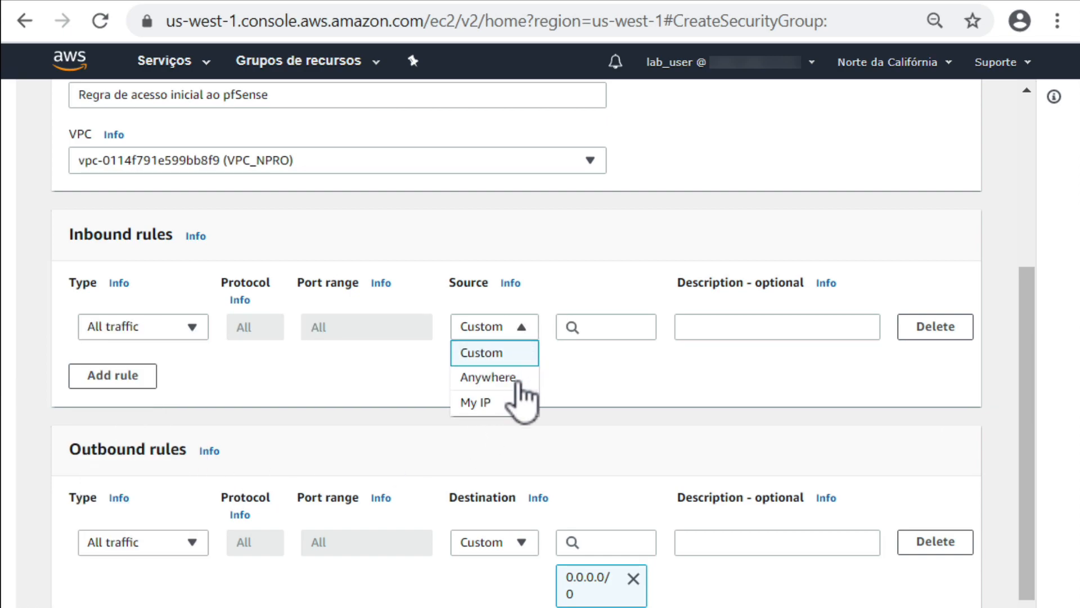
{"action": "left_click", "coordinate": [511, 404]}
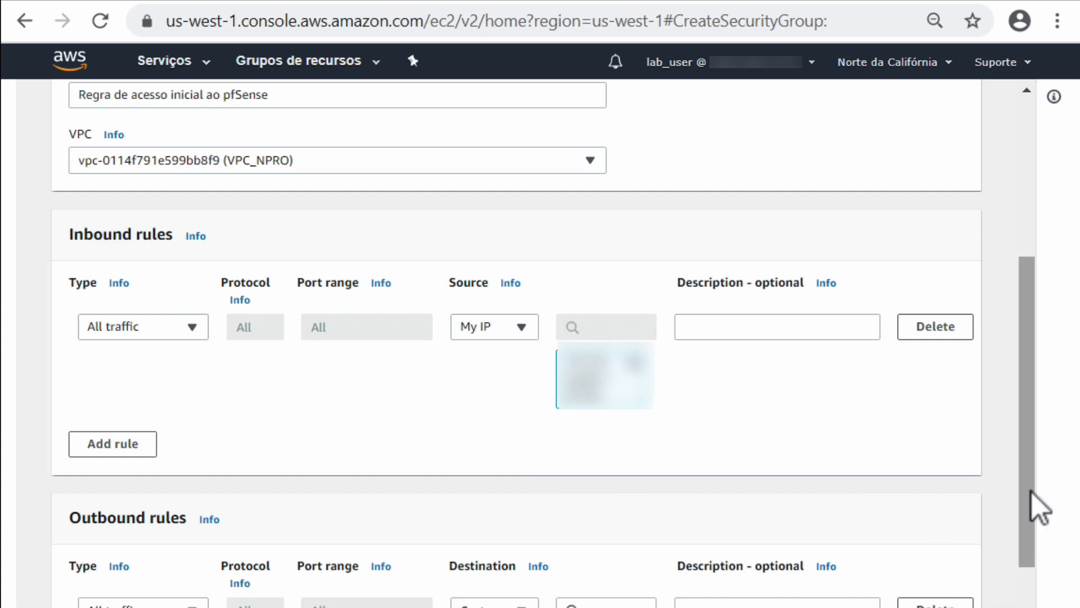
{"action": "left_click_drag", "start_coordinate": [1031, 506], "coordinate": [1034, 596]}
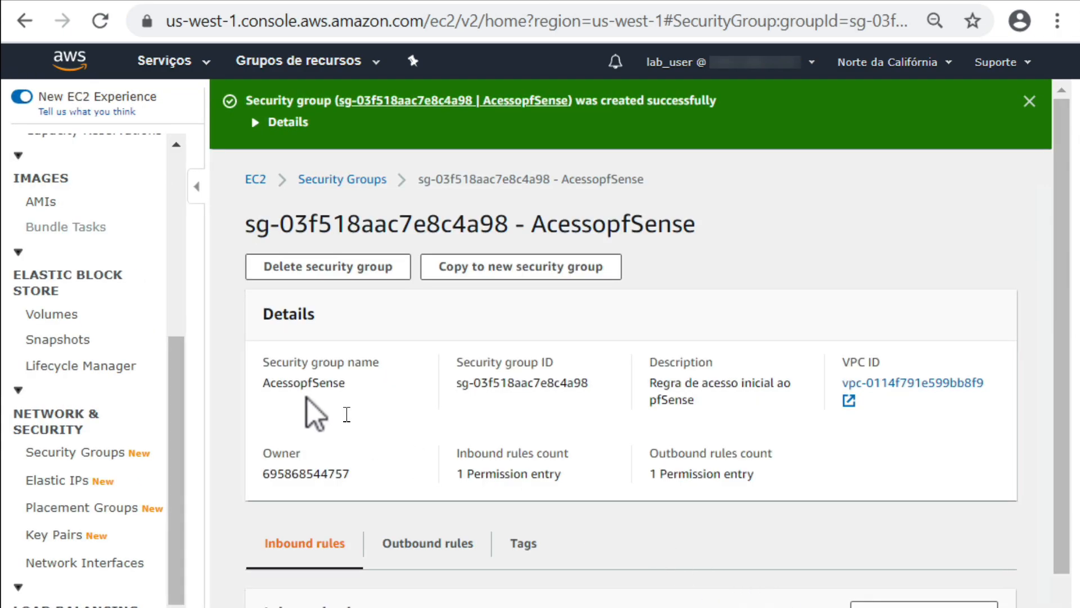
Add the AcessopfSense security group to instance i-0b4322e6da0f9c204 and copy its public IP 52.53.249.67.
{"action": "scroll", "coordinate": [188, 258], "scroll_direction": "up", "scroll_amount": 5}
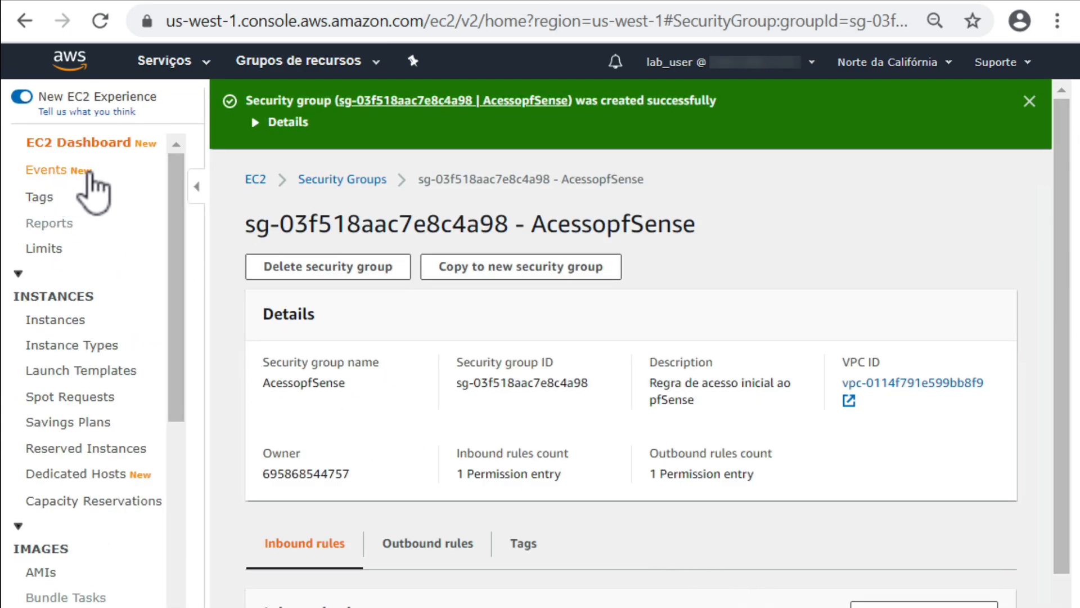
{"action": "left_click", "coordinate": [75, 326]}
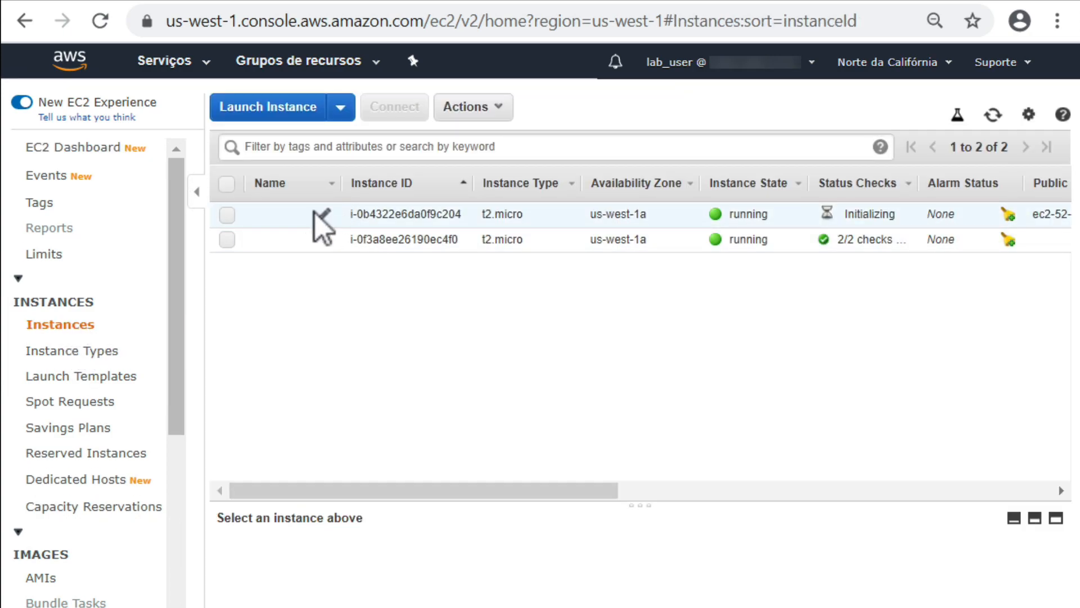
{"action": "left_click", "coordinate": [228, 218]}
{"action": "left_click", "coordinate": [475, 116]}
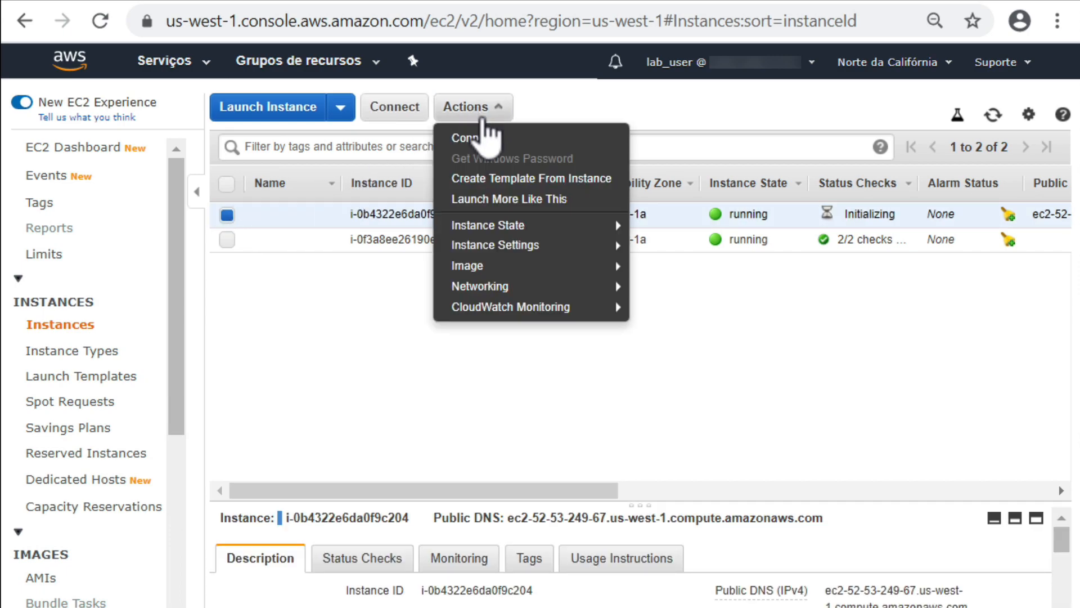
{"action": "mouse_move", "coordinate": [586, 288]}
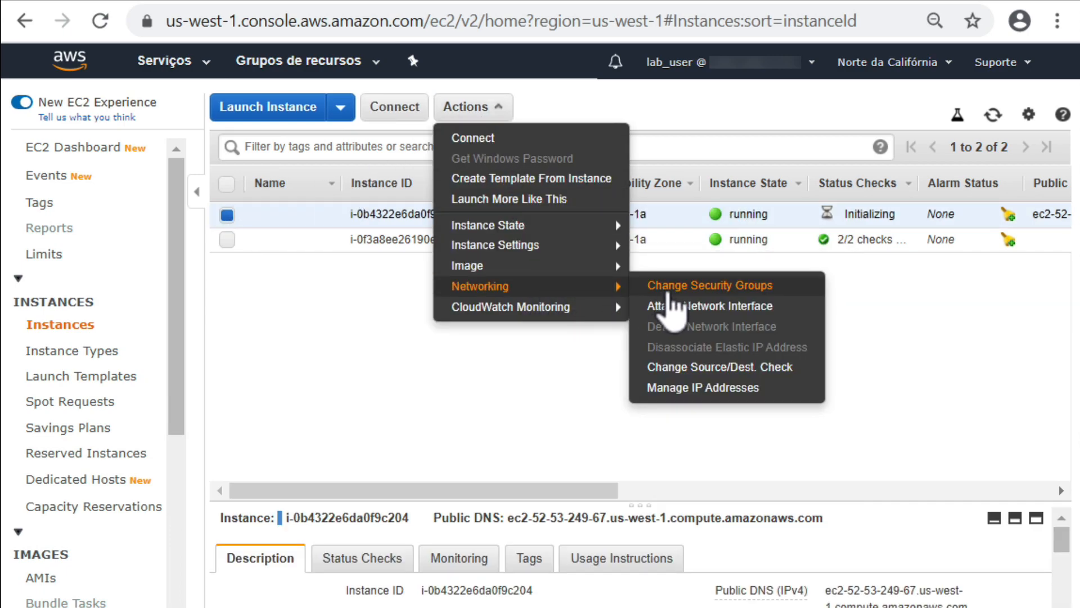
{"action": "left_click", "coordinate": [678, 289]}
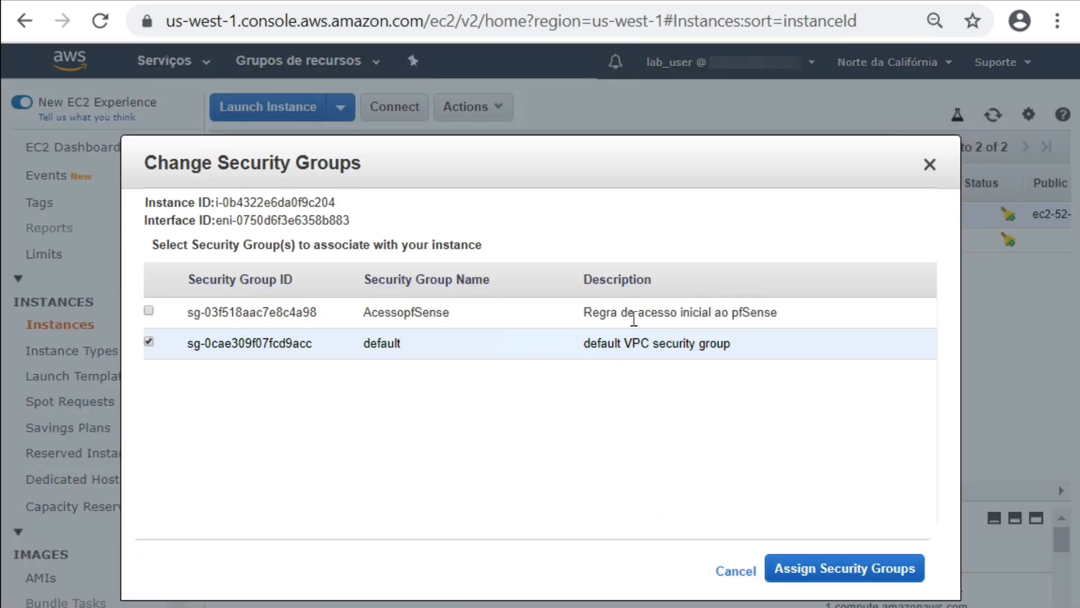
{"action": "left_click", "coordinate": [149, 311]}
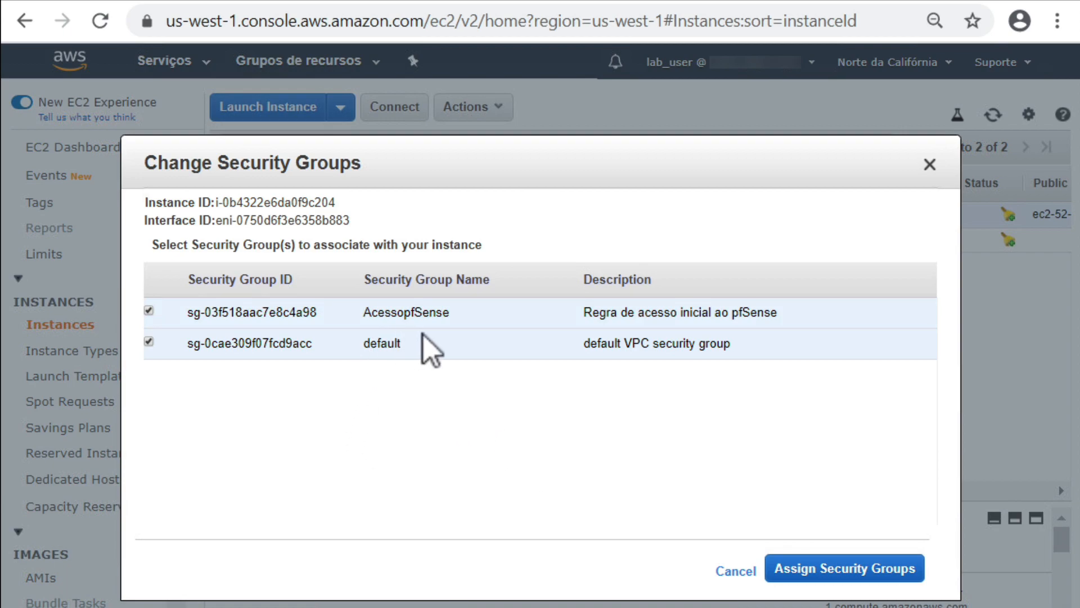
{"action": "left_click", "coordinate": [847, 570]}
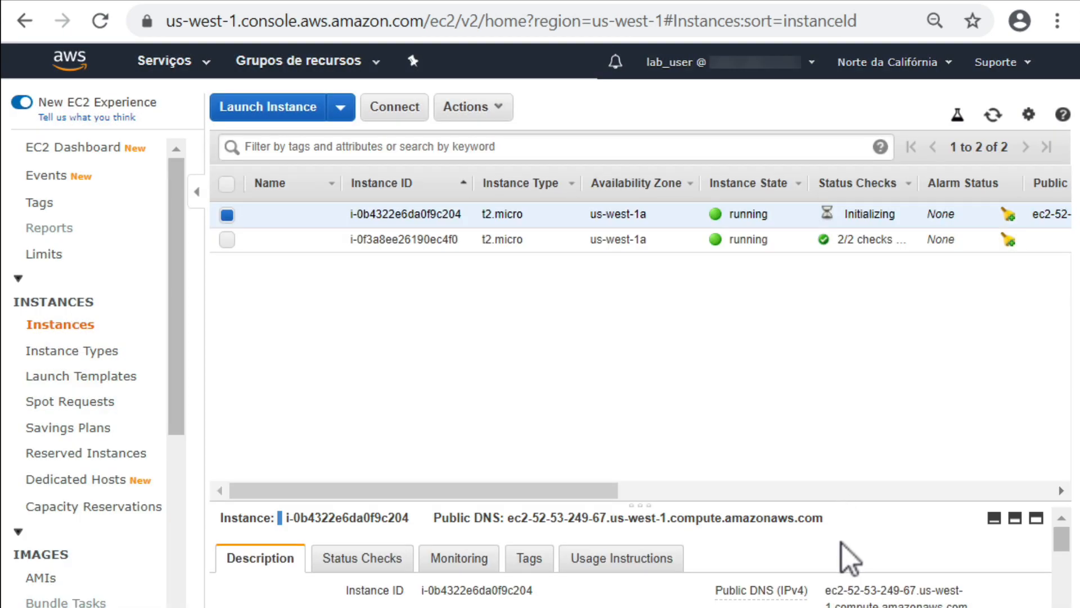
{"action": "left_click_drag", "start_coordinate": [633, 505], "coordinate": [630, 339]}
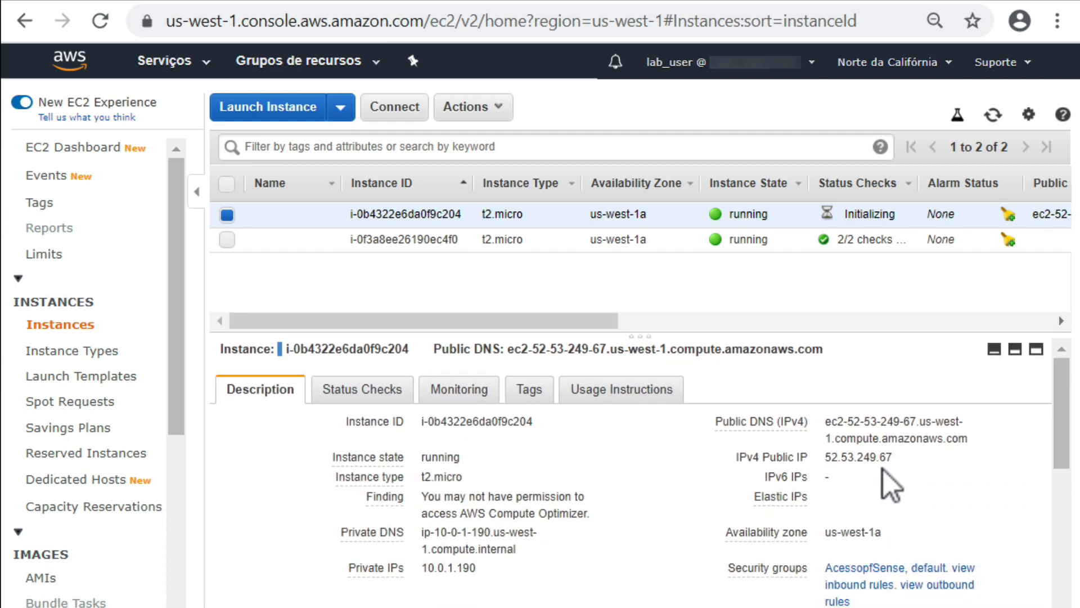
{"action": "left_click", "coordinate": [907, 458]}
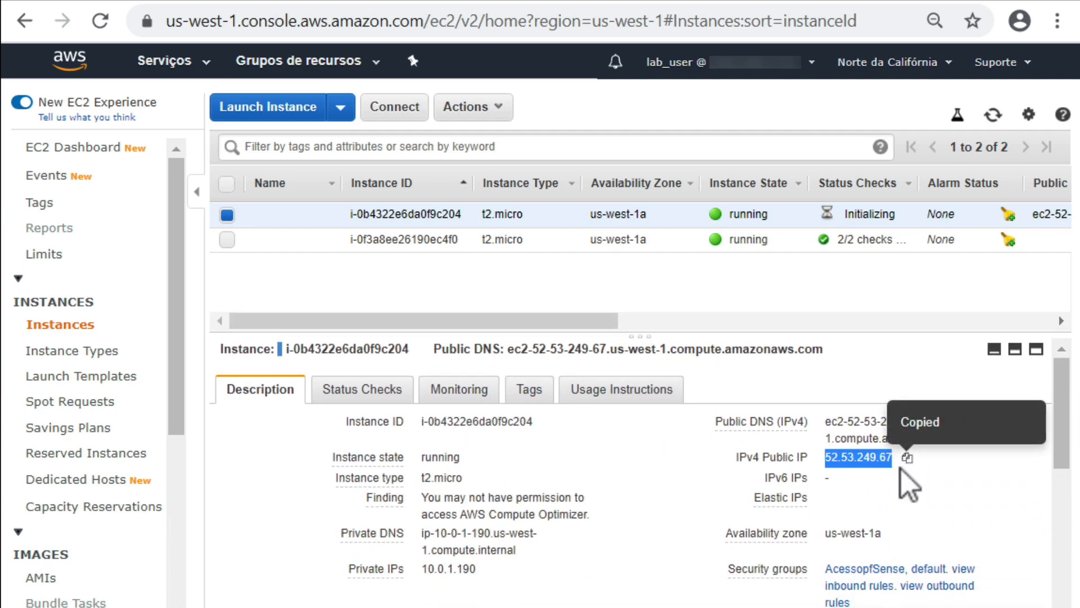
Load 52.53.249.67 in a new browser tab, proceeding past the certificate warning to pfSense's login.
{"action": "key", "text": "ctrl+t"}
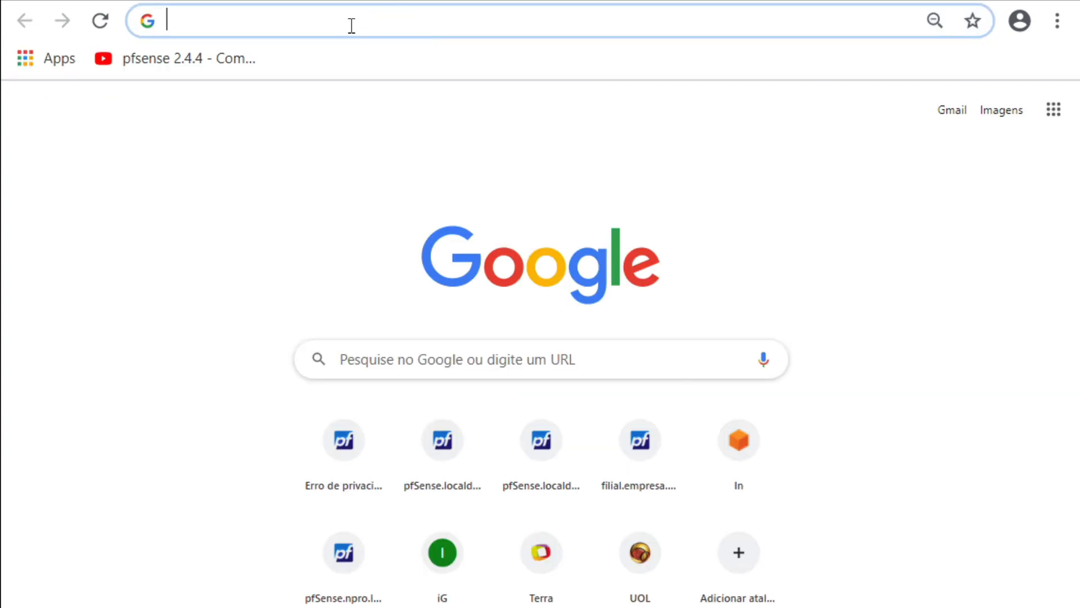
{"action": "right_click", "coordinate": [340, 24]}
{"action": "left_click", "coordinate": [388, 180]}
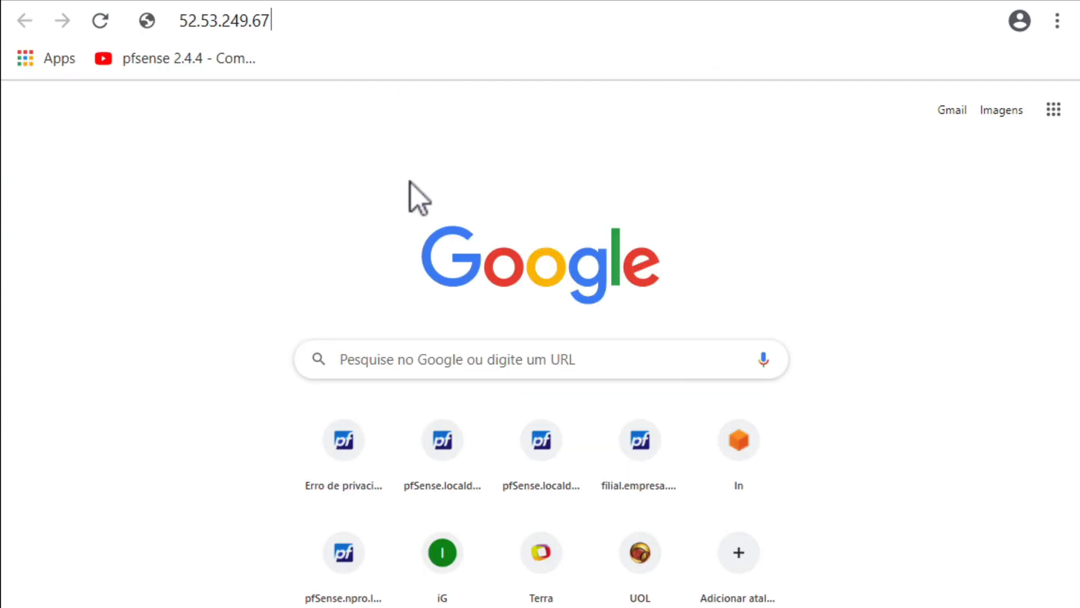
{"action": "key", "text": "Return"}
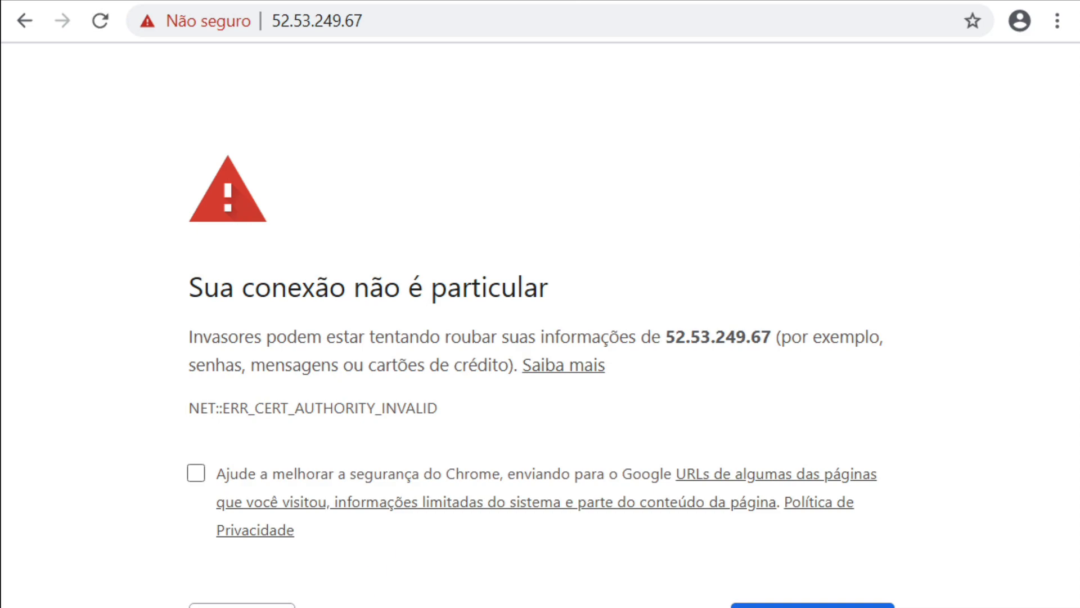
{"action": "key", "text": "Return"}
{"action": "scroll", "coordinate": [429, 593], "scroll_direction": "down", "scroll_amount": 3}
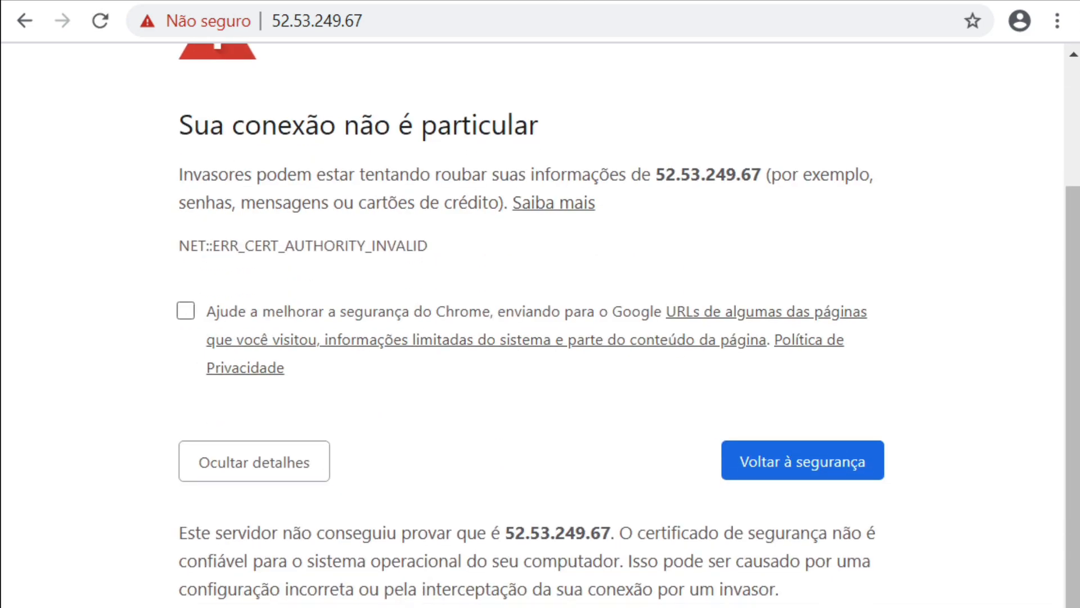
{"action": "left_click", "coordinate": [394, 606]}
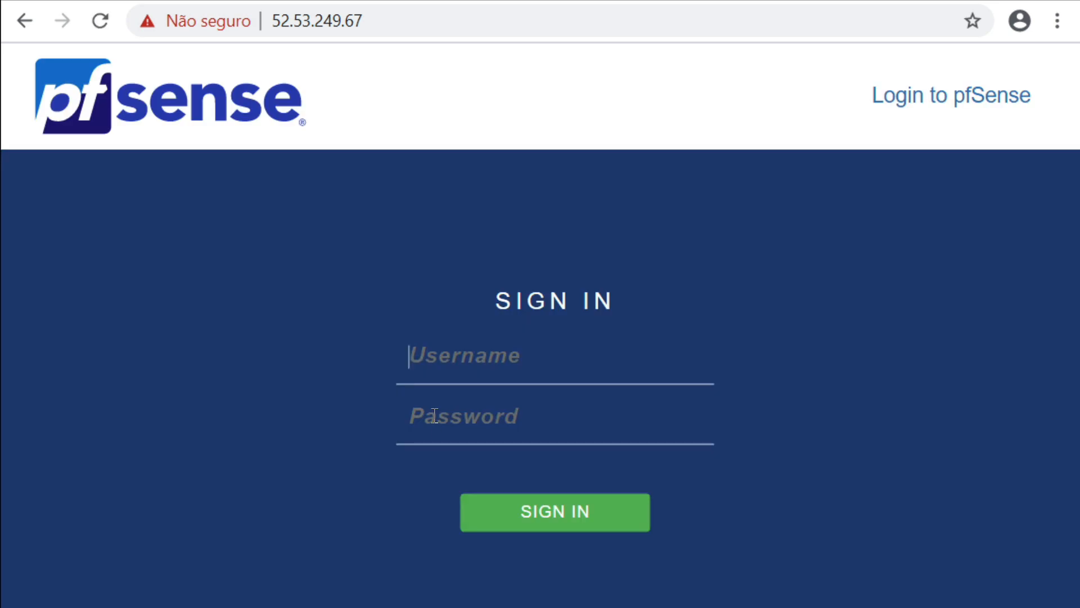
Sign in as admin with the default password, which is rejected, then return to the EC2 console.
{"action": "type", "text": "admin"}
{"action": "key", "text": "Tab"}
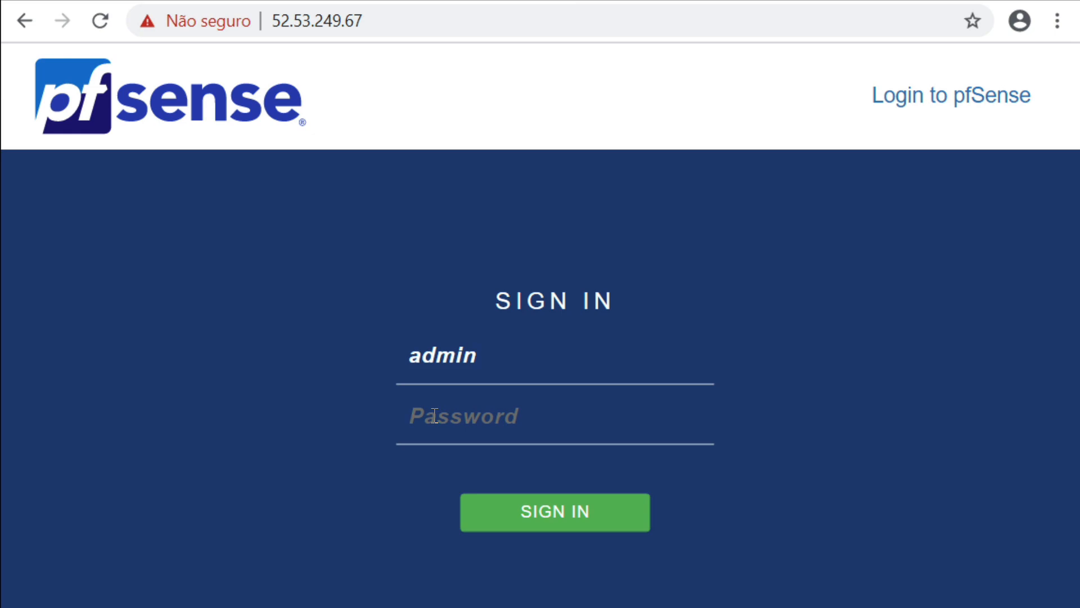
{"action": "key", "text": "Return"}
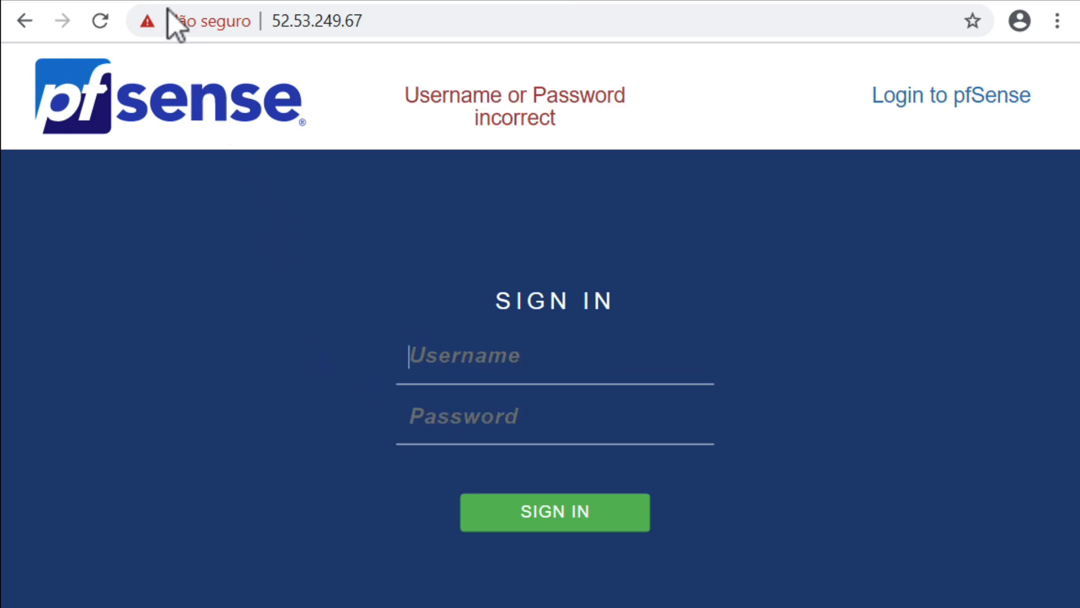
{"action": "key", "text": "ctrl+Tab"}
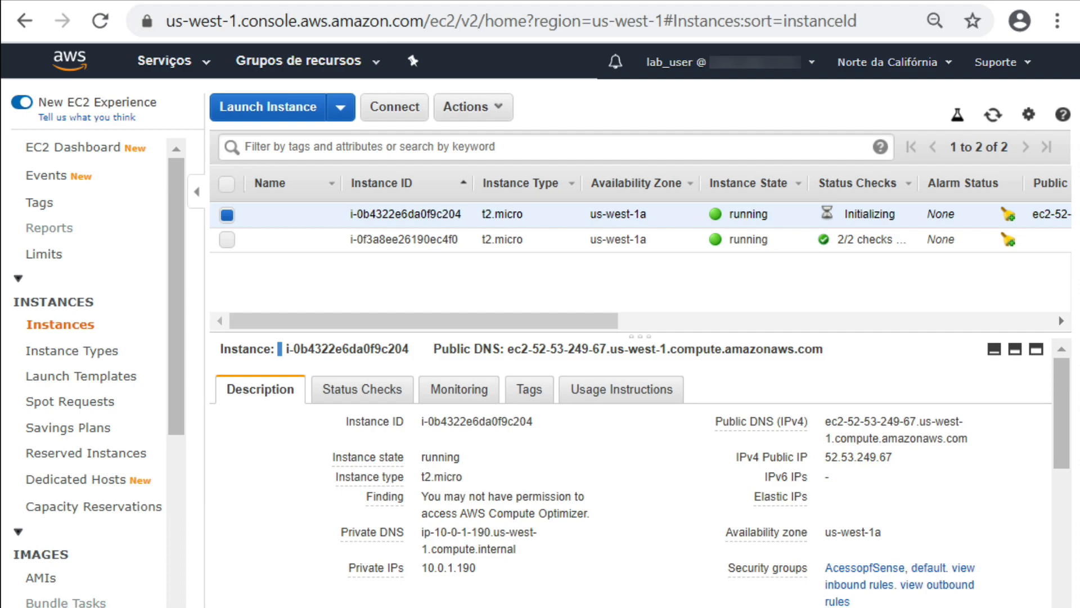
Request an instance screenshot of pfSense instance i-0b4322e6da0f9c204 via Instance Settings.
{"action": "right_click", "coordinate": [304, 211]}
{"action": "mouse_move", "coordinate": [391, 310]}
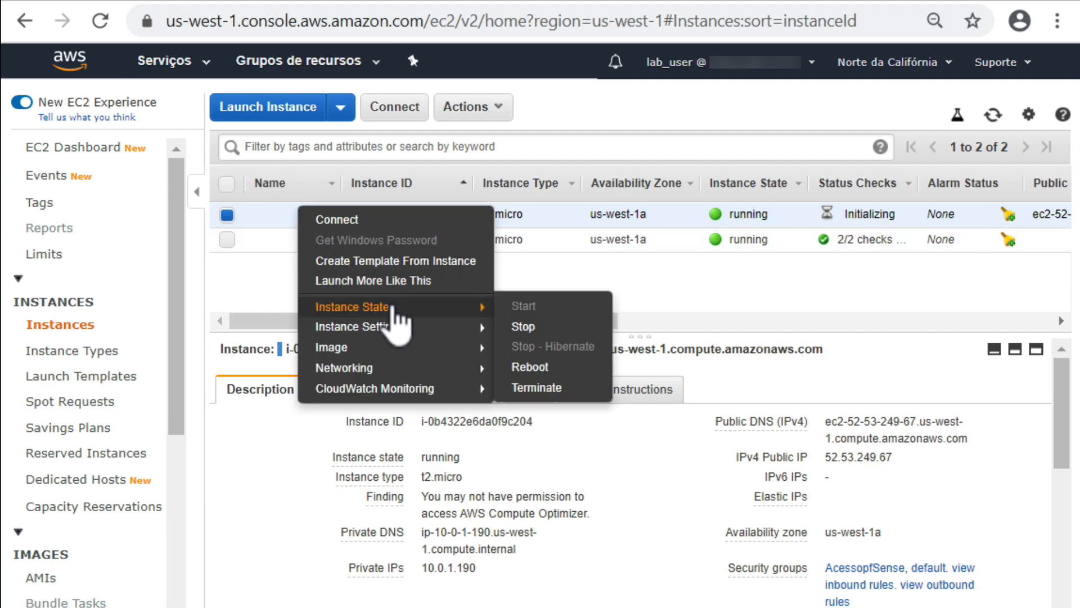
{"action": "mouse_move", "coordinate": [388, 334]}
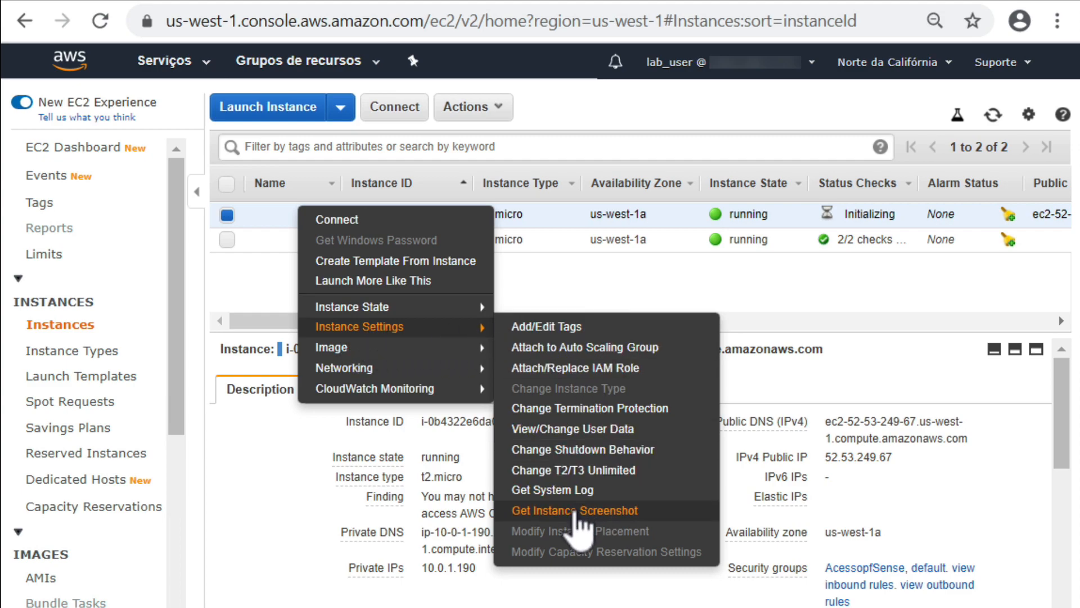
{"action": "left_click", "coordinate": [560, 513]}
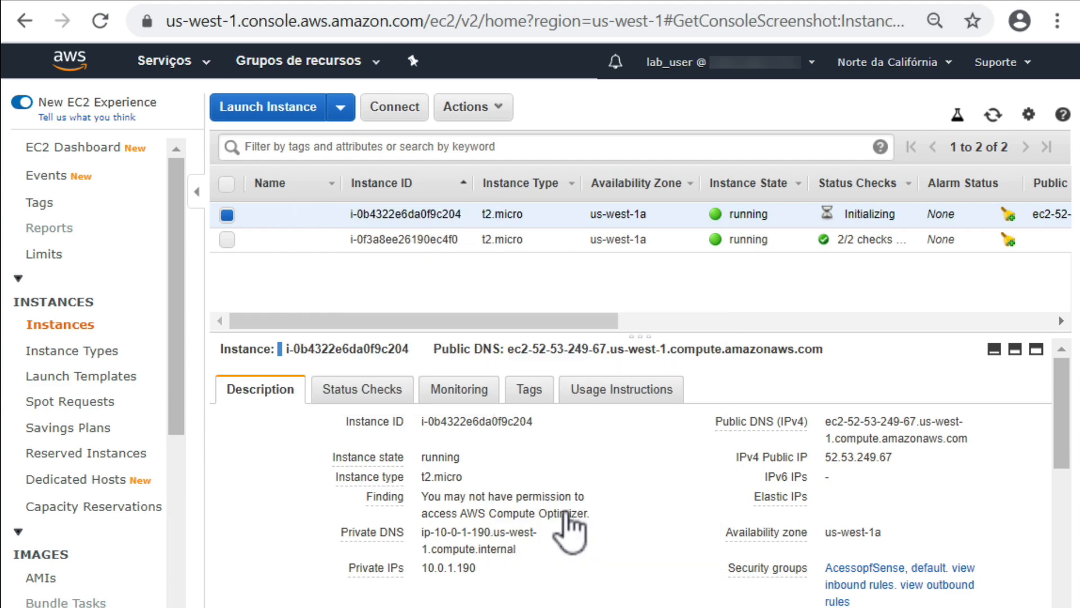
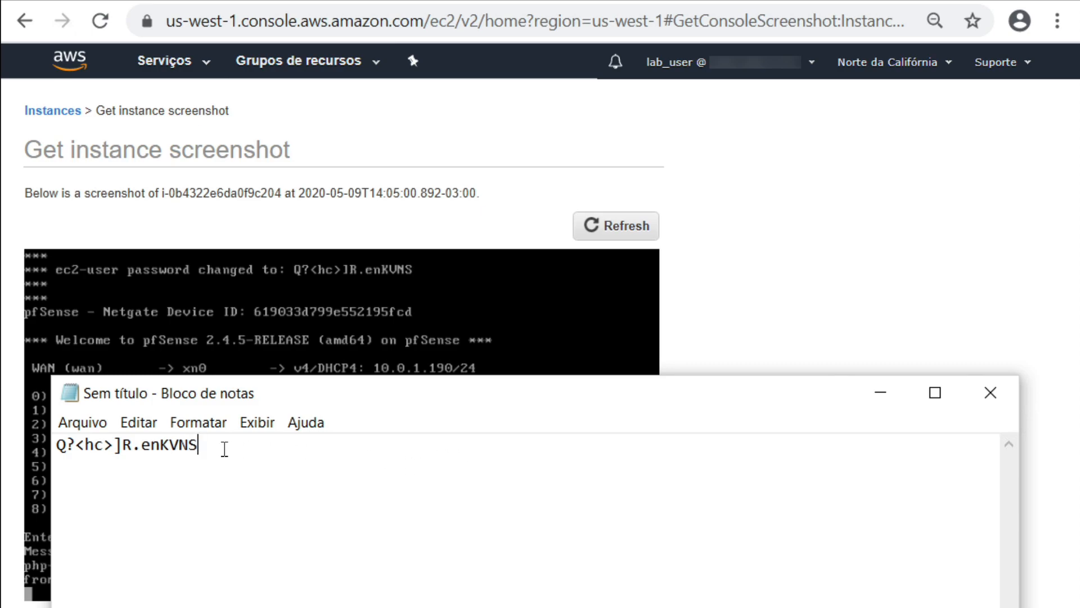
Finish typing the ec2-user password in Notepad, then select it and copy it to the clipboard.
{"action": "left_click_drag", "start_coordinate": [230, 444], "coordinate": [53, 444]}
{"action": "right_click", "coordinate": [101, 446]}
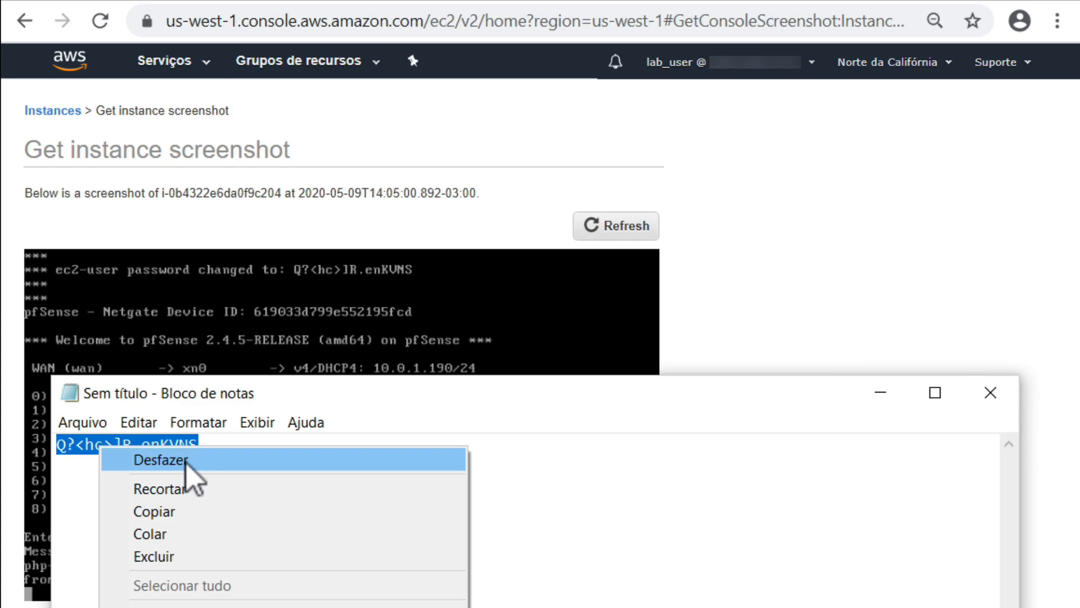
{"action": "left_click", "coordinate": [168, 513]}
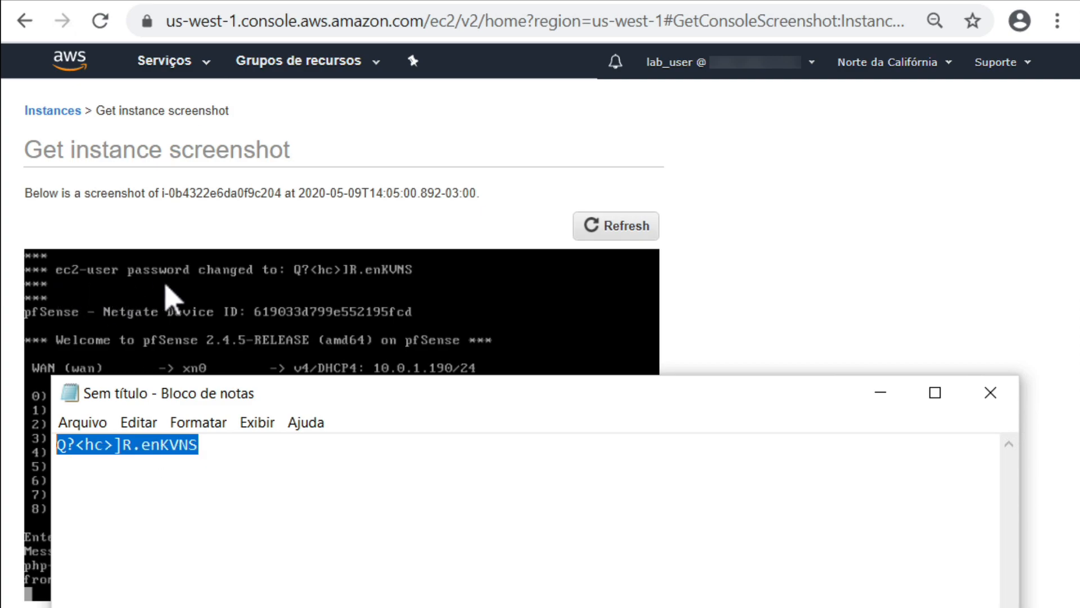
Sign in to pfSense as ec2-user with the copied password.
{"action": "key", "text": "alt+Tab"}
{"action": "key", "text": "alt+Tab"}
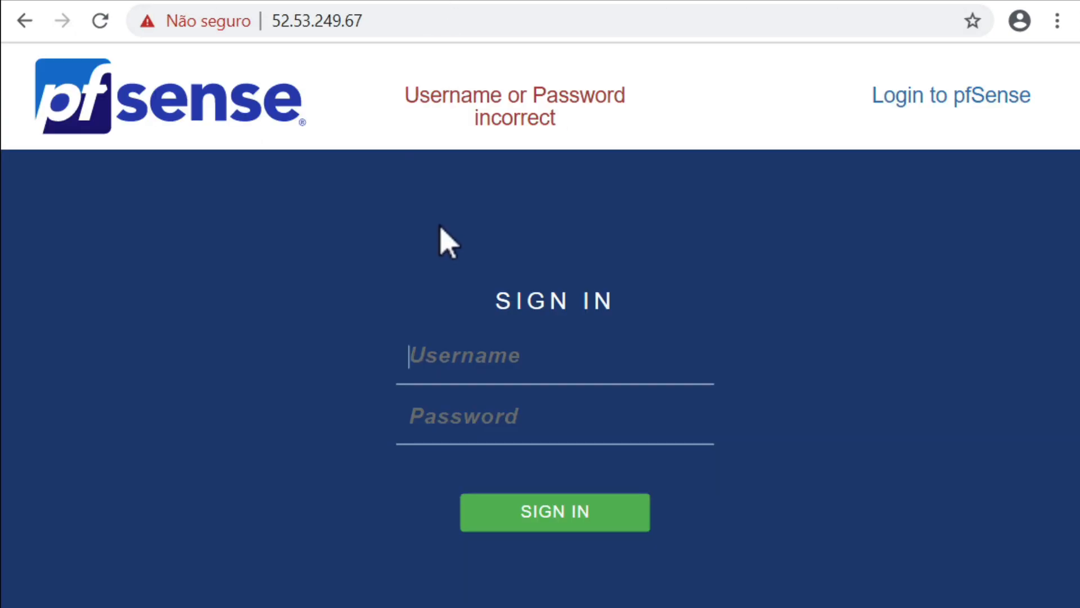
{"action": "type", "text": "ec"}
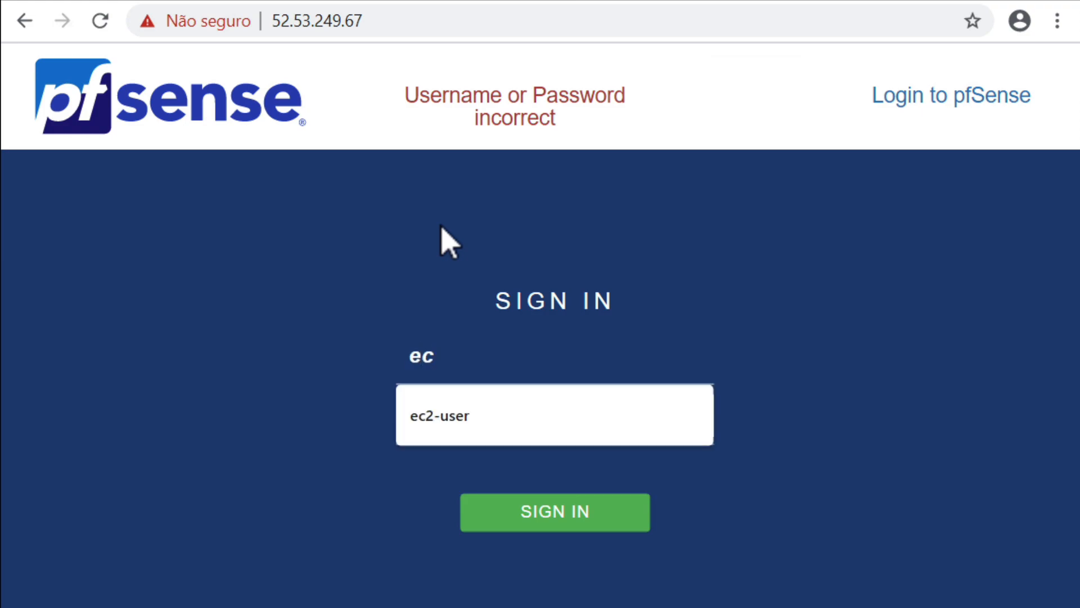
{"action": "key", "text": "Down"}
{"action": "key", "text": "Return"}
{"action": "left_click", "coordinate": [469, 420]}
{"action": "right_click", "coordinate": [470, 421]}
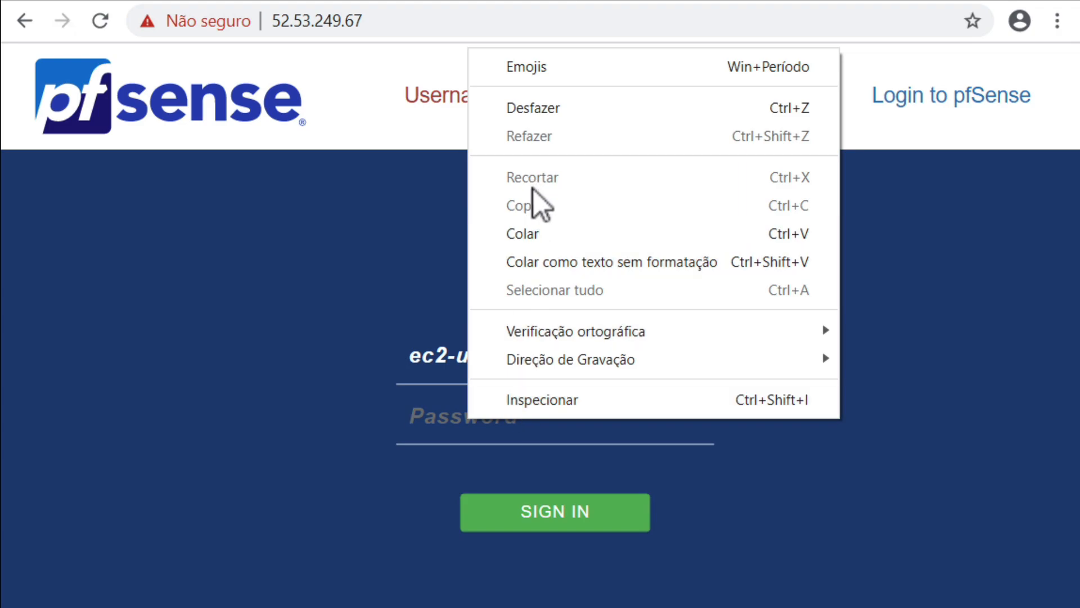
{"action": "left_click", "coordinate": [535, 230]}
{"action": "left_click", "coordinate": [555, 512]}
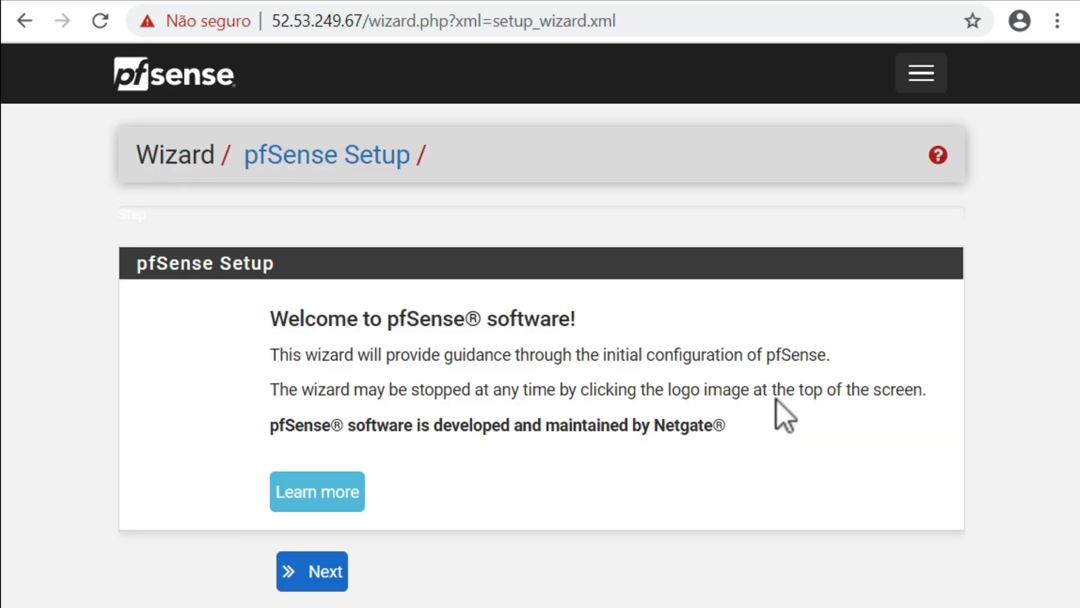
Zoom to 75%, go to the dashboard, accept the notice, dismiss the survey, and mark notices read.
{"action": "key", "text": "ctrl+minus"}
{"action": "key", "text": "ctrl+minus"}
{"action": "key", "text": "ctrl+minus"}
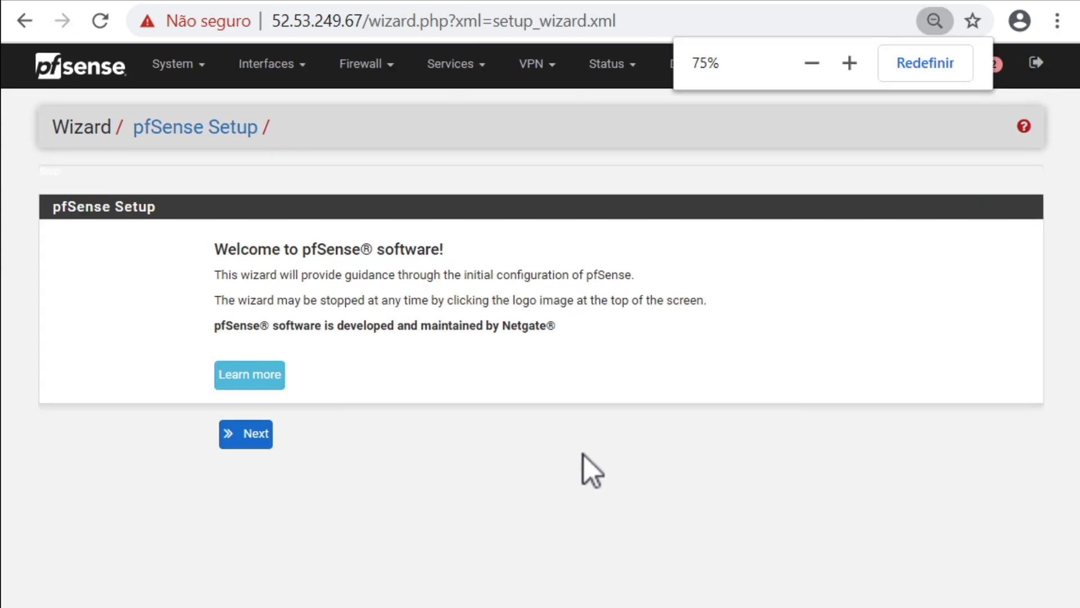
{"action": "left_click", "coordinate": [80, 72]}
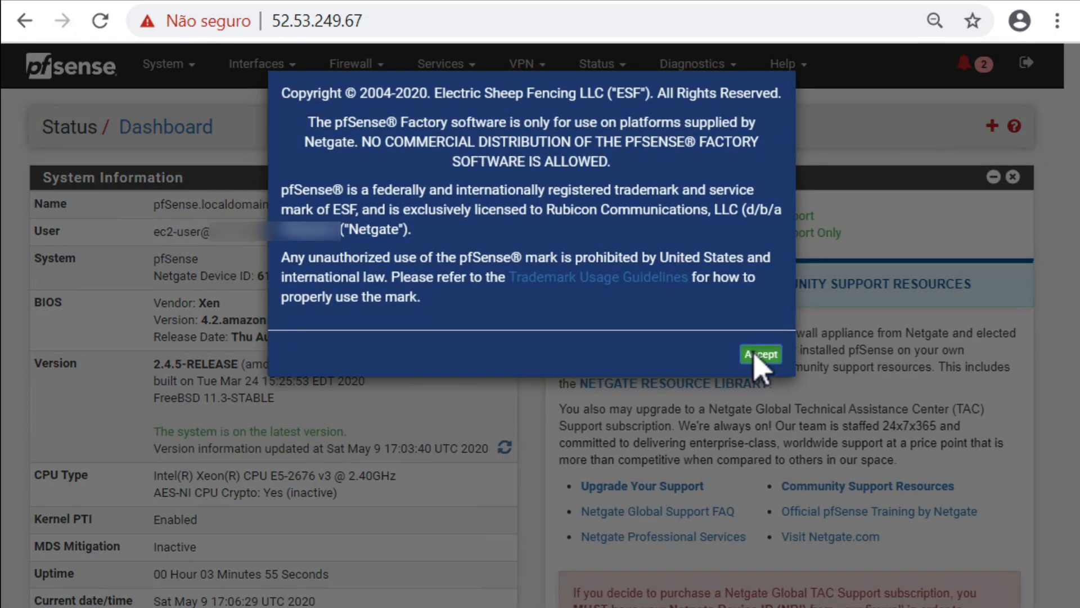
{"action": "left_click", "coordinate": [757, 355]}
{"action": "left_click", "coordinate": [762, 245]}
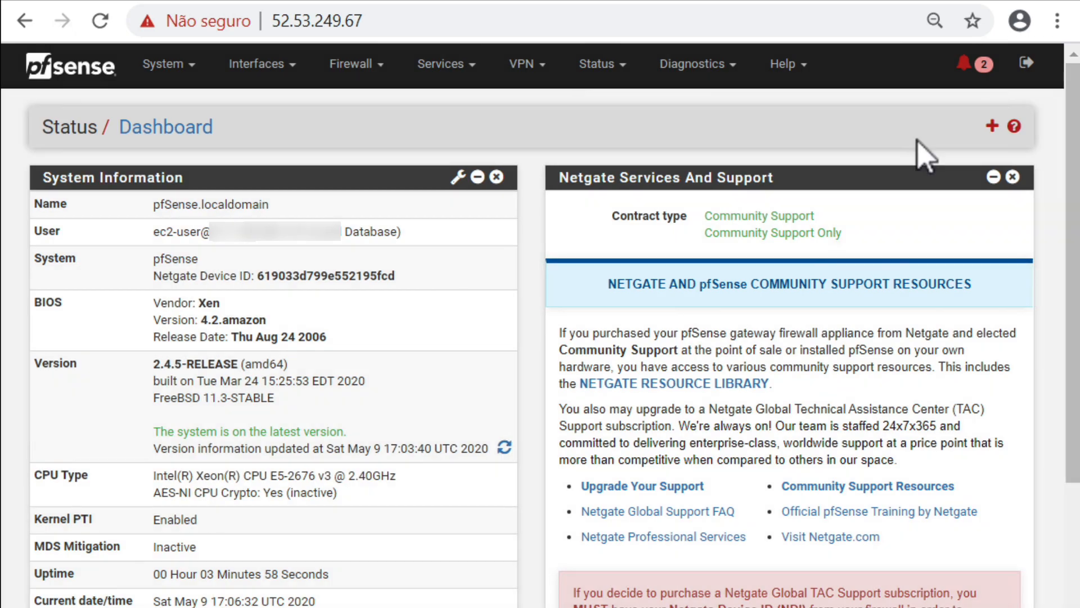
{"action": "left_click", "coordinate": [978, 68]}
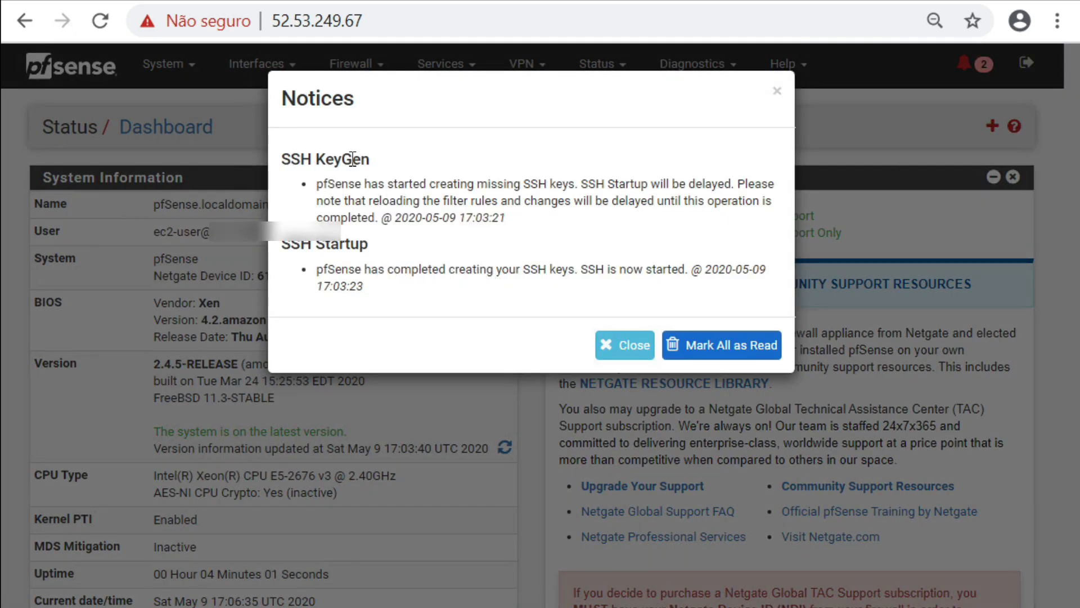
{"action": "left_click", "coordinate": [702, 351]}
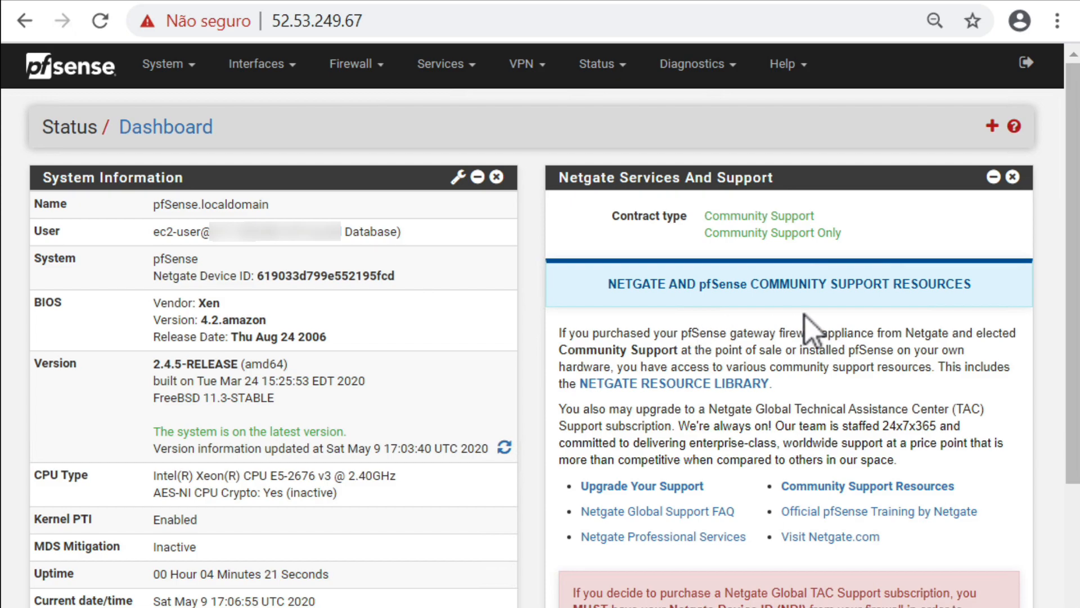
Go to the OpenVPN servers page, noting the existing port 1194 server, and start the setup wizard.
{"action": "left_click", "coordinate": [542, 76]}
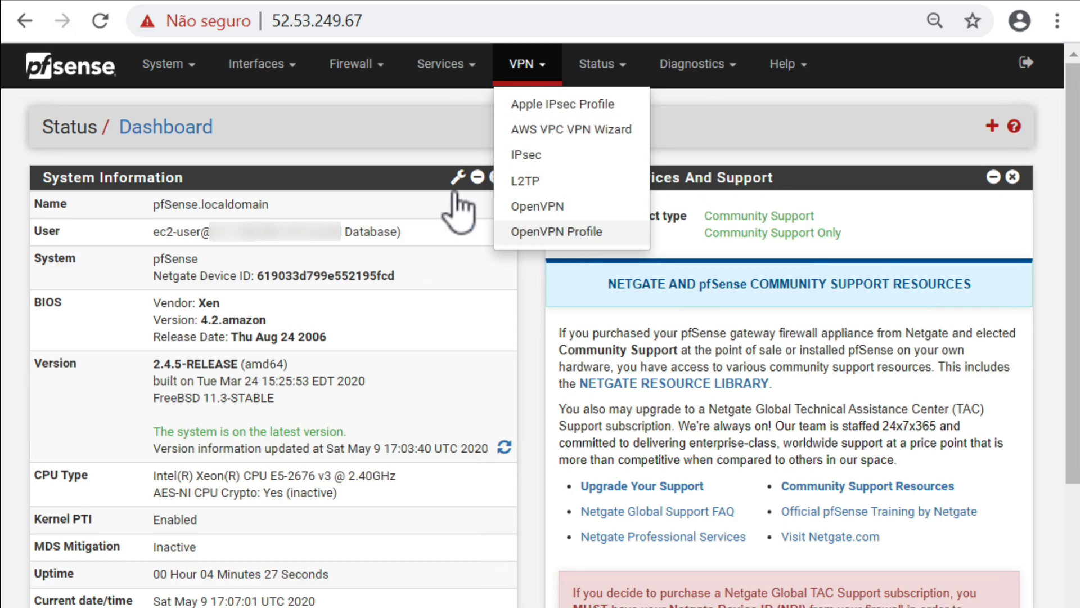
{"action": "left_click", "coordinate": [741, 142]}
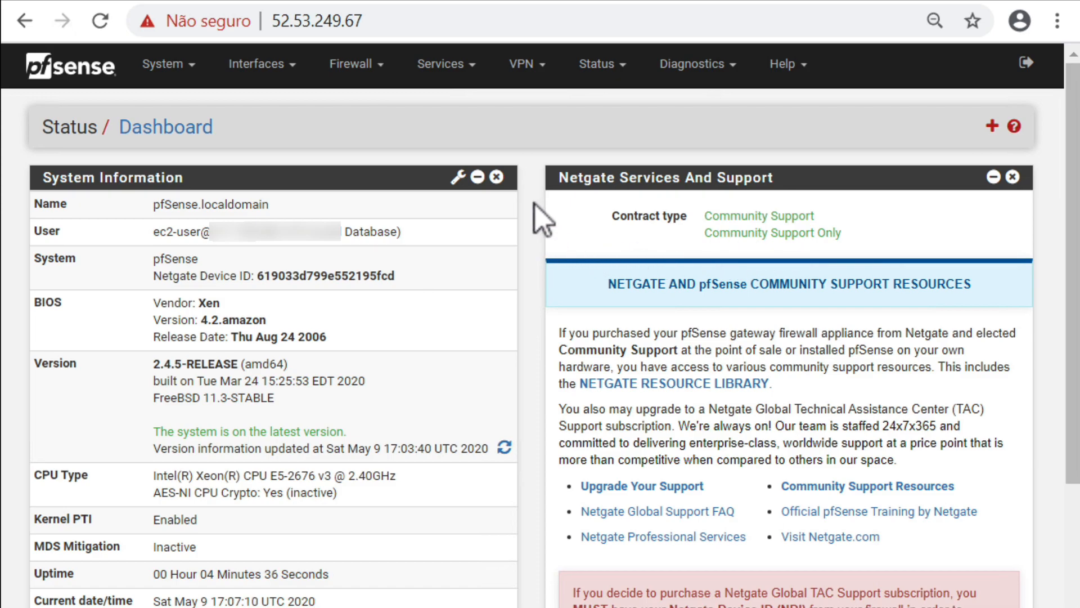
{"action": "left_click", "coordinate": [590, 76]}
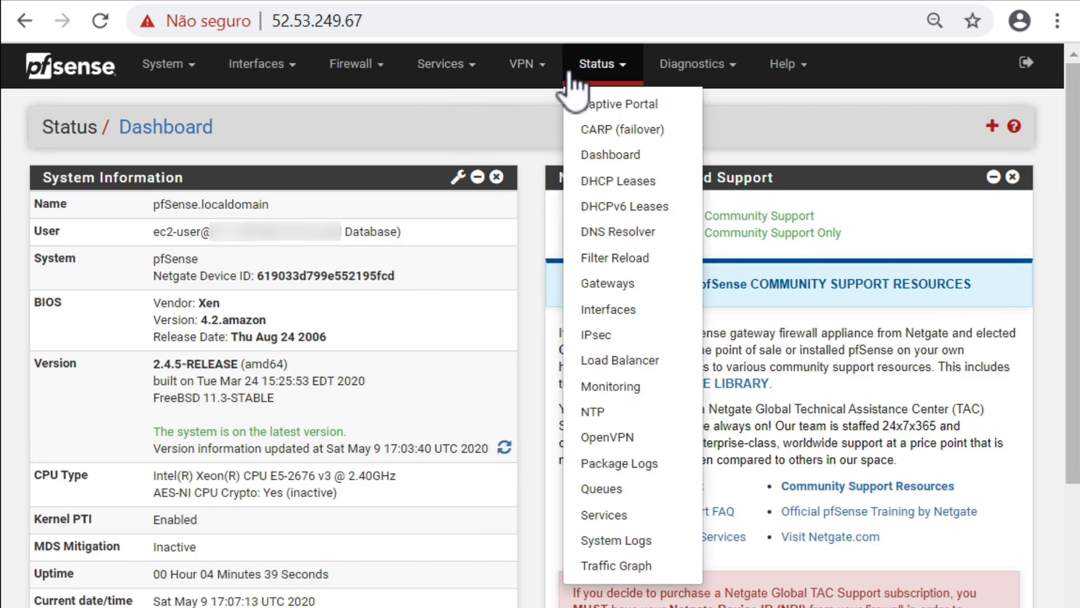
{"action": "left_click", "coordinate": [523, 76]}
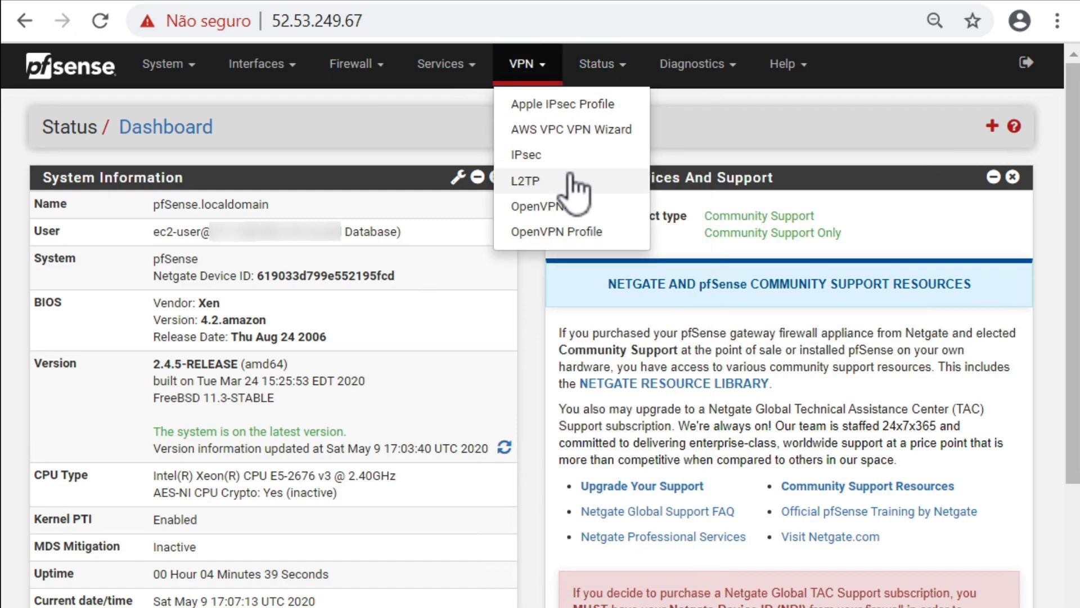
{"action": "left_click", "coordinate": [558, 210]}
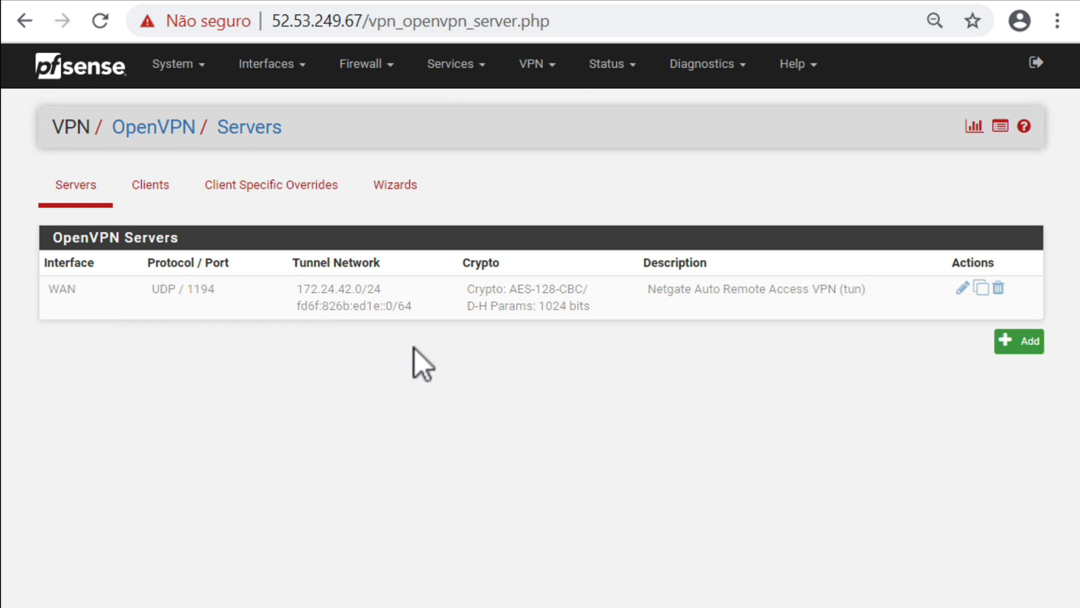
{"action": "left_click_drag", "start_coordinate": [209, 292], "coordinate": [165, 292]}
{"action": "left_click", "coordinate": [136, 300]}
{"action": "left_click", "coordinate": [1029, 342]}
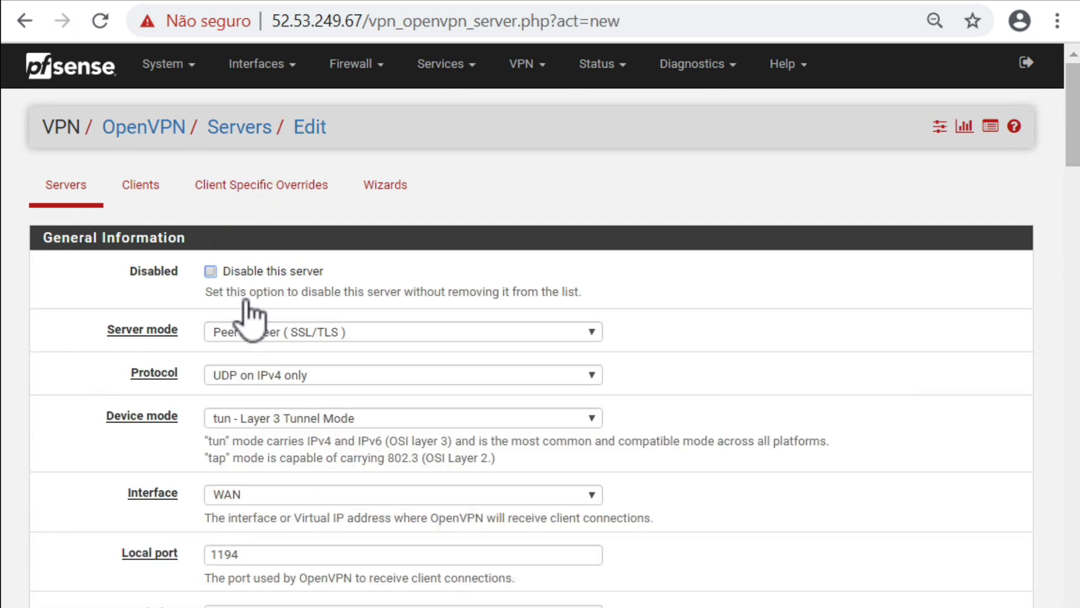
{"action": "left_click", "coordinate": [383, 188]}
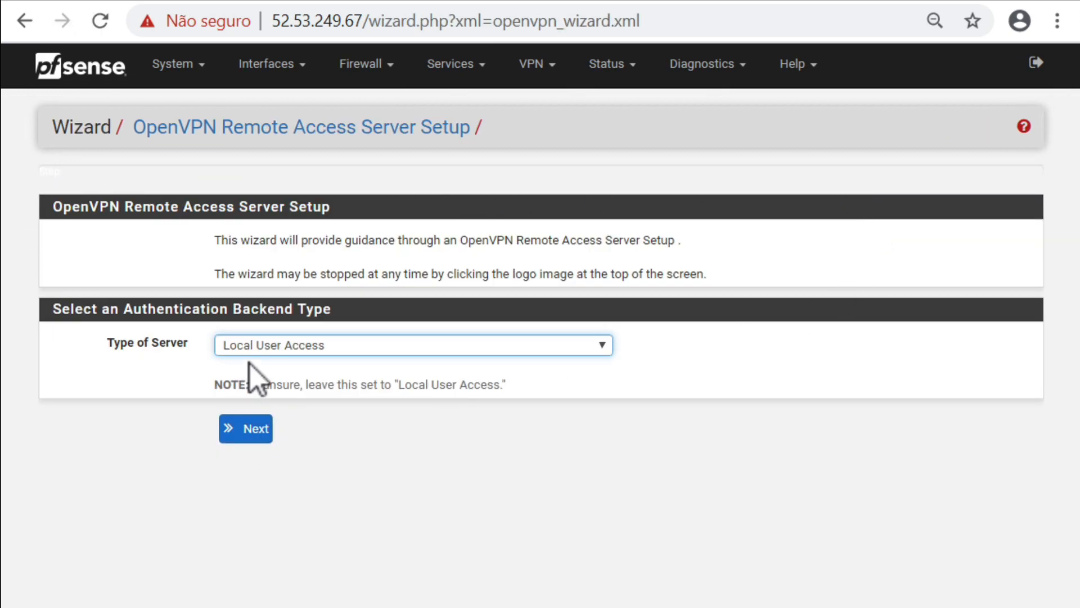
Keep Local User Access and start a new certificate authority named NPRO-CA.
{"action": "left_click", "coordinate": [264, 434]}
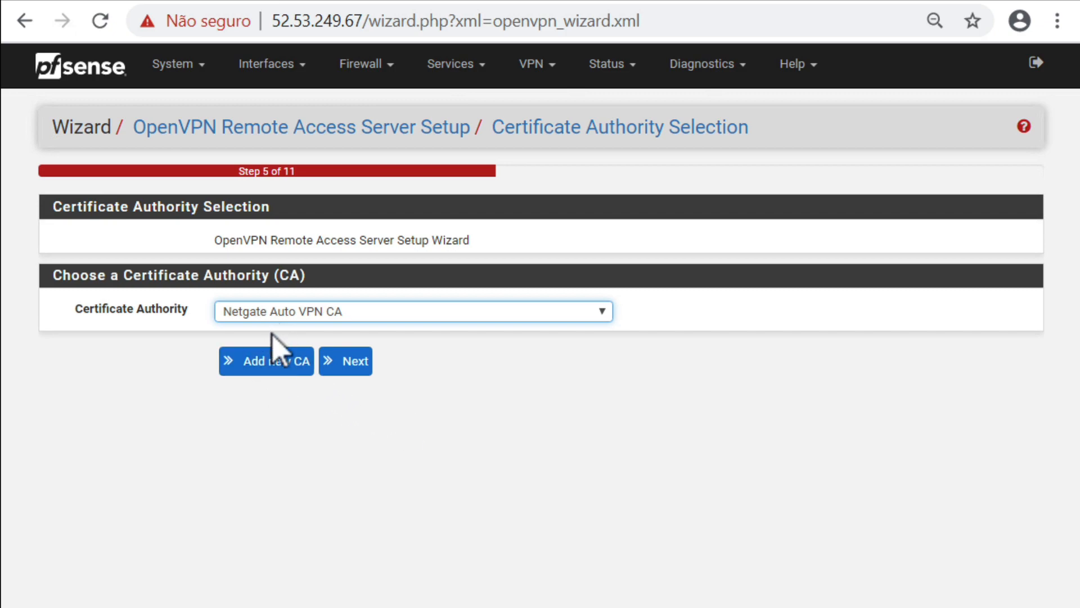
{"action": "left_click", "coordinate": [273, 364]}
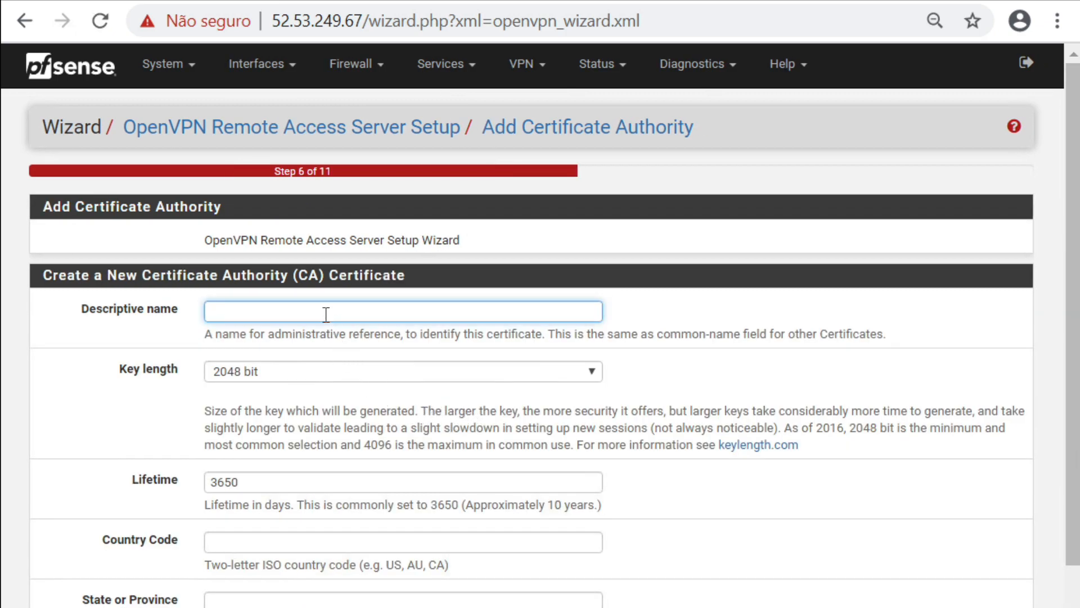
{"action": "type", "text": "N"}
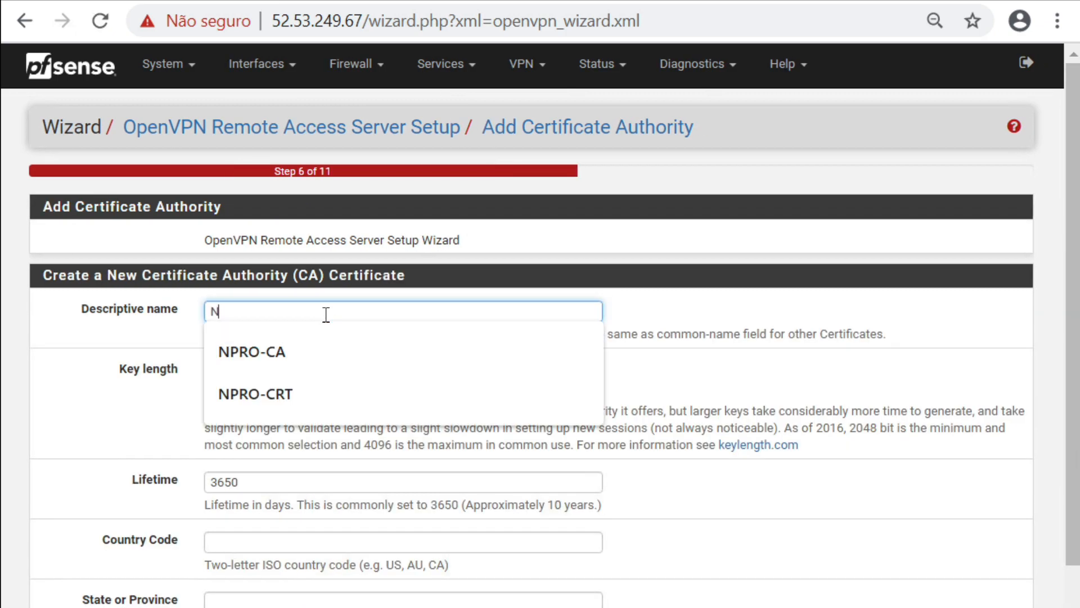
{"action": "left_click", "coordinate": [310, 349]}
Give the CA country BR, state SP, city SBC, organization NPRO, and add it.
{"action": "scroll", "coordinate": [436, 467], "scroll_direction": "down", "scroll_amount": 2}
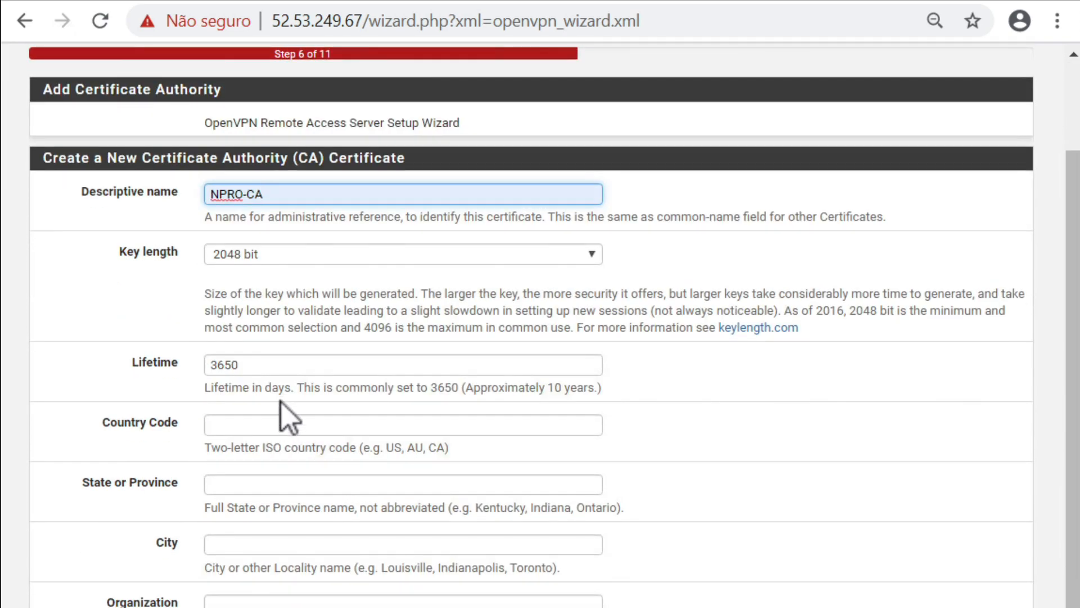
{"action": "left_click", "coordinate": [261, 418]}
{"action": "left_click", "coordinate": [240, 461]}
{"action": "left_click", "coordinate": [240, 484]}
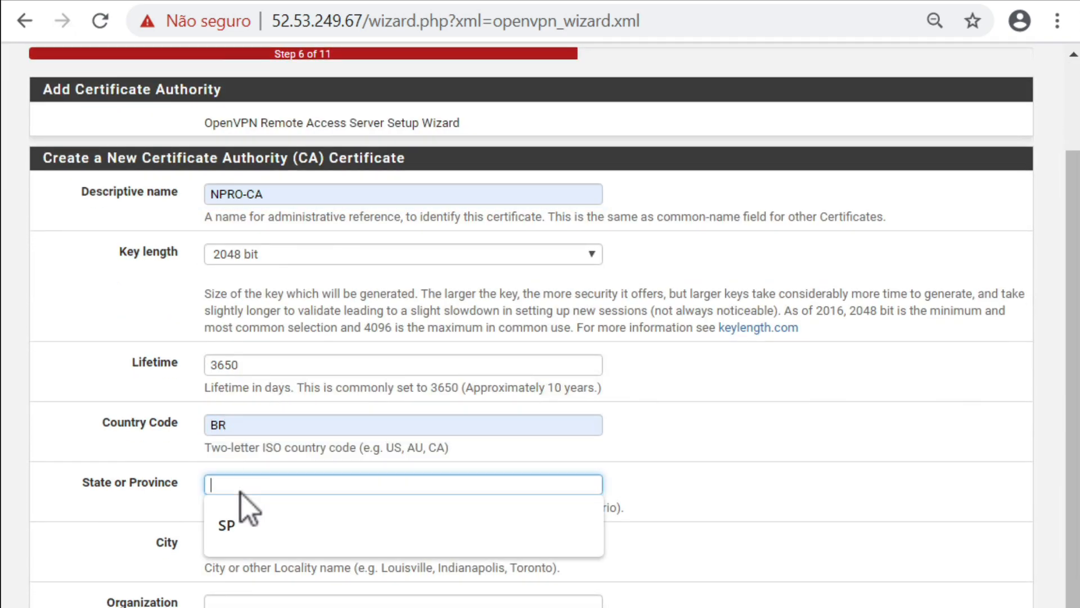
{"action": "left_click", "coordinate": [217, 530]}
{"action": "left_click", "coordinate": [236, 546]}
{"action": "left_click", "coordinate": [239, 579]}
{"action": "scroll", "coordinate": [275, 577], "scroll_direction": "down", "scroll_amount": 1}
{"action": "left_click", "coordinate": [260, 555]}
{"action": "left_click", "coordinate": [265, 585]}
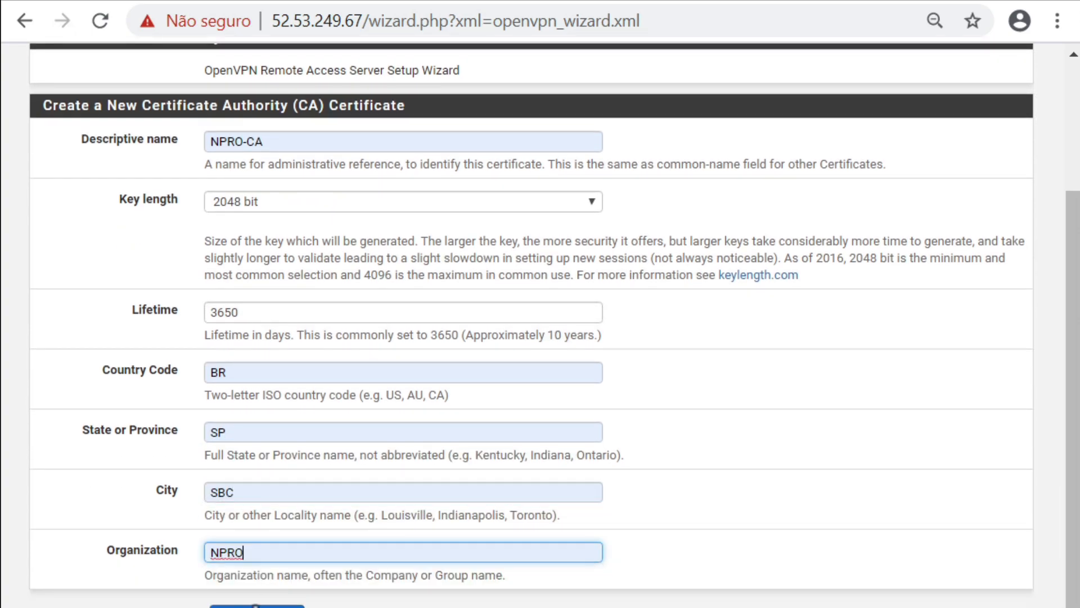
{"action": "left_click", "coordinate": [261, 605]}
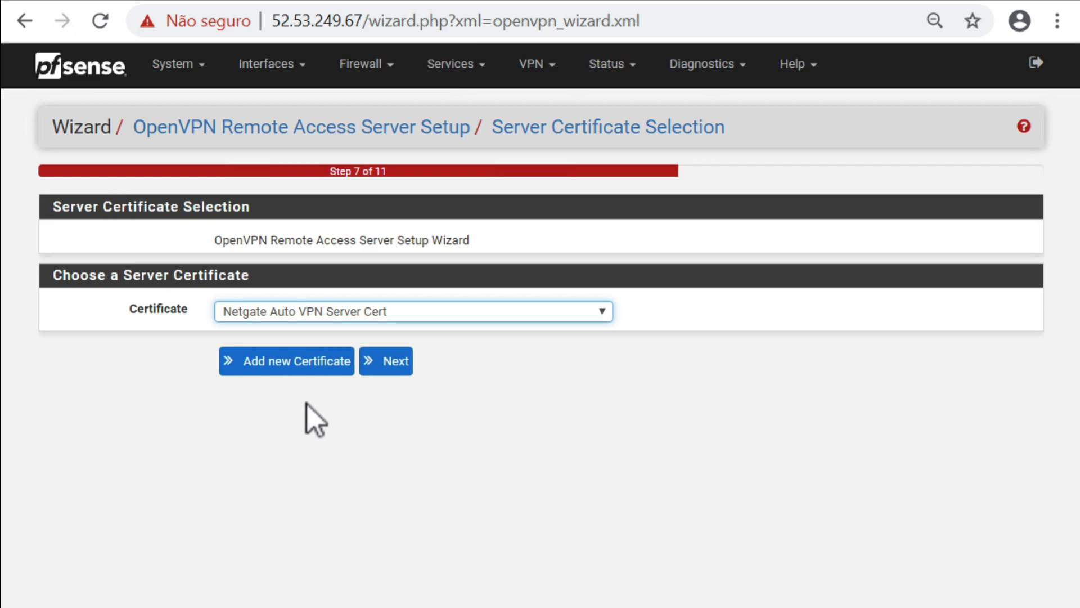
Create server certificate NPRO-CRT (BR, SP, SBC, NPRO) and continue to Server Setup.
{"action": "left_click", "coordinate": [284, 365]}
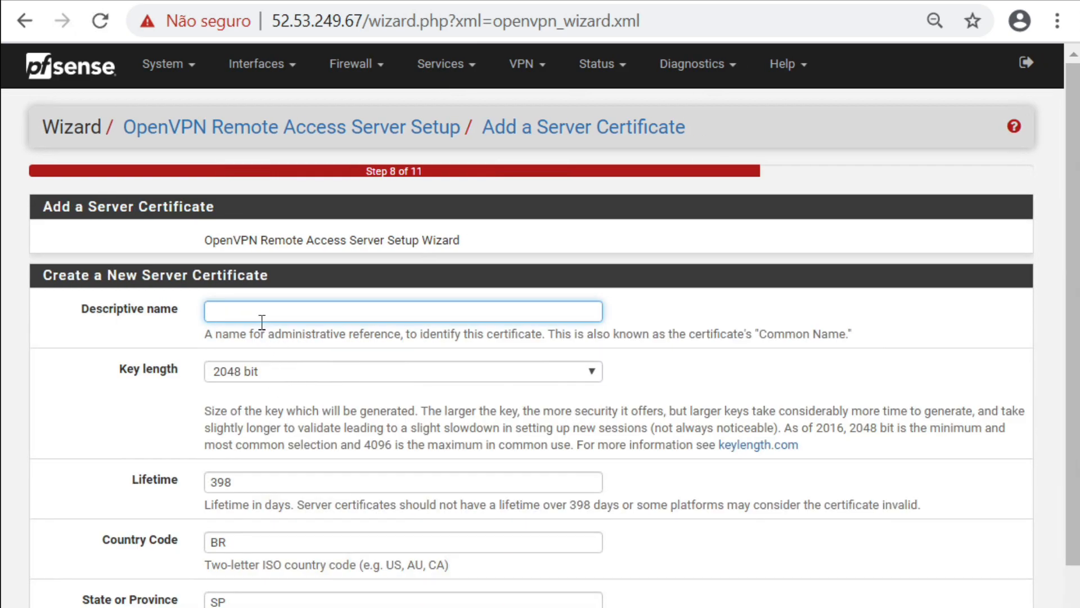
{"action": "left_click", "coordinate": [262, 317]}
{"action": "left_click", "coordinate": [788, 407]}
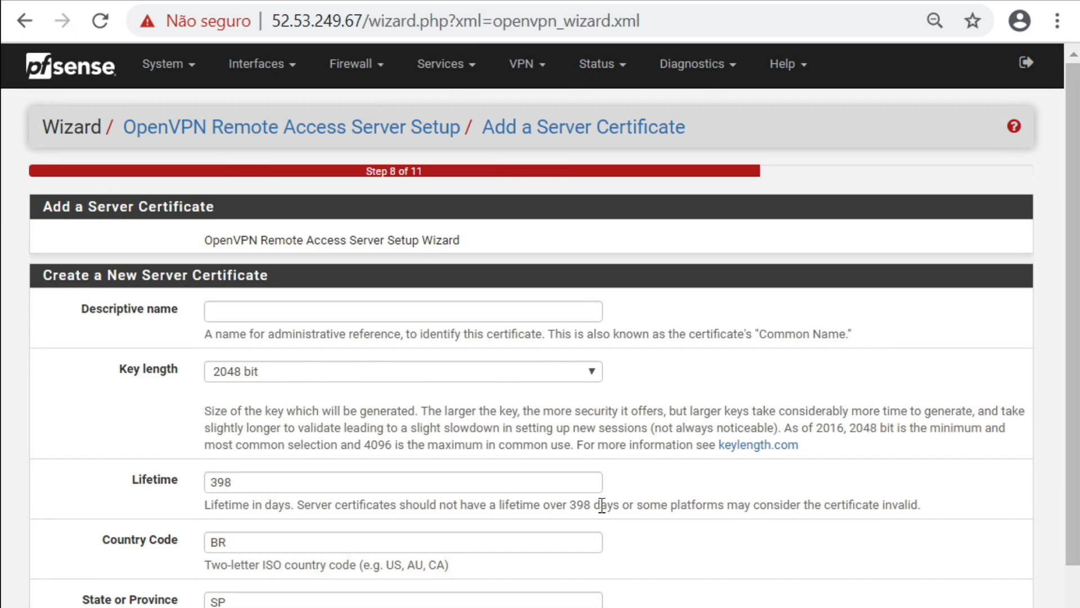
{"action": "scroll", "coordinate": [602, 506], "scroll_direction": "down", "scroll_amount": 3}
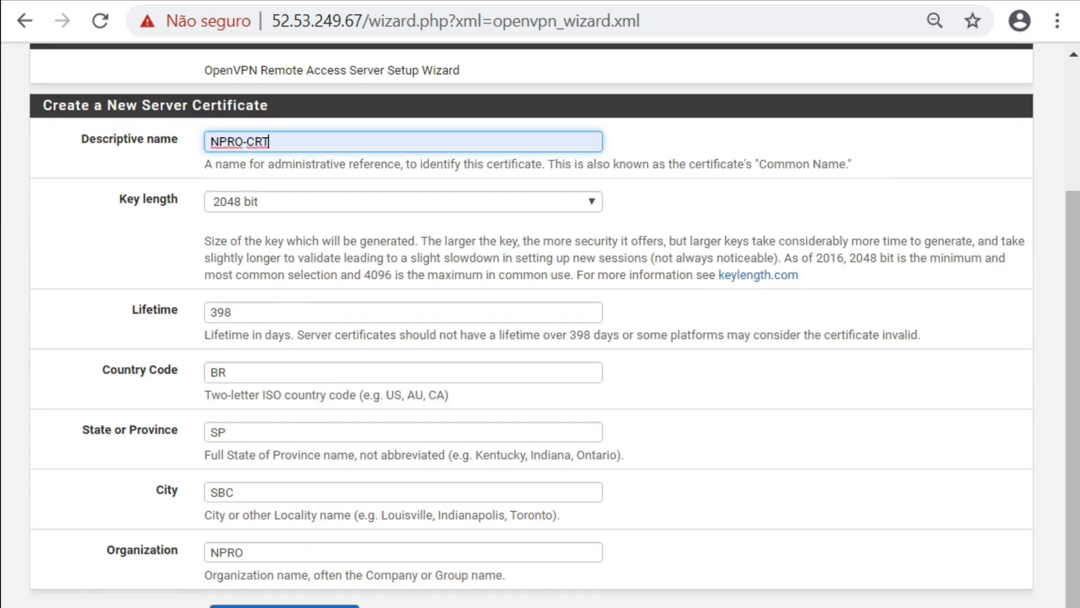
{"action": "left_click", "coordinate": [284, 605]}
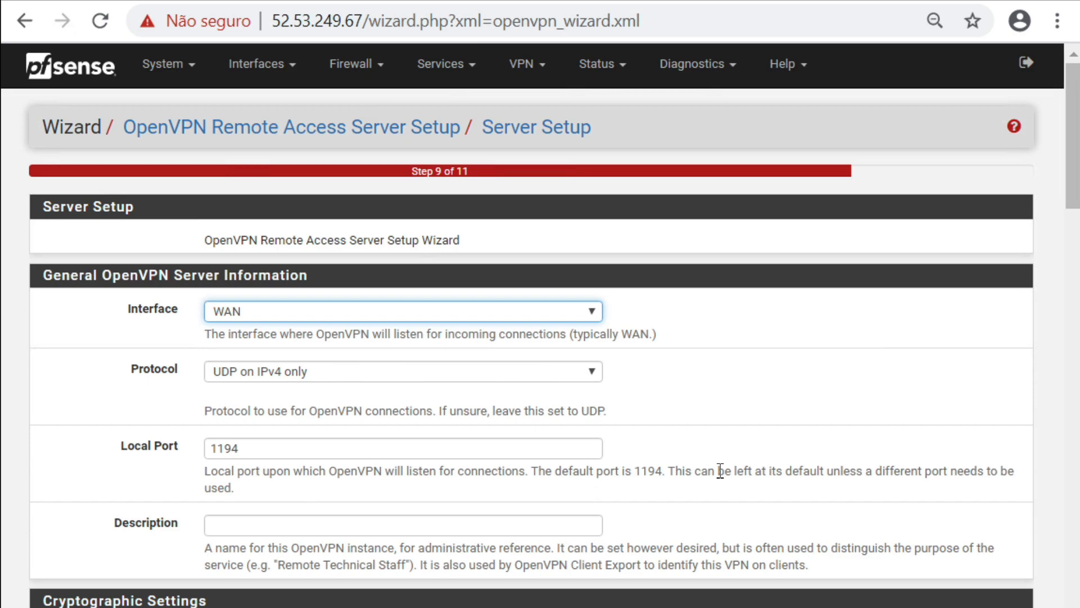
Set local port 1195 and the description 'AcessVPN para acesso ao ambiente Amazon'.
{"action": "left_click", "coordinate": [273, 443]}
{"action": "key", "text": "BackSpace"}
{"action": "type", "text": "4"}
{"action": "key", "text": "BackSpace"}
{"action": "type", "text": "5"}
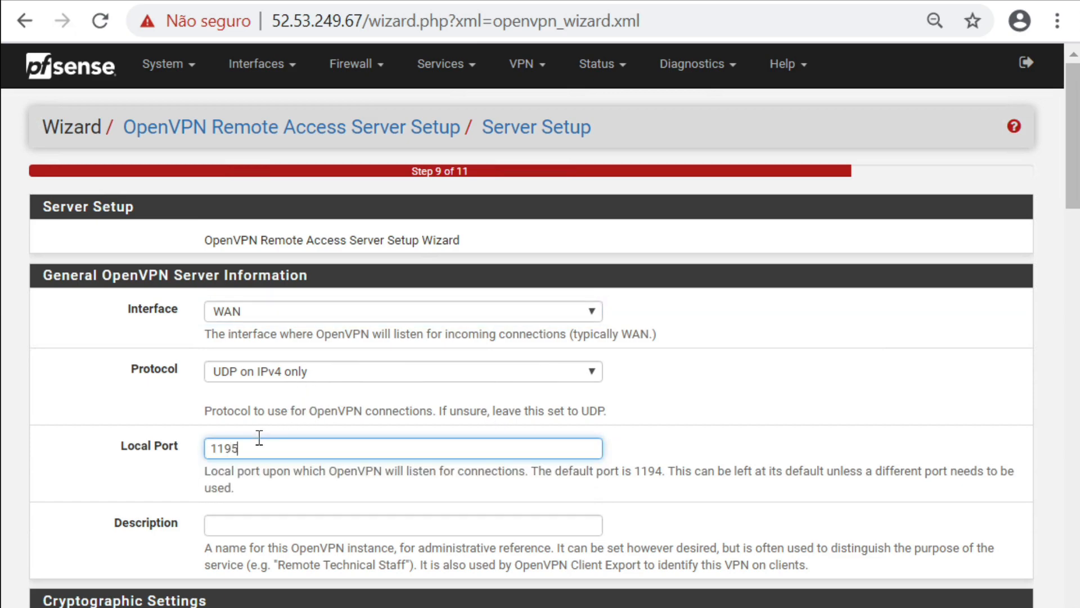
{"action": "scroll", "coordinate": [309, 443], "scroll_direction": "down", "scroll_amount": 4}
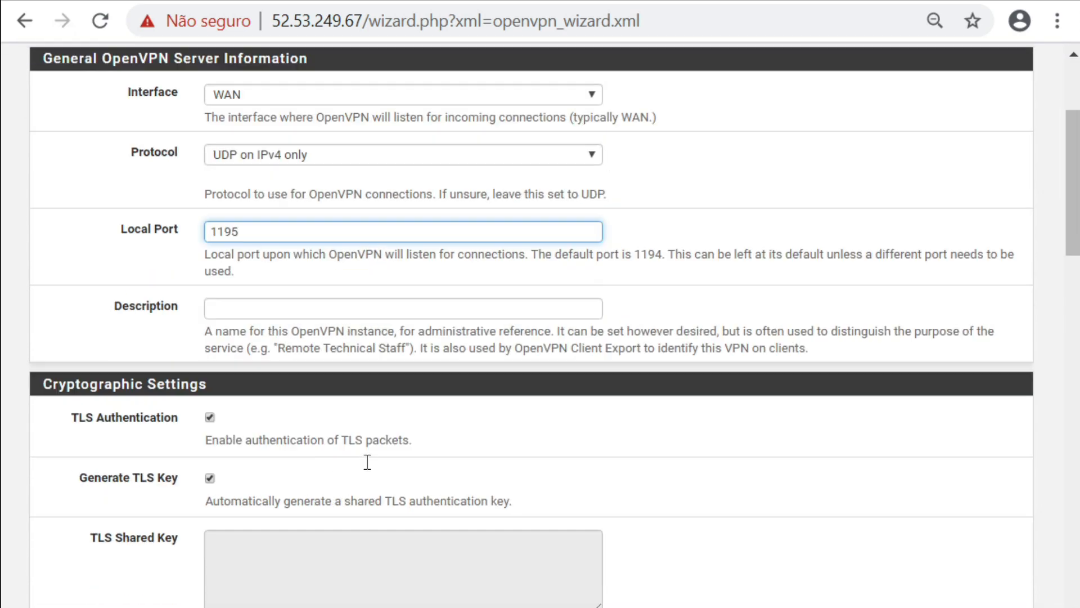
{"action": "left_click", "coordinate": [287, 293]}
{"action": "type", "text": "Ace"}
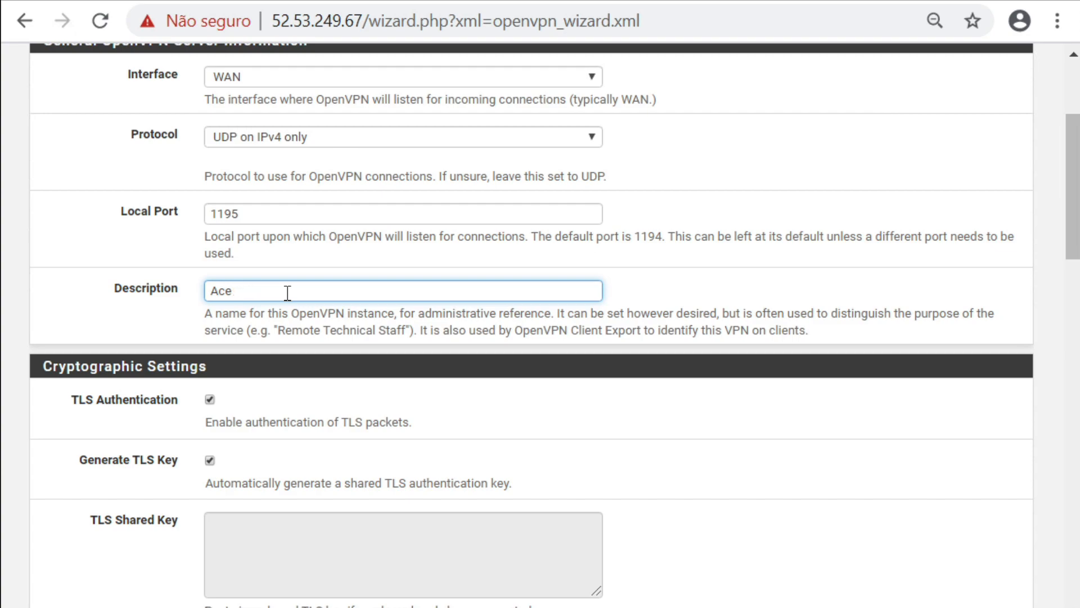
{"action": "type", "text": "ssVPN para acesso ao ambiente Amaxon"}
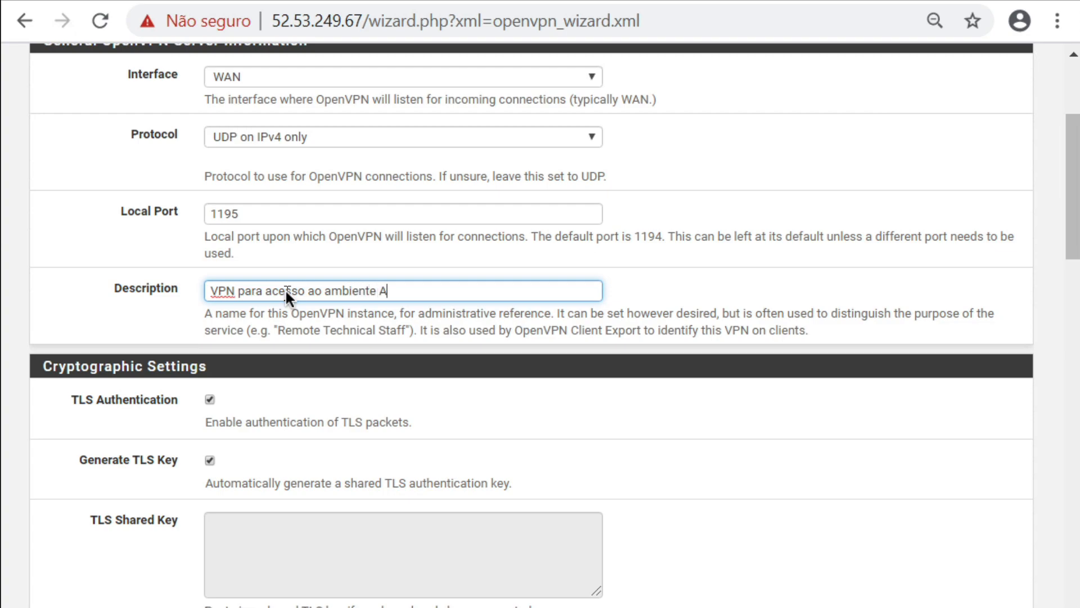
{"action": "key", "text": "BackSpace"}
{"action": "key", "text": "BackSpace"}
{"action": "key", "text": "BackSpace"}
{"action": "type", "text": "zon"}
Choose AES-128-GCM encryption and the Intel RDRAND hardware crypto engine.
{"action": "scroll", "coordinate": [317, 470], "scroll_direction": "down", "scroll_amount": 6}
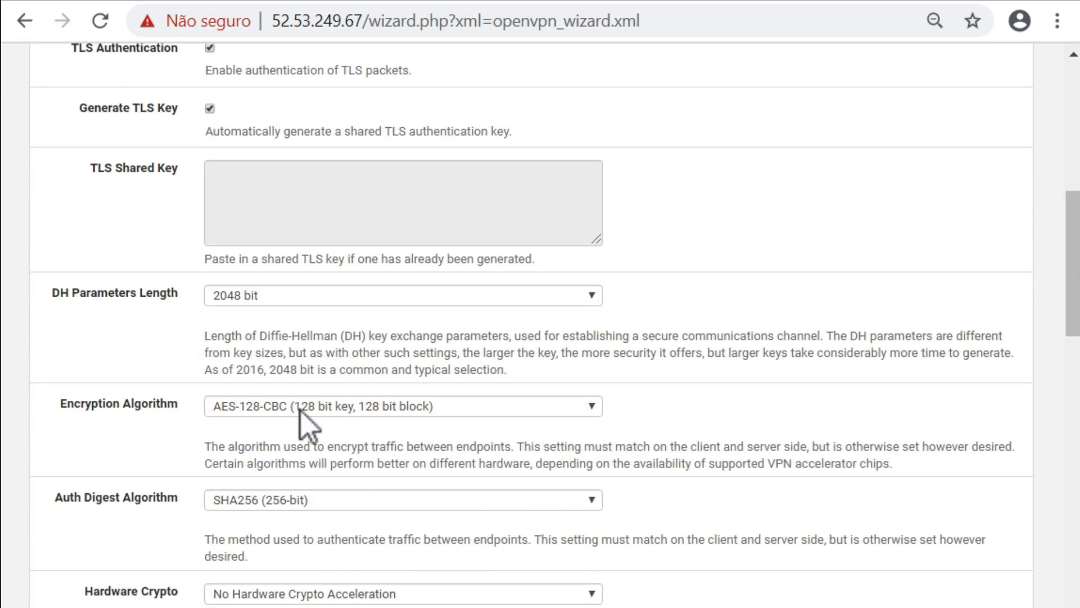
{"action": "left_click", "coordinate": [306, 408]}
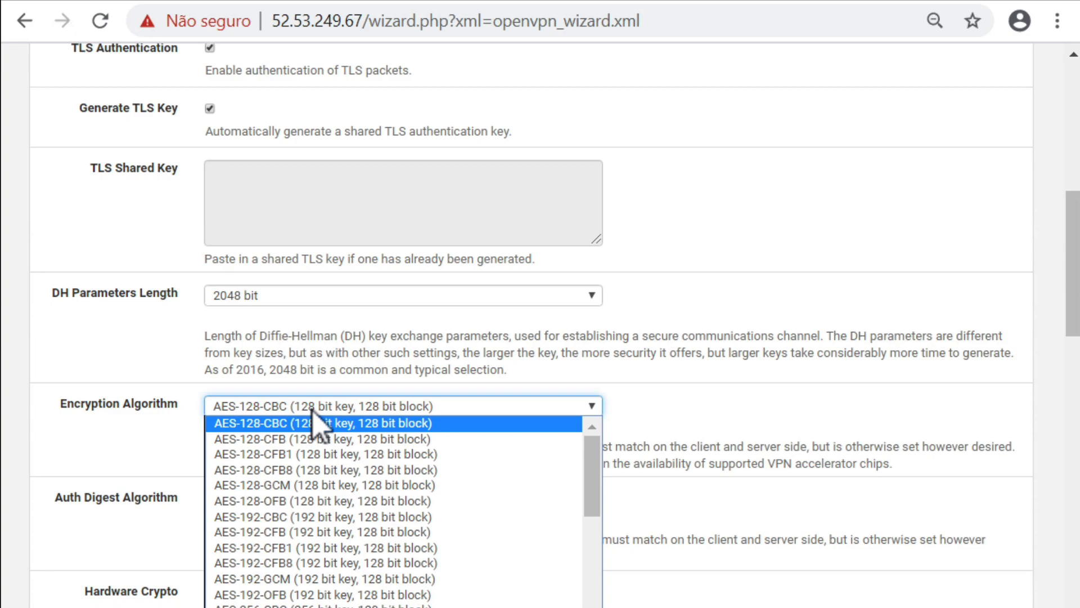
{"action": "left_click", "coordinate": [281, 485]}
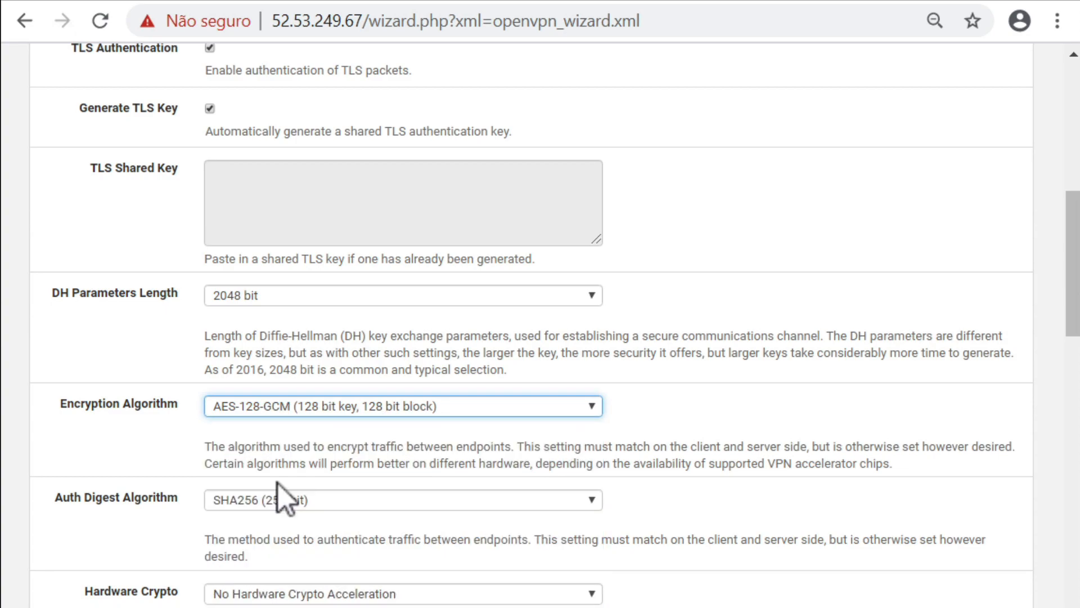
{"action": "scroll", "coordinate": [1058, 332], "scroll_direction": "down", "scroll_amount": 3}
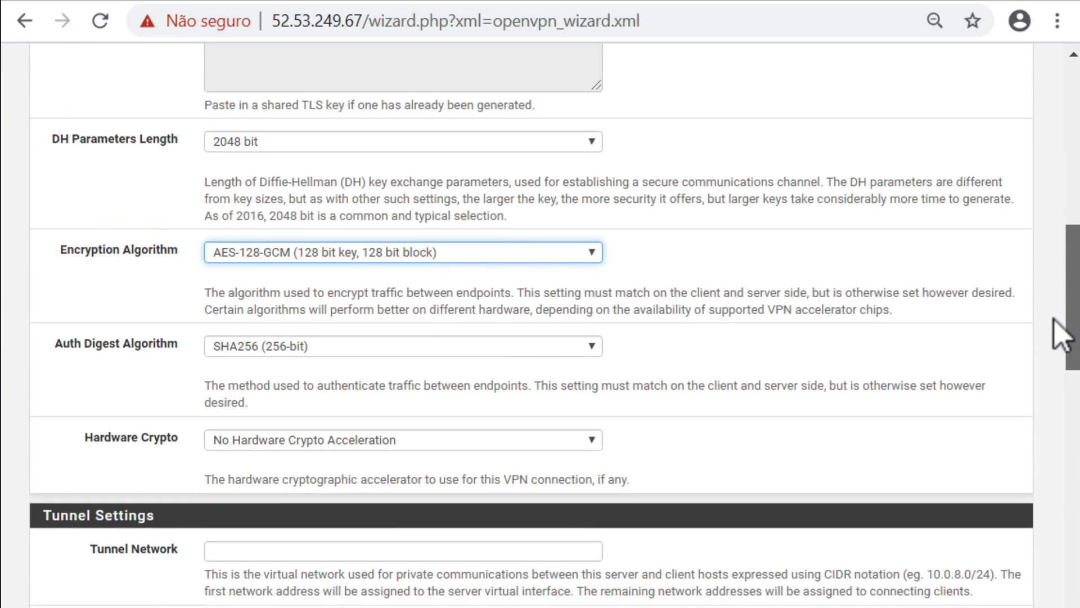
{"action": "left_click", "coordinate": [394, 419]}
{"action": "left_click", "coordinate": [372, 452]}
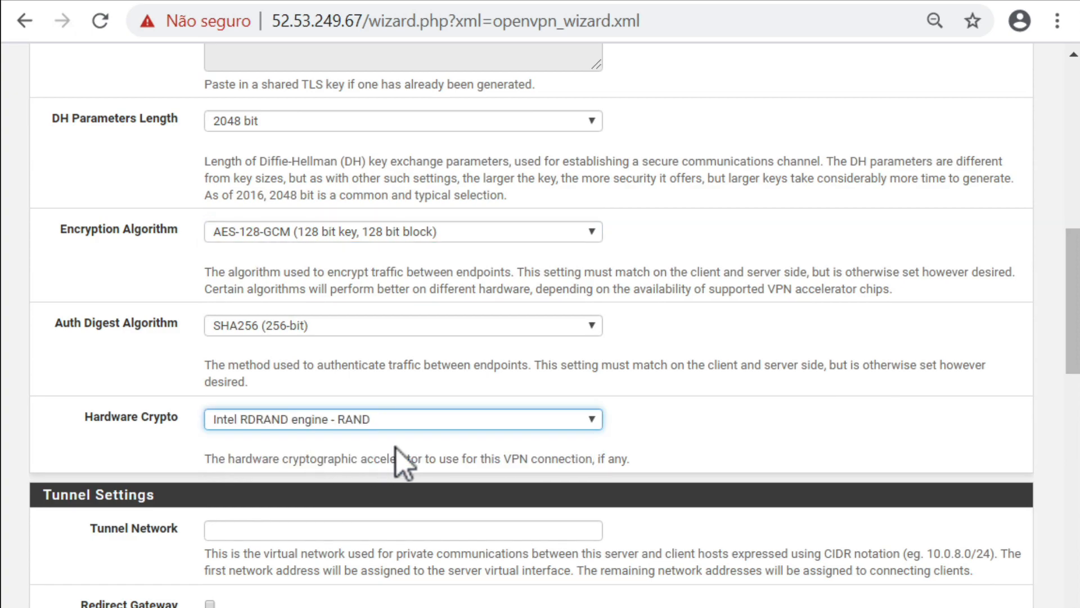
Set the tunnel network to 10.100.0.0/24 and the local network to 10.0.0.0/23.
{"action": "scroll", "coordinate": [1069, 331], "scroll_direction": "down", "scroll_amount": 3}
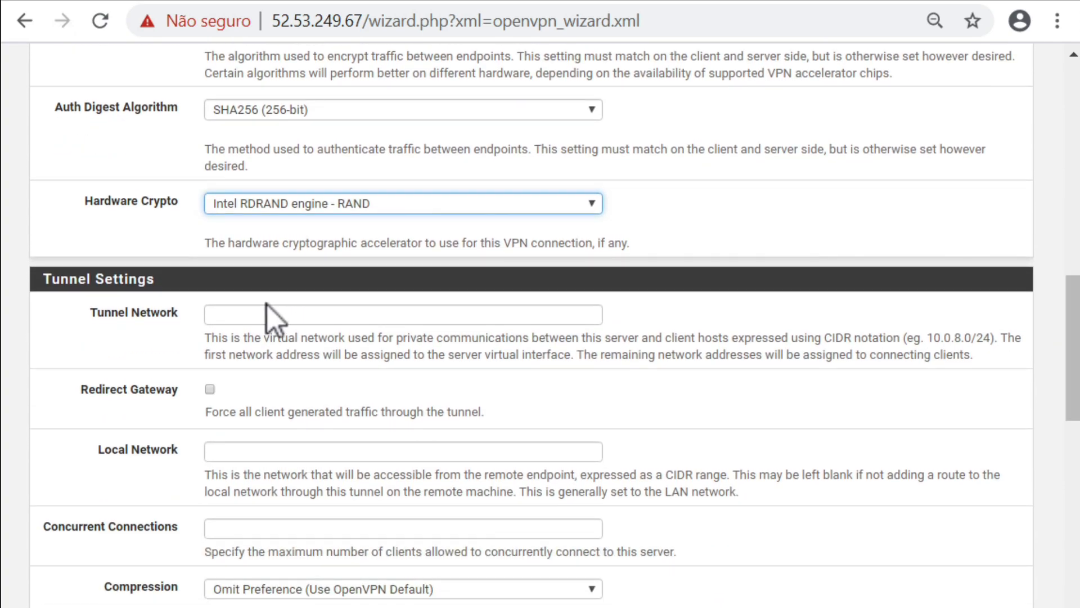
{"action": "left_click", "coordinate": [264, 315]}
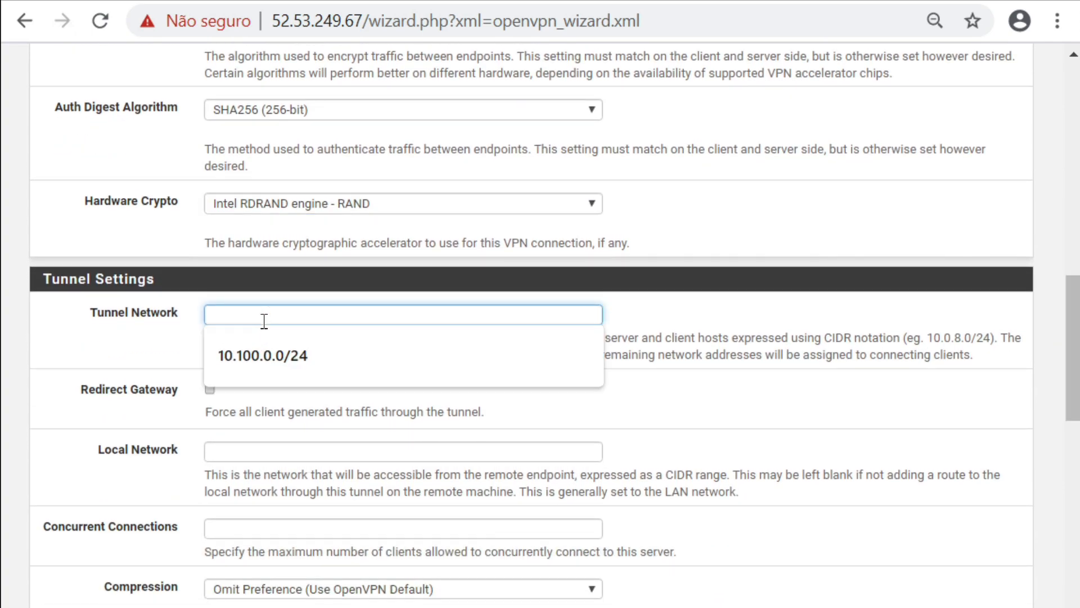
{"action": "left_click", "coordinate": [257, 338]}
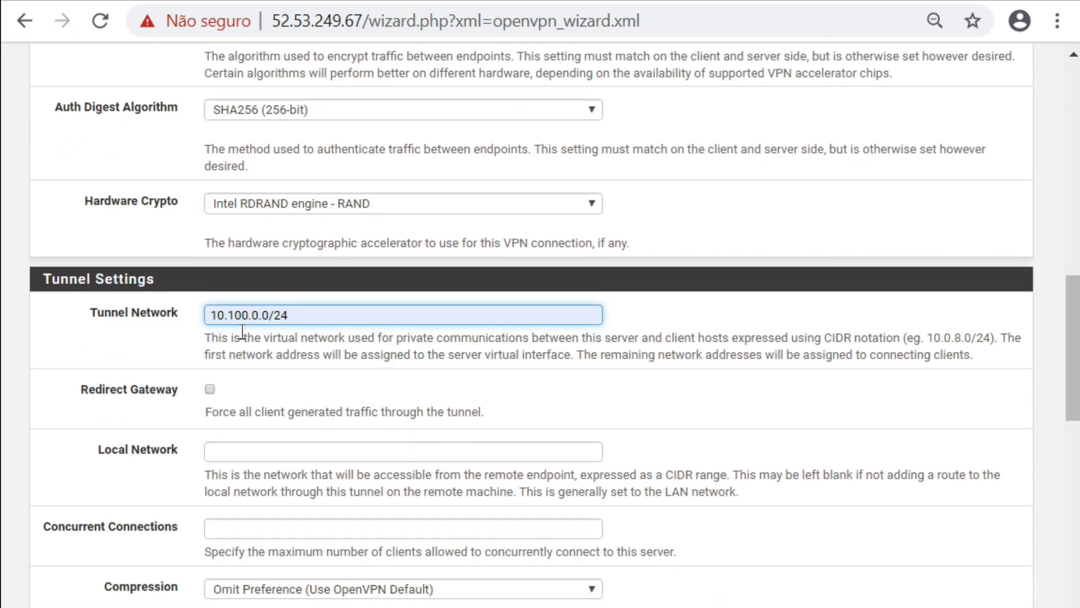
{"action": "left_click", "coordinate": [271, 455]}
{"action": "left_click", "coordinate": [273, 481]}
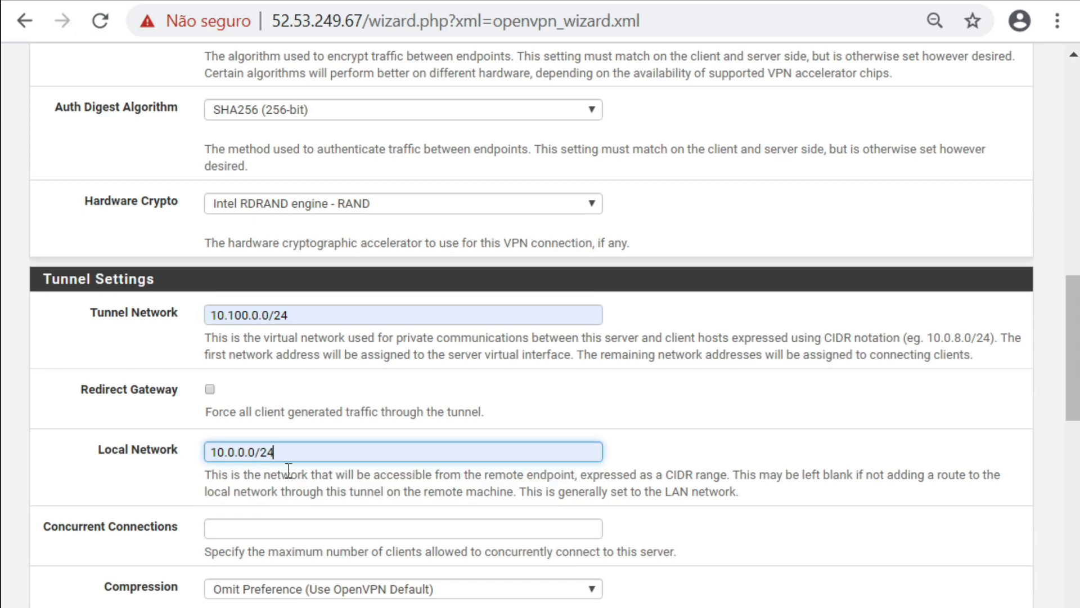
{"action": "key", "text": "BackSpace"}
{"action": "type", "text": "3"}
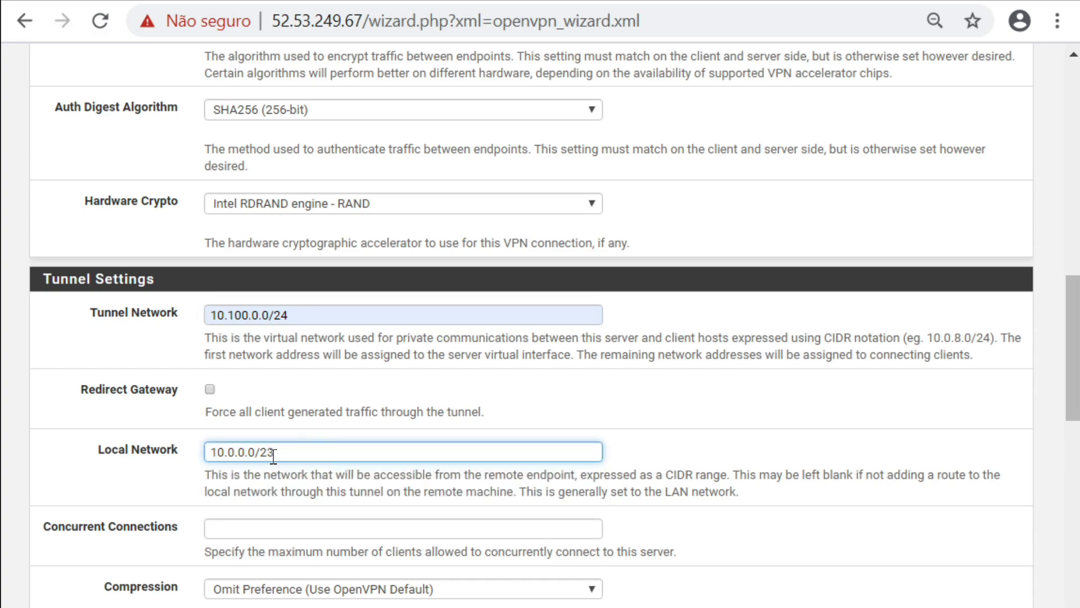
{"action": "left_click_drag", "start_coordinate": [287, 452], "coordinate": [200, 450]}
{"action": "left_click", "coordinate": [333, 451]}
Add both the client-to-server and tunnel traffic firewall rules, then finish the wizard.
{"action": "left_click_drag", "start_coordinate": [1071, 357], "coordinate": [1072, 604]}
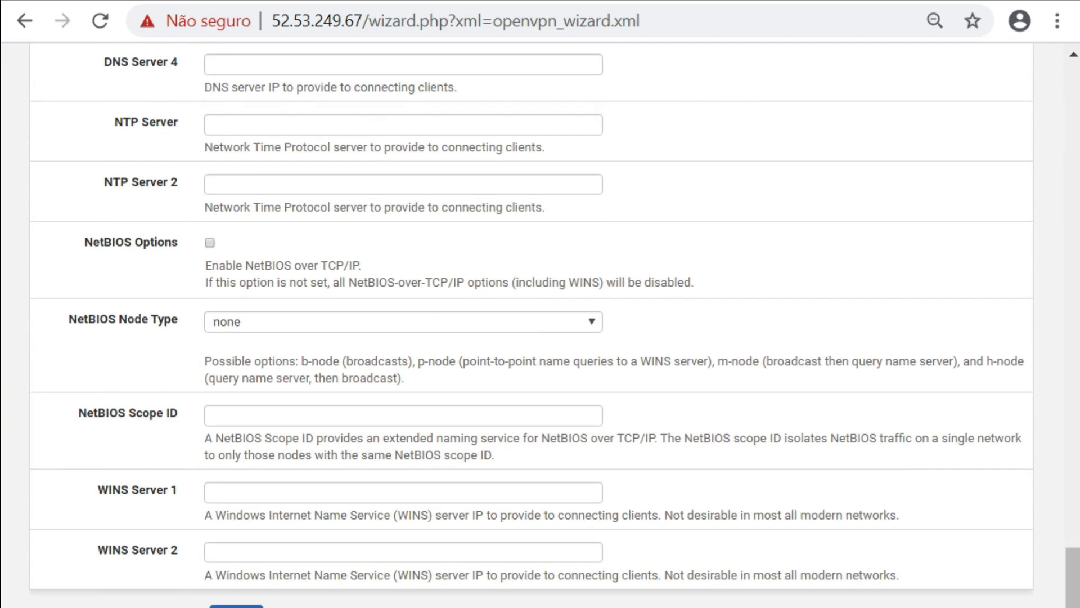
{"action": "left_click", "coordinate": [242, 603]}
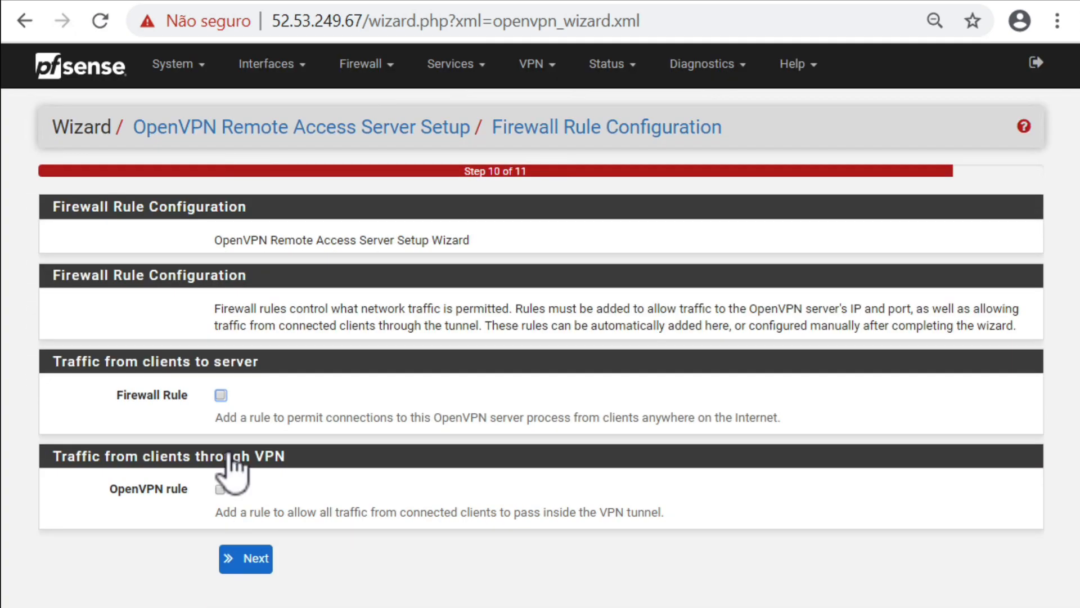
{"action": "left_click", "coordinate": [220, 395]}
{"action": "left_click", "coordinate": [220, 489]}
{"action": "left_click", "coordinate": [243, 560]}
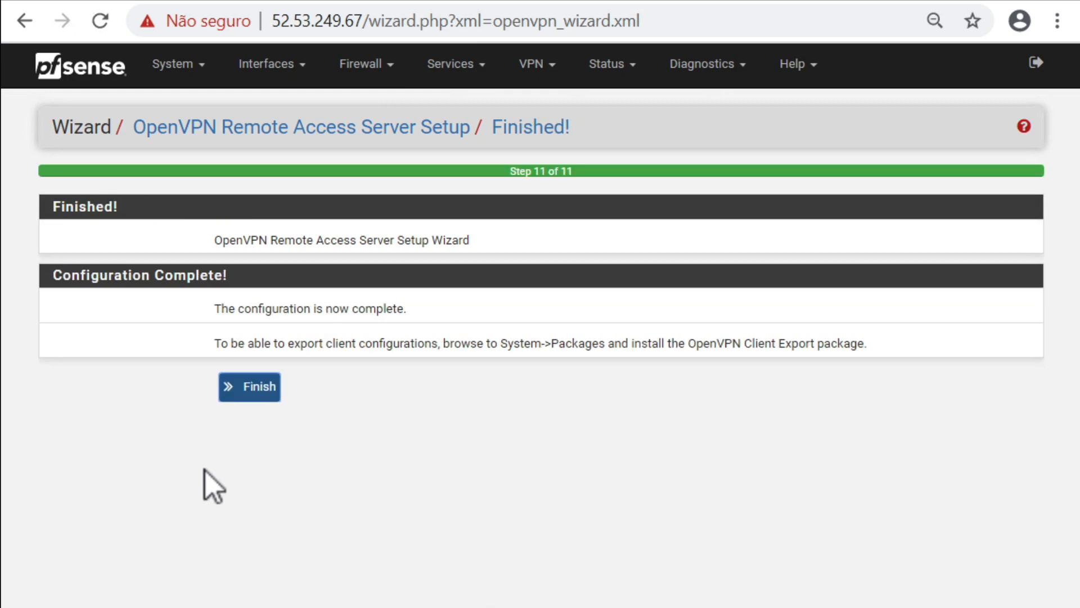
{"action": "left_click", "coordinate": [252, 395]}
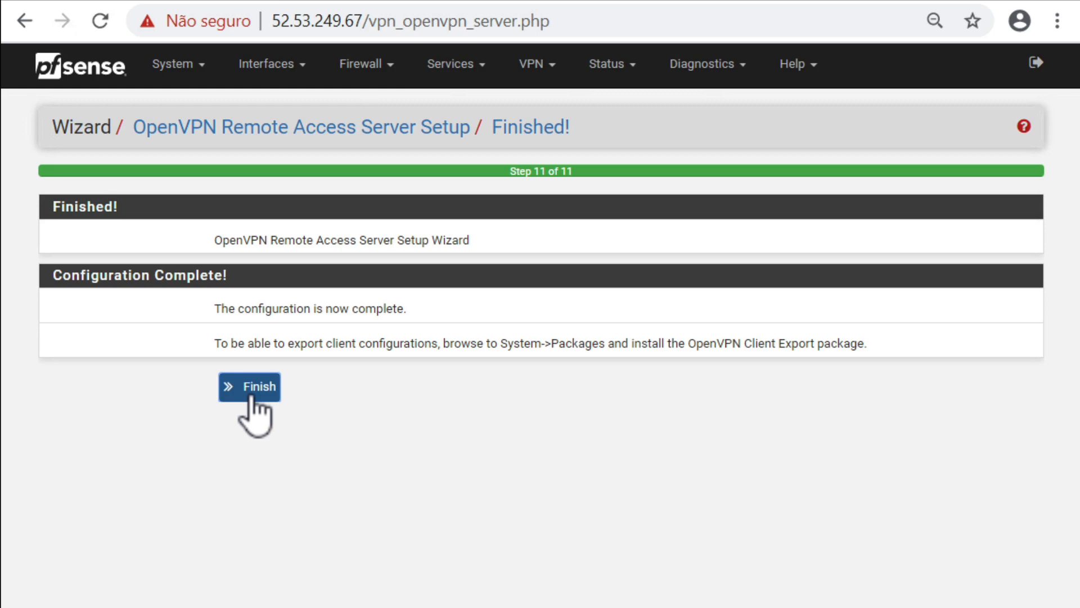
Open the System > Advanced > Miscellaneous settings.
{"action": "left_click", "coordinate": [181, 70]}
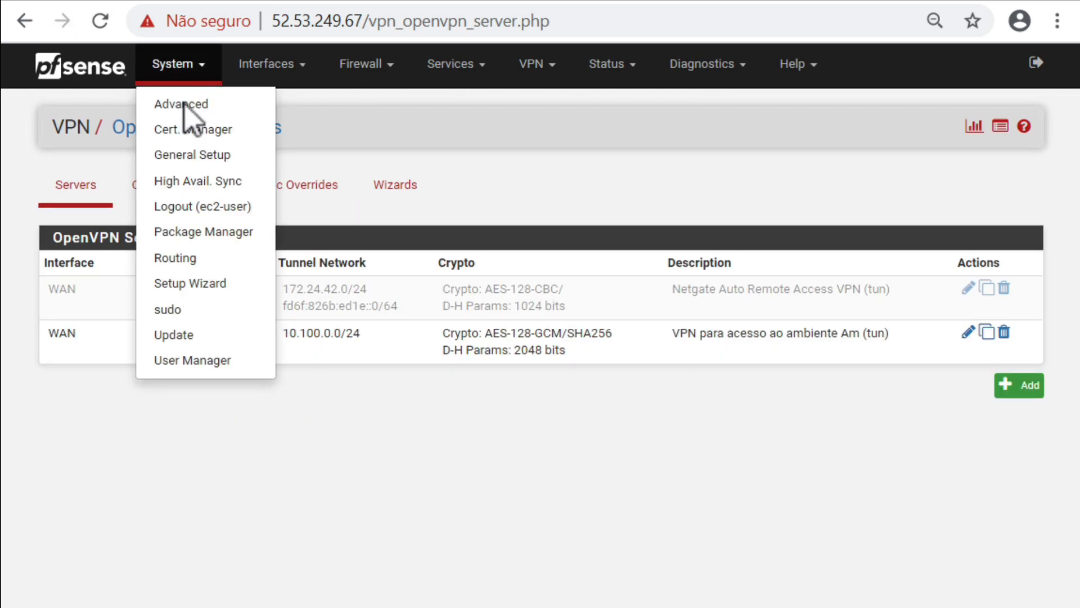
{"action": "left_click", "coordinate": [163, 104]}
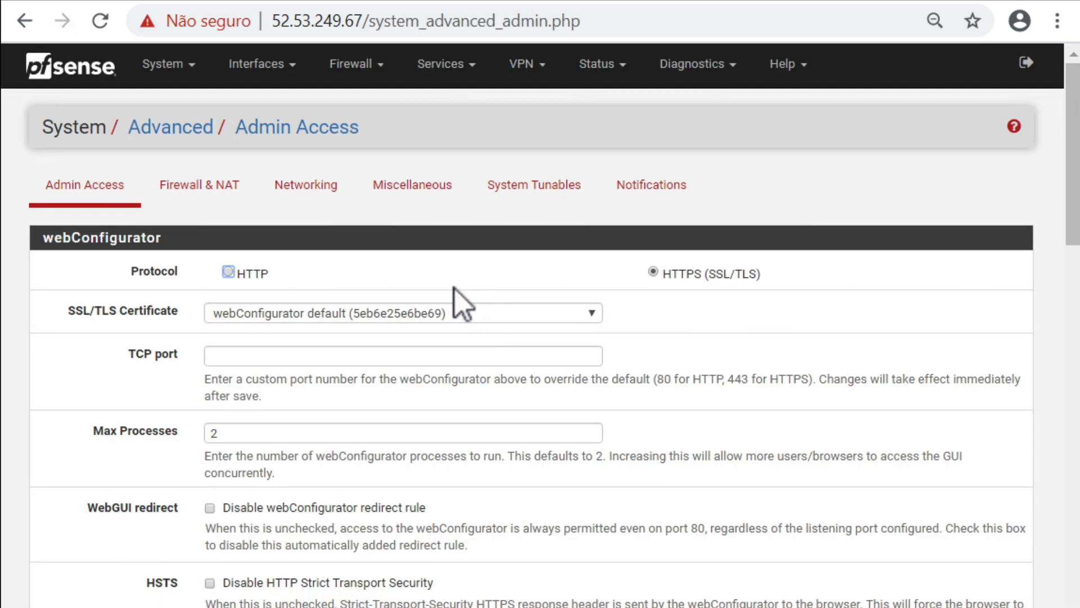
{"action": "left_click", "coordinate": [443, 195]}
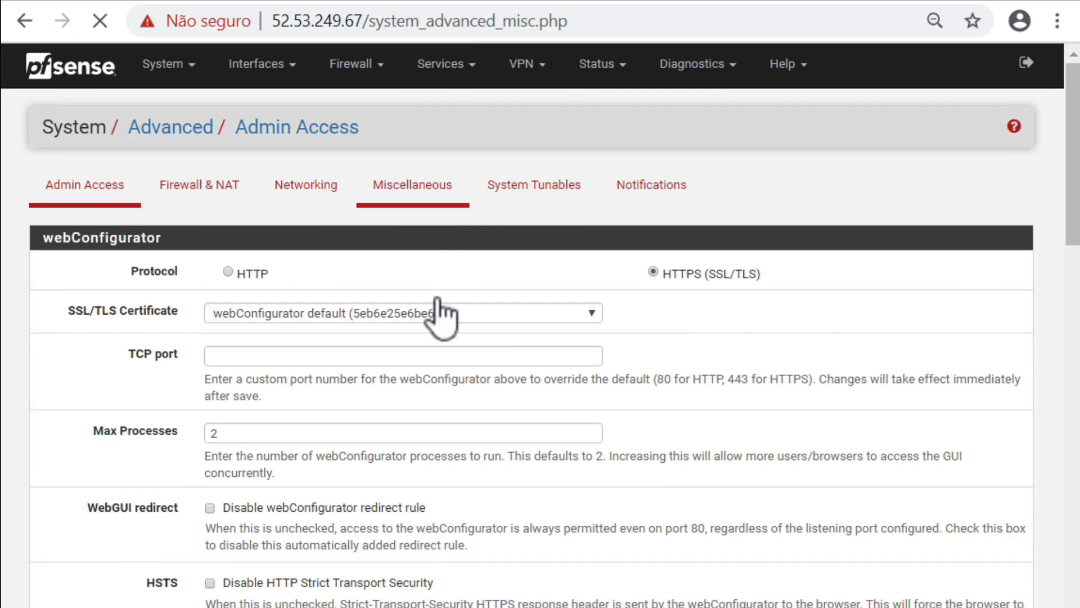
{"action": "scroll", "coordinate": [552, 557], "scroll_direction": "down", "scroll_amount": 8}
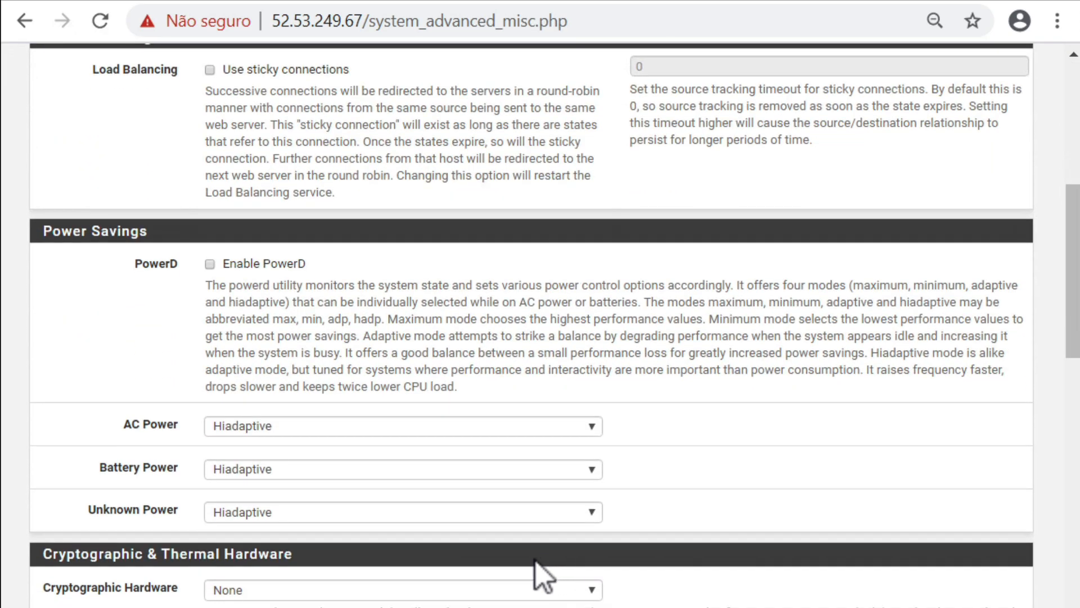
{"action": "scroll", "coordinate": [530, 570], "scroll_direction": "down", "scroll_amount": 3}
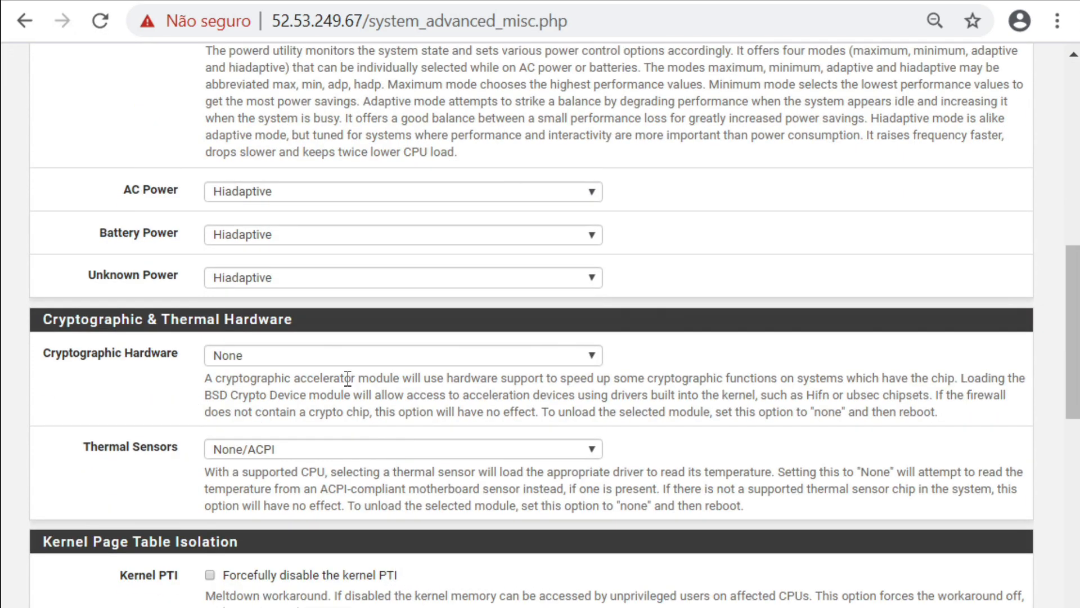
{"action": "scroll", "coordinate": [381, 471], "scroll_direction": "down", "scroll_amount": 2}
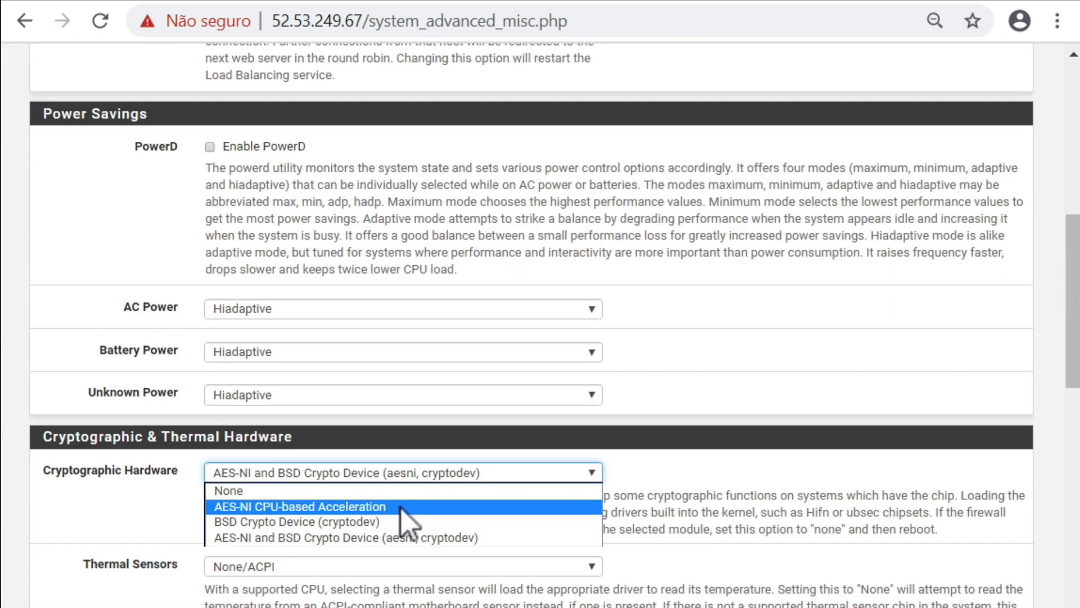
Set Cryptographic Hardware to AES-NI CPU-based Acceleration and save.
{"action": "left_click", "coordinate": [409, 507]}
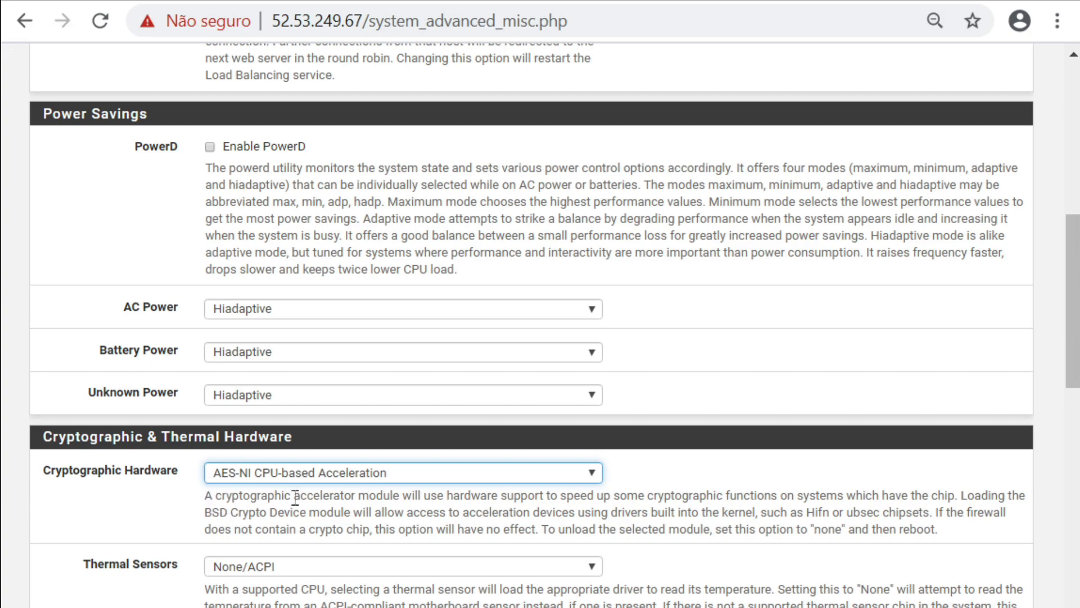
{"action": "left_click", "coordinate": [465, 474]}
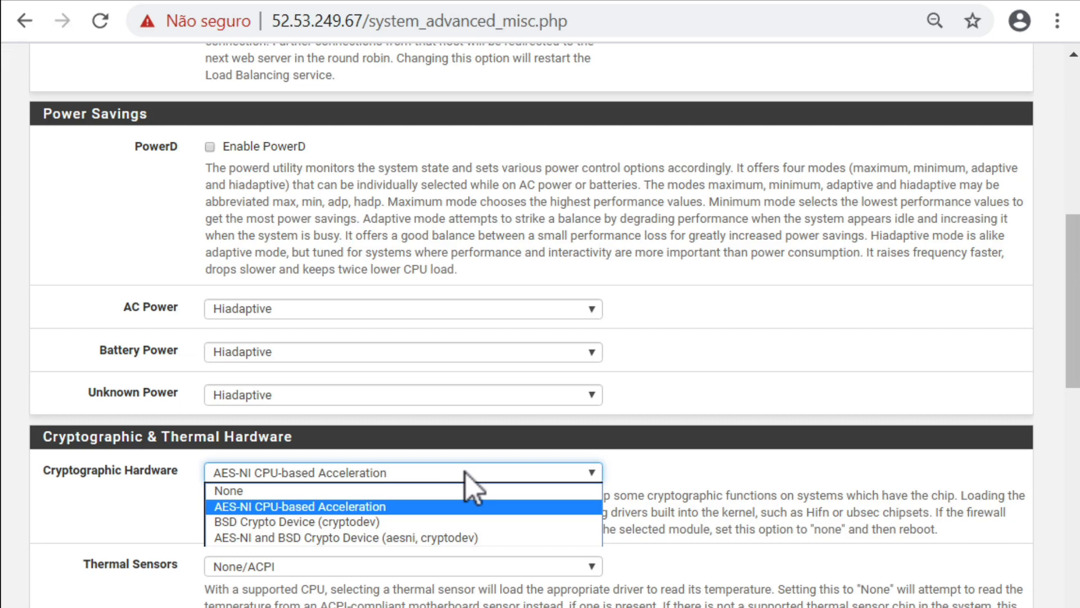
{"action": "left_click", "coordinate": [445, 506]}
{"action": "scroll", "coordinate": [516, 525], "scroll_direction": "down", "scroll_amount": 5}
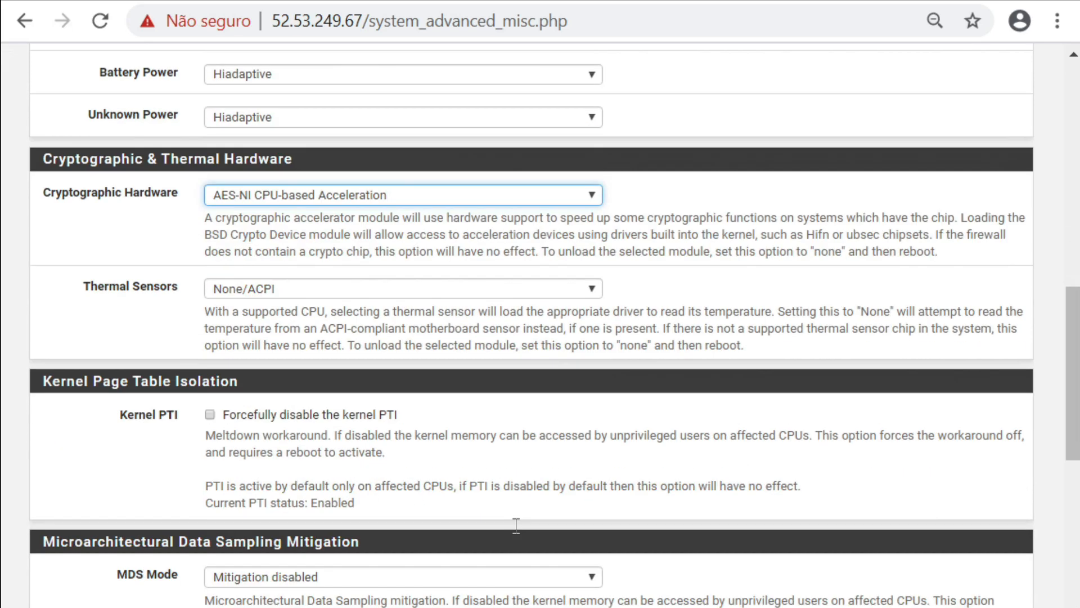
{"action": "scroll", "coordinate": [516, 525], "scroll_direction": "down", "scroll_amount": 10}
{"action": "left_click", "coordinate": [236, 606]}
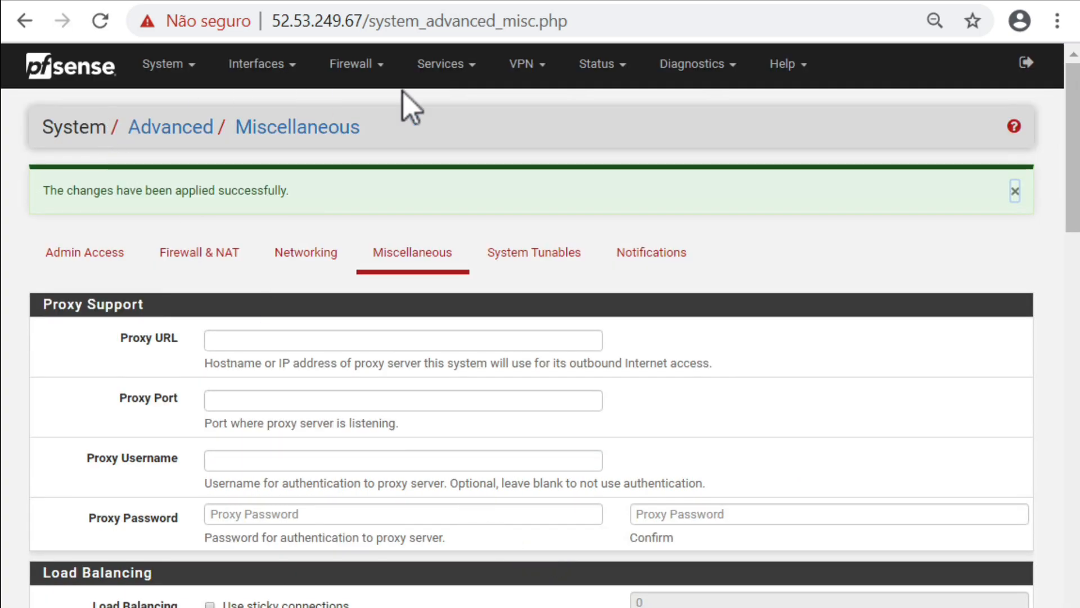
{"action": "left_click", "coordinate": [707, 66]}
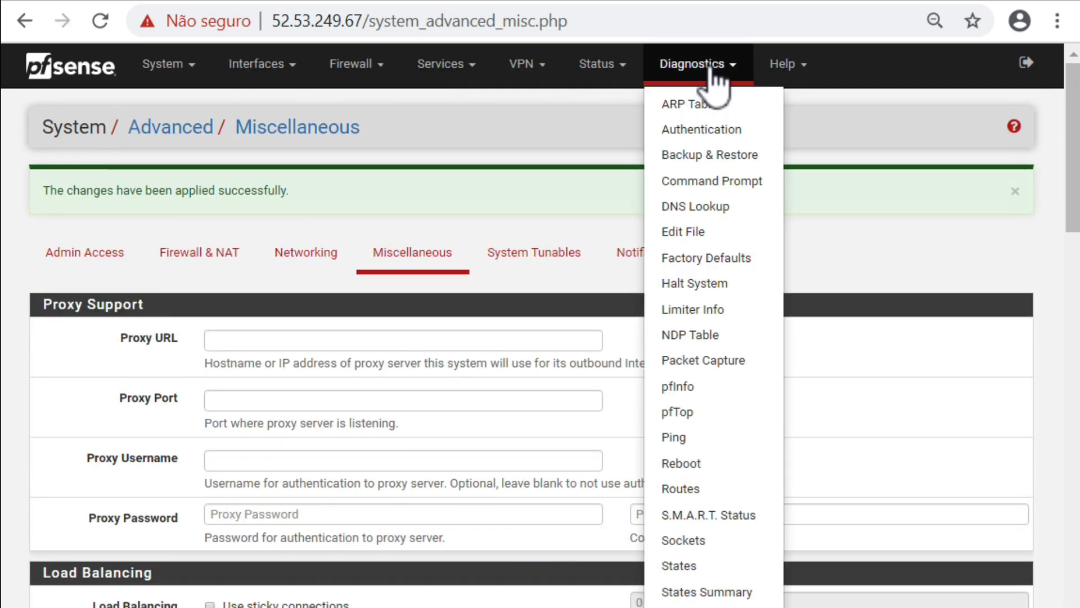
Reboot the pfSense firewall from Diagnostics > Reboot and confirm.
{"action": "left_click", "coordinate": [705, 467]}
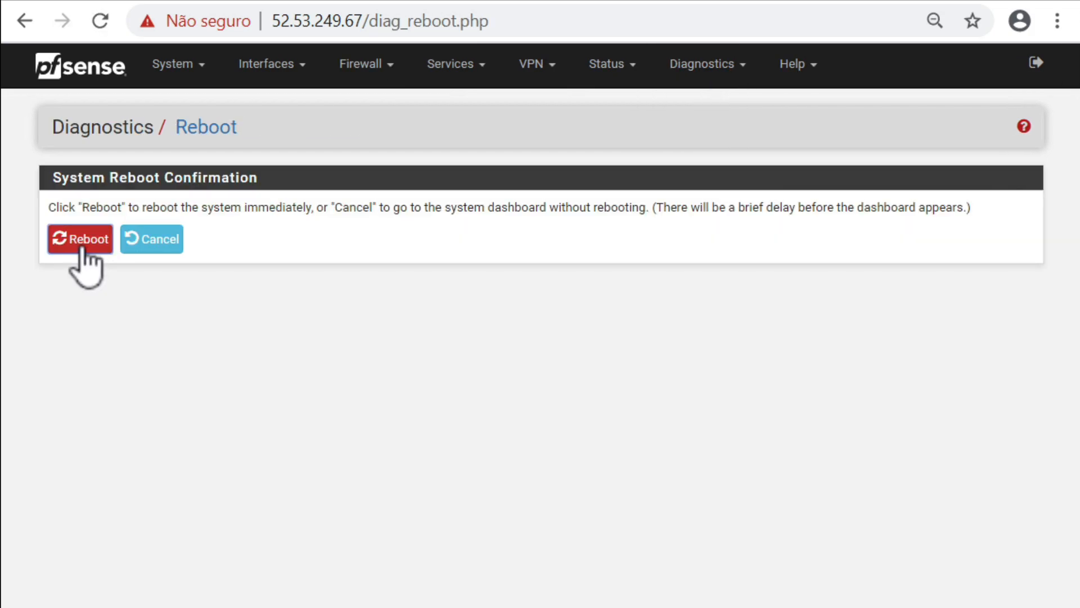
{"action": "left_click", "coordinate": [79, 240]}
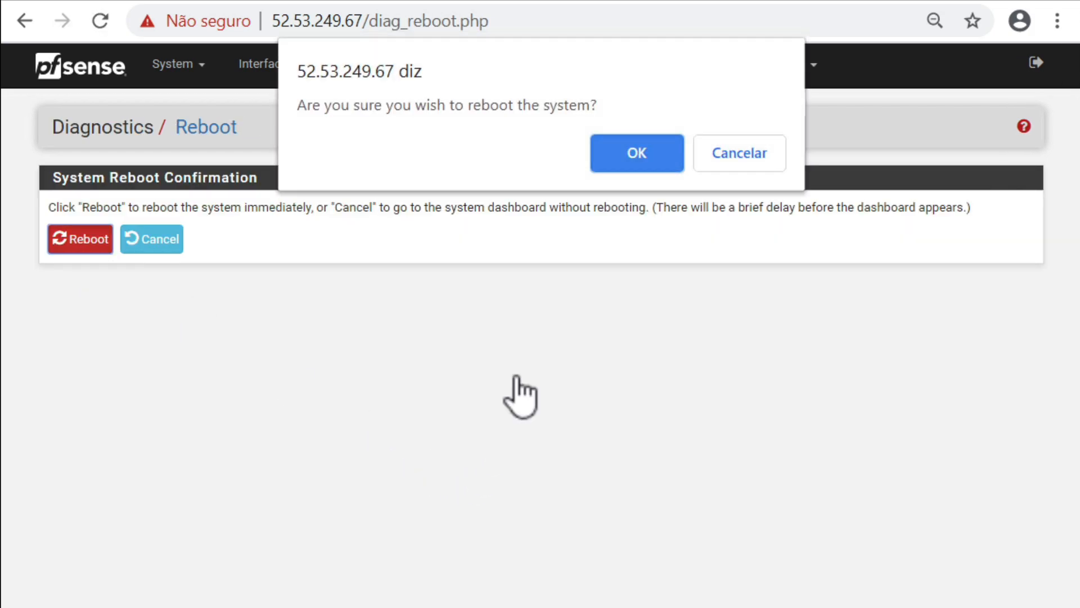
{"action": "left_click", "coordinate": [634, 171]}
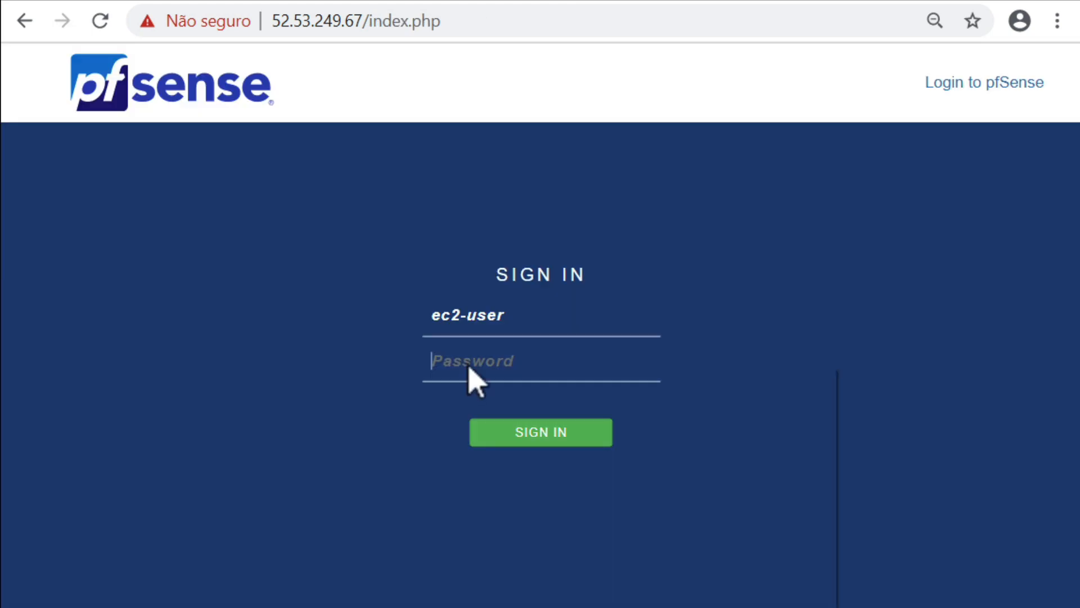
Sign back in with the pasted password and check that AES-NI CPU Crypto is active.
{"action": "right_click", "coordinate": [466, 363]}
{"action": "left_click", "coordinate": [527, 548]}
{"action": "left_click", "coordinate": [529, 433]}
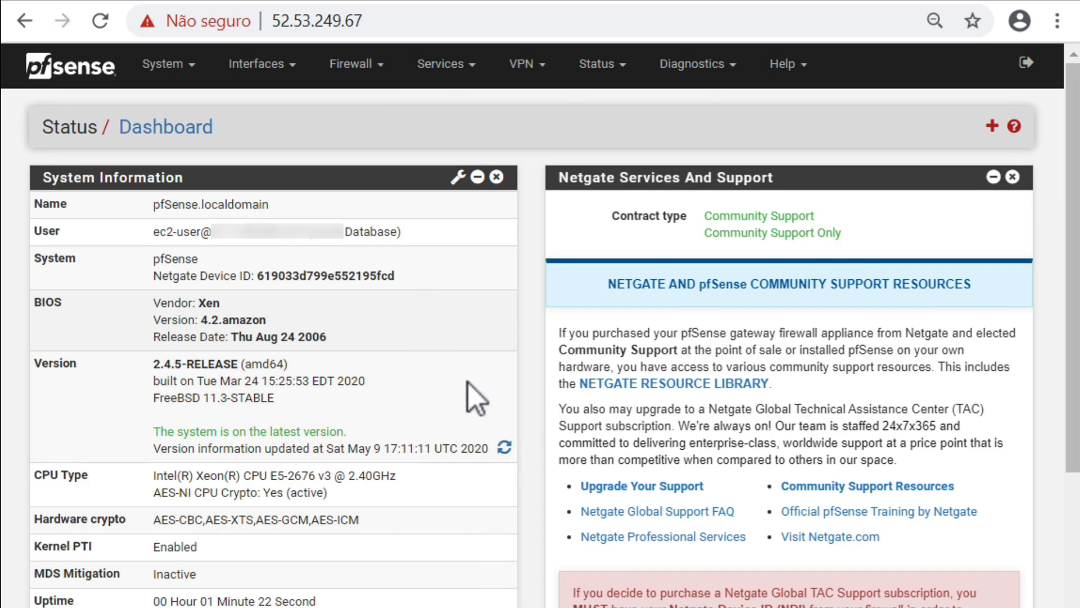
{"action": "left_click_drag", "start_coordinate": [152, 493], "coordinate": [338, 493]}
{"action": "left_click", "coordinate": [344, 492]}
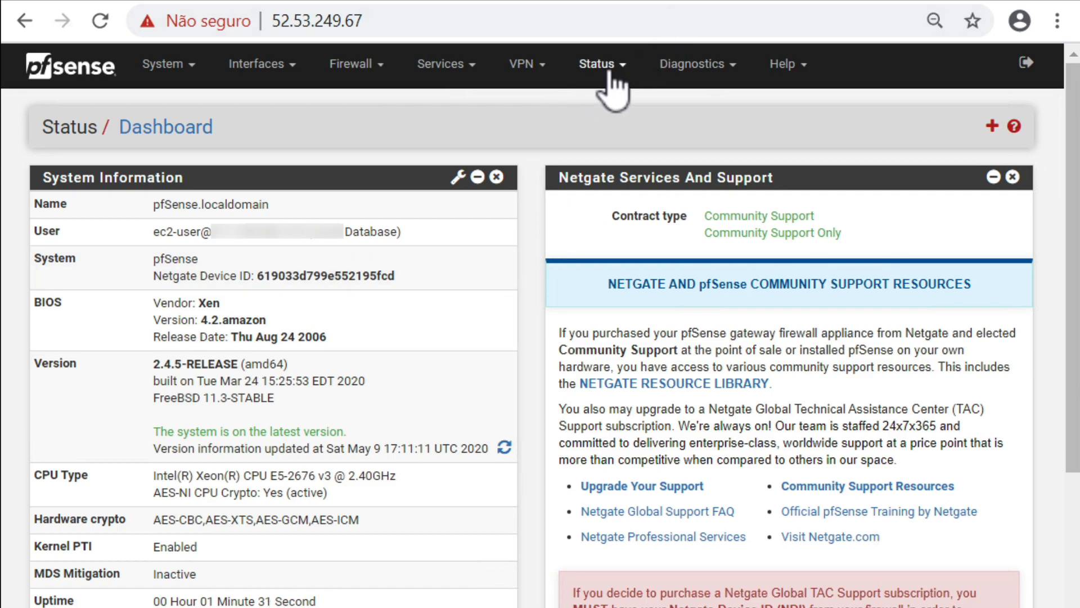
Search available packages for 'client' and install openvpn-client-export.
{"action": "left_click", "coordinate": [160, 76]}
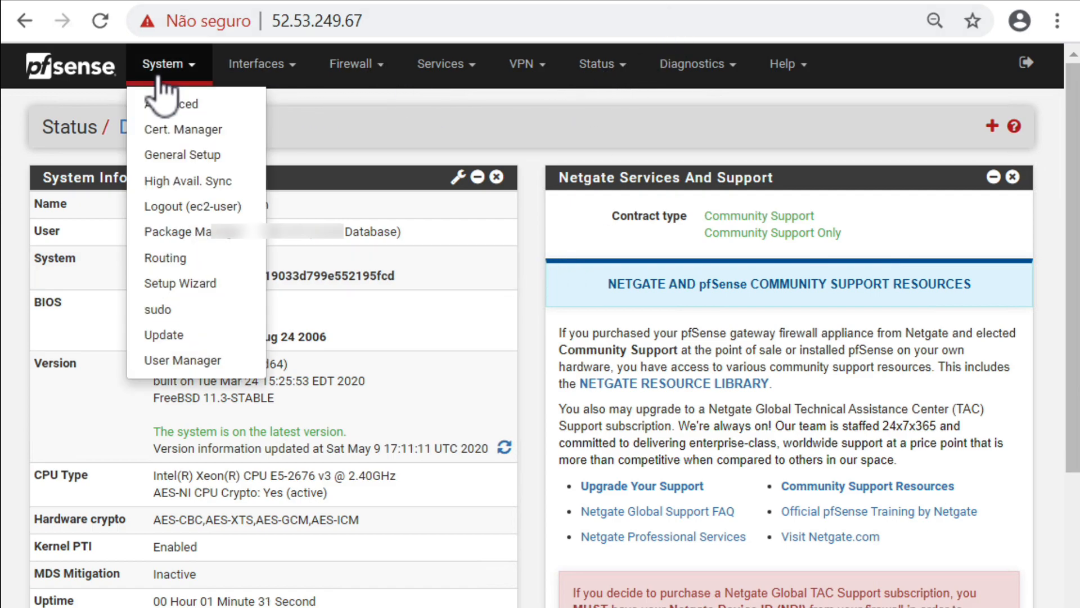
{"action": "left_click", "coordinate": [195, 236]}
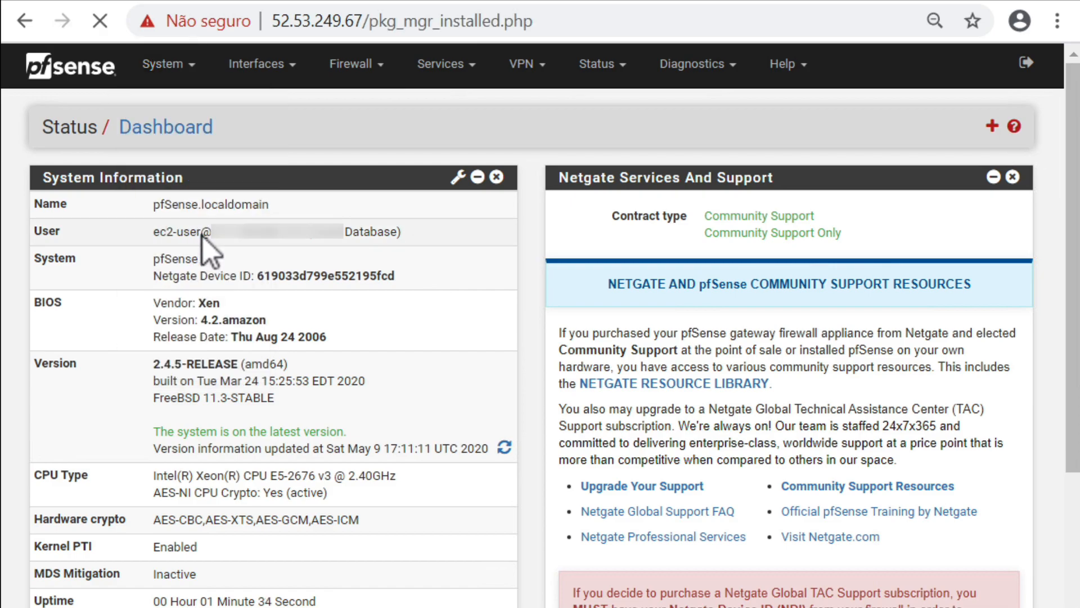
{"action": "left_click", "coordinate": [258, 197]}
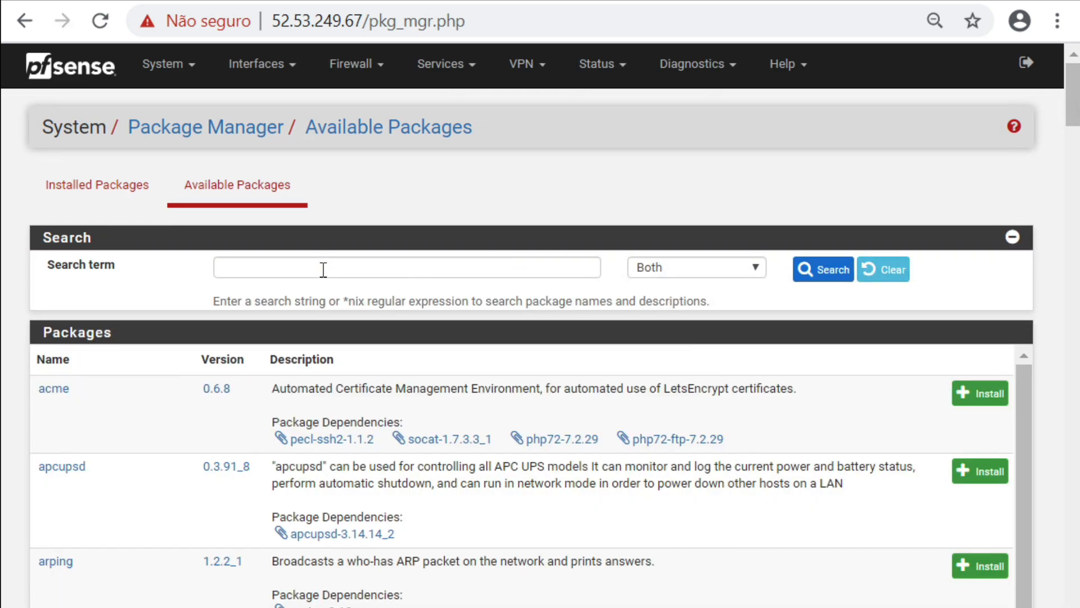
{"action": "left_click", "coordinate": [323, 264]}
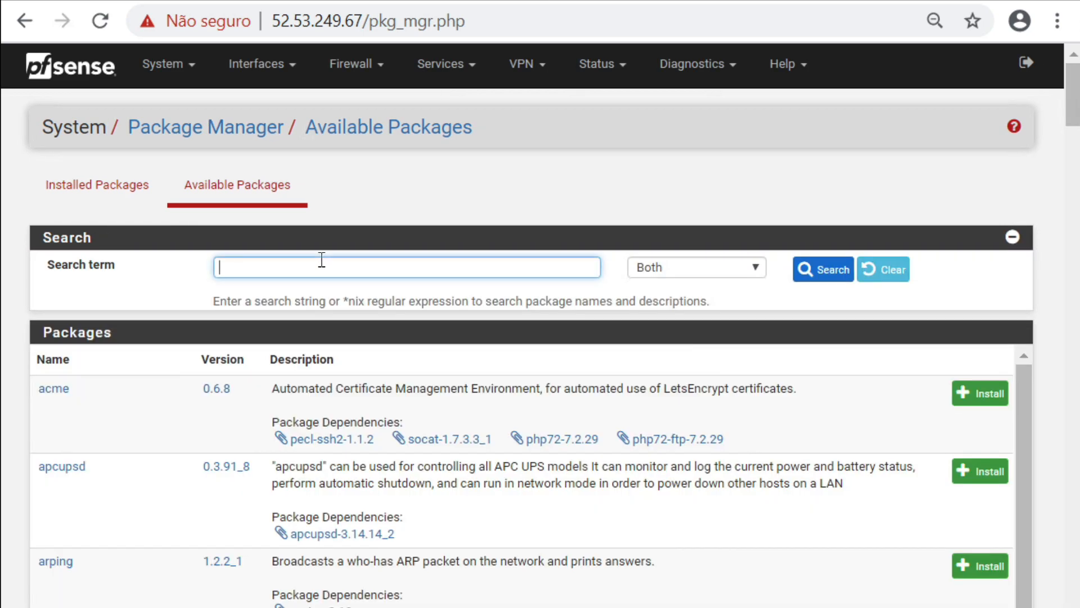
{"action": "type", "text": "client"}
{"action": "key", "text": "Return"}
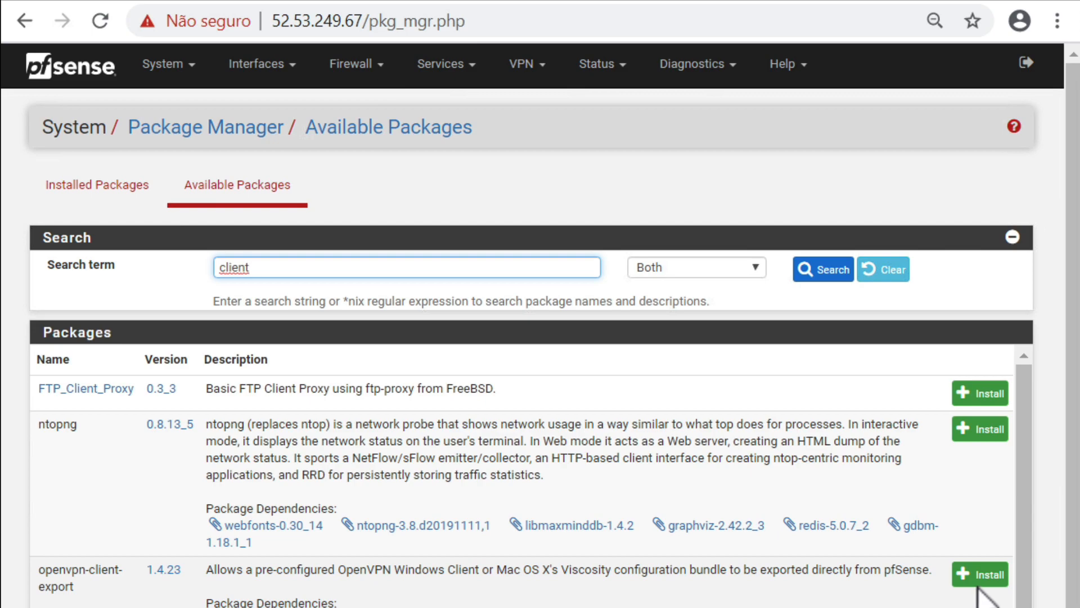
{"action": "left_click", "coordinate": [996, 573]}
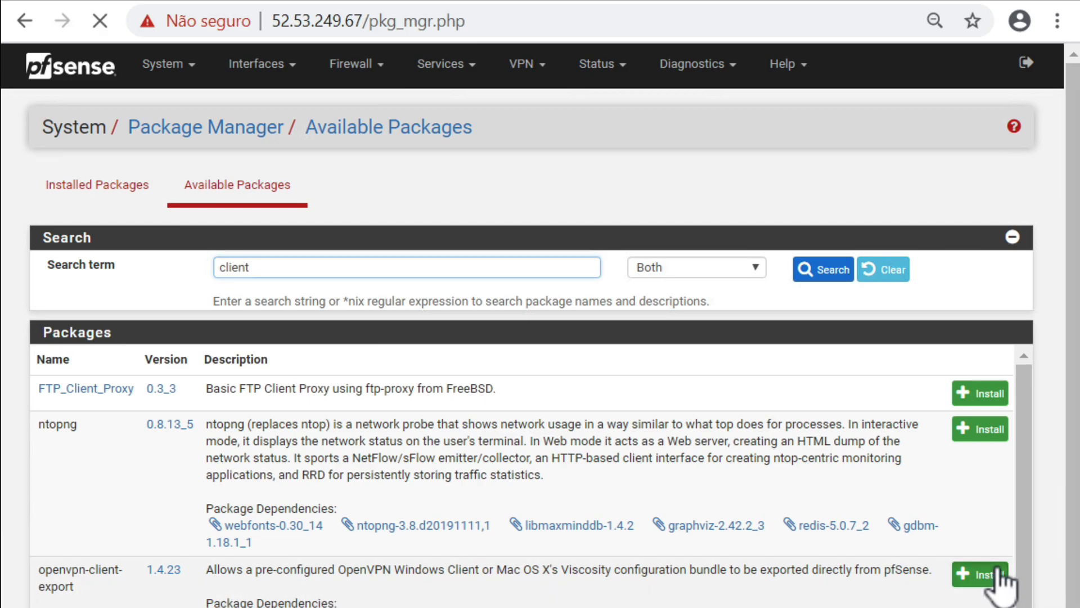
{"action": "left_click", "coordinate": [104, 275]}
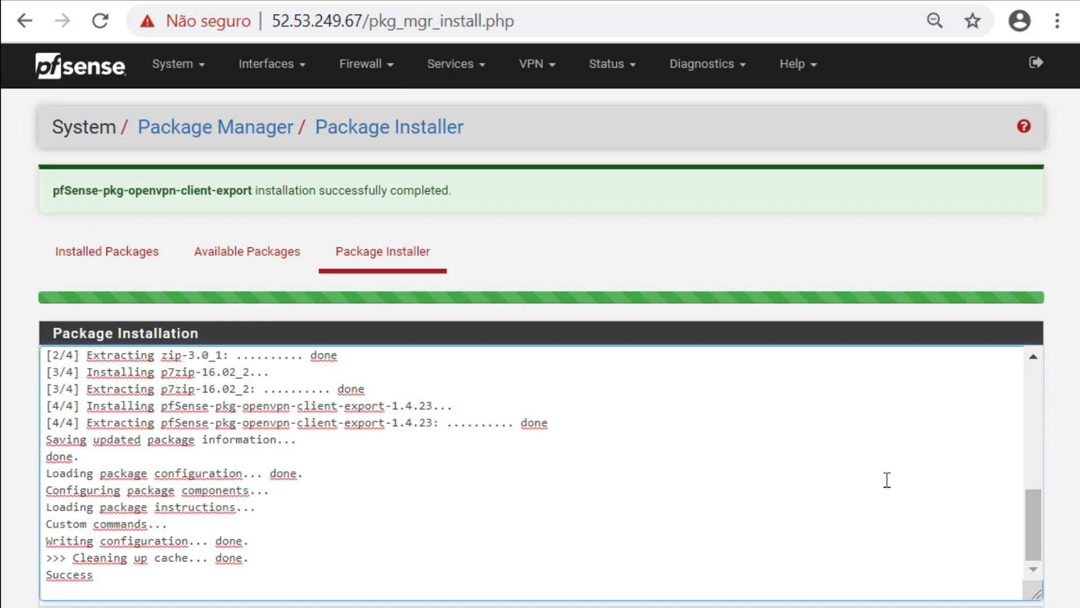
Navigate to VPN > OpenVPN to reach the Client Export Utility page.
{"action": "left_click", "coordinate": [553, 68]}
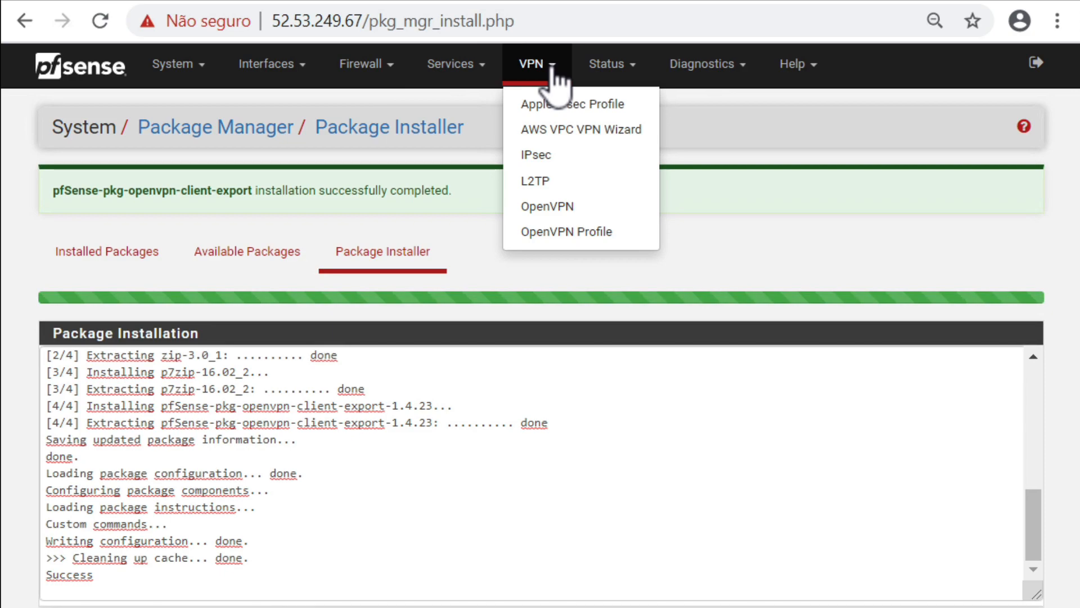
{"action": "left_click", "coordinate": [556, 208]}
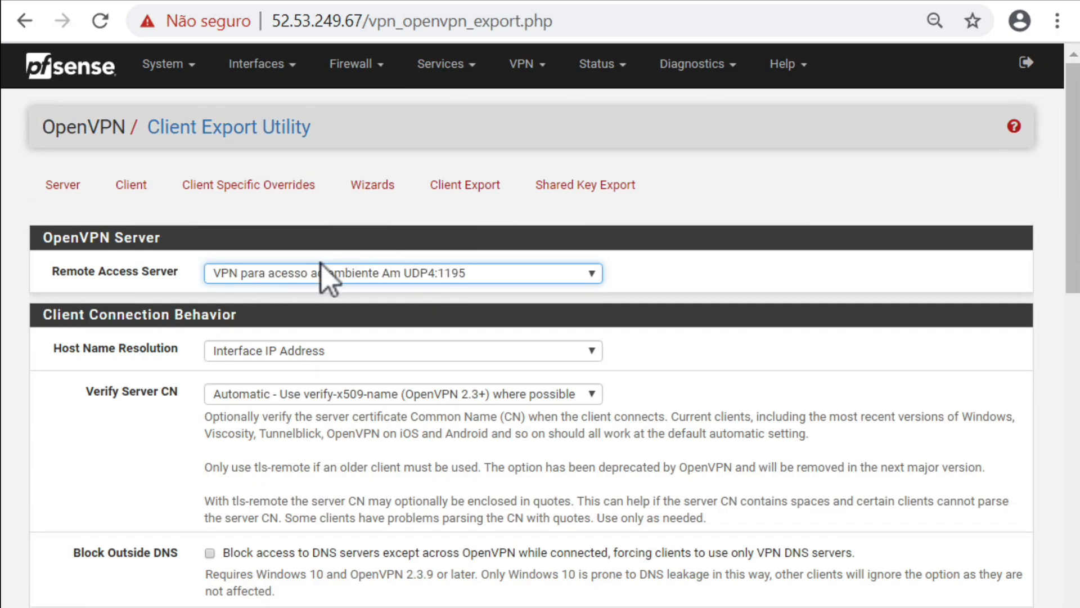
{"action": "left_click", "coordinate": [191, 82]}
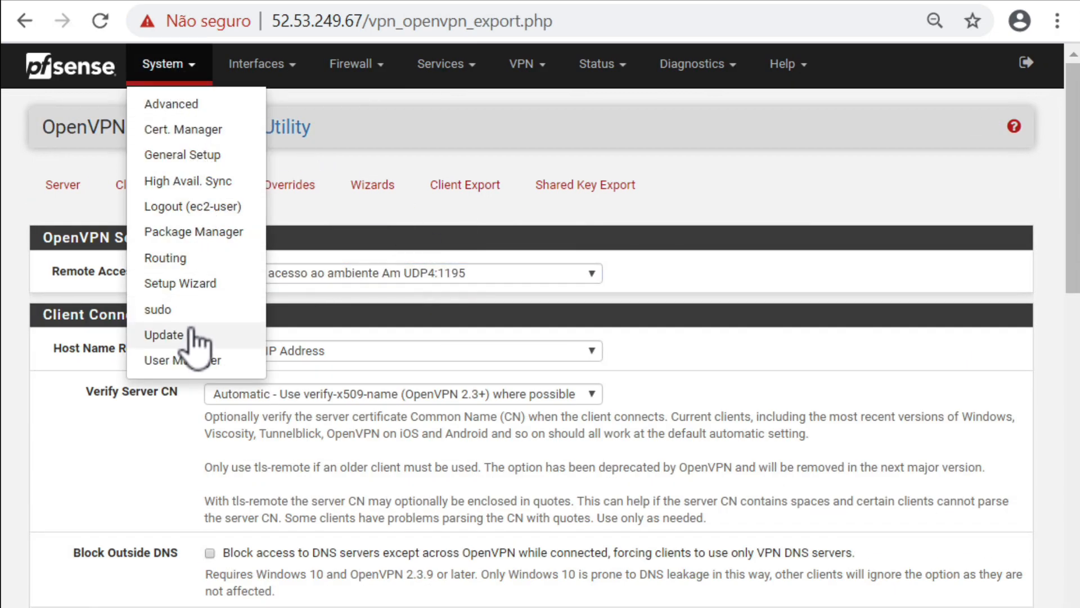
Start a new user in User Manager with username npro and a password.
{"action": "left_click", "coordinate": [184, 360]}
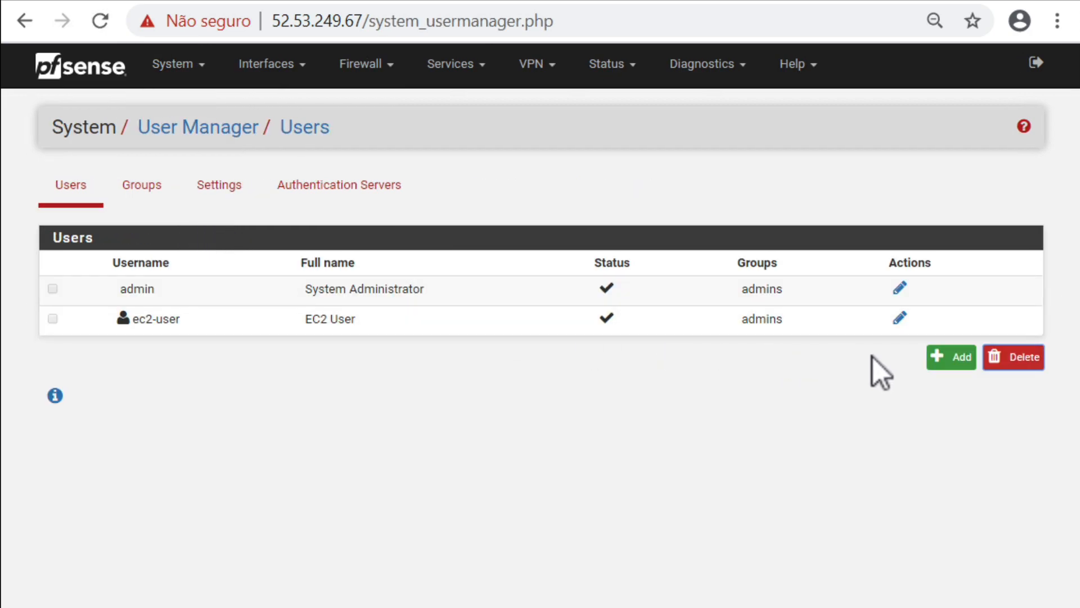
{"action": "left_click", "coordinate": [957, 362]}
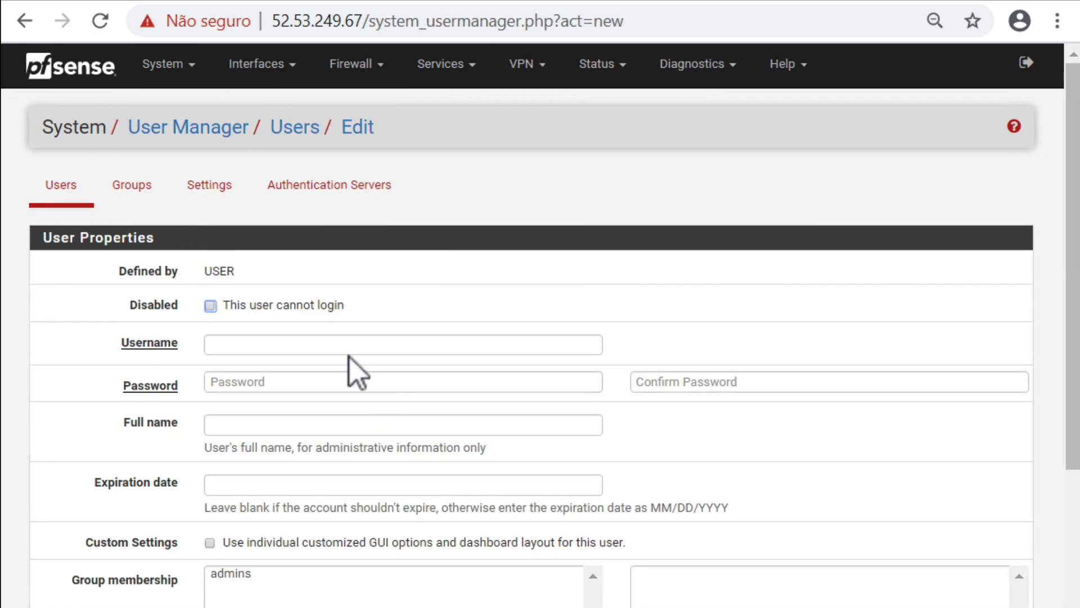
{"action": "left_click", "coordinate": [350, 350]}
{"action": "type", "text": "npro"}
{"action": "key", "text": "Tab"}
{"action": "key", "text": "Tab"}
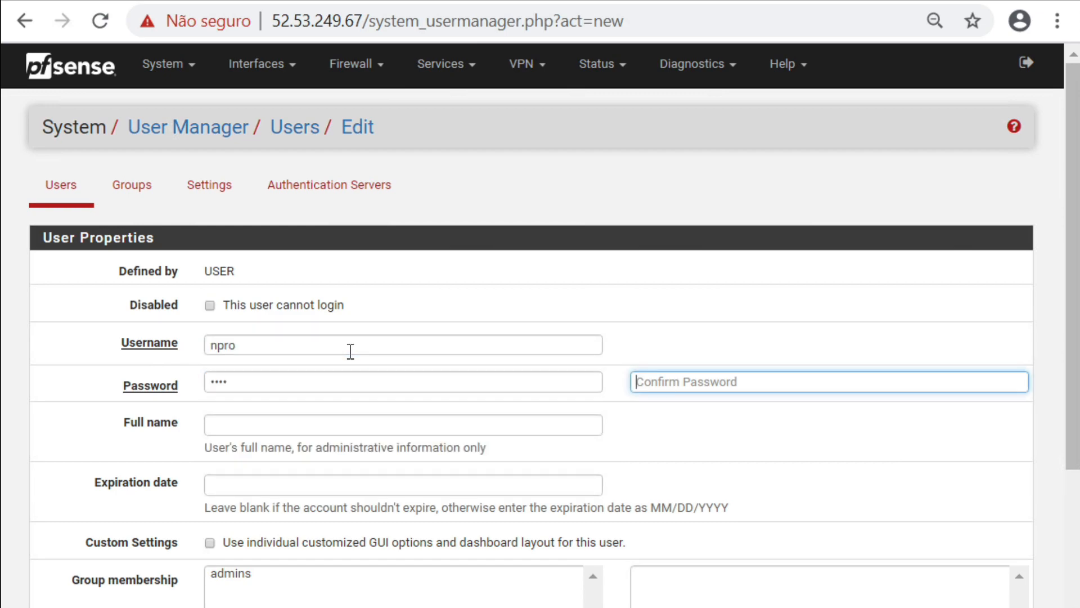
{"action": "type", "text": "•"}
{"action": "key", "text": "Tab"}
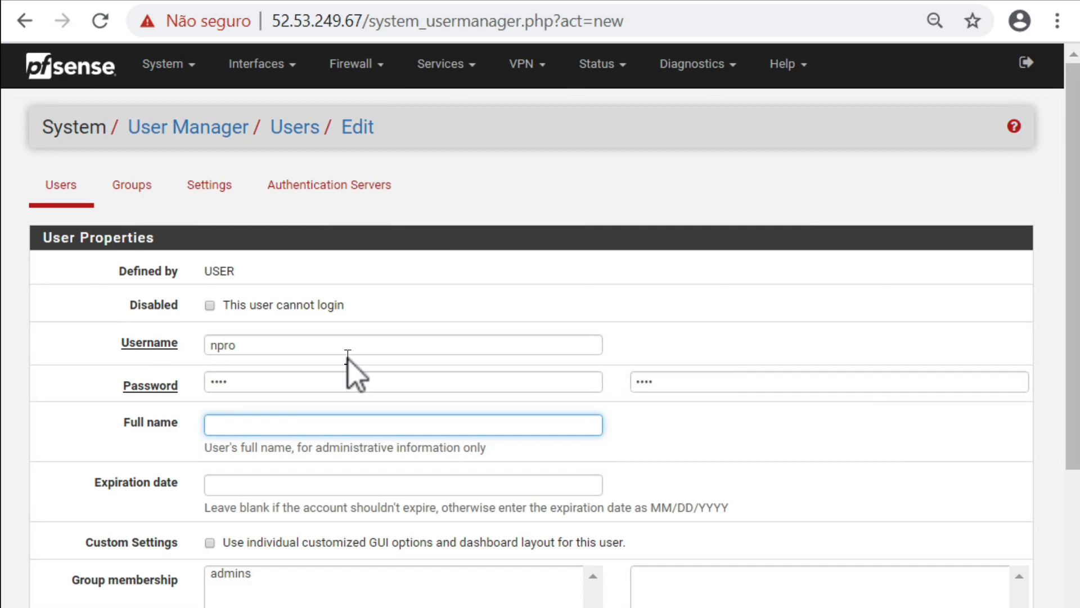
{"action": "left_click", "coordinate": [336, 374]}
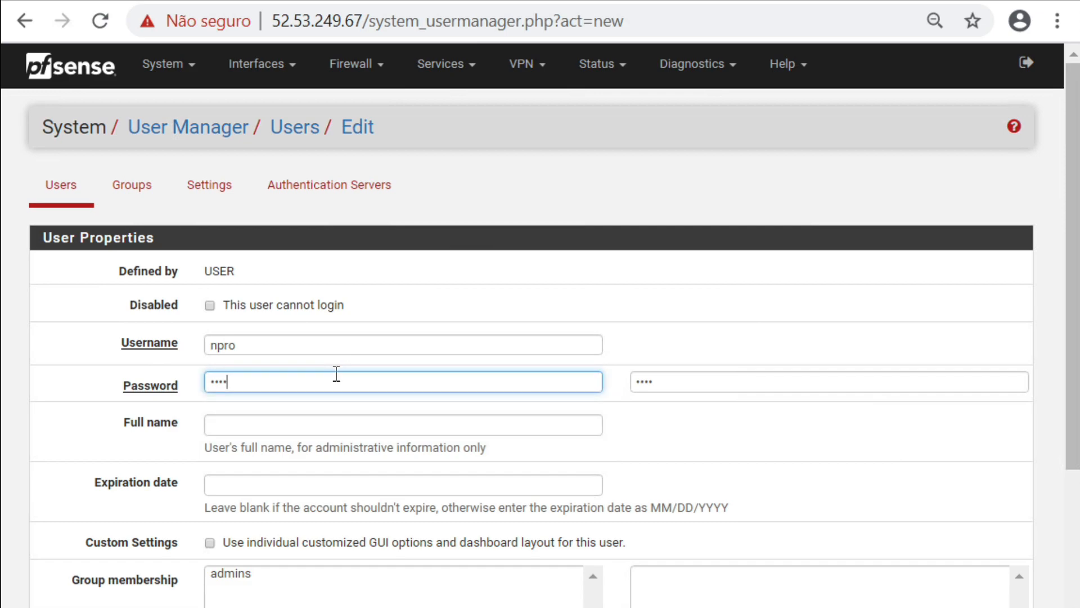
{"action": "scroll", "coordinate": [360, 543], "scroll_direction": "down", "scroll_amount": 5}
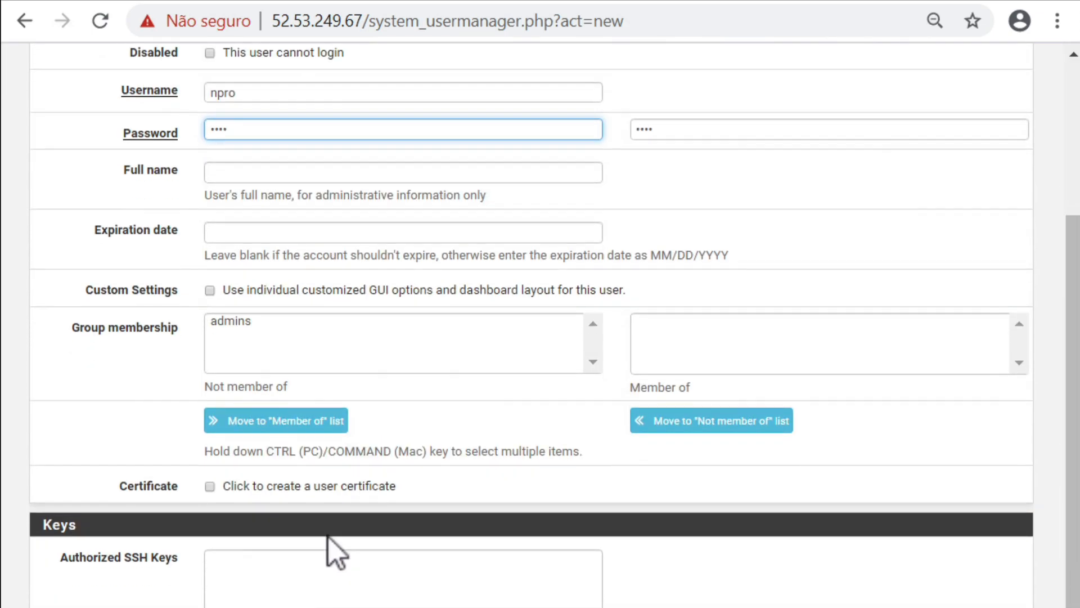
Create a user certificate for npro issued by NPRO-CA and save the user.
{"action": "left_click", "coordinate": [235, 387]}
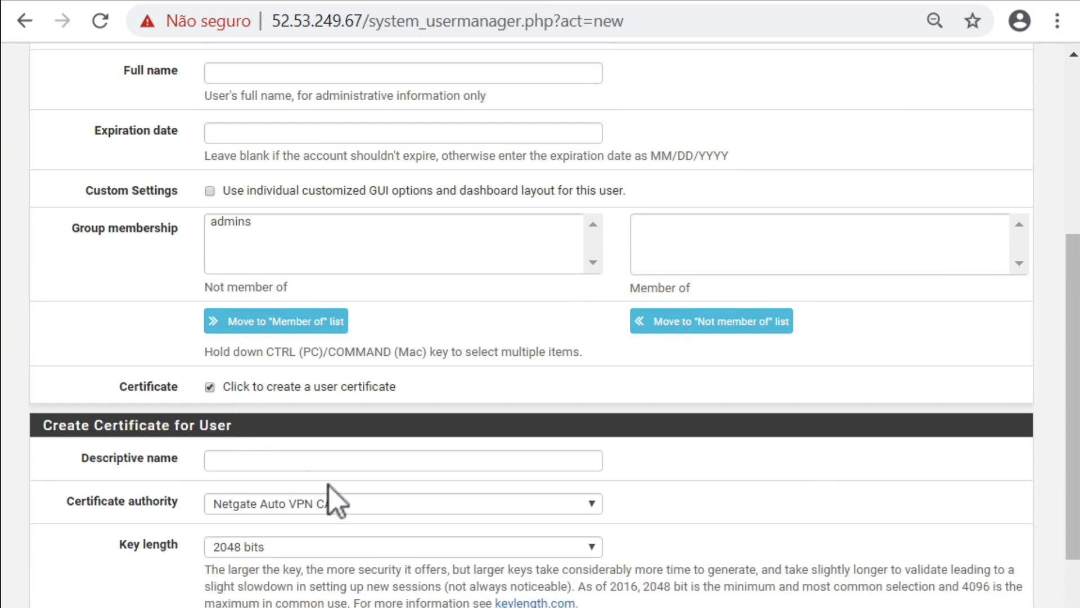
{"action": "left_click", "coordinate": [313, 459]}
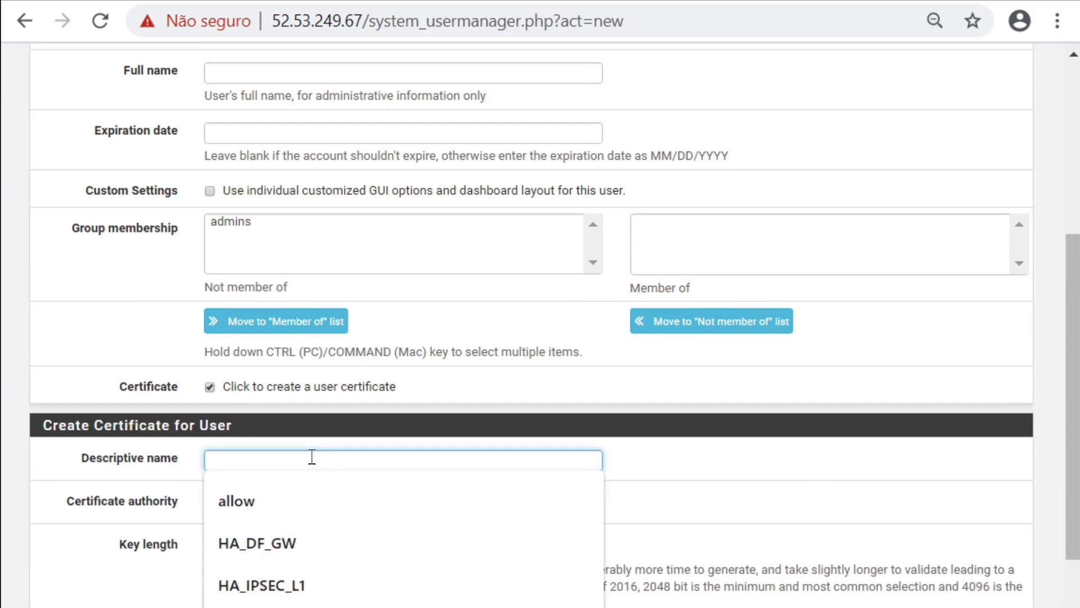
{"action": "type", "text": "bnpr"}
{"action": "type", "text": "npro"}
{"action": "left_click", "coordinate": [289, 509]}
{"action": "left_click", "coordinate": [306, 504]}
{"action": "left_click", "coordinate": [295, 509]}
{"action": "left_click", "coordinate": [260, 537]}
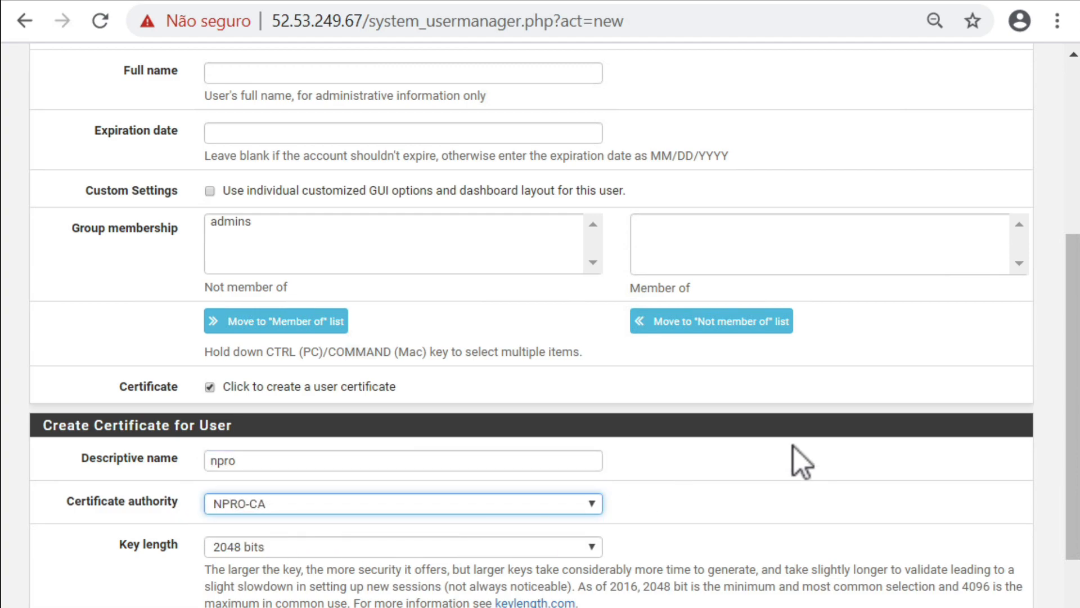
{"action": "scroll", "coordinate": [838, 509], "scroll_direction": "down", "scroll_amount": 5}
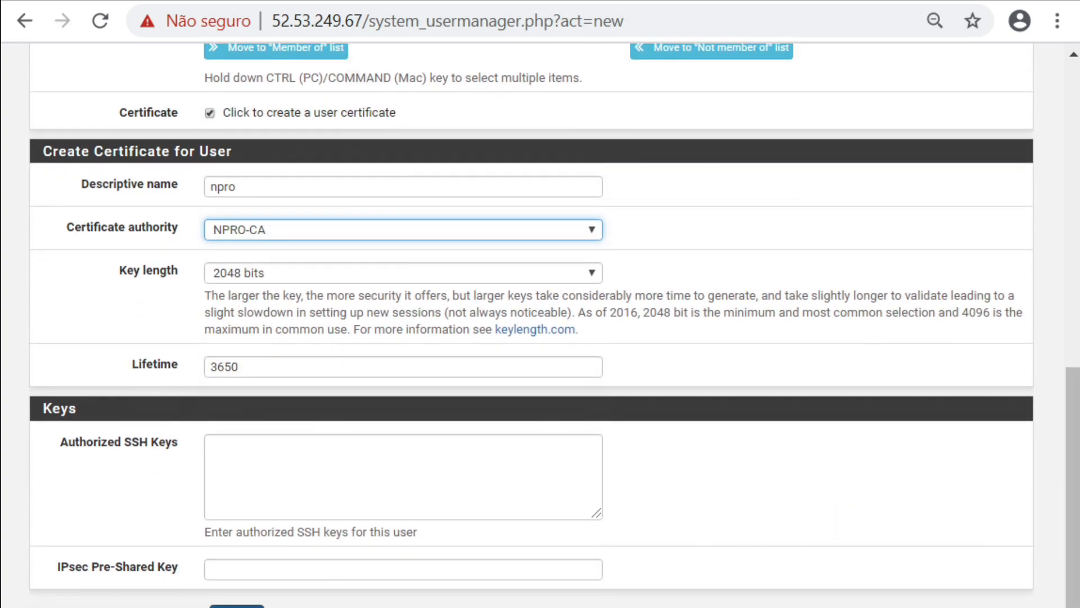
{"action": "key", "text": "Return"}
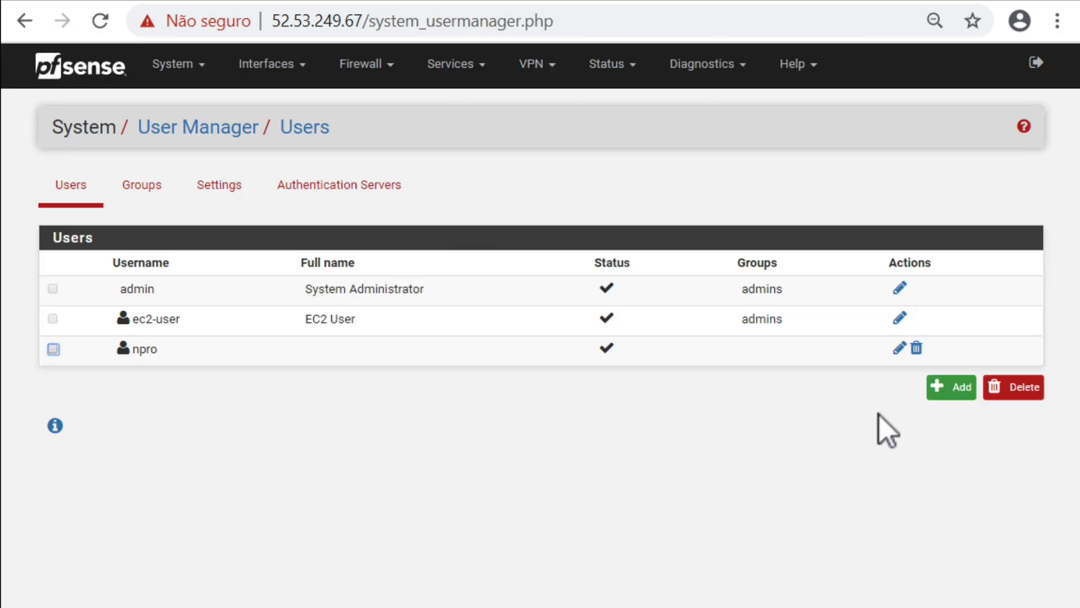
Look over the OpenVPN client export page, then go back to the pfSense dashboard.
{"action": "left_click", "coordinate": [545, 70]}
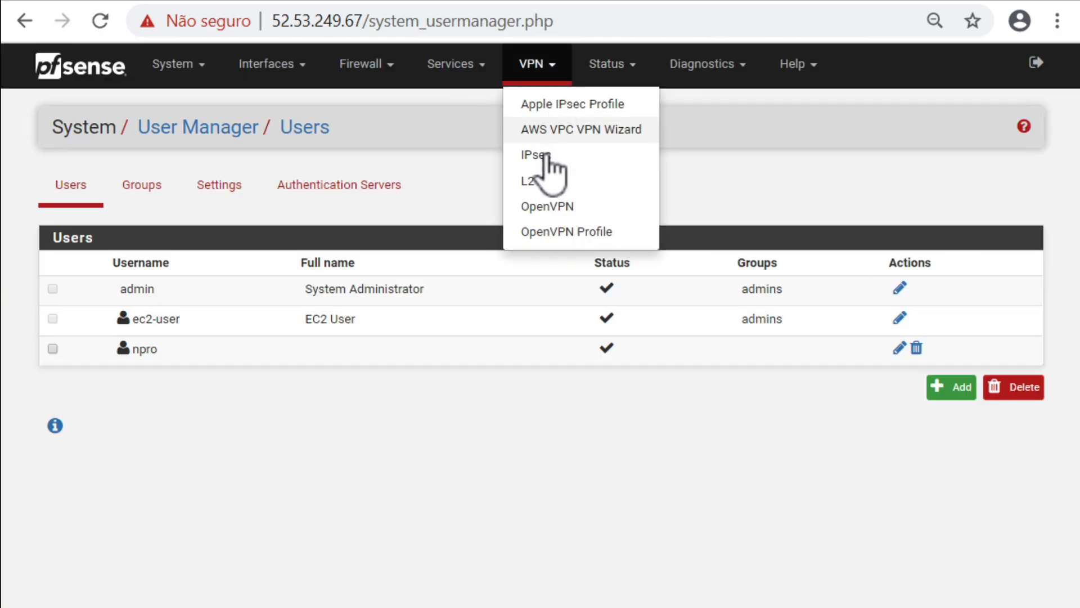
{"action": "left_click", "coordinate": [559, 209]}
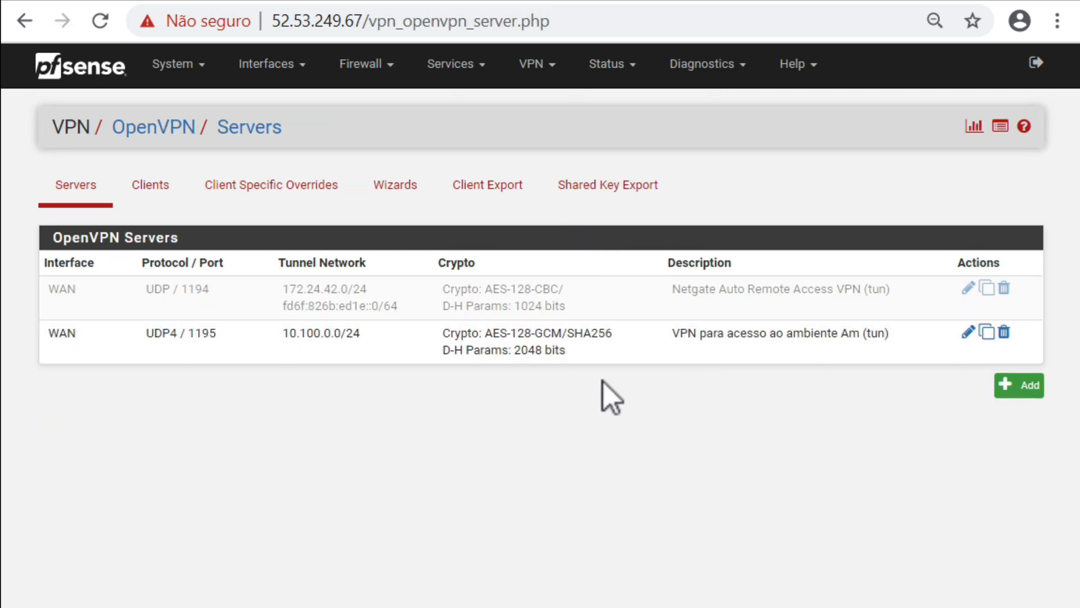
{"action": "left_click", "coordinate": [488, 186]}
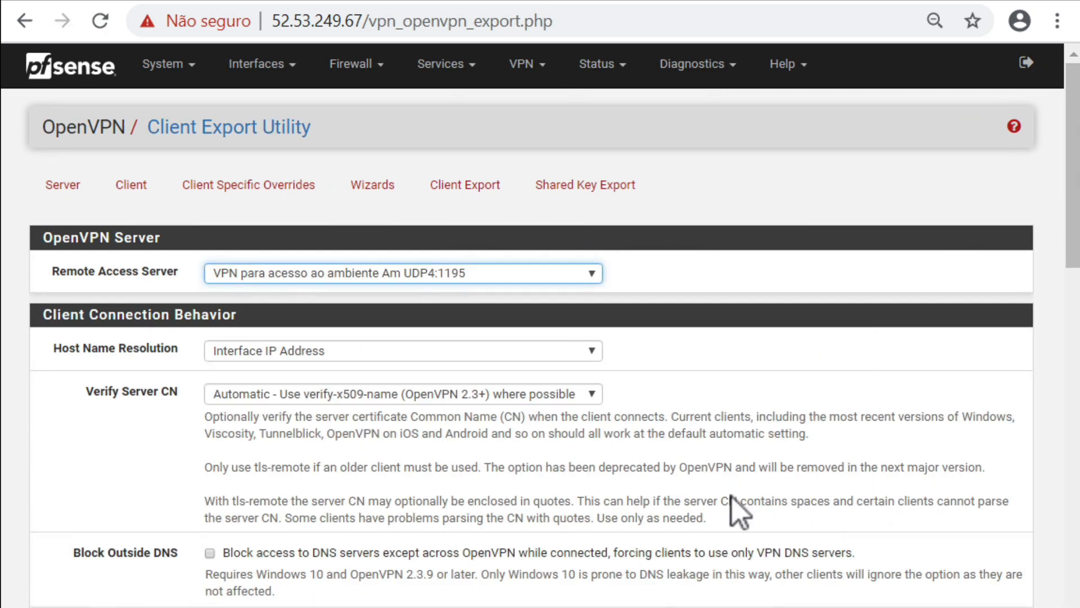
{"action": "scroll", "coordinate": [700, 450], "scroll_direction": "down", "scroll_amount": 1}
{"action": "scroll", "coordinate": [700, 450], "scroll_direction": "down", "scroll_amount": 9}
{"action": "scroll", "coordinate": [704, 457], "scroll_direction": "down", "scroll_amount": 4}
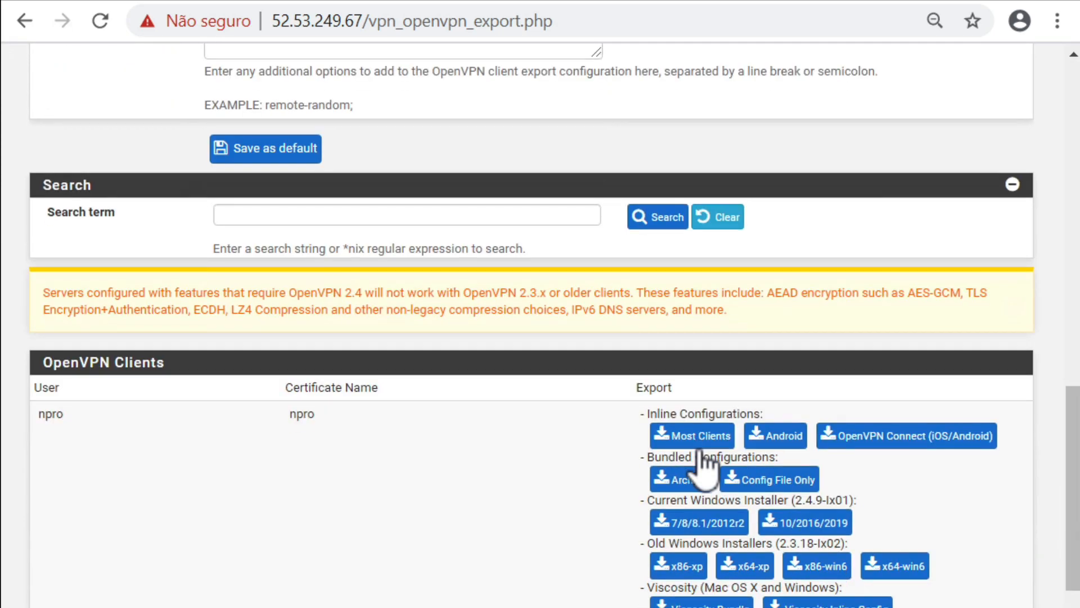
{"action": "scroll", "coordinate": [704, 462], "scroll_direction": "up", "scroll_amount": 18}
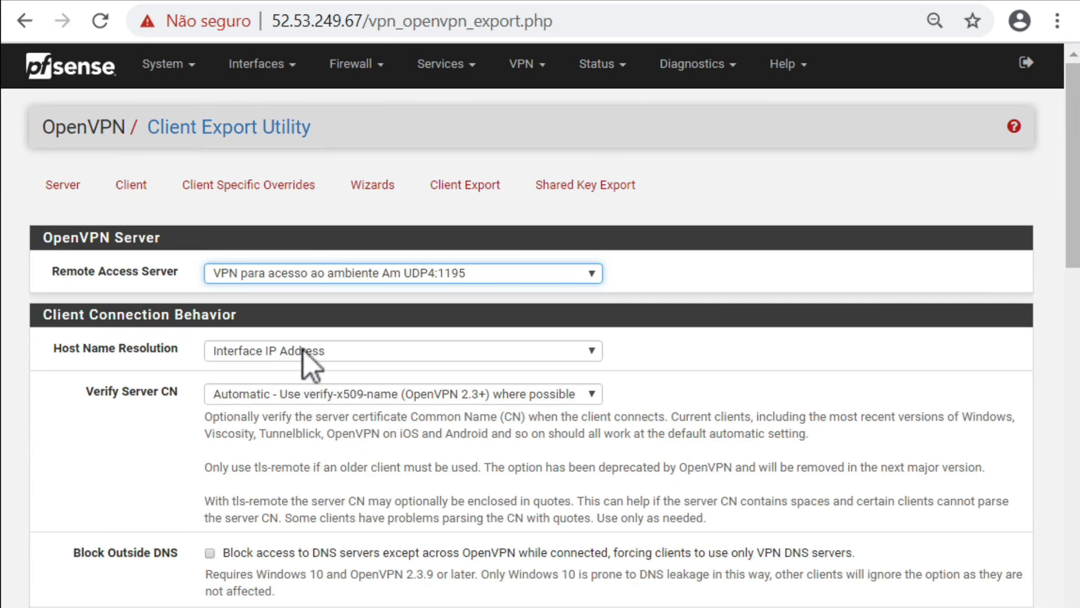
{"action": "left_click", "coordinate": [70, 68]}
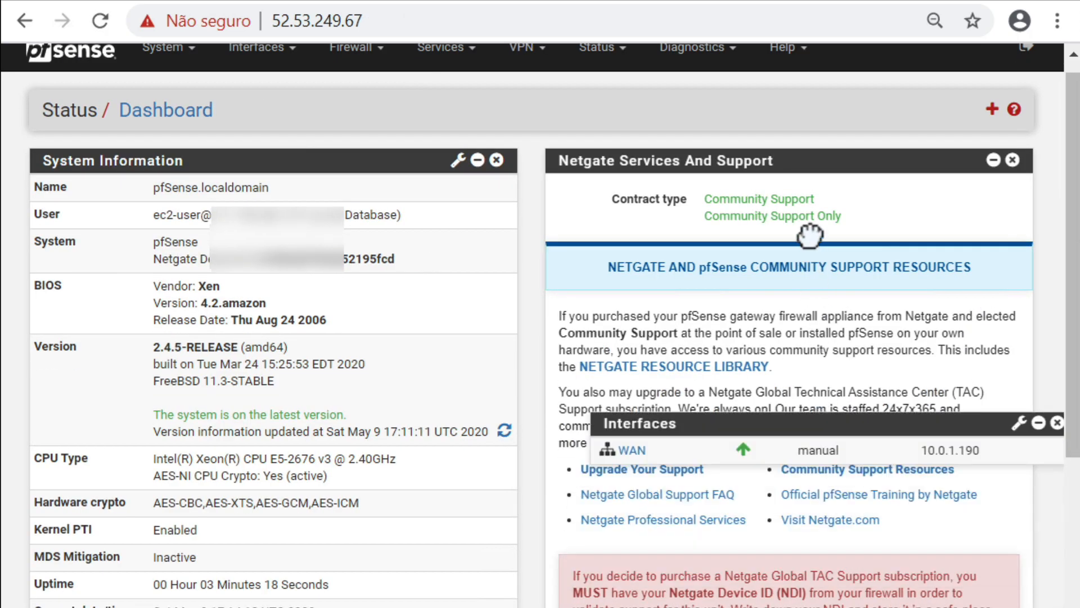
Move the Interfaces widget to the top right and add the OpenVPN widget beneath it.
{"action": "left_click_drag", "start_coordinate": [795, 416], "coordinate": [788, 177]}
{"action": "left_click", "coordinate": [970, 109]}
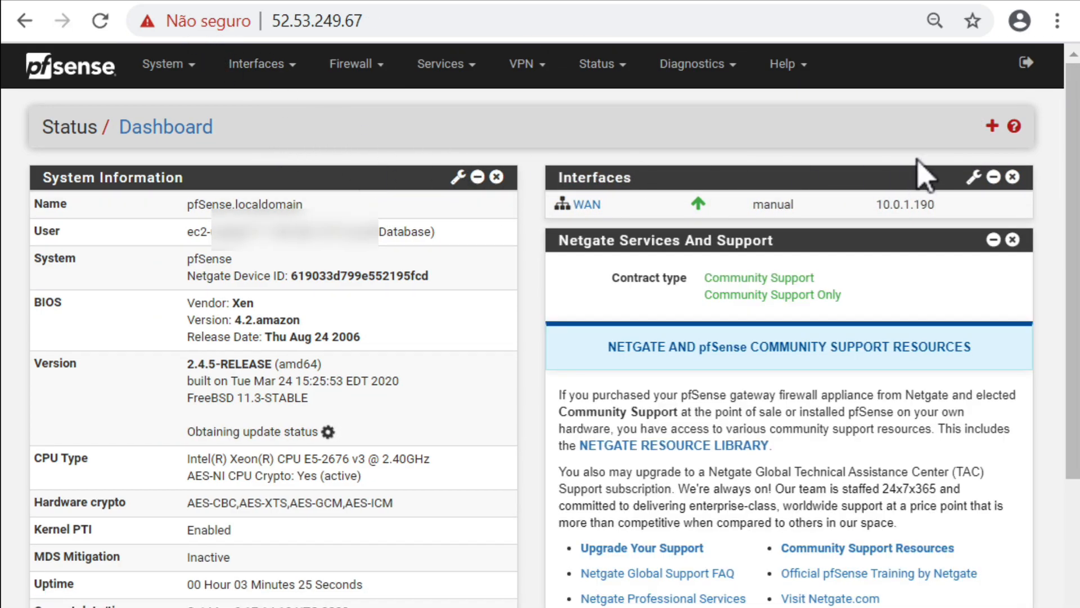
{"action": "left_click", "coordinate": [992, 126]}
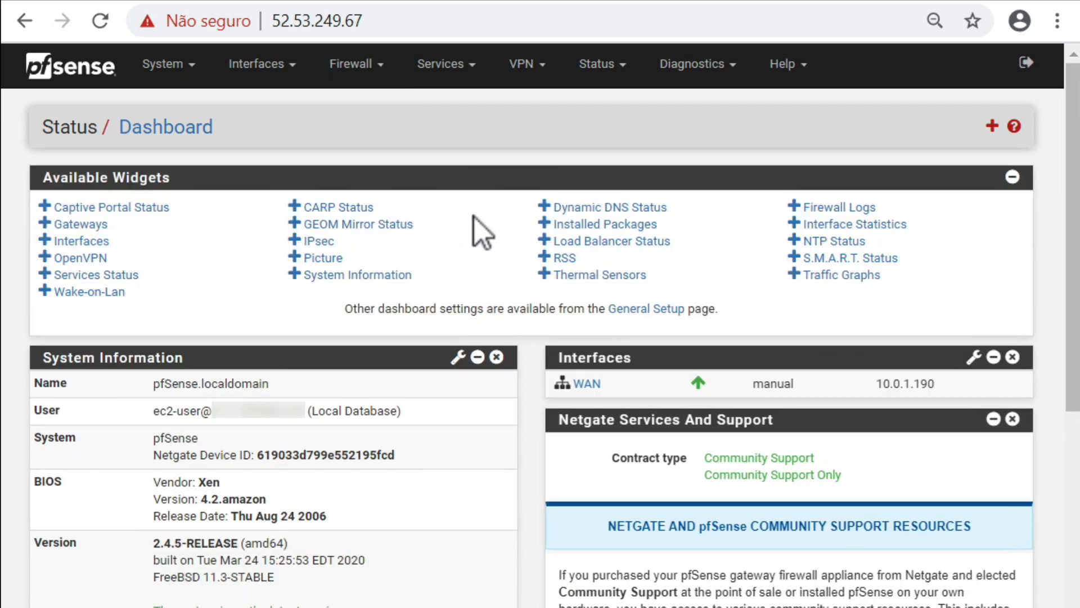
{"action": "left_click", "coordinate": [79, 258]}
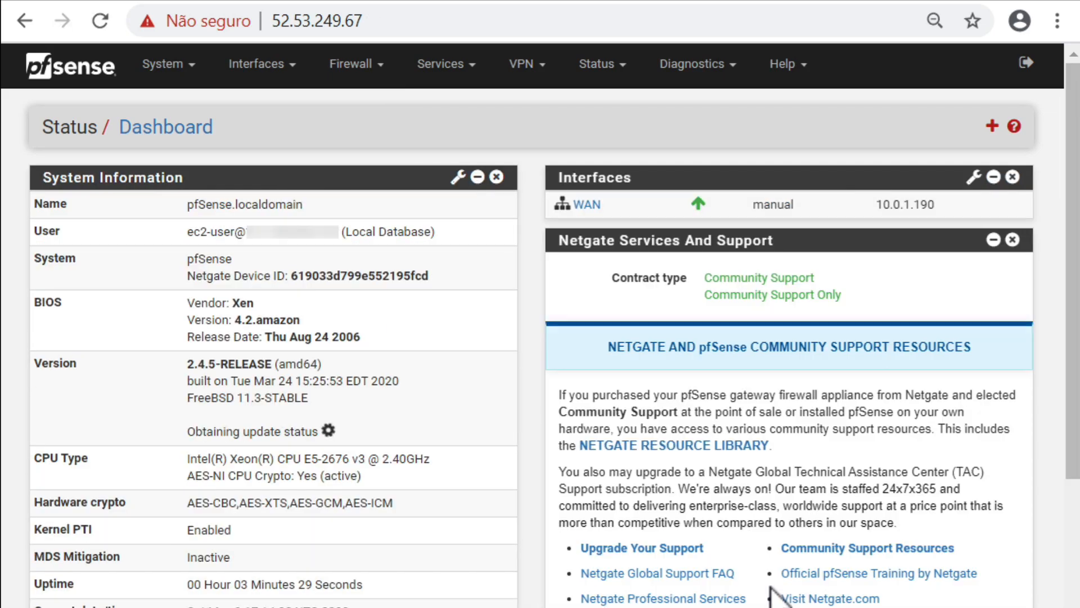
{"action": "scroll", "coordinate": [678, 506], "scroll_direction": "down", "scroll_amount": 6}
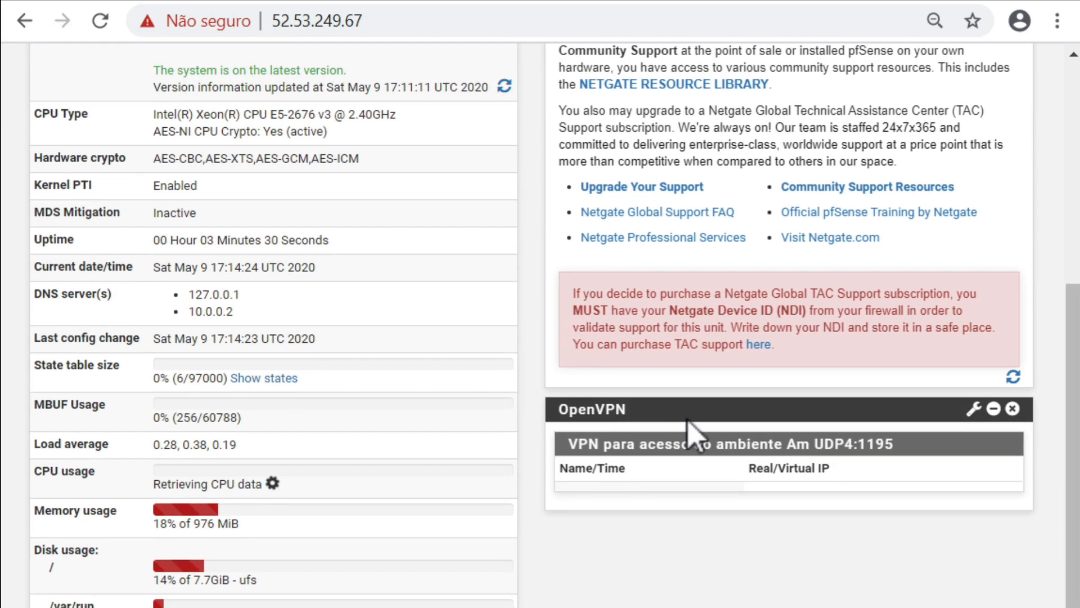
{"action": "left_click_drag", "start_coordinate": [687, 419], "coordinate": [693, 277]}
{"action": "left_click", "coordinate": [970, 126]}
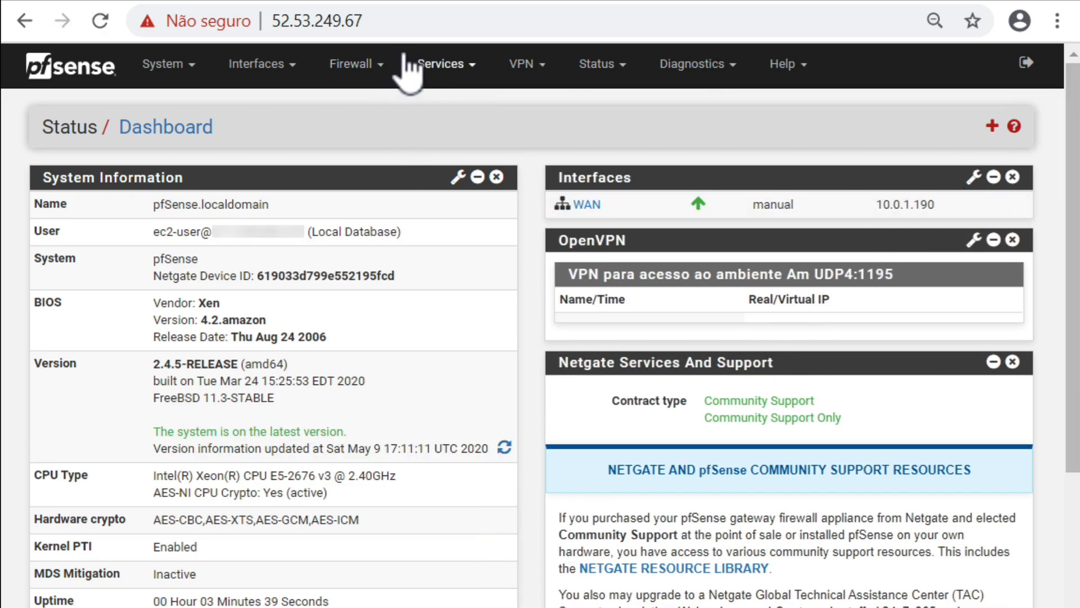
Copy the firewall's IP from the address bar and check the OpenVPN status page.
{"action": "left_click_drag", "start_coordinate": [371, 24], "coordinate": [276, 24]}
{"action": "right_click", "coordinate": [285, 25]}
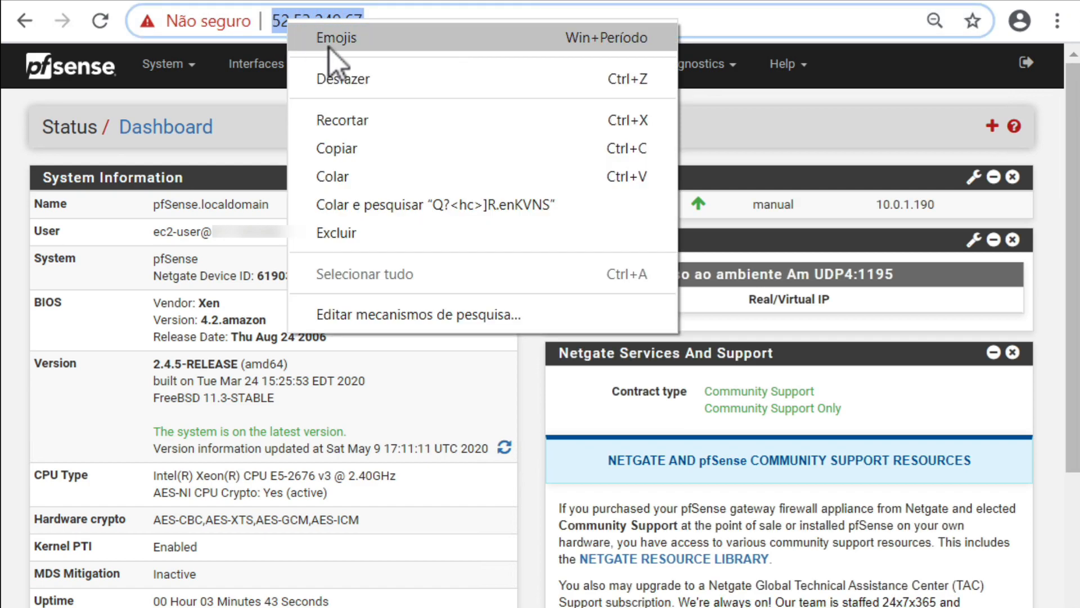
{"action": "left_click", "coordinate": [337, 145]}
{"action": "left_click", "coordinate": [603, 64]}
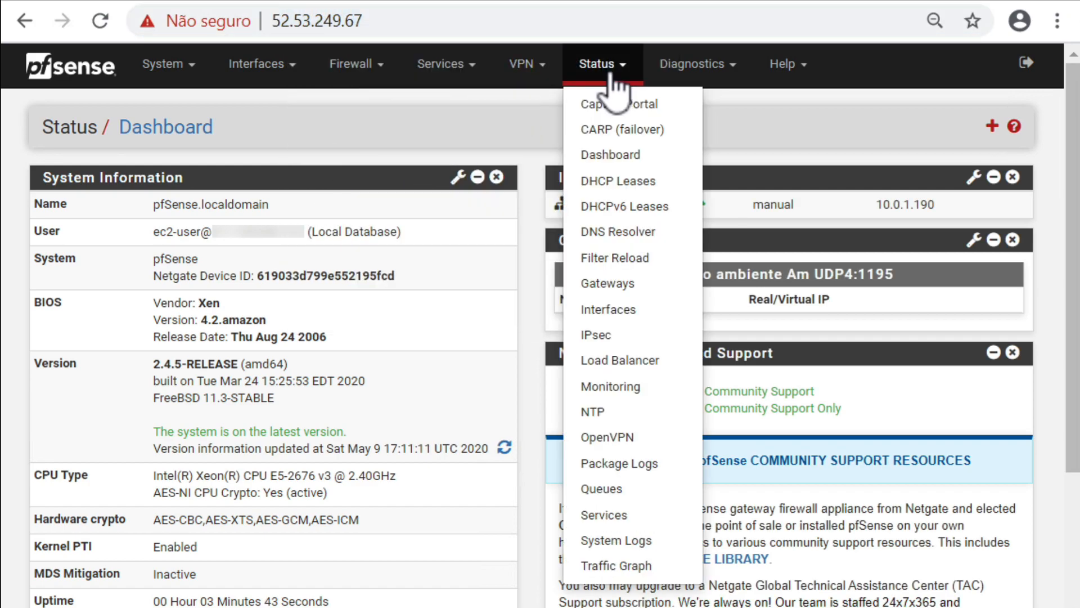
{"action": "left_click", "coordinate": [645, 436]}
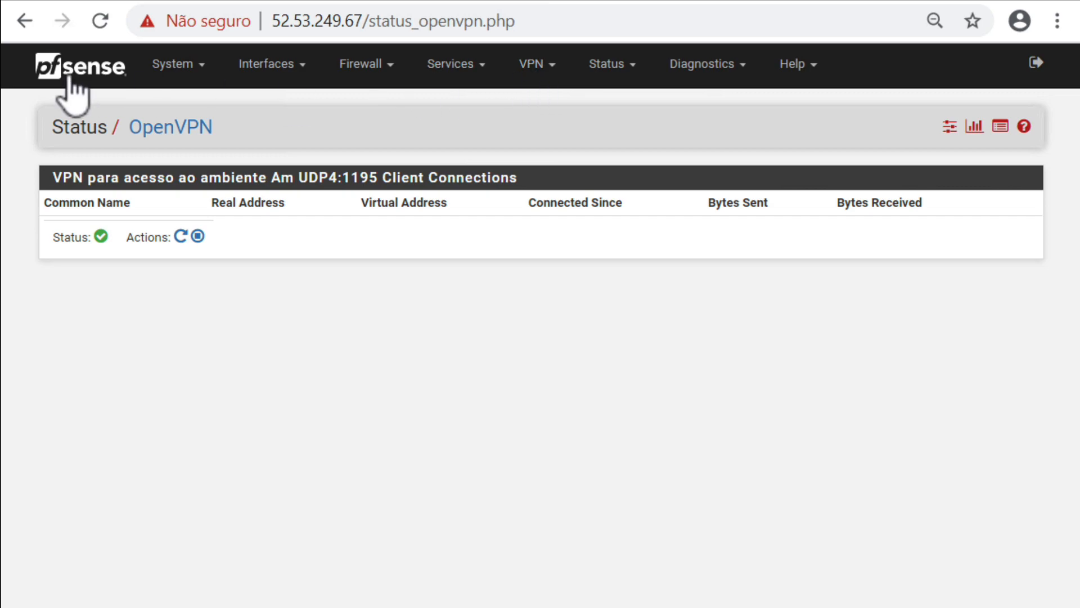
{"action": "left_click", "coordinate": [70, 79]}
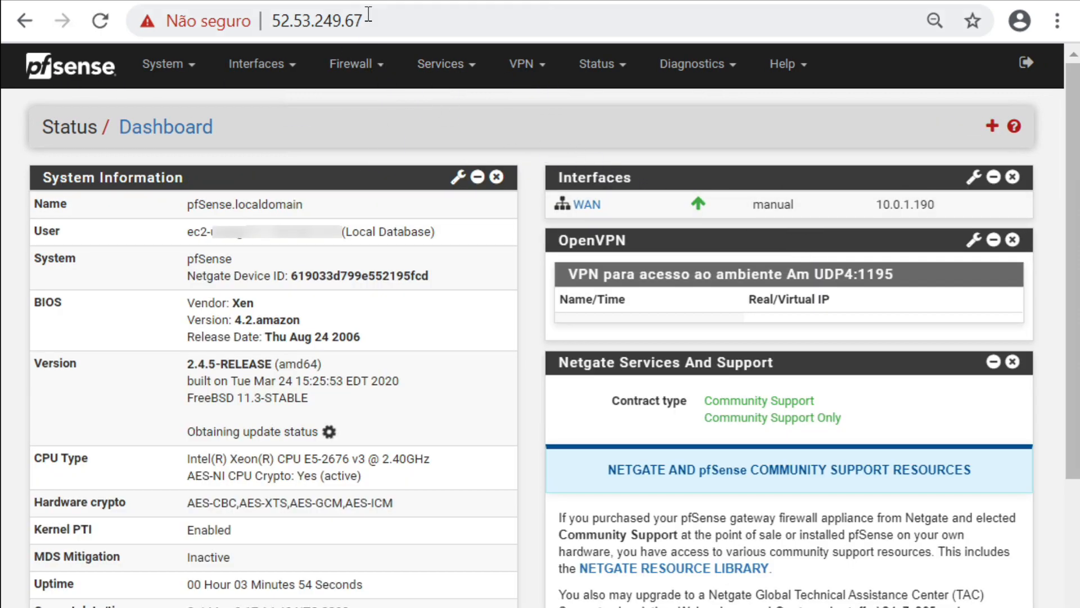
Copy 52.53.249.67 from the address bar and open the OpenVPN Client Export page.
{"action": "left_click_drag", "start_coordinate": [281, 21], "coordinate": [367, 21]}
{"action": "left_click", "coordinate": [434, 20]}
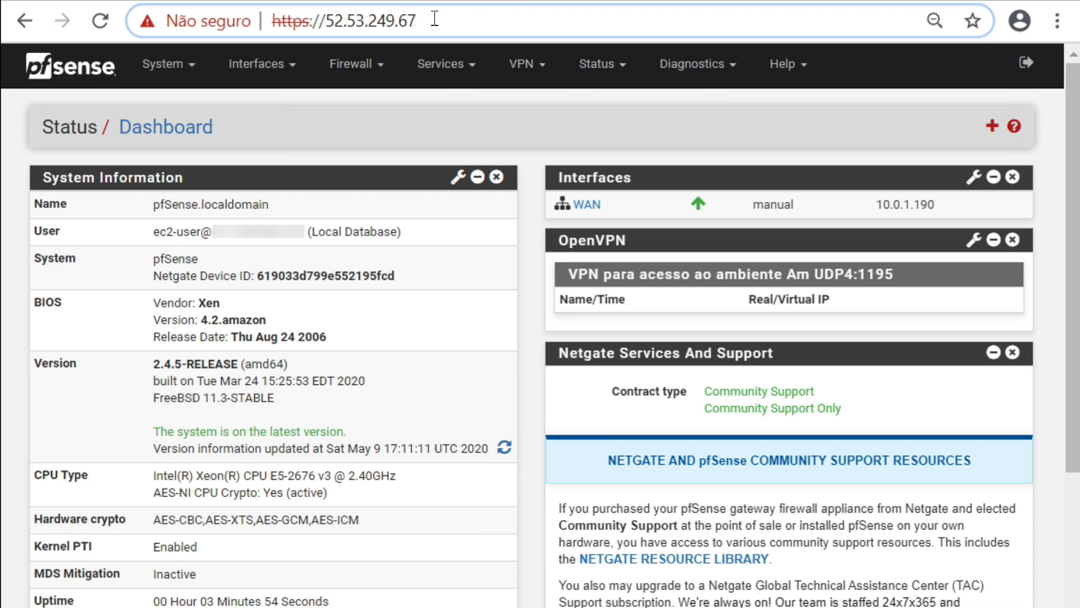
{"action": "double_click", "coordinate": [404, 21]}
{"action": "right_click", "coordinate": [349, 28]}
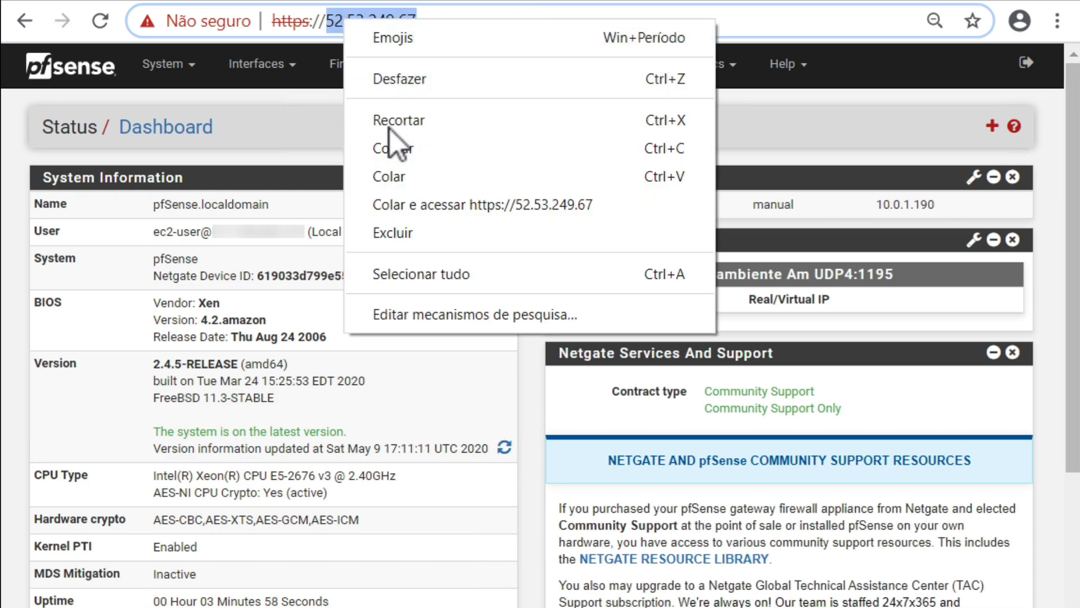
{"action": "left_click", "coordinate": [399, 152]}
{"action": "left_click", "coordinate": [547, 81]}
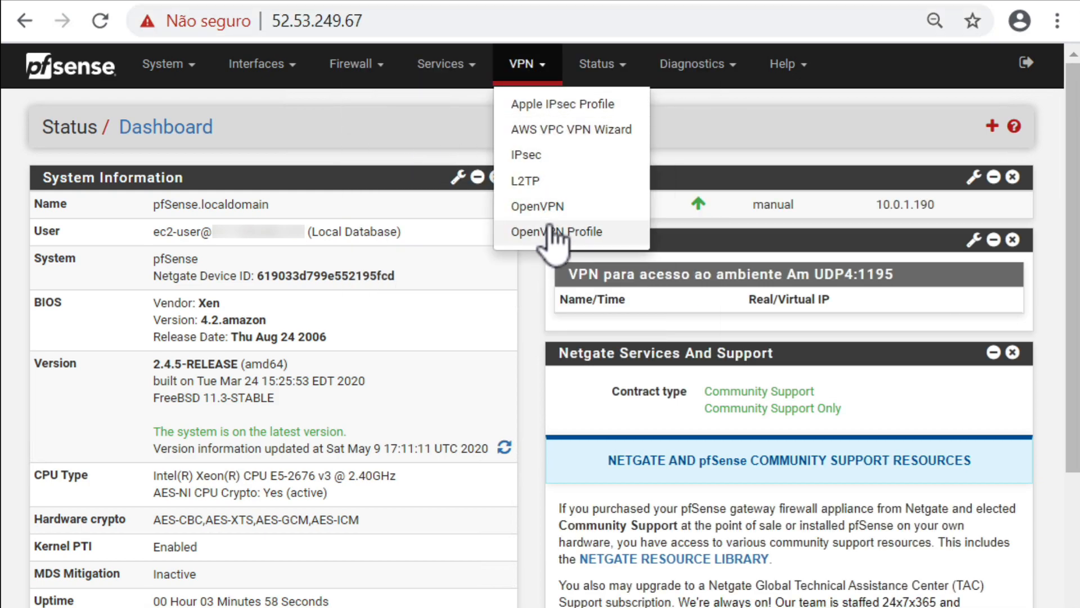
{"action": "left_click", "coordinate": [548, 204]}
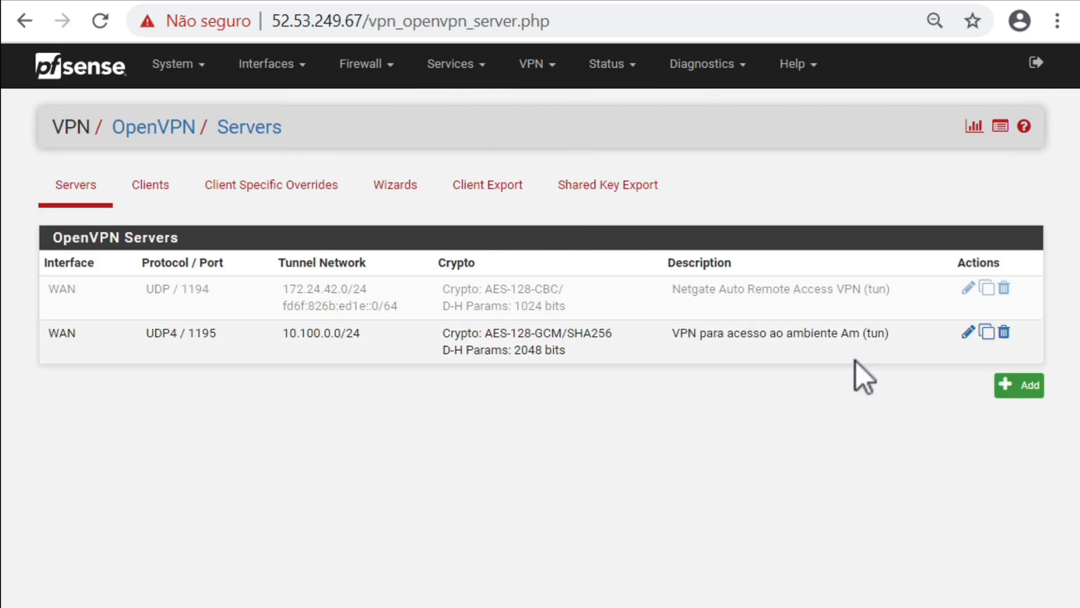
{"action": "left_click", "coordinate": [459, 194]}
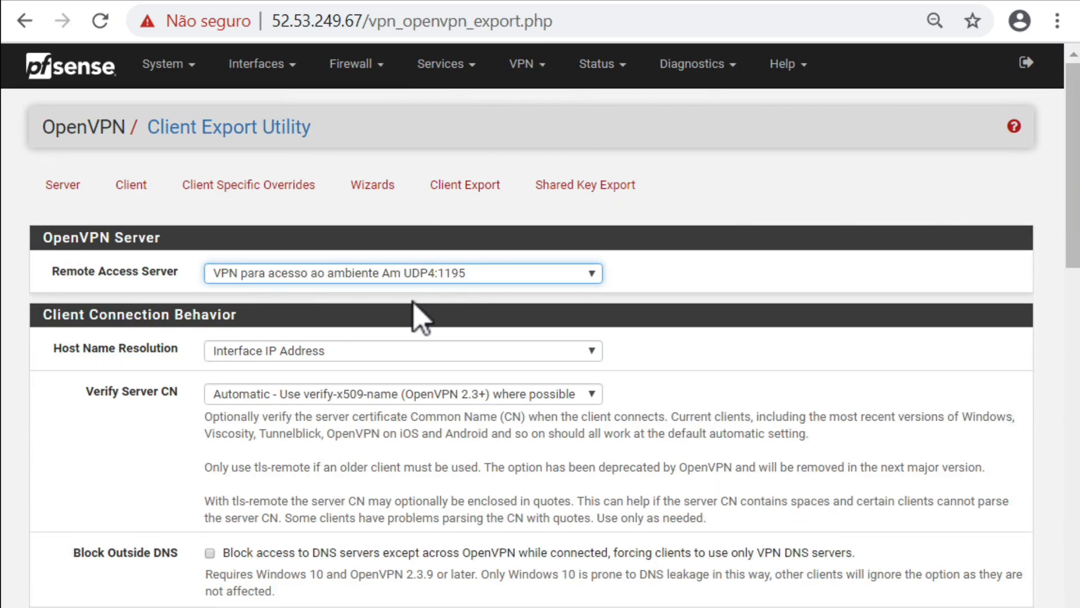
Set host name resolution to Other with host 52.53.249.67 and download the Windows 10/2016/2019 installer.
{"action": "left_click", "coordinate": [348, 355]}
{"action": "left_click", "coordinate": [315, 430]}
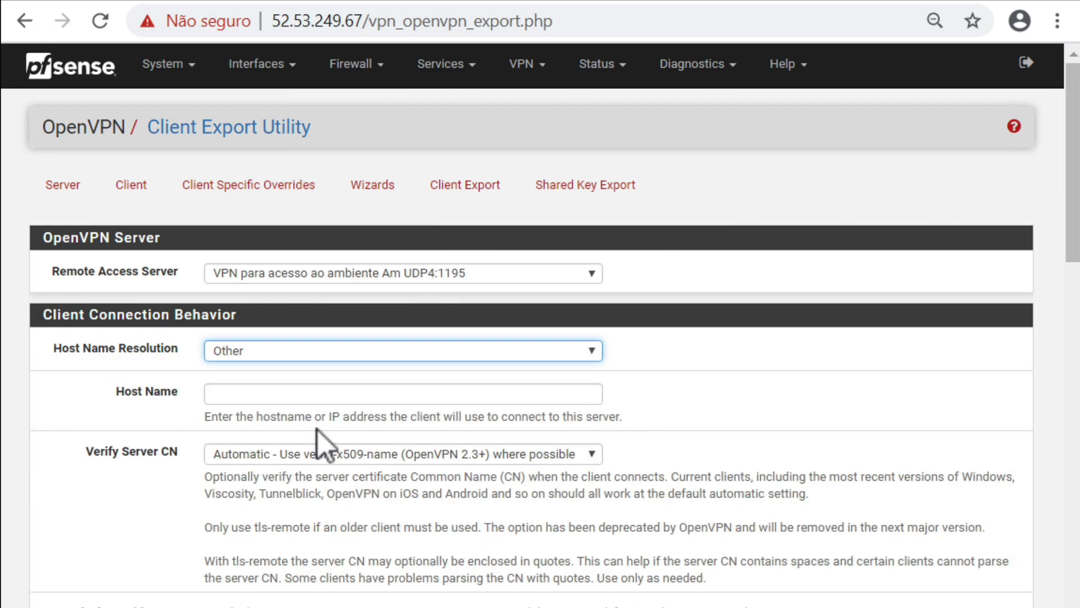
{"action": "left_click", "coordinate": [294, 386]}
{"action": "right_click", "coordinate": [293, 388]}
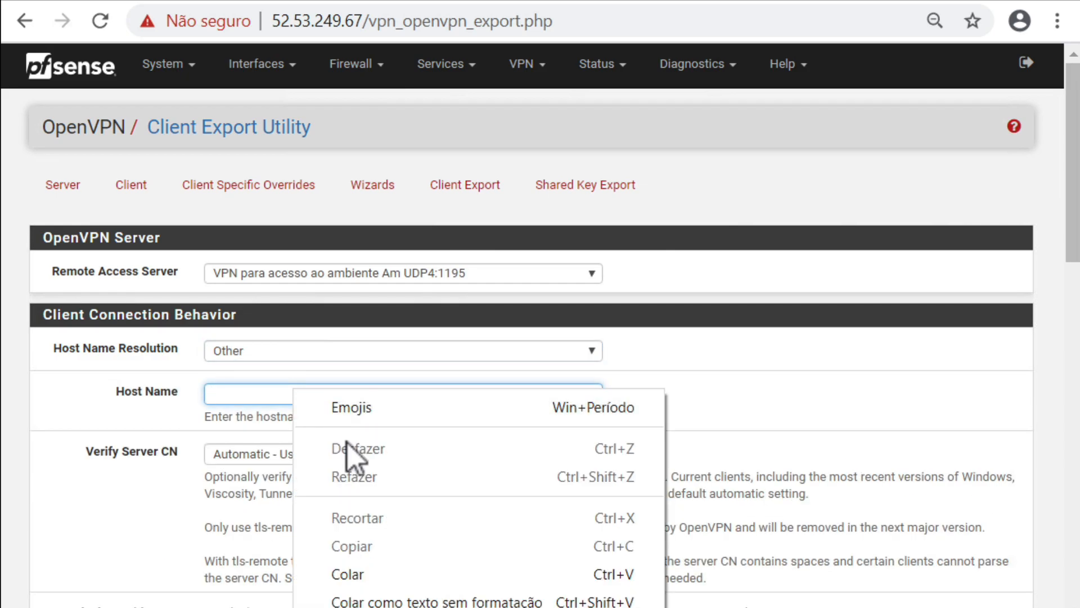
{"action": "left_click", "coordinate": [350, 571]}
{"action": "left_click_drag", "start_coordinate": [1066, 230], "coordinate": [1031, 556]}
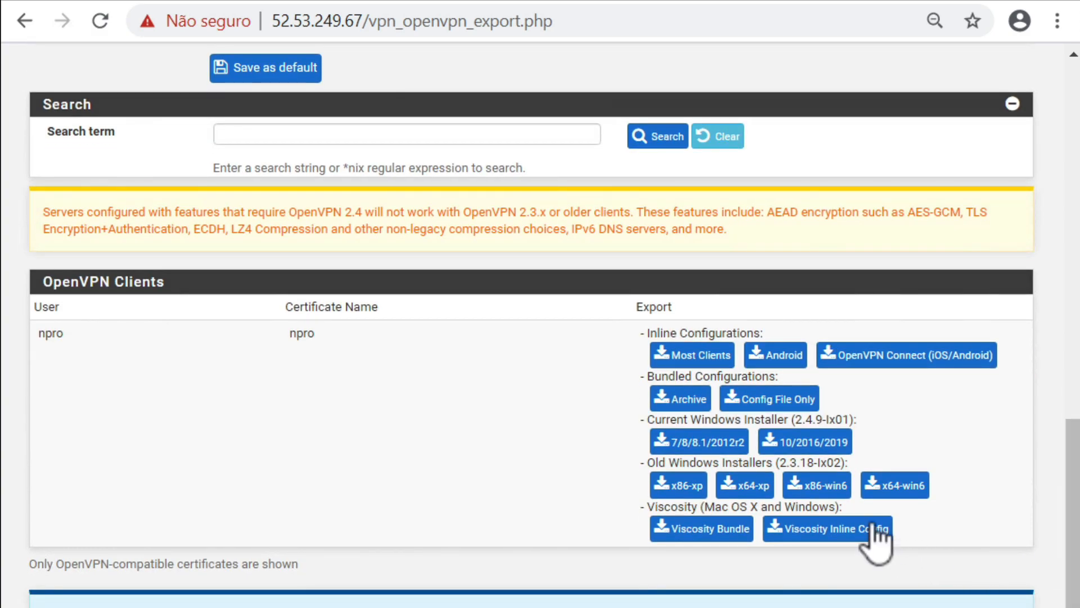
{"action": "left_click", "coordinate": [821, 444]}
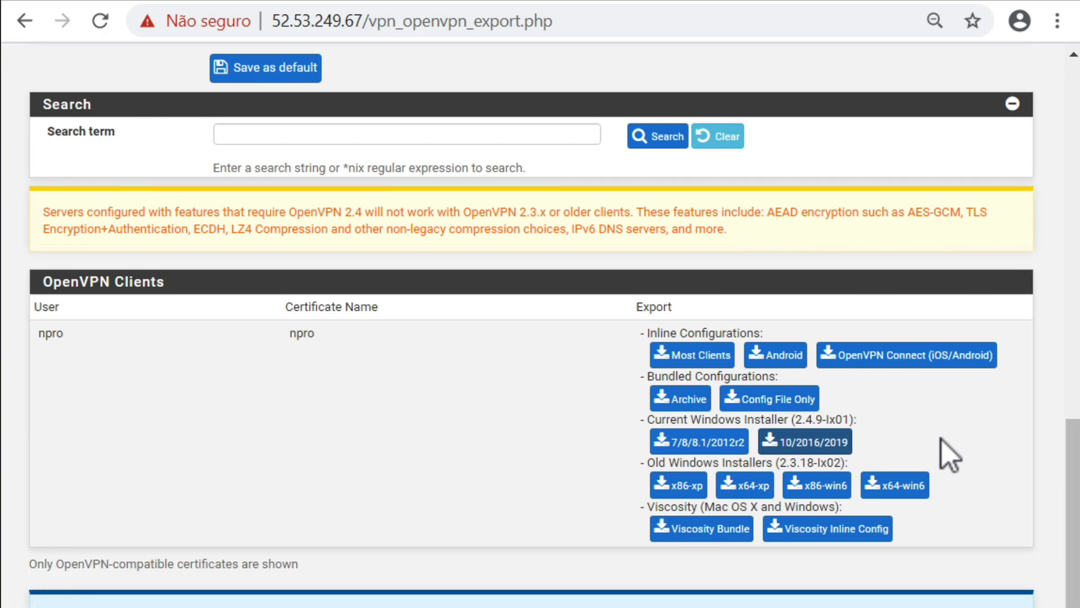
Launch the downloaded openvpn-pfSense-UDP4-1195-npro installer from Chrome's Downloads list.
{"action": "left_click", "coordinate": [1057, 25]}
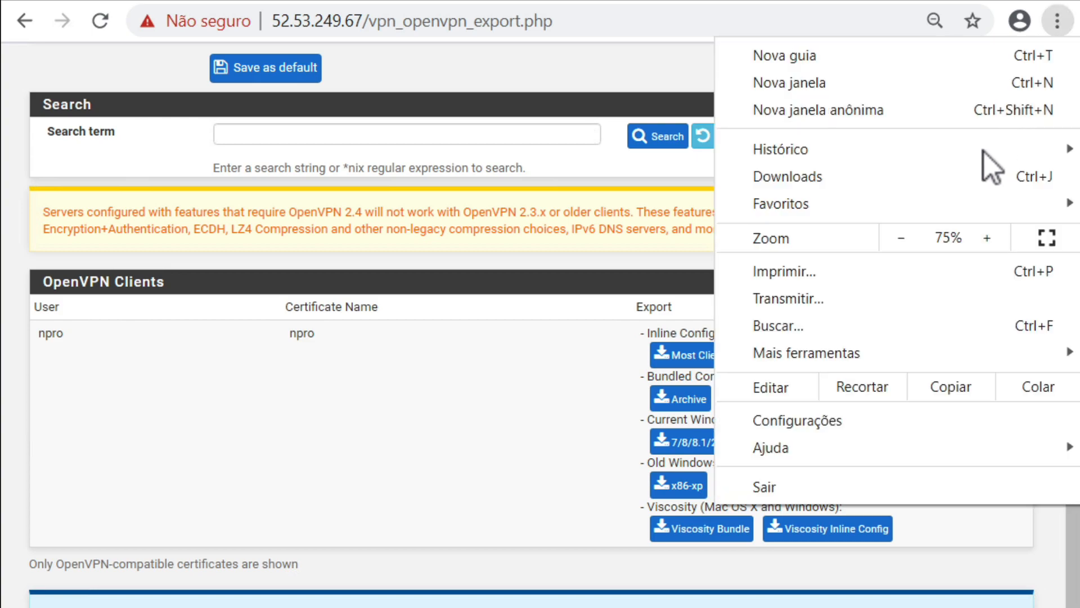
{"action": "left_click", "coordinate": [855, 190]}
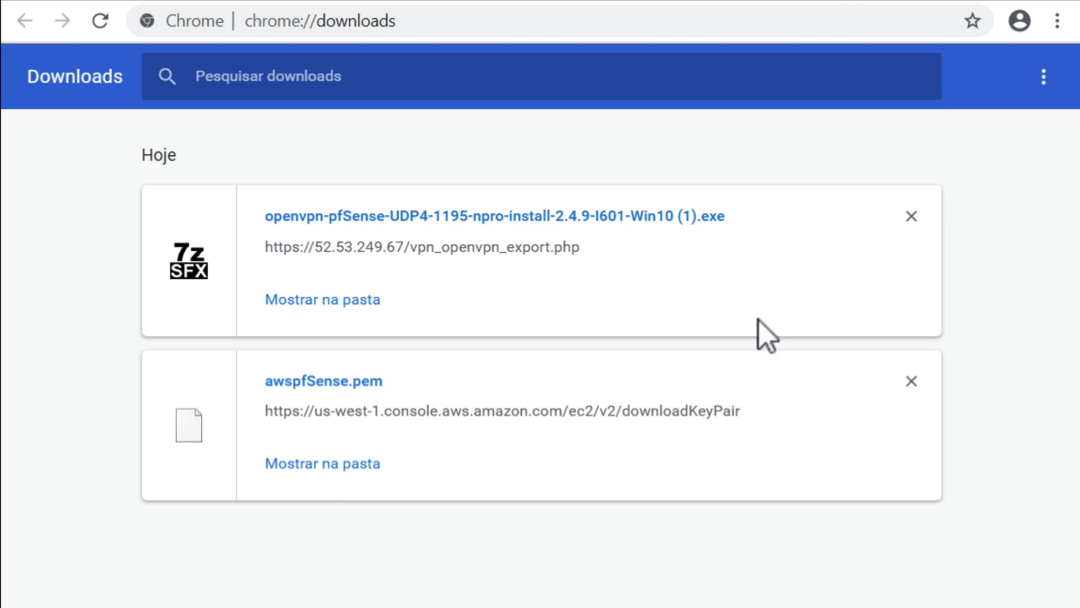
{"action": "left_click", "coordinate": [485, 216]}
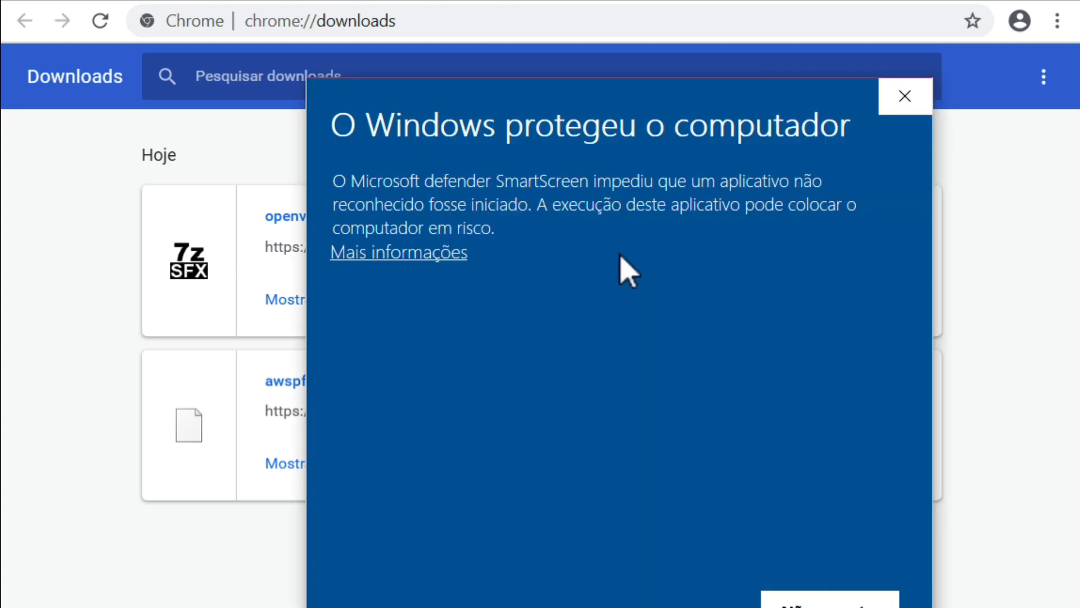
Bypass the SmartScreen warning and start installing the OpenVPN client package.
{"action": "left_click", "coordinate": [406, 252]}
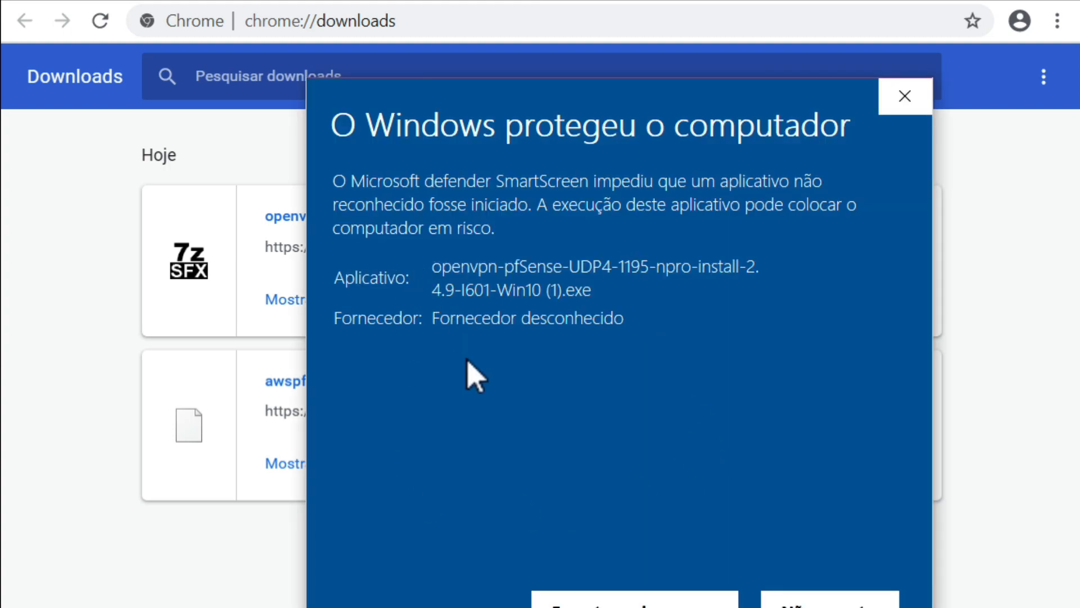
{"action": "left_click", "coordinate": [635, 599]}
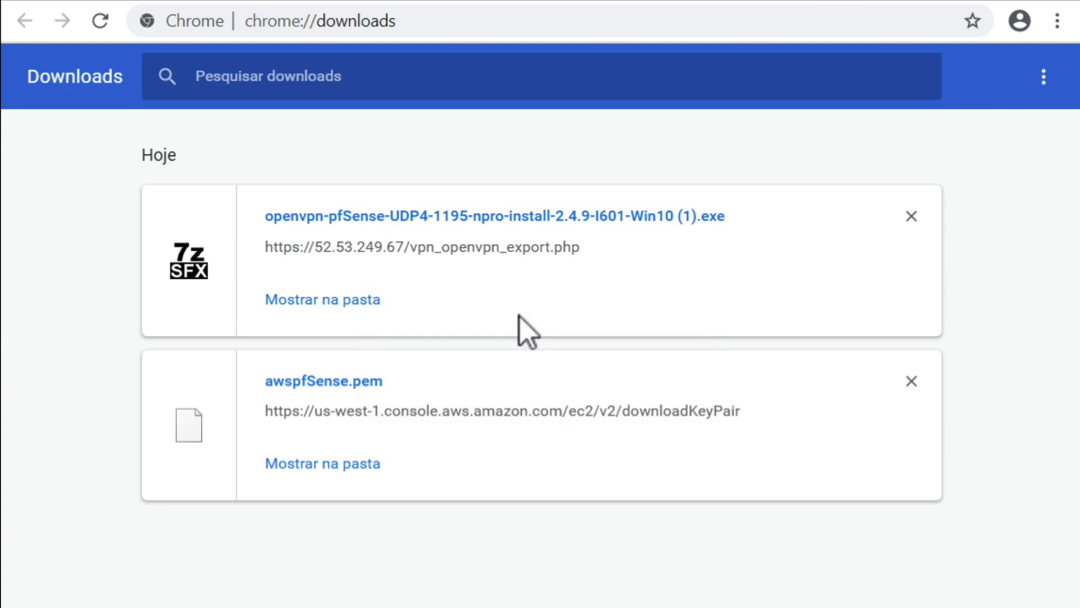
{"action": "left_click", "coordinate": [669, 567]}
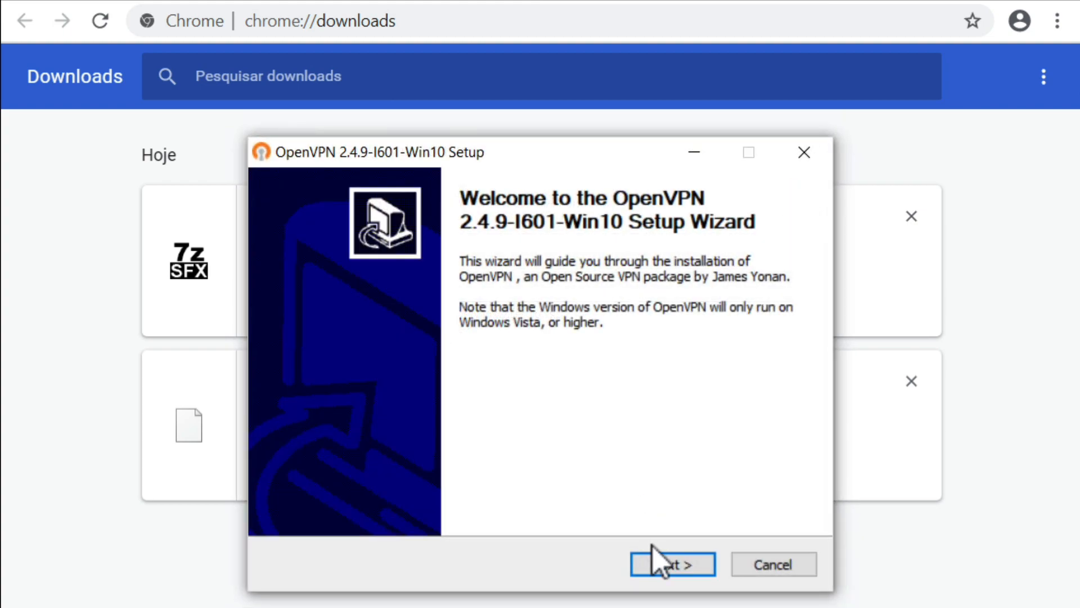
Install OpenVPN 2.4.9 with default components and location, then close the configuration setup.
{"action": "left_click", "coordinate": [662, 561]}
{"action": "left_click", "coordinate": [672, 564]}
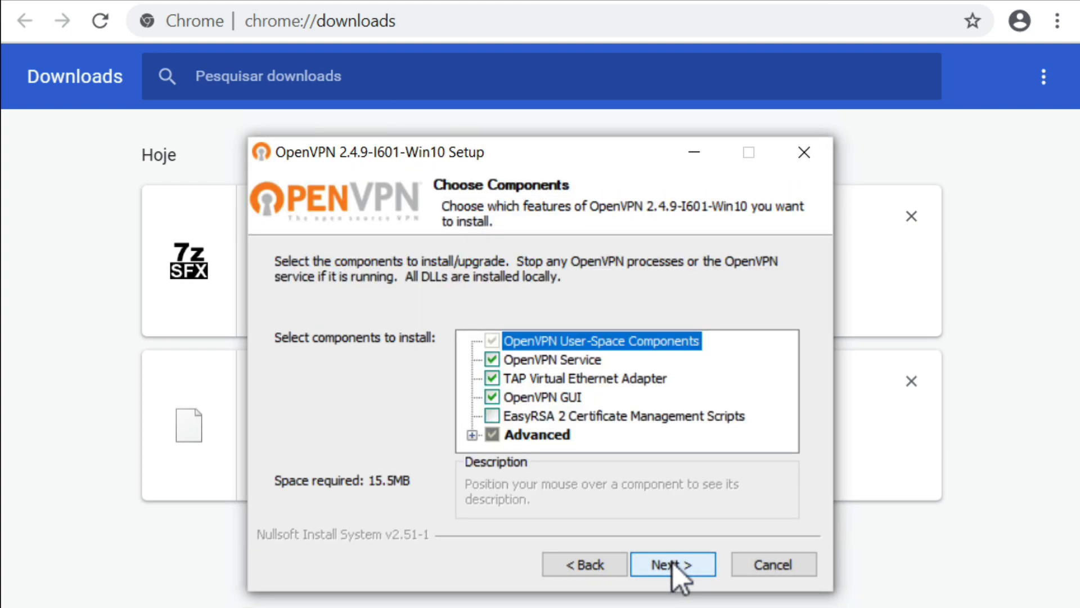
{"action": "left_click", "coordinate": [672, 564]}
{"action": "left_click", "coordinate": [675, 567]}
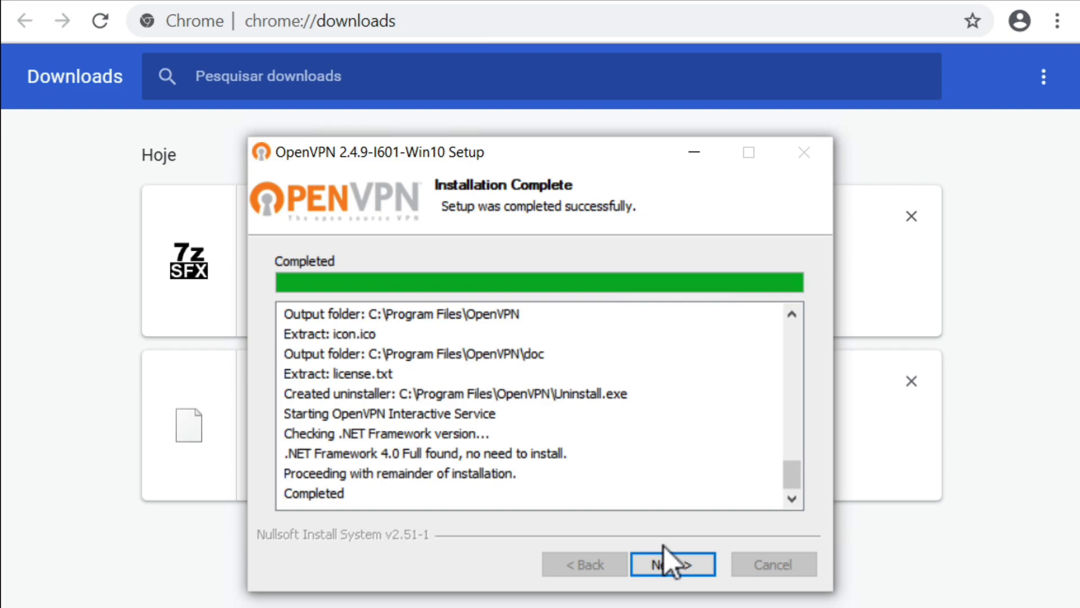
{"action": "left_click", "coordinate": [683, 565]}
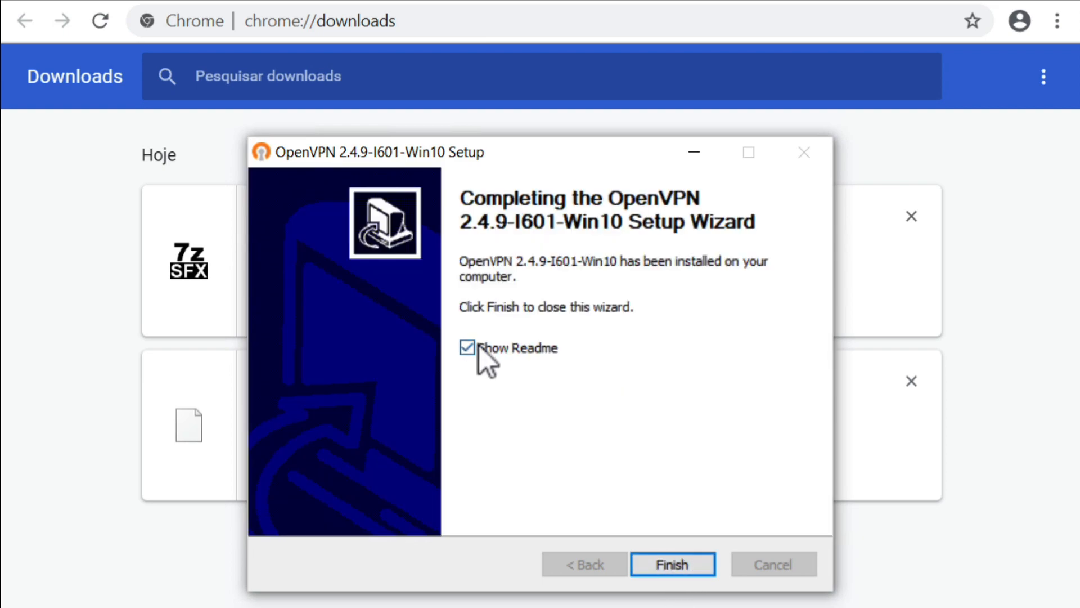
{"action": "left_click", "coordinate": [668, 566]}
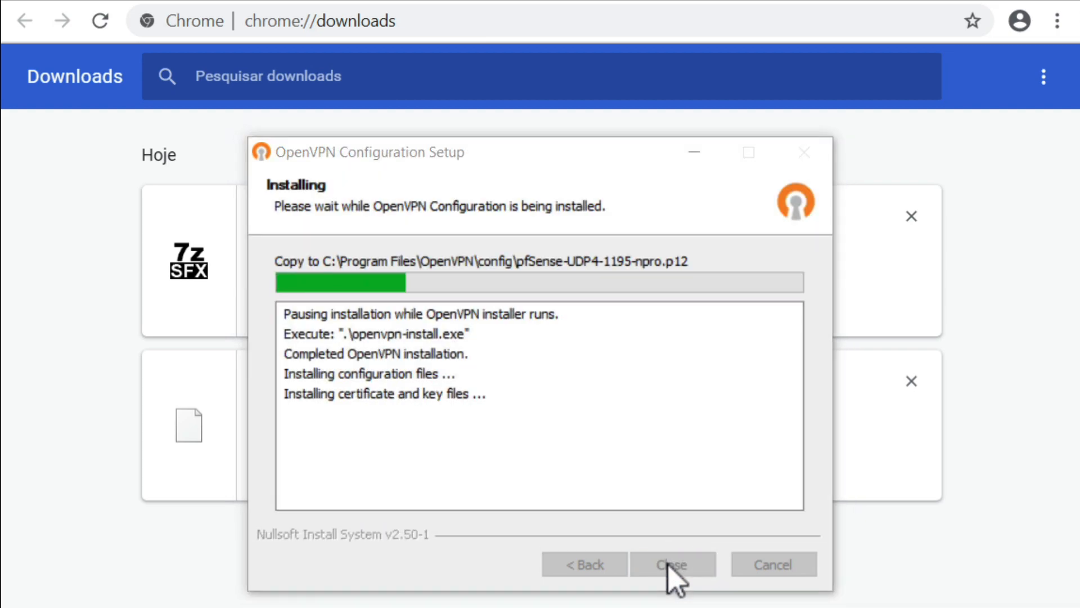
{"action": "left_click", "coordinate": [673, 564]}
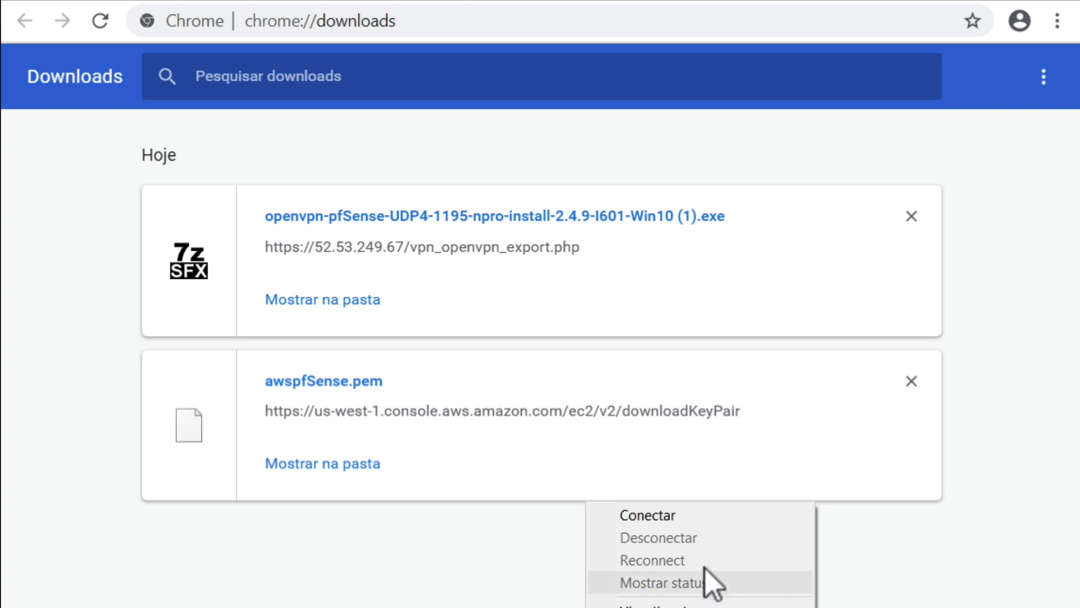
Log in via OpenVPN GUI to bring up the pfSense-UDP4-1195-npro-config tunnel, then return to Chrome.
{"action": "left_click", "coordinate": [689, 514]}
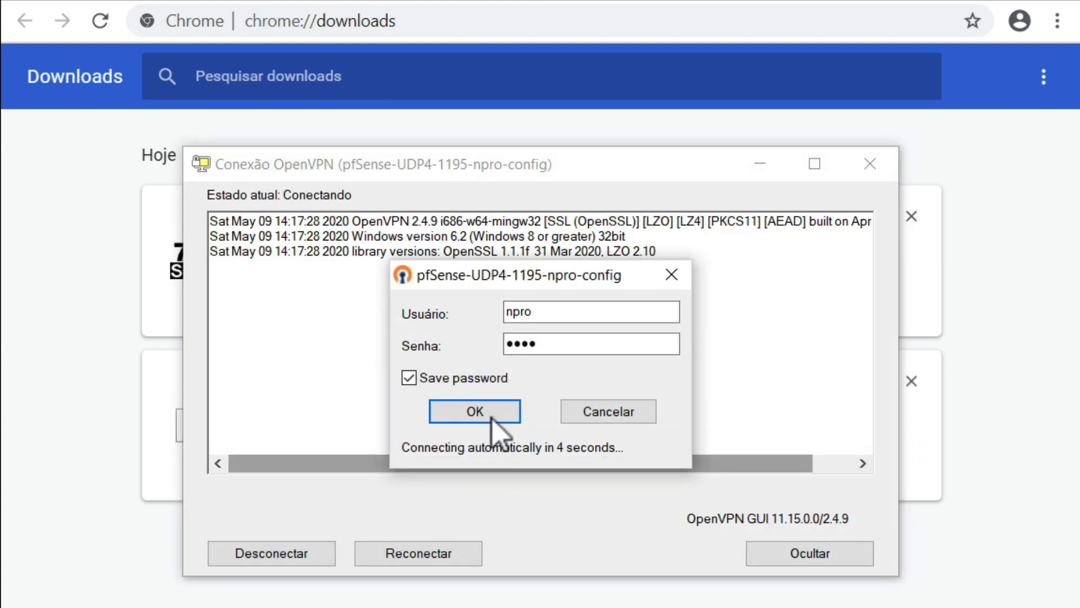
{"action": "left_click", "coordinate": [475, 409]}
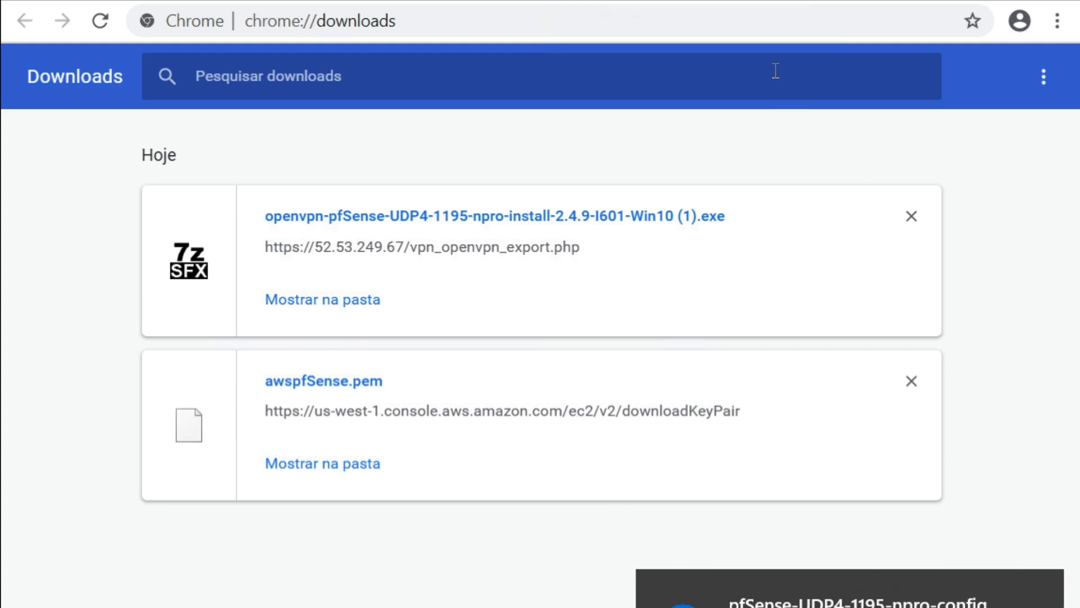
{"action": "key", "text": "ctrl+w"}
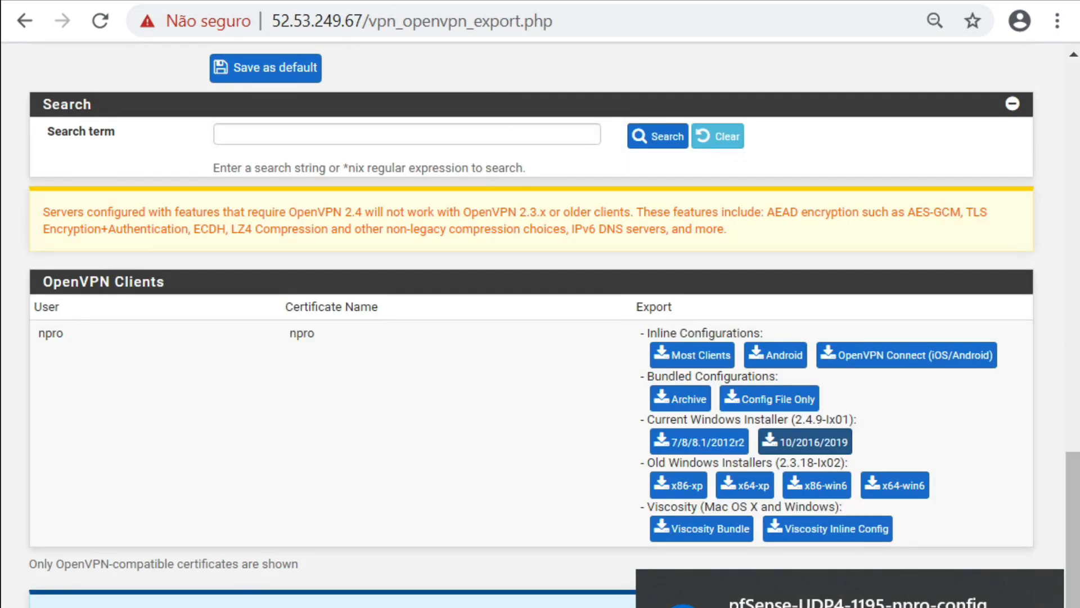
Copy the WAN address 10.0.1.190 from the dashboard's Interfaces widget.
{"action": "scroll", "coordinate": [1071, 93], "scroll_direction": "up", "scroll_amount": 20}
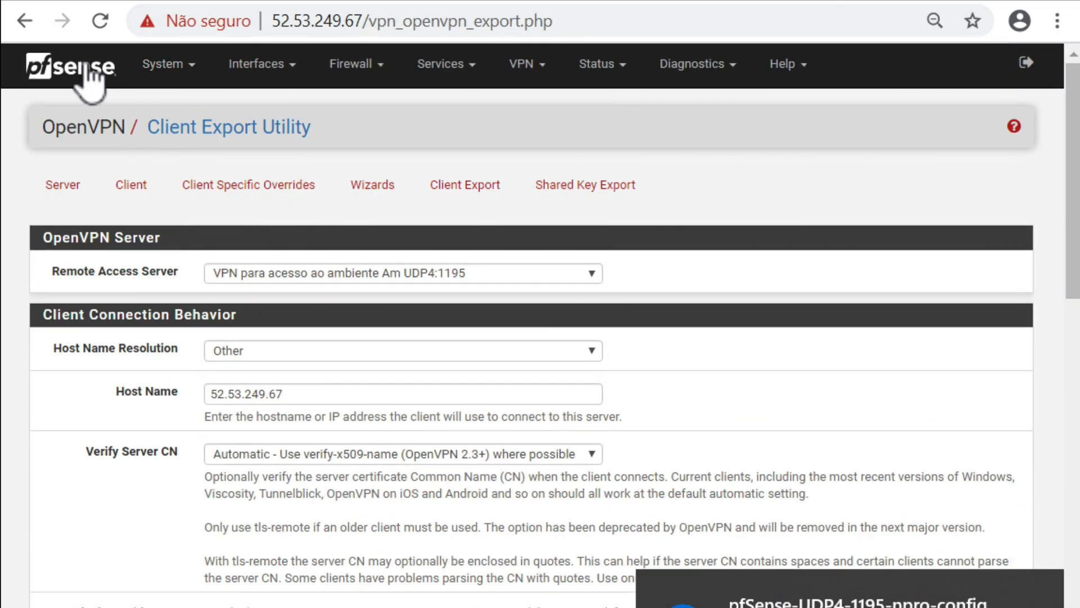
{"action": "left_click", "coordinate": [90, 65]}
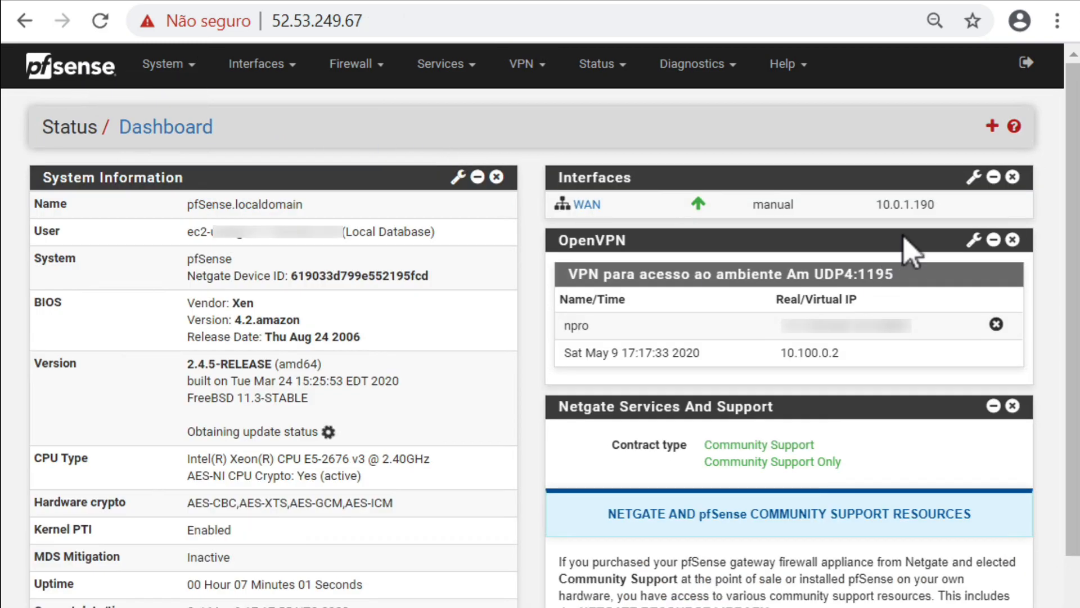
{"action": "left_click_drag", "start_coordinate": [937, 206], "coordinate": [876, 205]}
{"action": "right_click", "coordinate": [893, 202]}
{"action": "left_click", "coordinate": [894, 222]}
{"action": "left_click", "coordinate": [732, 110]}
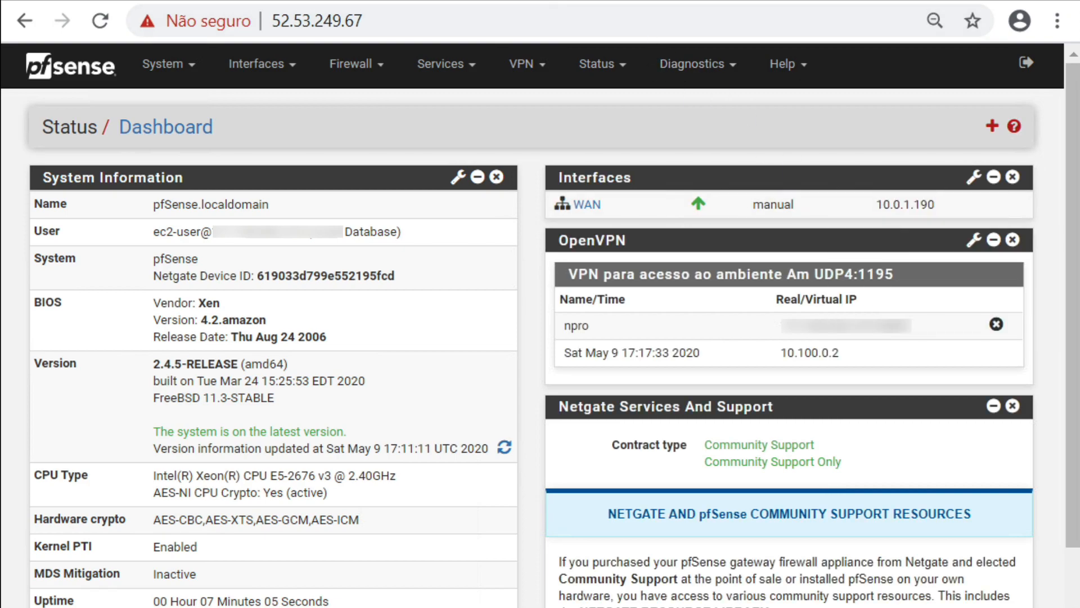
Open 10.0.1.190 in a new tab and get past the certificate warning.
{"action": "key", "text": "ctrl+t"}
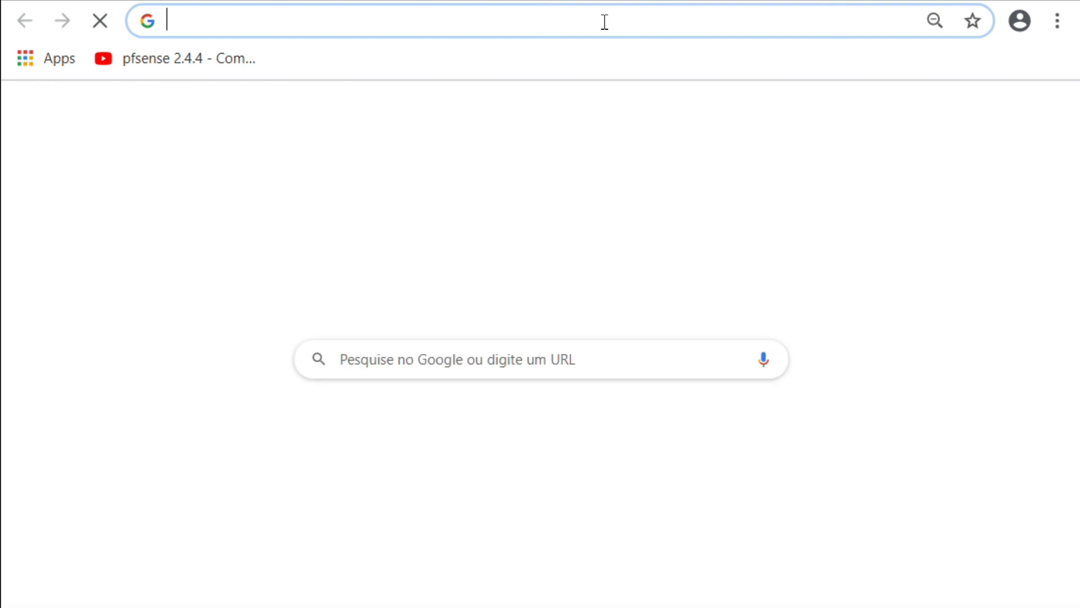
{"action": "key", "text": "ctrl+v"}
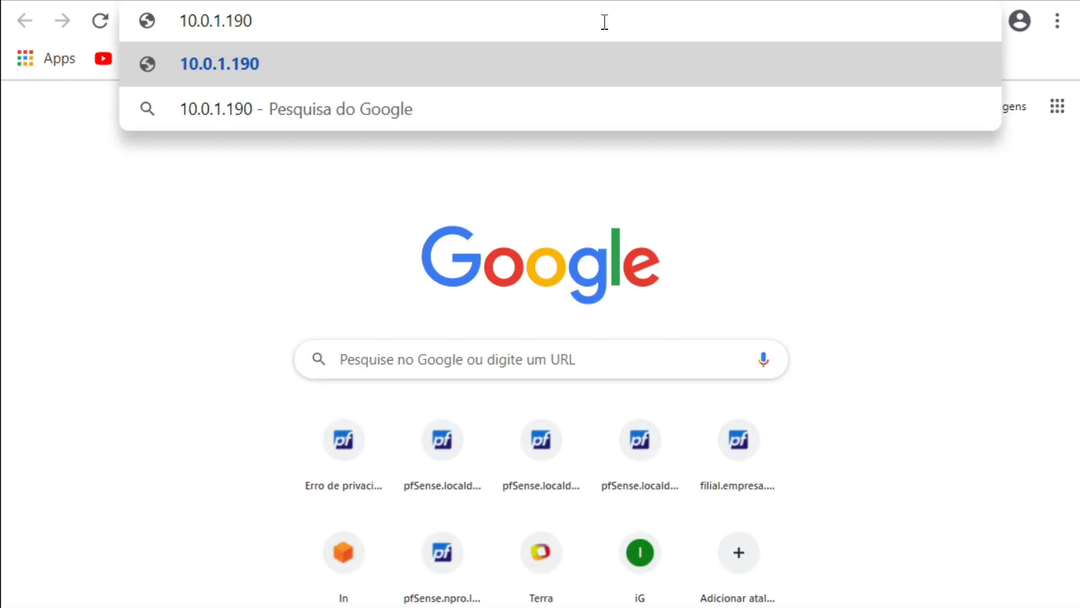
{"action": "key", "text": "Return"}
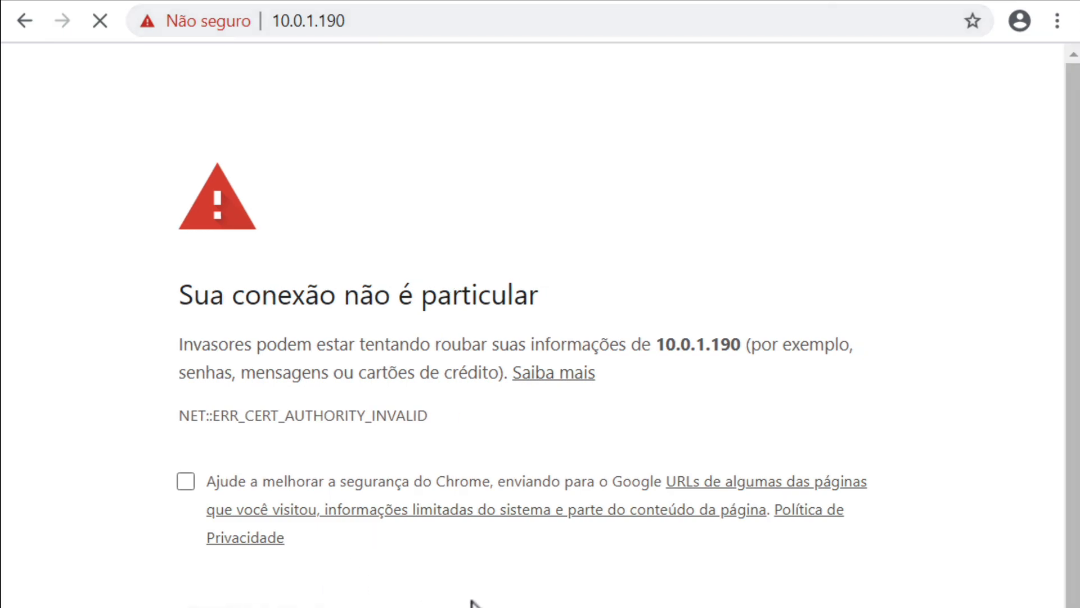
{"action": "scroll", "coordinate": [540, 326], "scroll_direction": "down", "scroll_amount": 2}
{"action": "key", "text": "F5"}
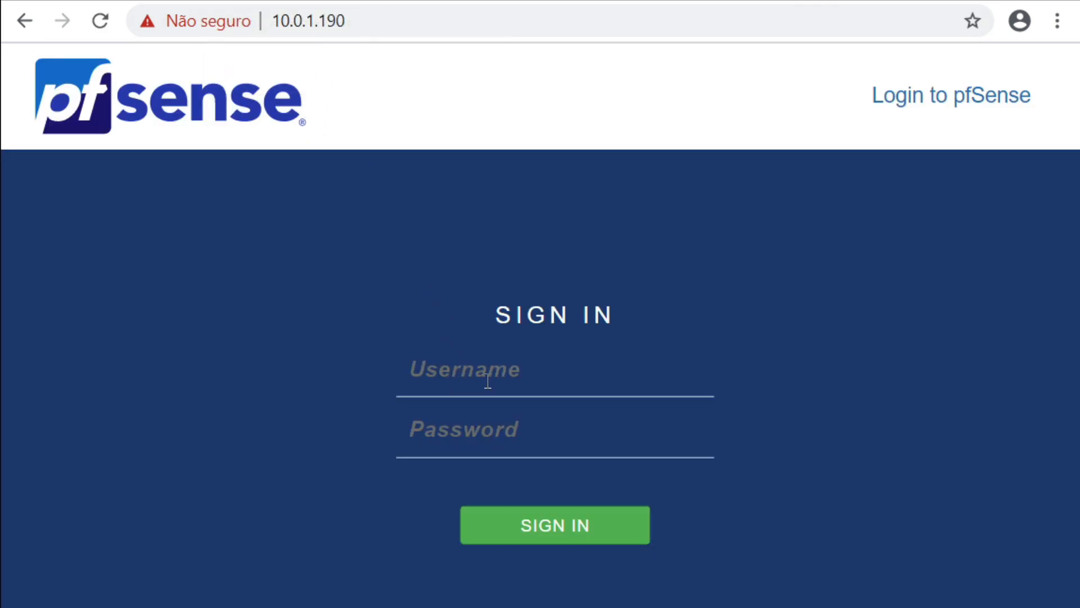
Sign in with the admin username and password, then zoom the dashboard to 75%.
{"action": "type", "text": "ec"}
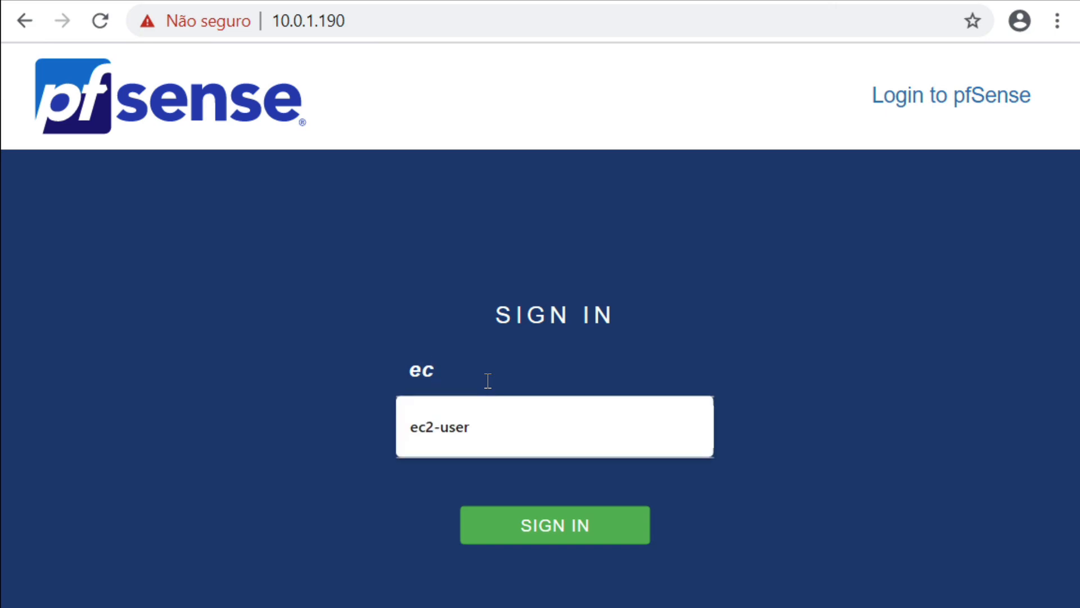
{"action": "key", "text": "Down"}
{"action": "key", "text": "Return"}
{"action": "key", "text": "ctrl+v"}
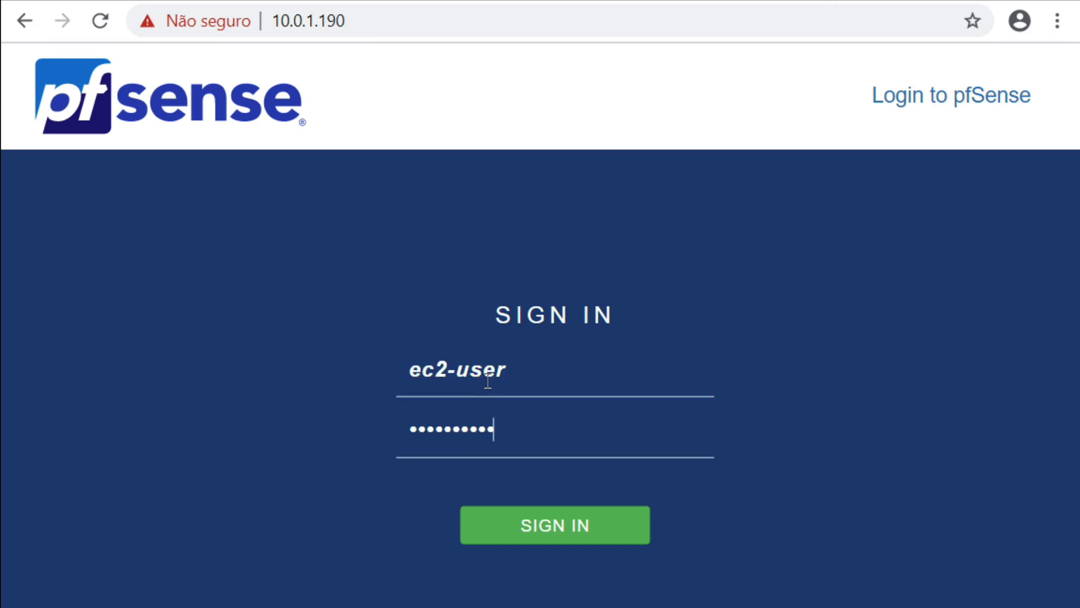
{"action": "key", "text": "Return"}
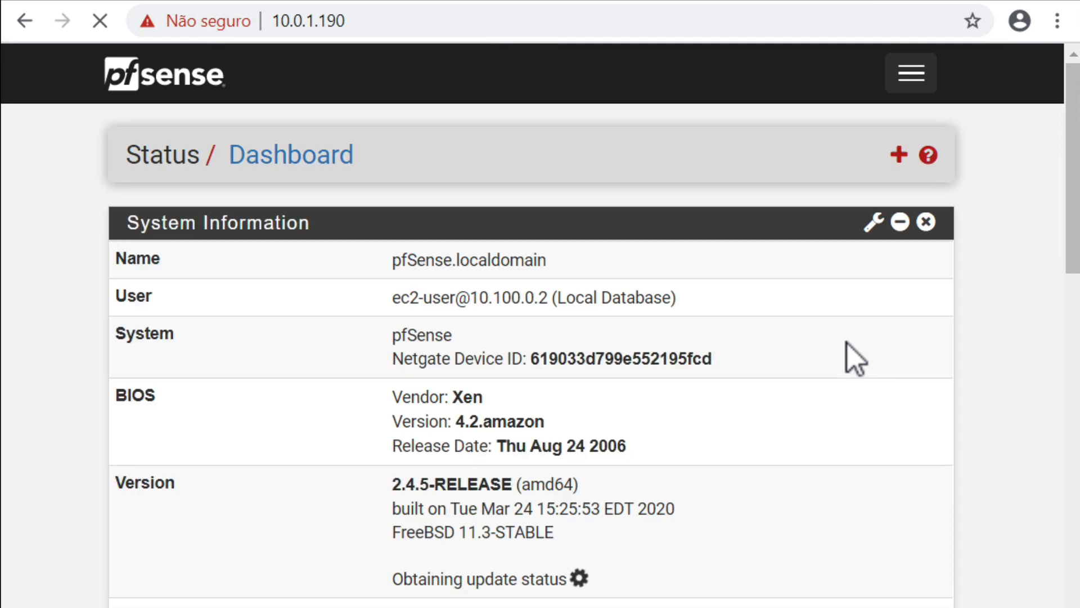
{"action": "key", "text": "ctrl+minus"}
{"action": "key", "text": "ctrl+minus"}
{"action": "key", "text": "ctrl+minus"}
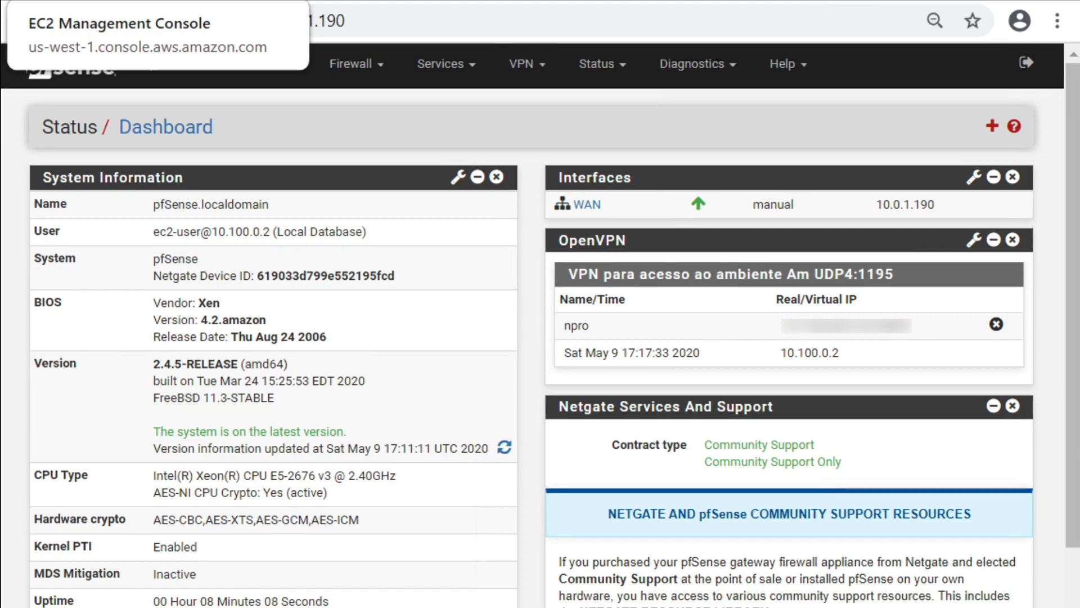
Go back from the instance screenshot to the EC2 Instances list of two running t2.micro instances.
{"action": "left_click", "coordinate": [144, 2]}
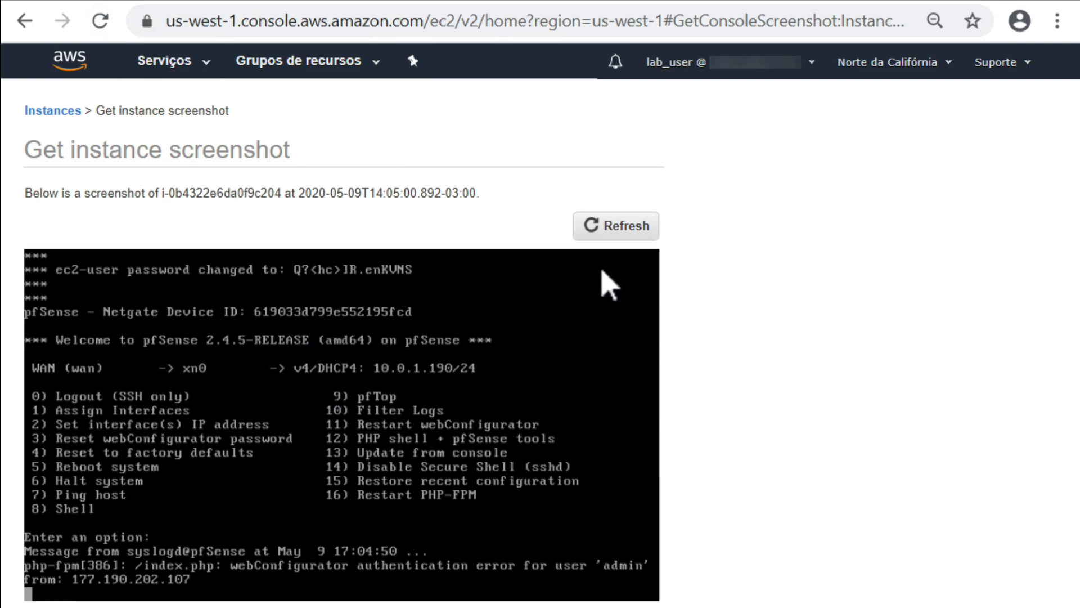
{"action": "key", "text": "alt+Left"}
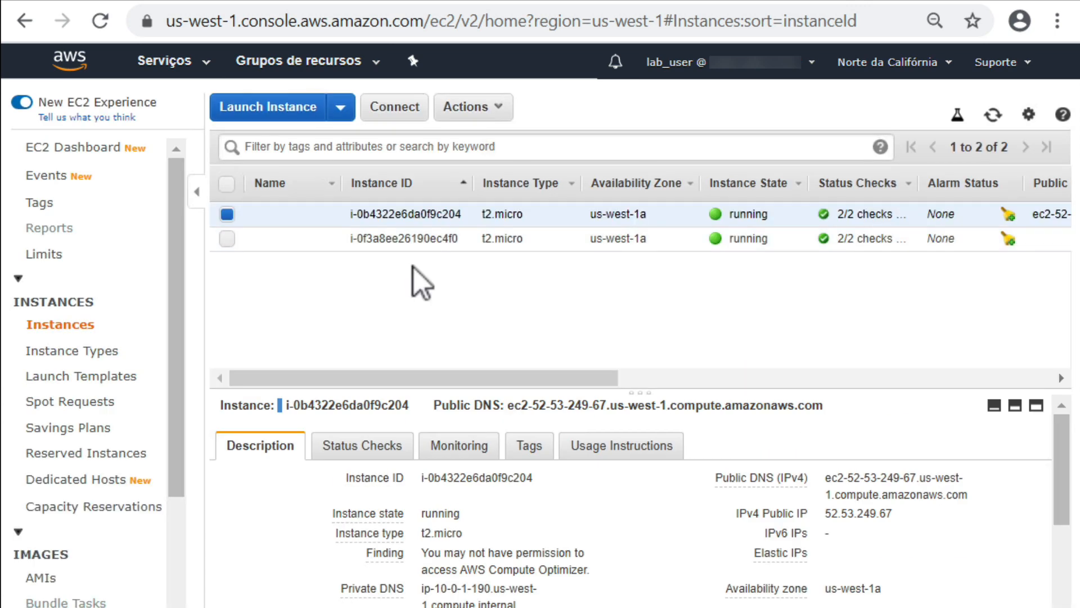
Show the details of private instance i-0f3a8ee26190ec4f0, private IP 10.0.0.231.
{"action": "left_click", "coordinate": [293, 242]}
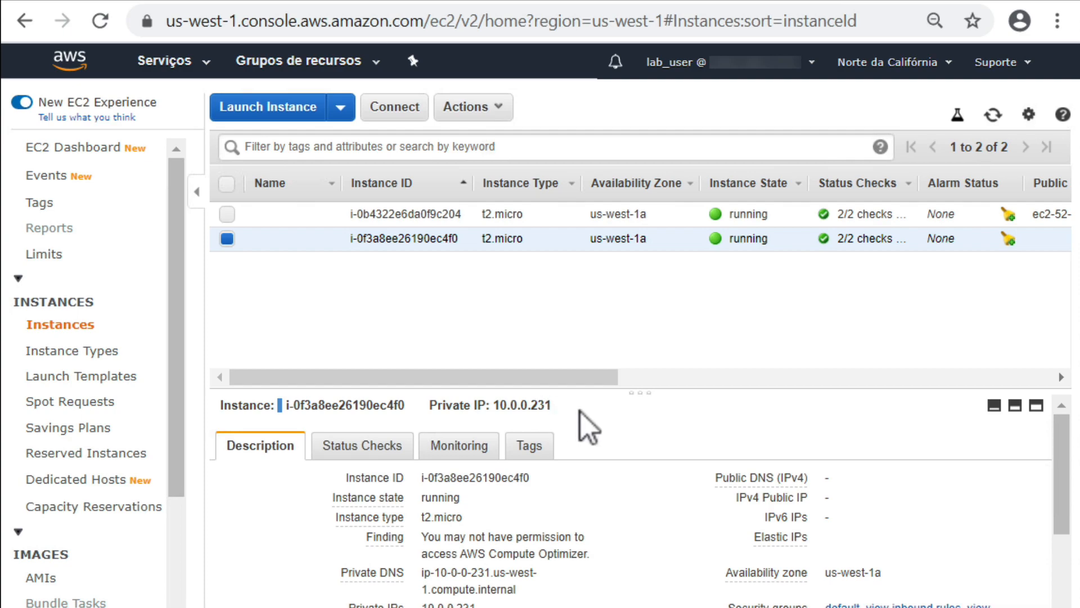
{"action": "left_click", "coordinate": [284, 216]}
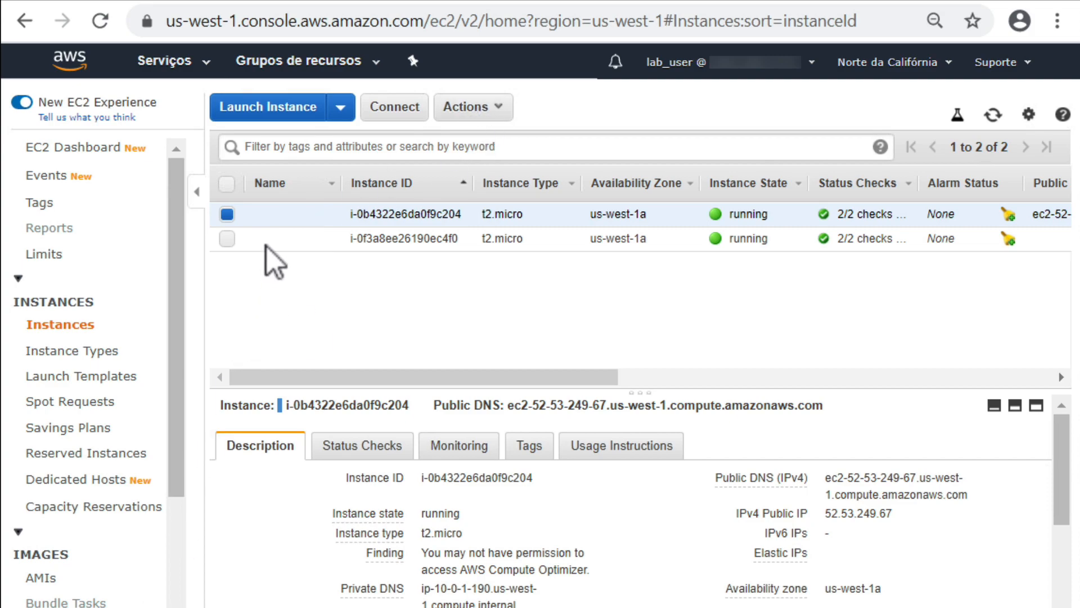
{"action": "left_click", "coordinate": [309, 238]}
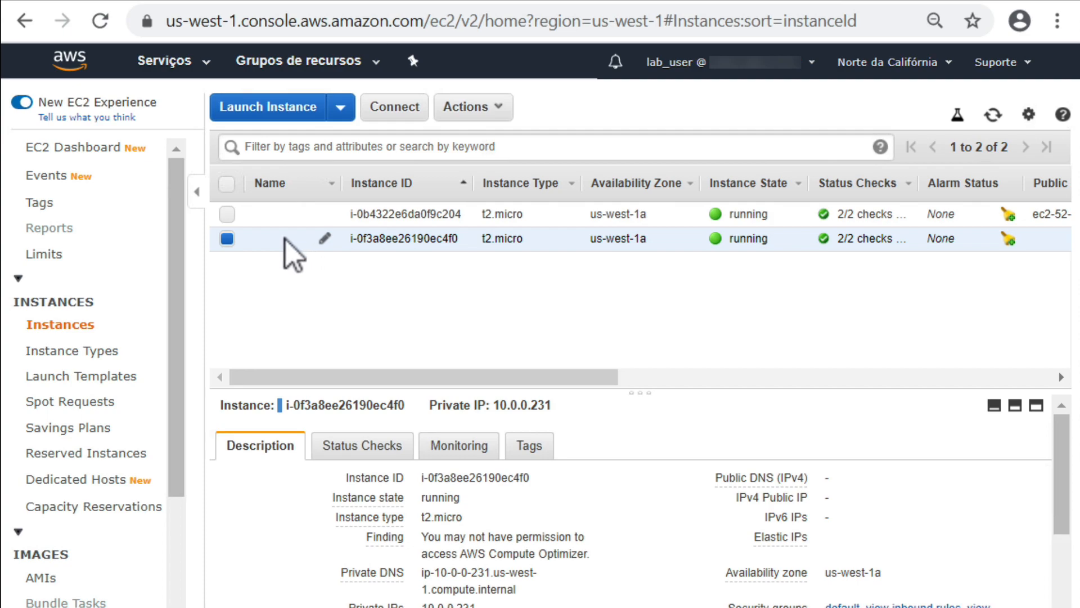
Decrypt the private instance's Windows Administrator password using the awspfSense.pem key.
{"action": "right_click", "coordinate": [284, 238]}
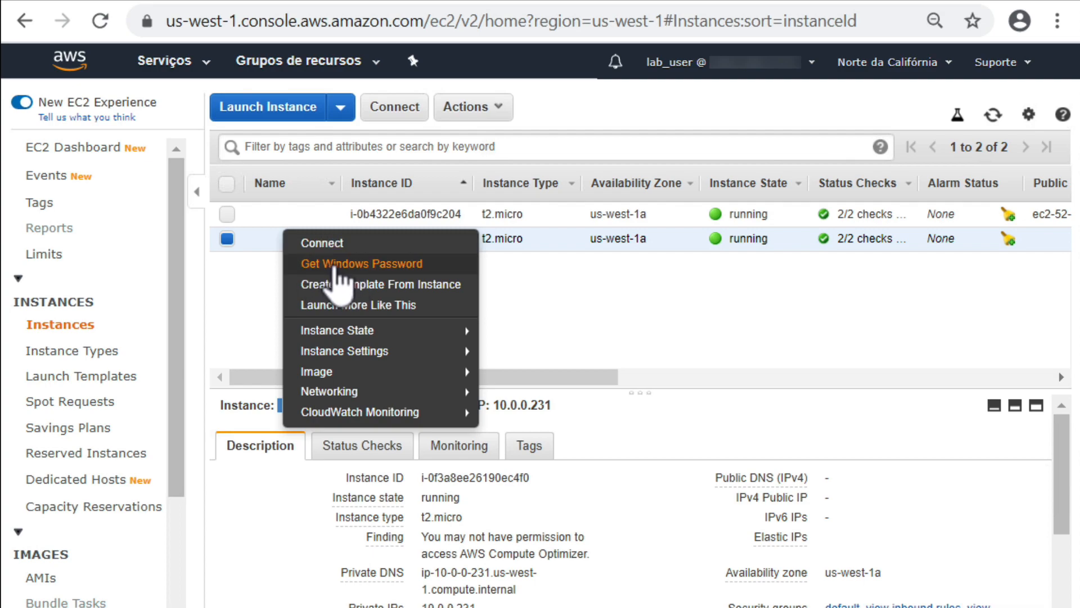
{"action": "left_click", "coordinate": [345, 264]}
{"action": "left_click", "coordinate": [425, 438]}
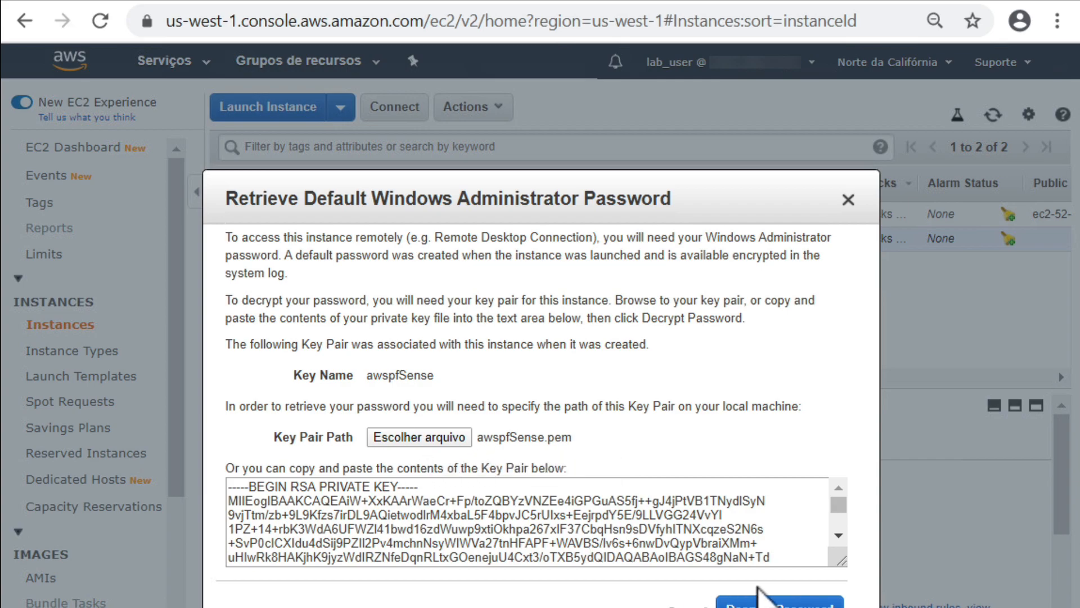
{"action": "left_click", "coordinate": [769, 604]}
Paste the decrypted password into the Notepad note, select the Administrator user name, and close the dialog.
{"action": "mouse_move", "coordinate": [347, 536]}
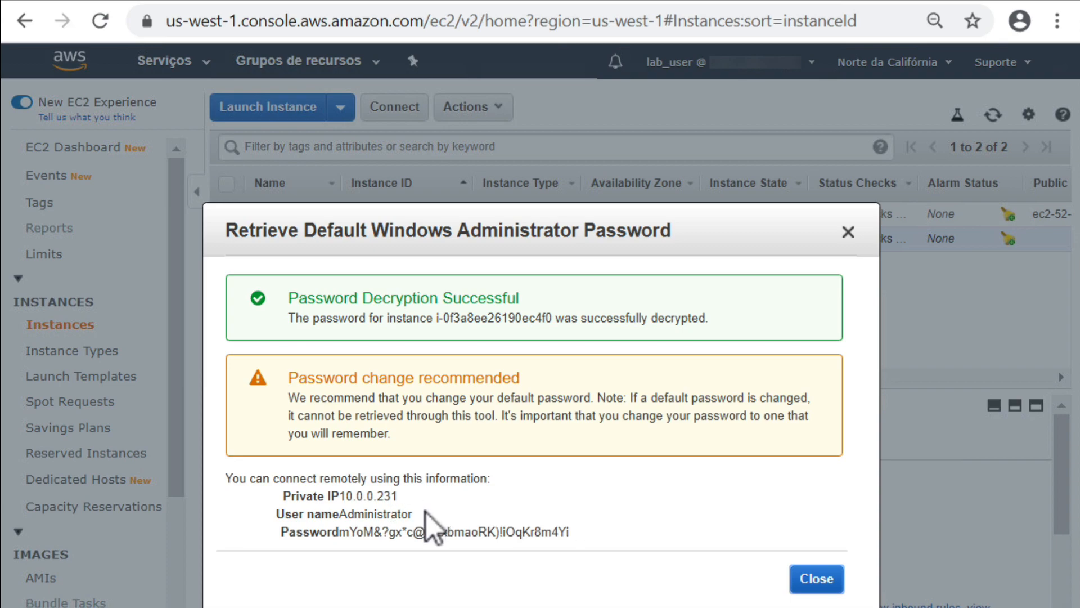
{"action": "left_click", "coordinate": [579, 533]}
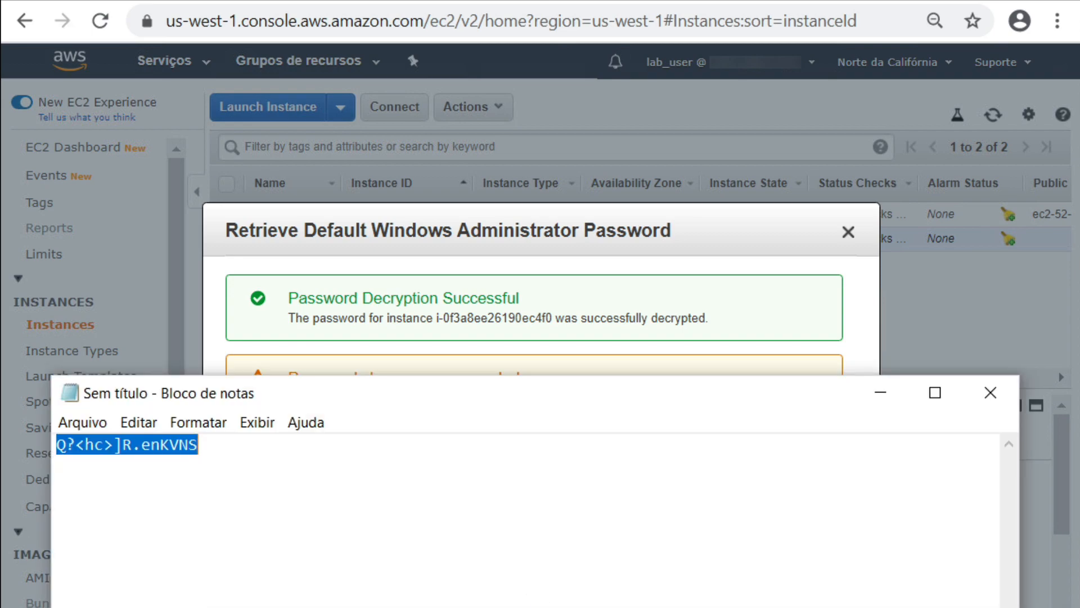
{"action": "left_click", "coordinate": [462, 478]}
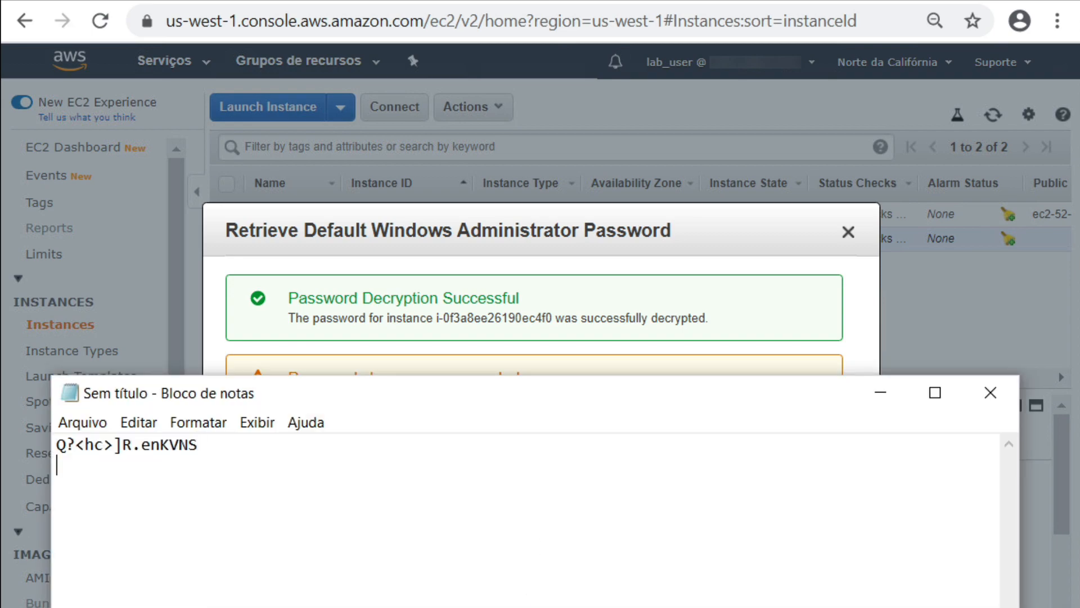
{"action": "key", "text": "ctrl+v"}
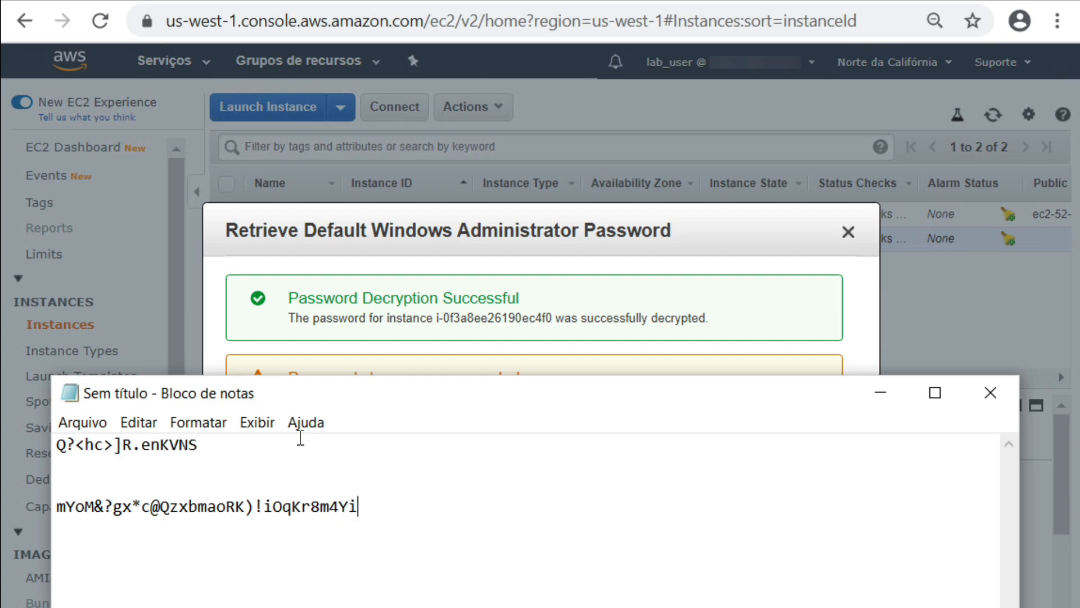
{"action": "left_click", "coordinate": [280, 311]}
{"action": "left_click_drag", "start_coordinate": [412, 514], "coordinate": [344, 517]}
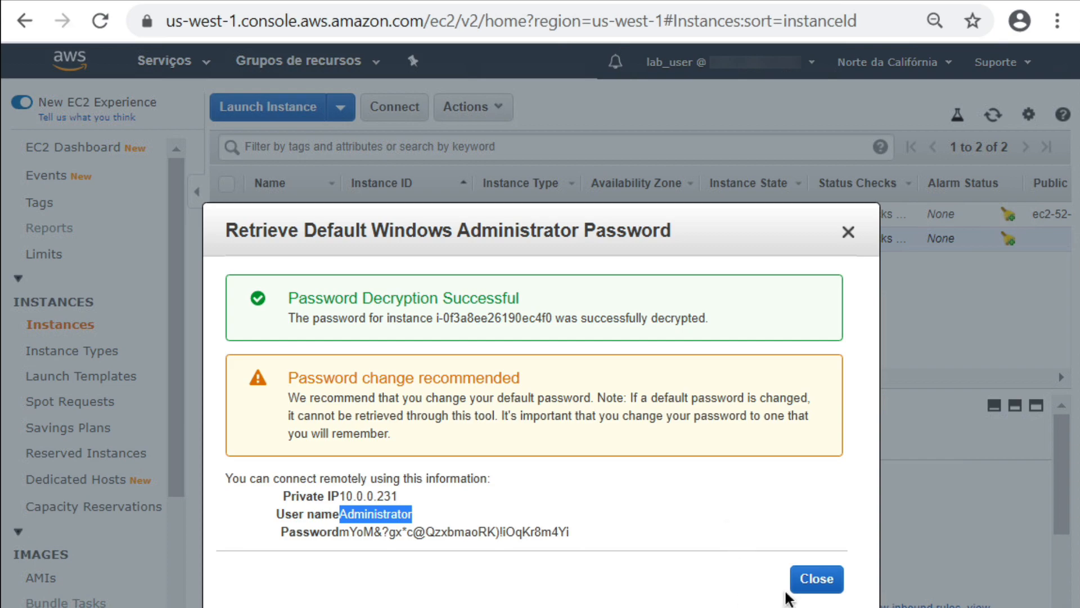
{"action": "left_click", "coordinate": [801, 578]}
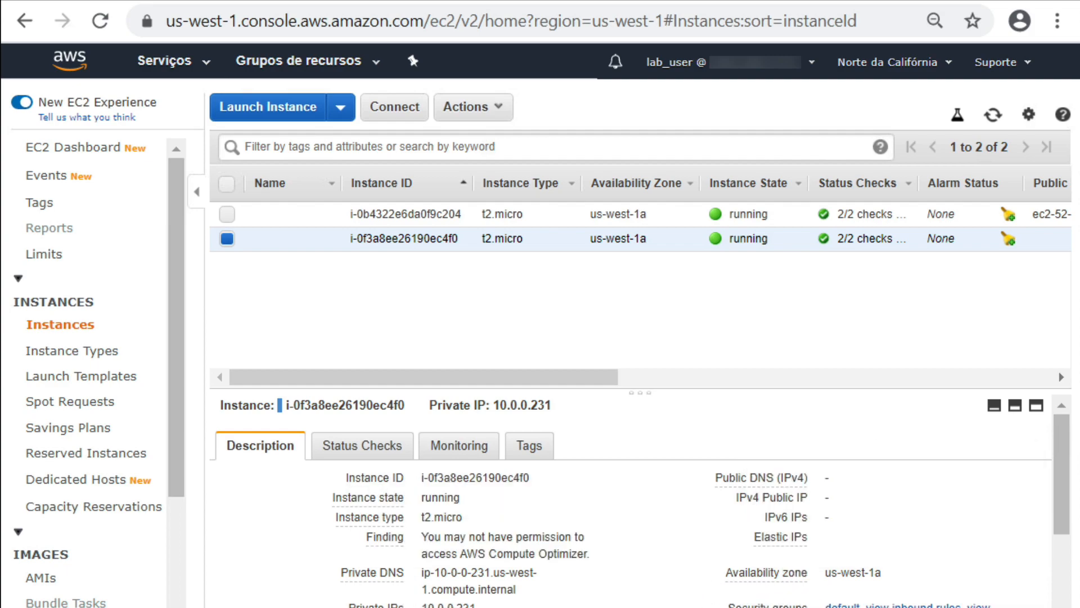
Add the user name Administrator to line 2 of the credentials note.
{"action": "key", "text": "super+e"}
{"action": "left_click", "coordinate": [977, 53]}
{"action": "key", "text": "alt+Tab"}
{"action": "left_click", "coordinate": [379, 484]}
{"action": "key", "text": "ctrl+v"}
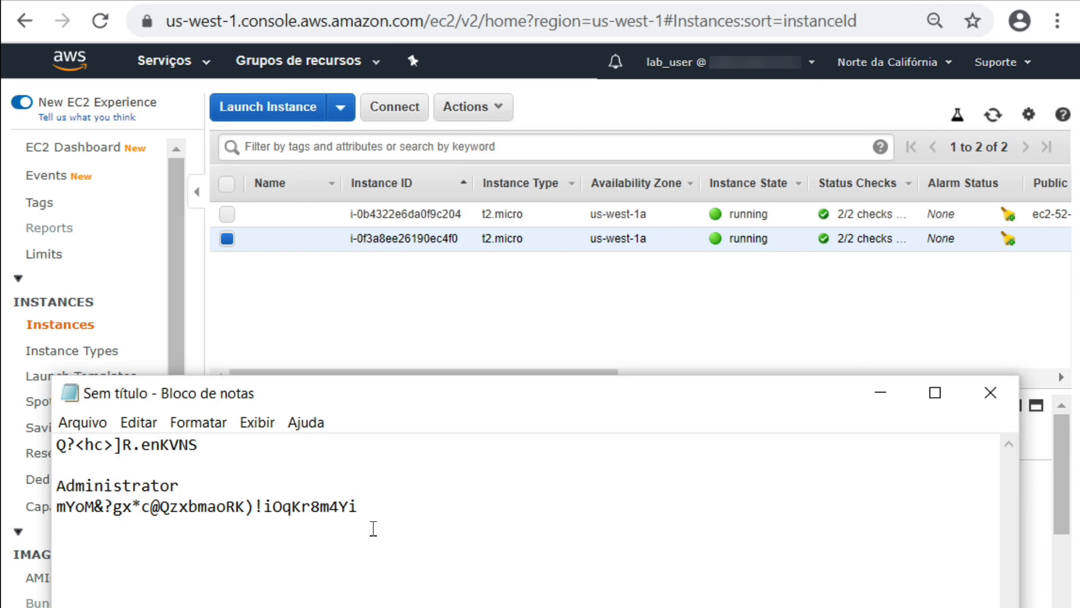
Copy the private IP 10.0.0.231 and search Windows for mstsc.
{"action": "left_click", "coordinate": [289, 330]}
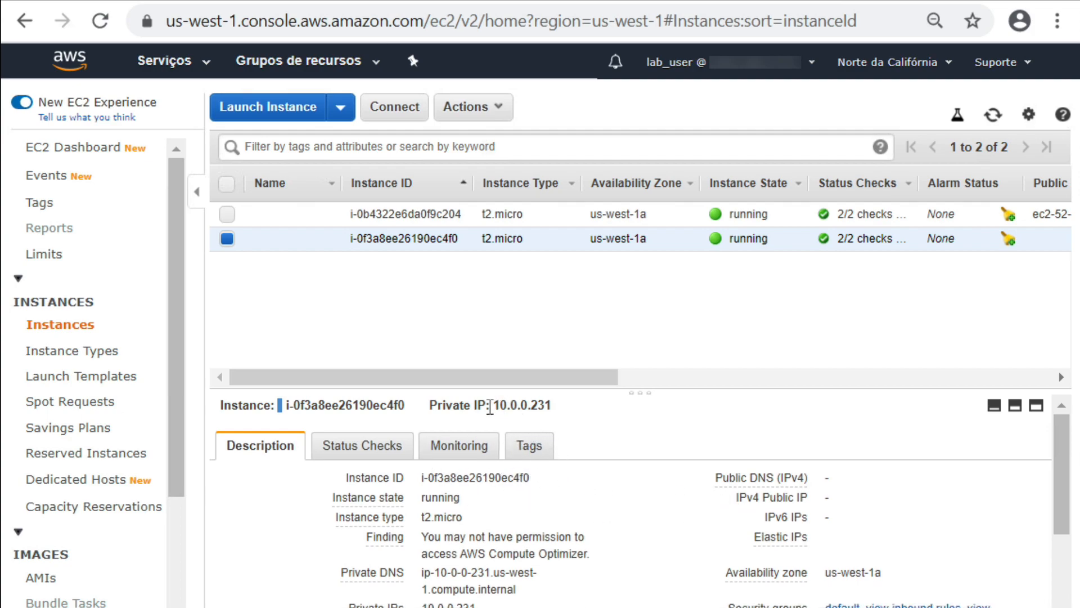
{"action": "left_click_drag", "start_coordinate": [495, 404], "coordinate": [554, 404]}
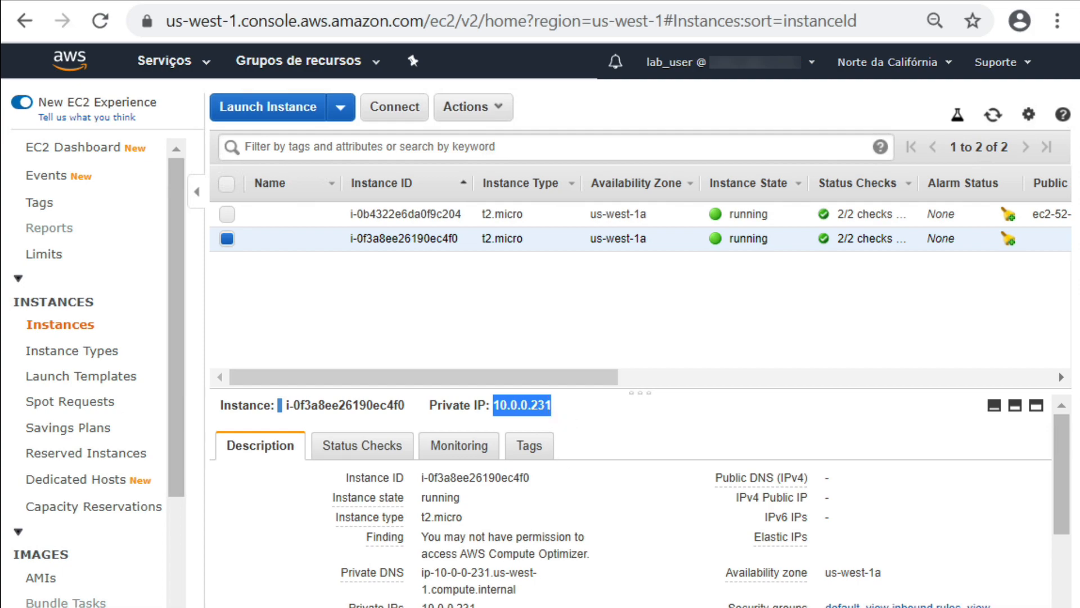
{"action": "key", "text": "alt+Tab"}
{"action": "key", "text": "super"}
{"action": "type", "text": "mstsc"}
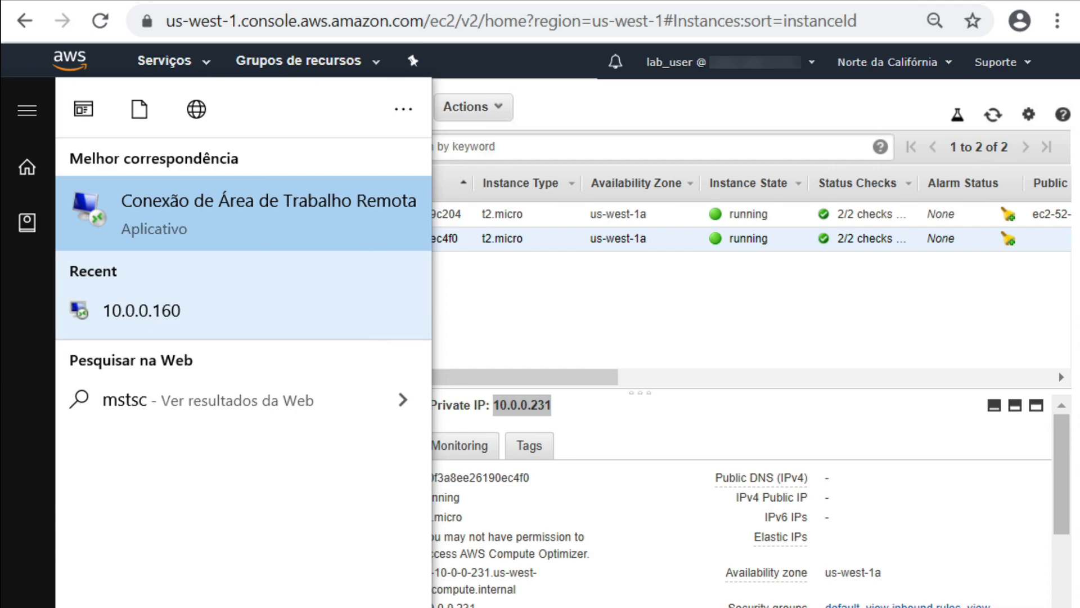
Open Command Prompt via search and start ping 10.0.0.231.
{"action": "key", "text": "BackSpace"}
{"action": "key", "text": "BackSpace"}
{"action": "key", "text": "BackSpace"}
{"action": "key", "text": "BackSpace"}
{"action": "key", "text": "BackSpace"}
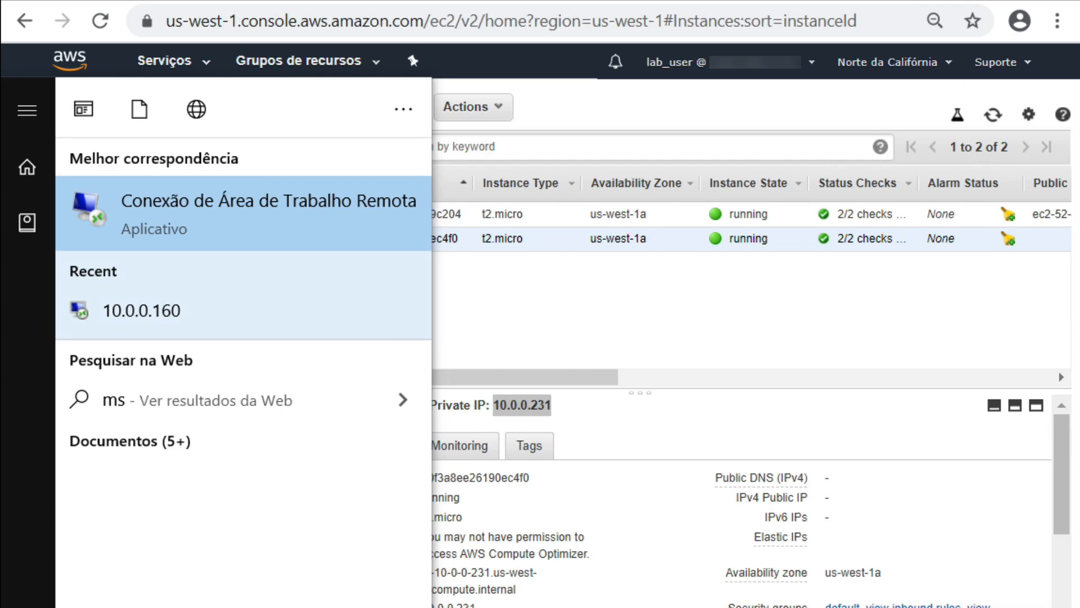
{"action": "type", "text": "cmd"}
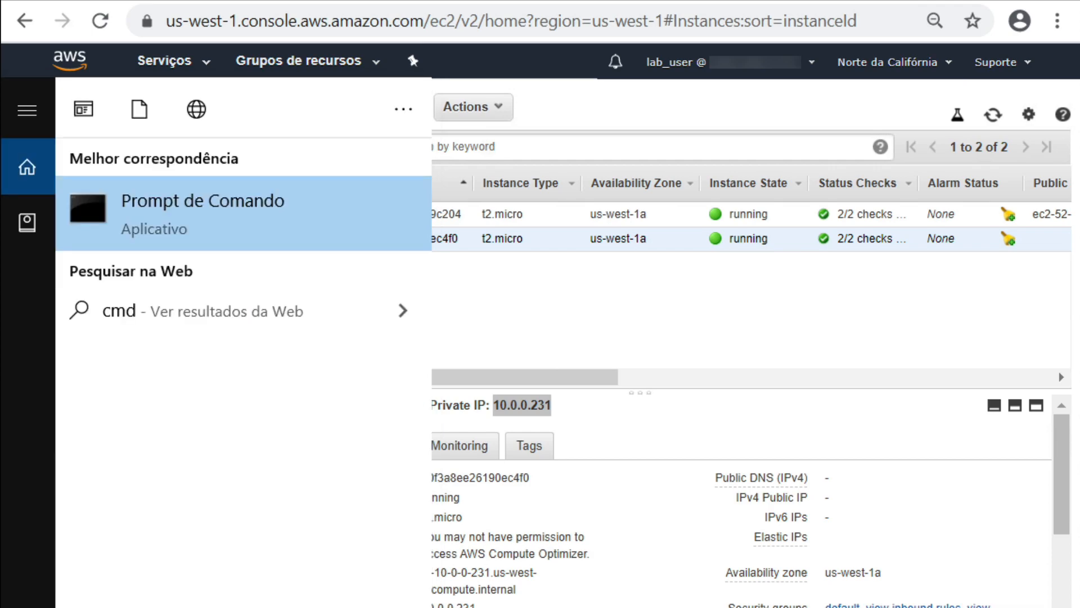
{"action": "key", "text": "Return"}
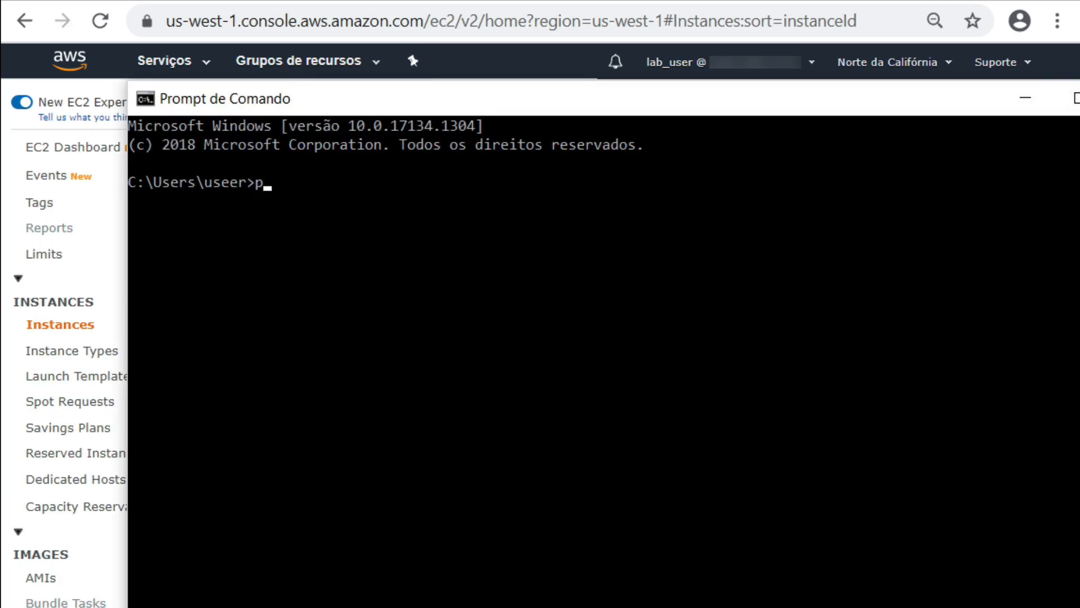
{"action": "type", "text": "ping 10.0.0.231"}
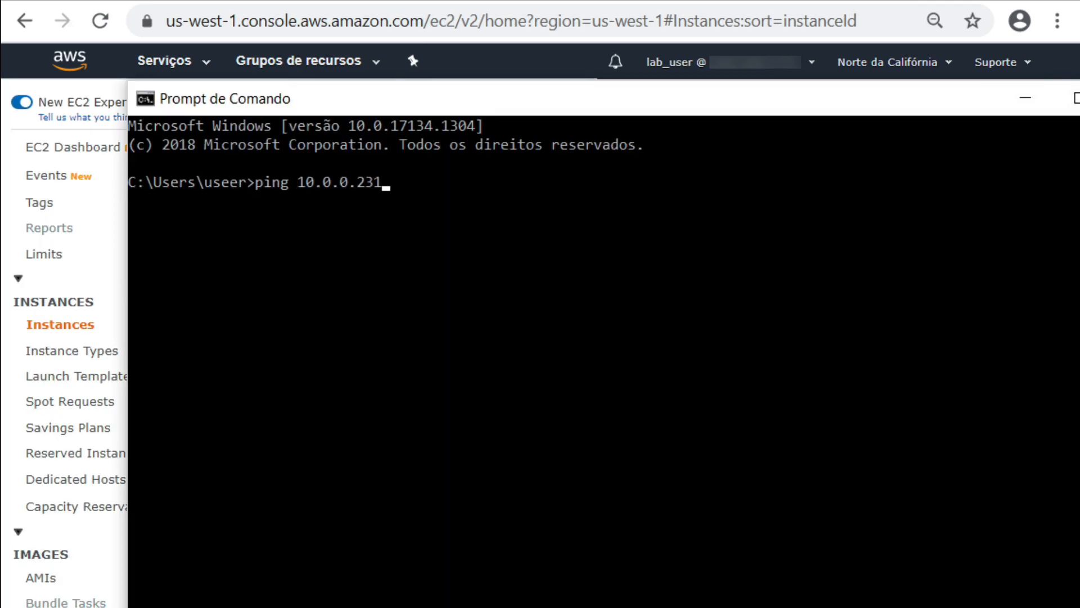
{"action": "key", "text": "Return"}
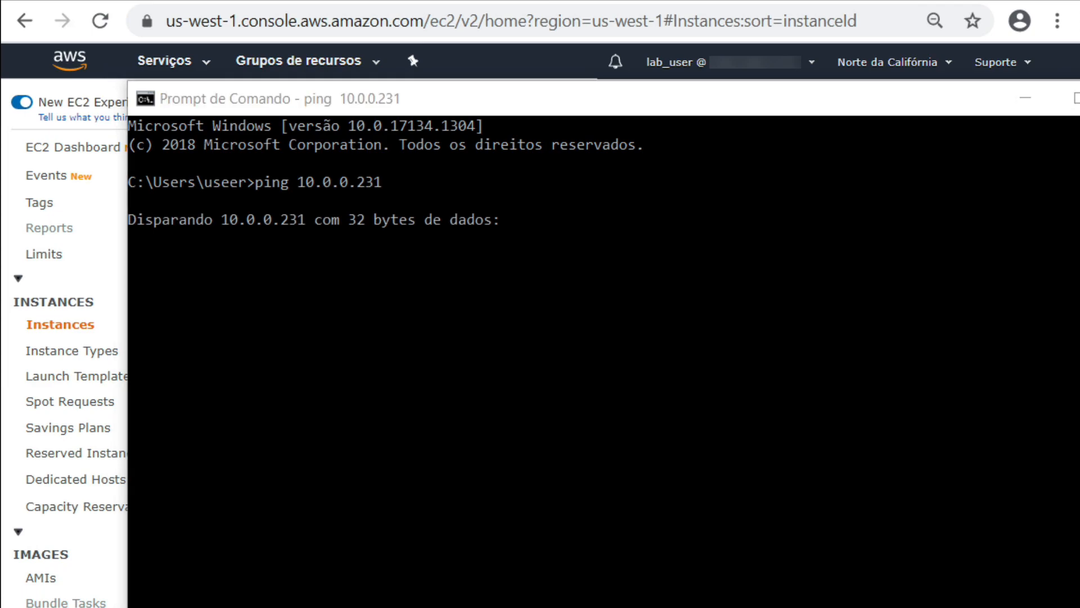
{"action": "key", "text": "super"}
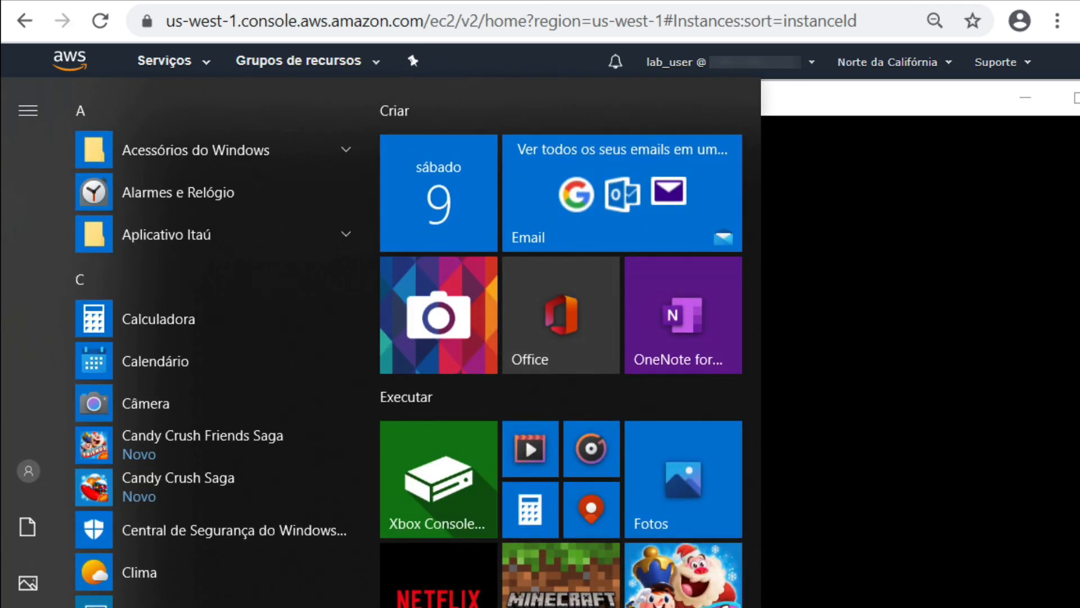
Launch Remote Desktop Connection and connect to computer 10.0.0.231.
{"action": "type", "text": "mstsc"}
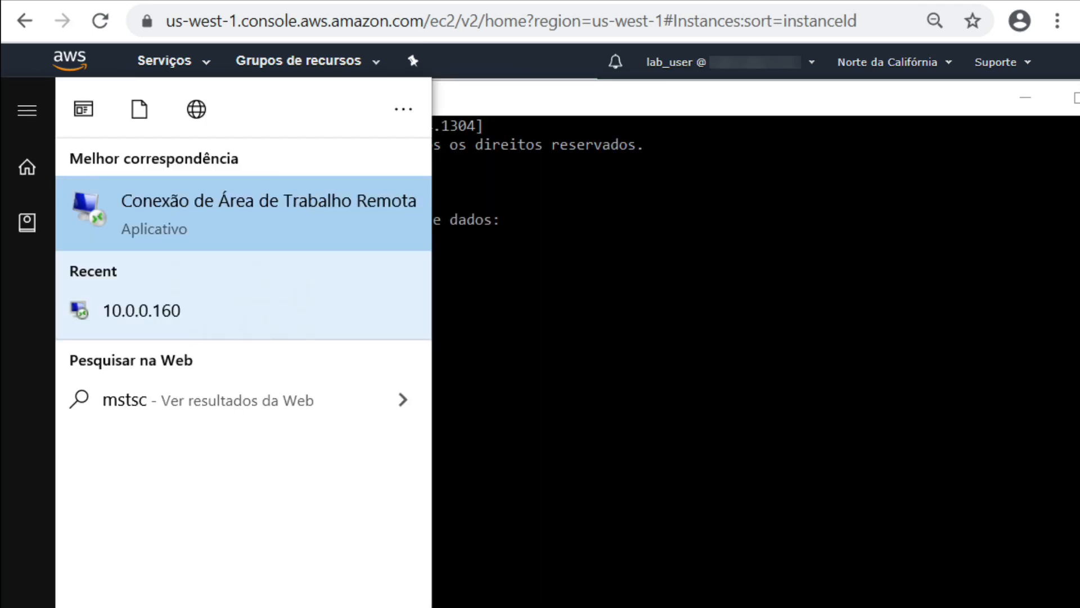
{"action": "key", "text": "Escape"}
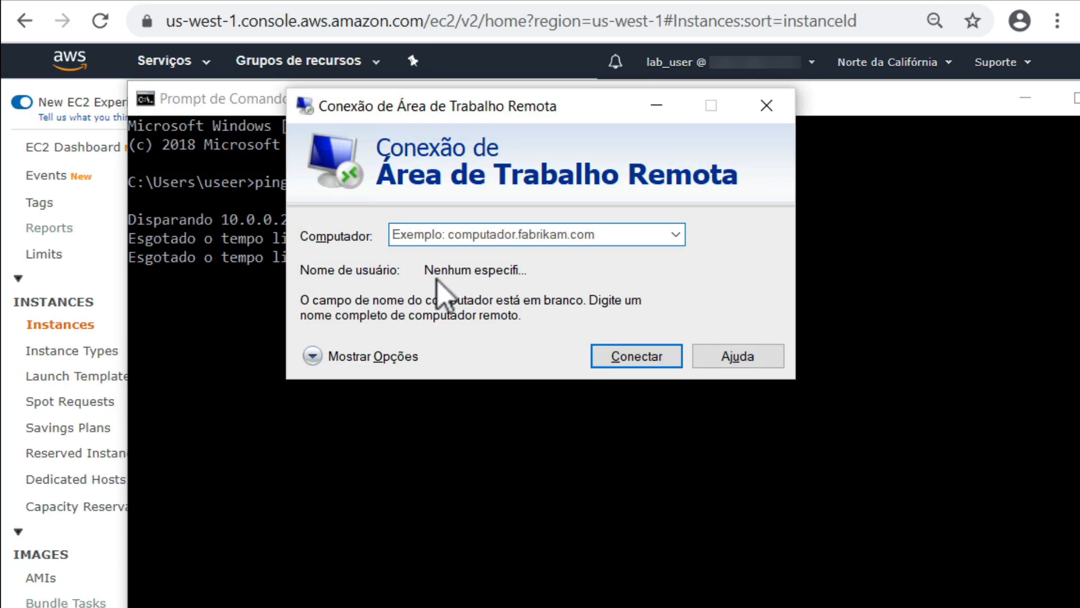
{"action": "right_click", "coordinate": [457, 236]}
{"action": "left_click", "coordinate": [505, 319]}
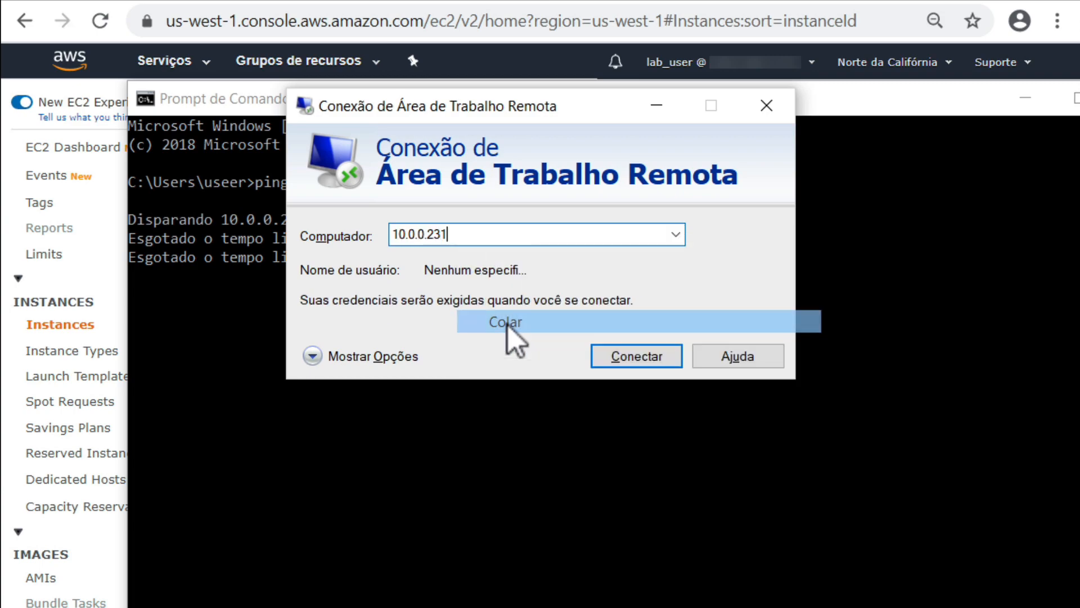
{"action": "left_click", "coordinate": [635, 357]}
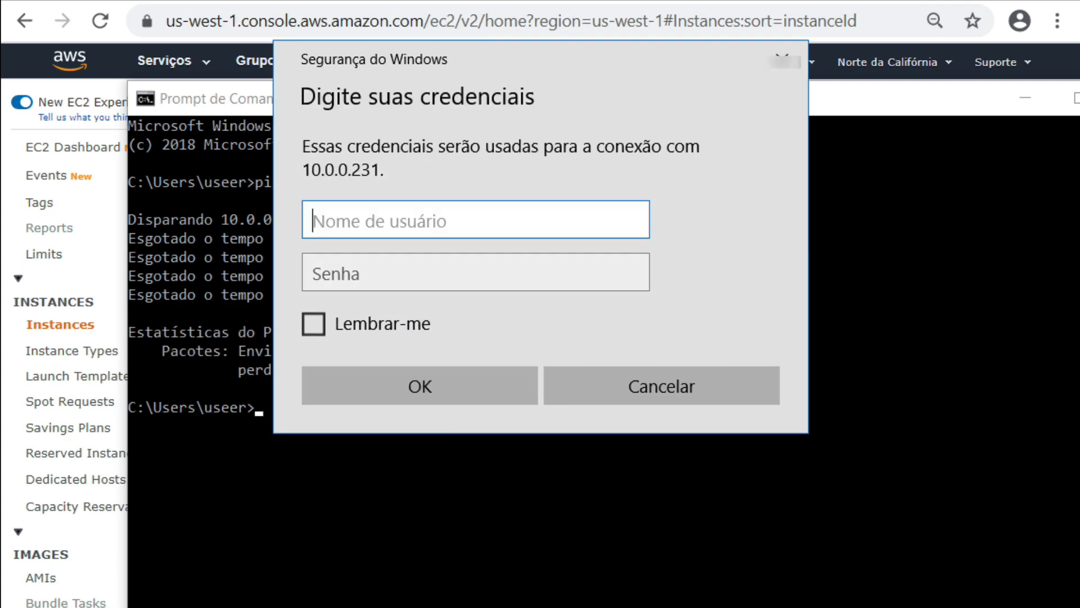
Fill the login prompt's username with the Administrator name copied from the notes.
{"action": "key", "text": "alt+Tab"}
{"action": "left_click_drag", "start_coordinate": [180, 485], "coordinate": [75, 485]}
{"action": "right_click", "coordinate": [88, 491]}
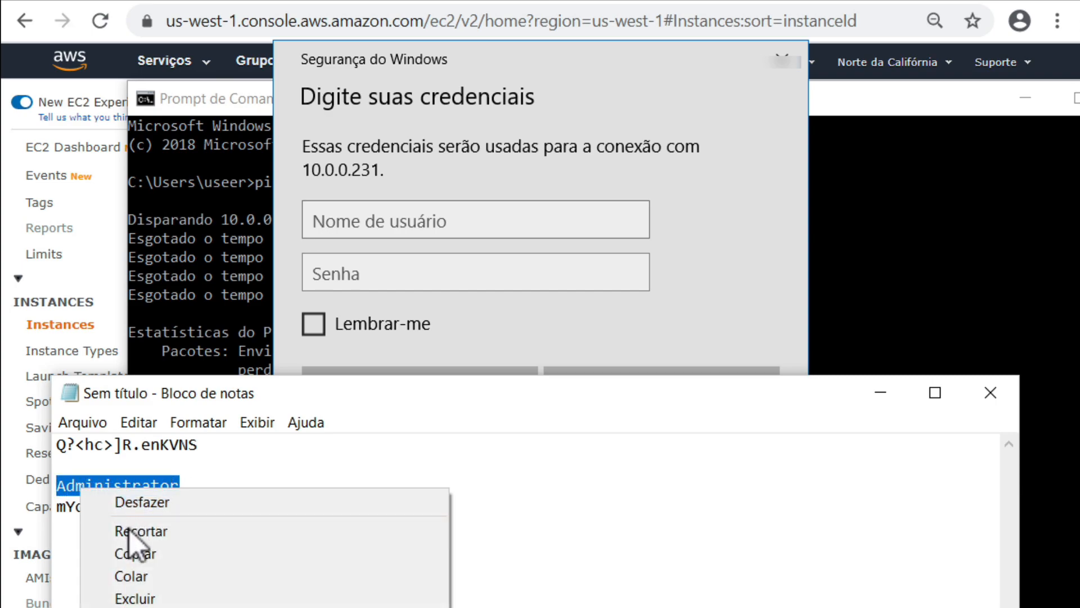
{"action": "left_click", "coordinate": [135, 553]}
{"action": "left_click", "coordinate": [387, 225]}
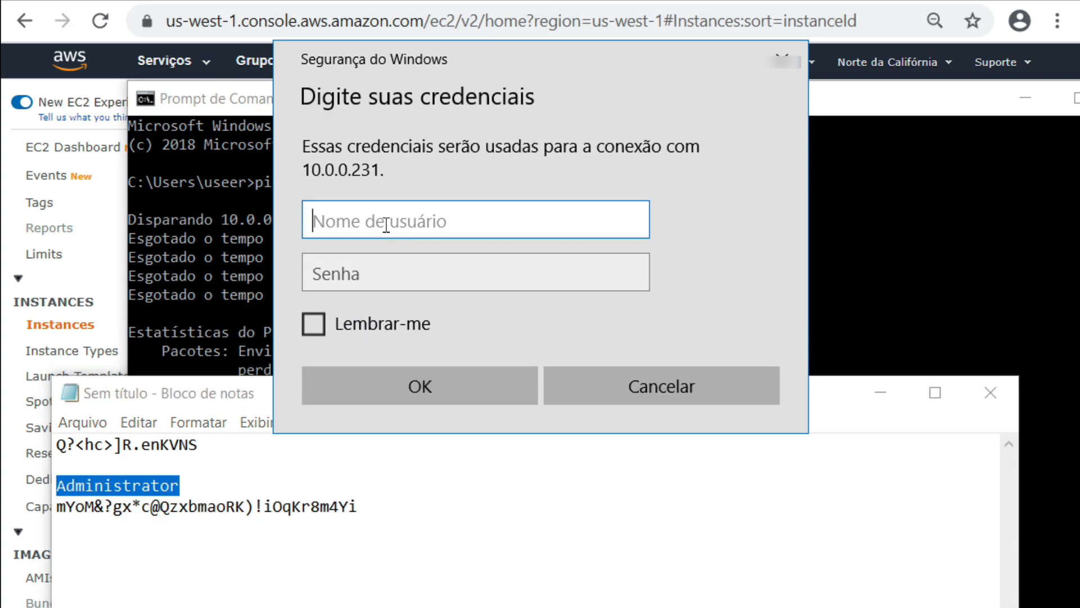
{"action": "right_click", "coordinate": [400, 232]}
{"action": "left_click", "coordinate": [386, 197]}
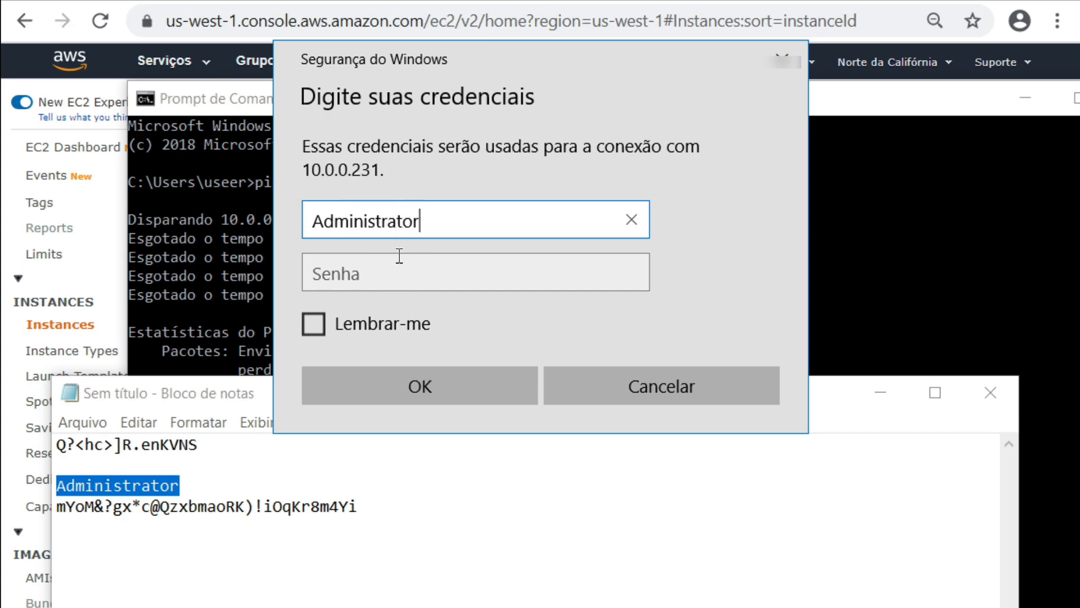
Enter the noted password, sign in, and trust the certificate without asking again.
{"action": "left_click_drag", "start_coordinate": [364, 506], "coordinate": [78, 513]}
{"action": "right_click", "coordinate": [90, 508]}
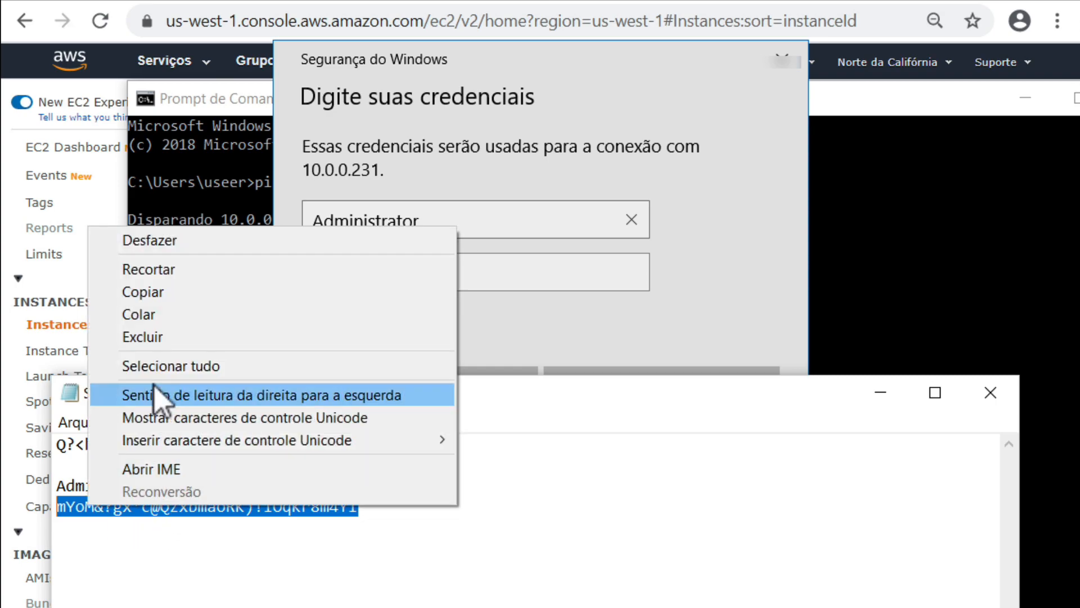
{"action": "left_click", "coordinate": [151, 298]}
{"action": "left_click", "coordinate": [366, 274]}
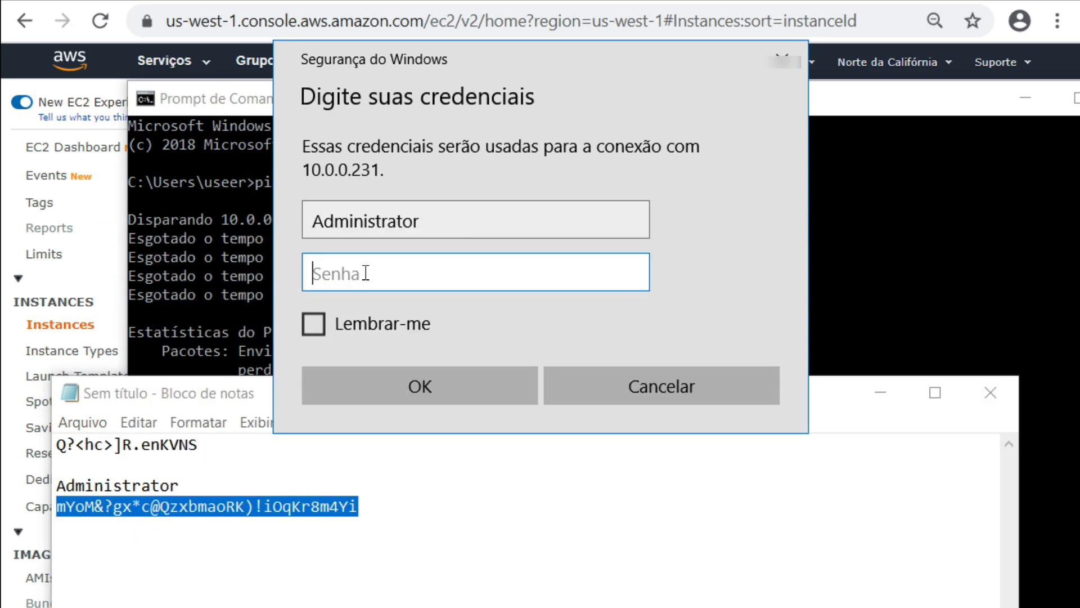
{"action": "right_click", "coordinate": [393, 273]}
{"action": "left_click", "coordinate": [366, 248]}
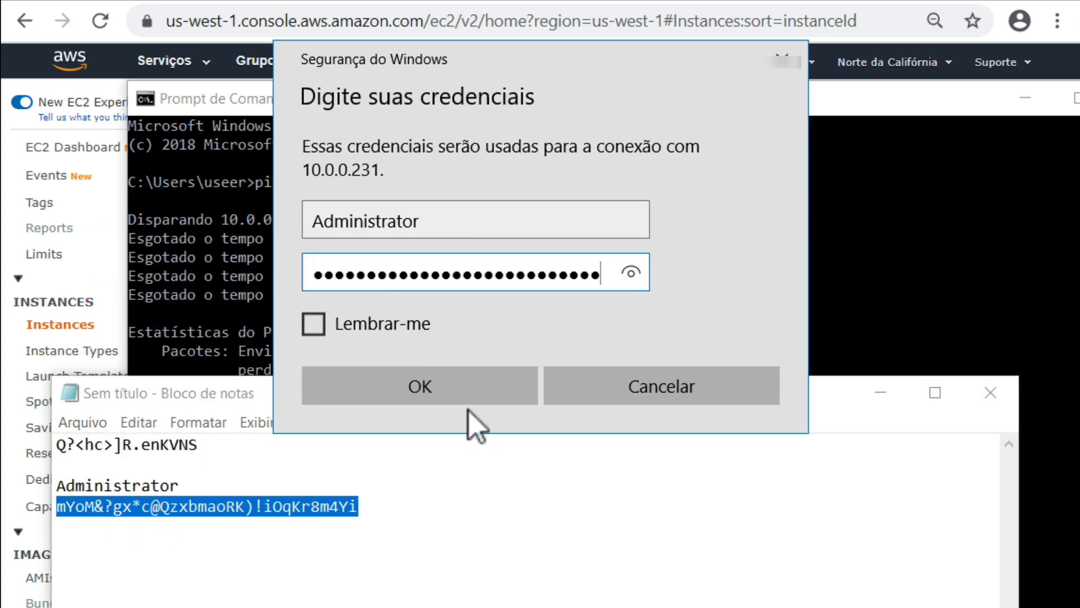
{"action": "left_click", "coordinate": [418, 385]}
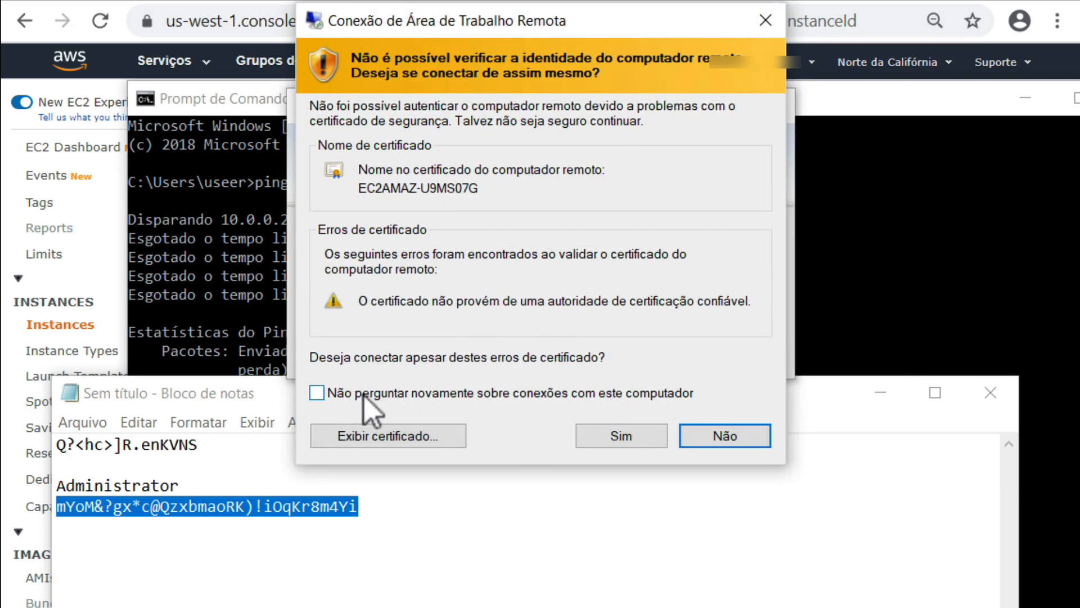
{"action": "left_click", "coordinate": [410, 398]}
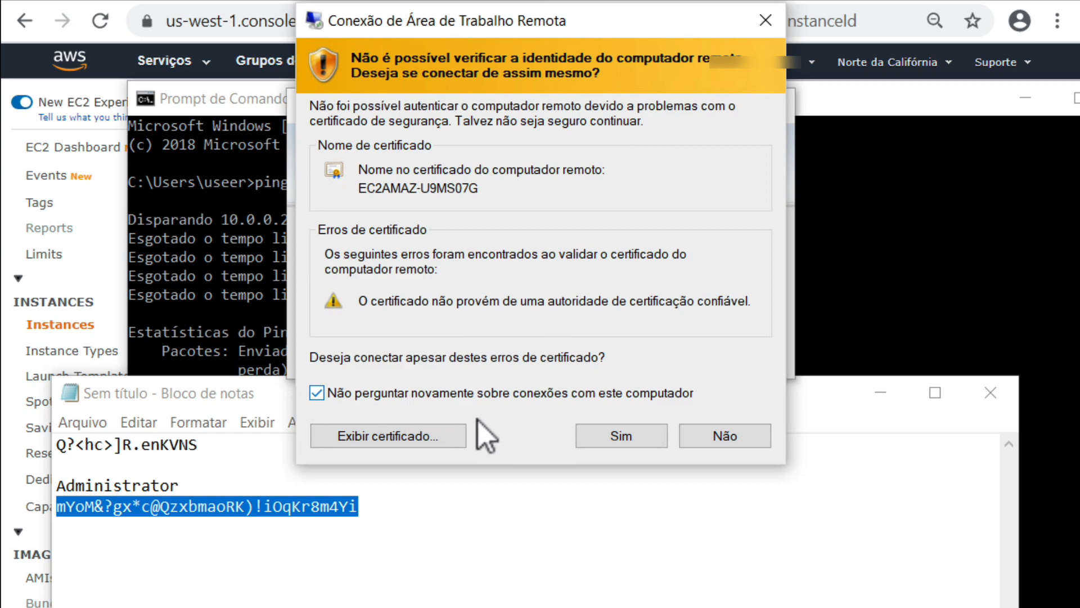
{"action": "left_click", "coordinate": [626, 435]}
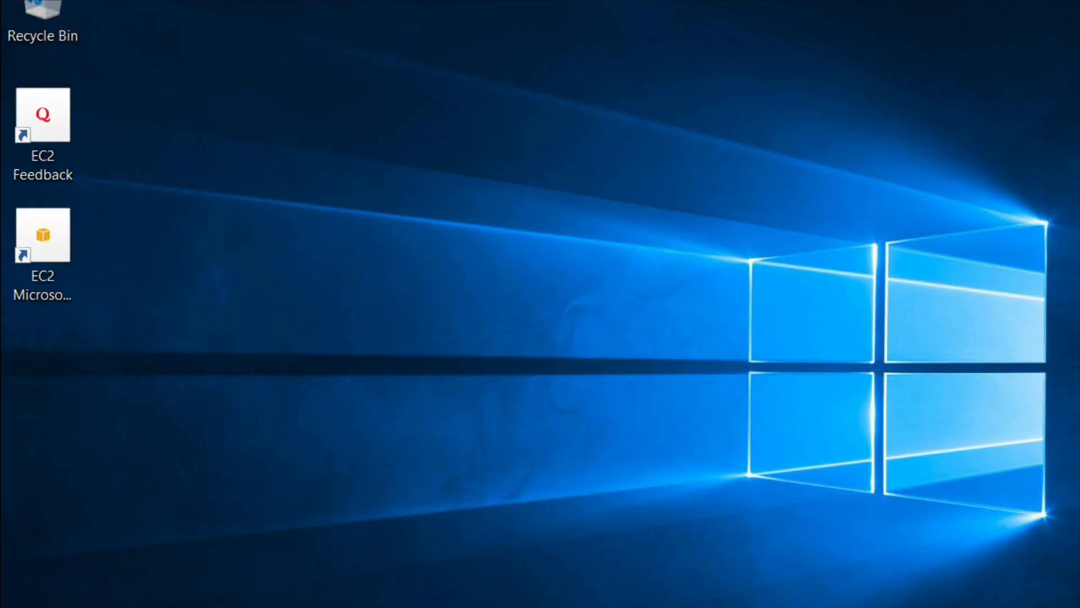
Open the remote server's Start menu and search 'c' to find Command Prompt.
{"action": "key", "text": "super"}
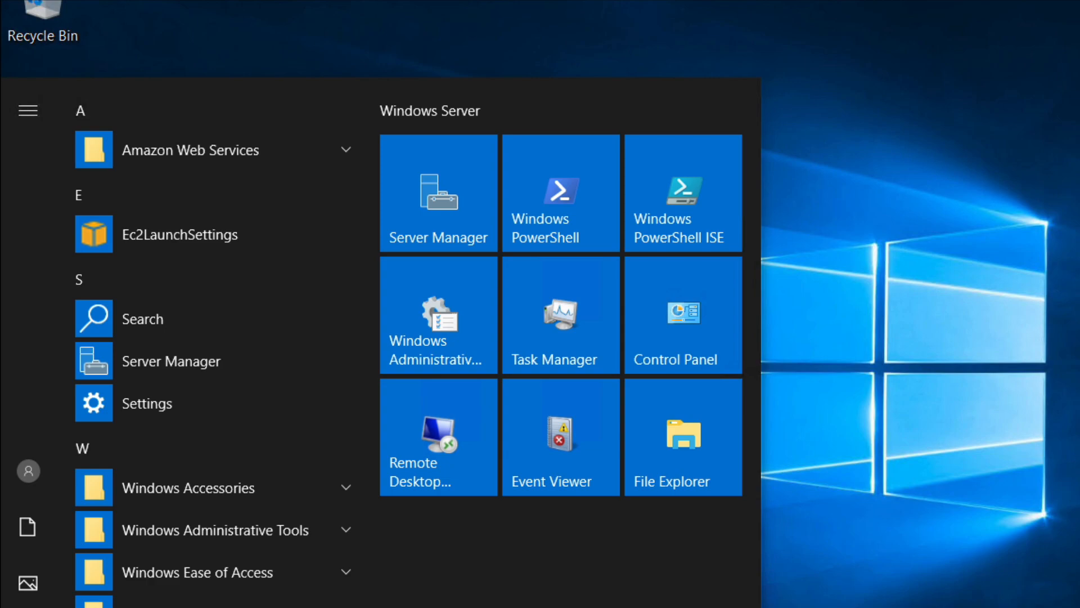
{"action": "left_click", "coordinate": [838, 494]}
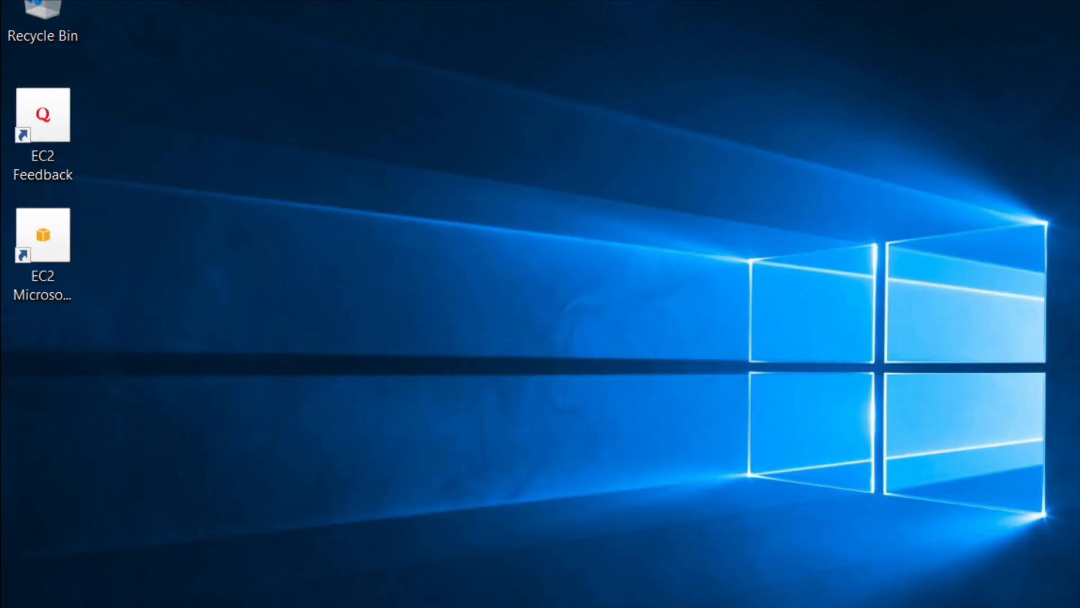
{"action": "key", "text": "super"}
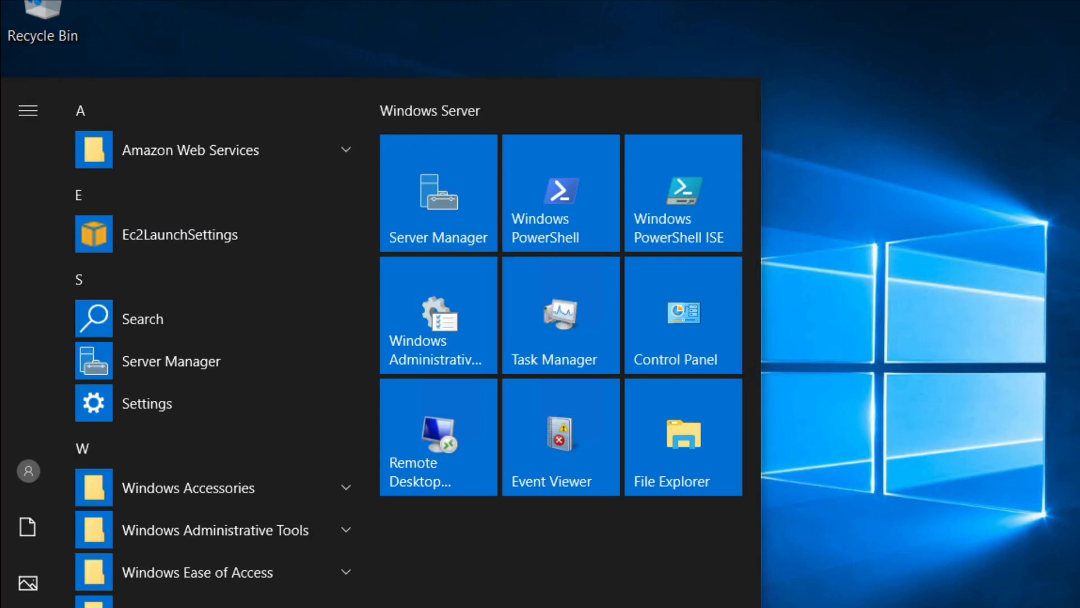
{"action": "type", "text": "c"}
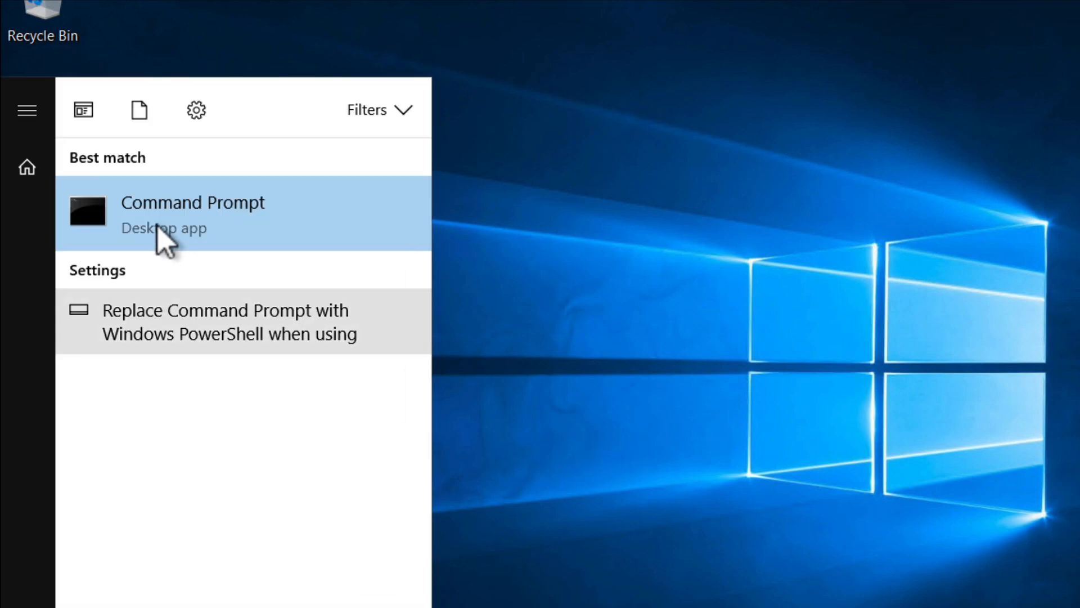
Open Command Prompt on the remote server and run ipconfig.
{"action": "left_click", "coordinate": [157, 222], "text": "ctrl+shift"}
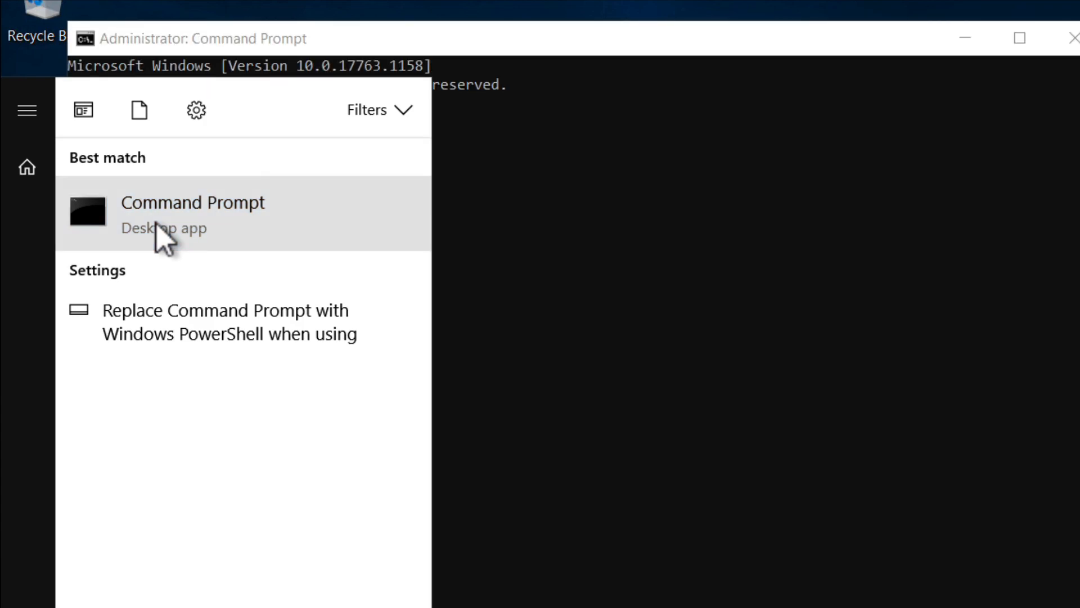
{"action": "left_click", "coordinate": [632, 239]}
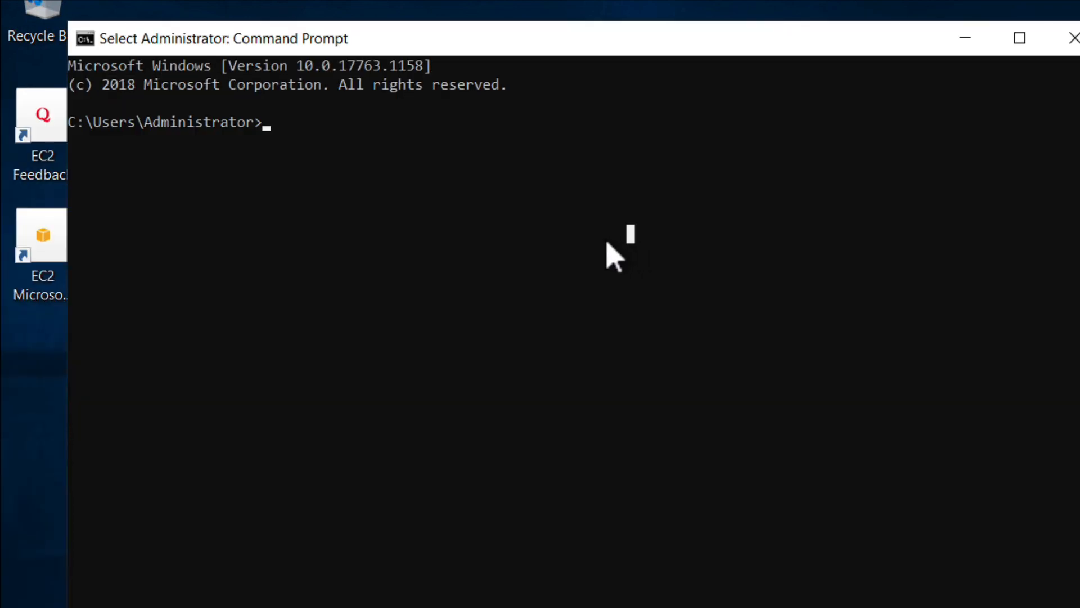
{"action": "type", "text": "ipconfig"}
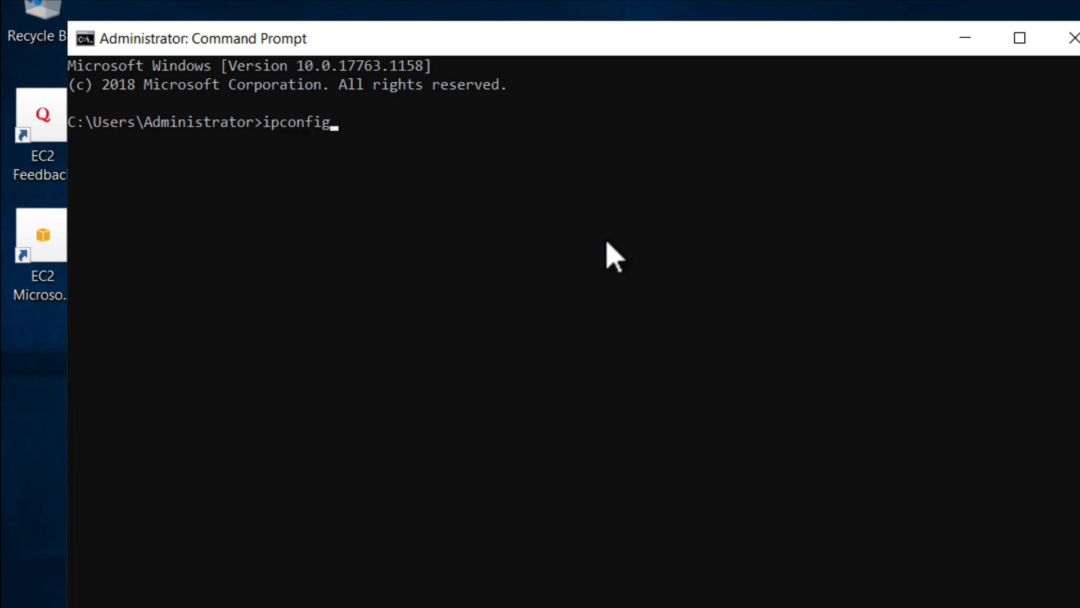
{"action": "key", "text": "Return"}
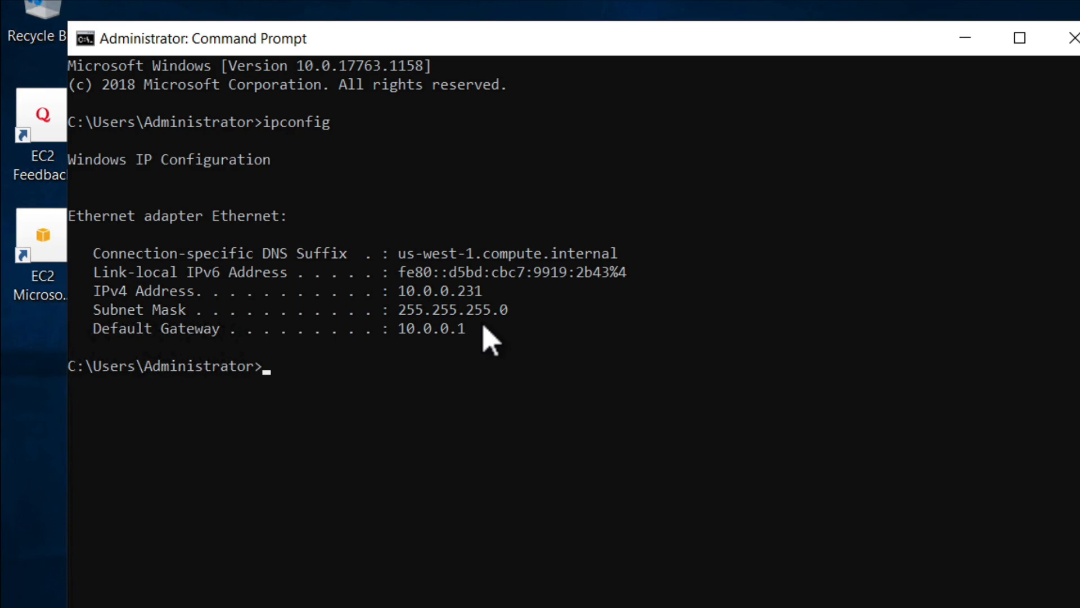
Ping 8.8.8.8, stop it with Ctrl+C, and minimise the console.
{"action": "type", "text": "ing 8.8.8.8"}
{"action": "key", "text": "Return"}
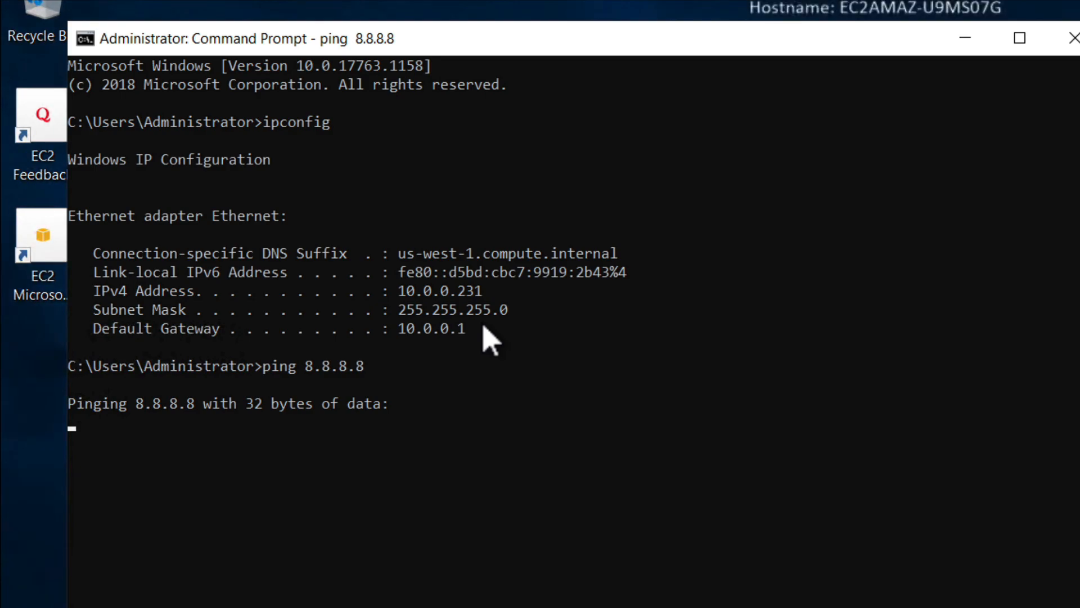
{"action": "key", "text": "ctrl+c"}
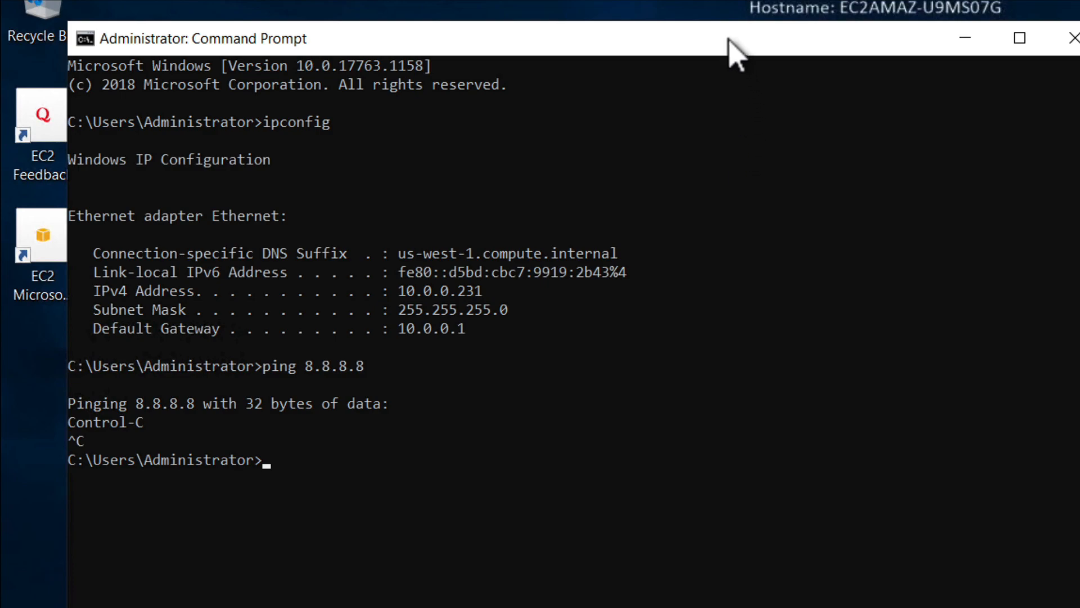
{"action": "left_click", "coordinate": [965, 38]}
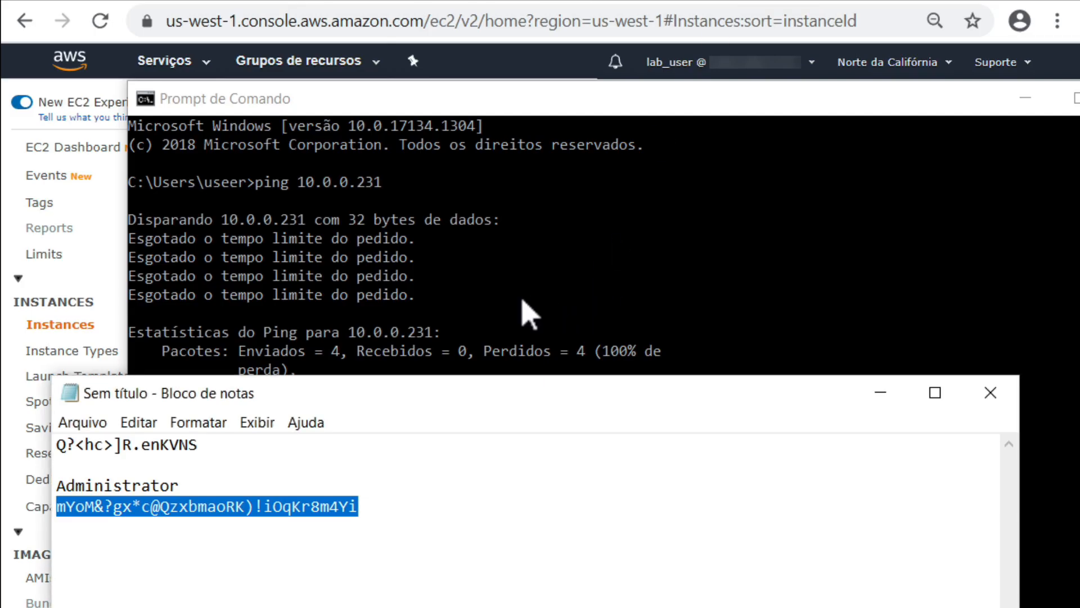
Bring the browser with the AWS console back in front.
{"action": "left_click", "coordinate": [75, 282]}
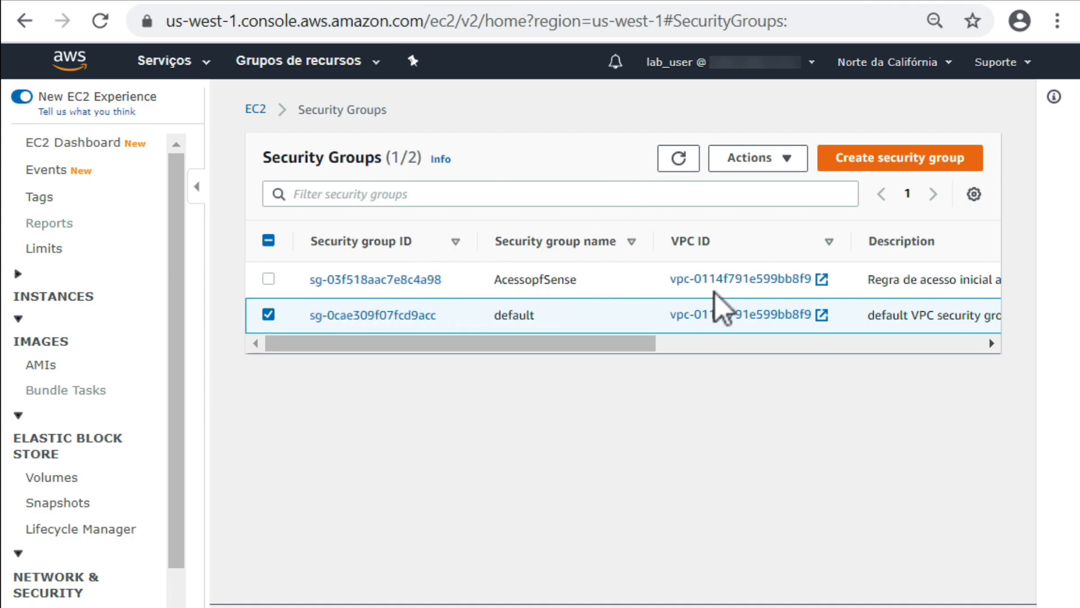
Start a new security group named Acesso_OpenVPN, described as OpenVPN port 1195-udp access.
{"action": "left_click", "coordinate": [856, 168]}
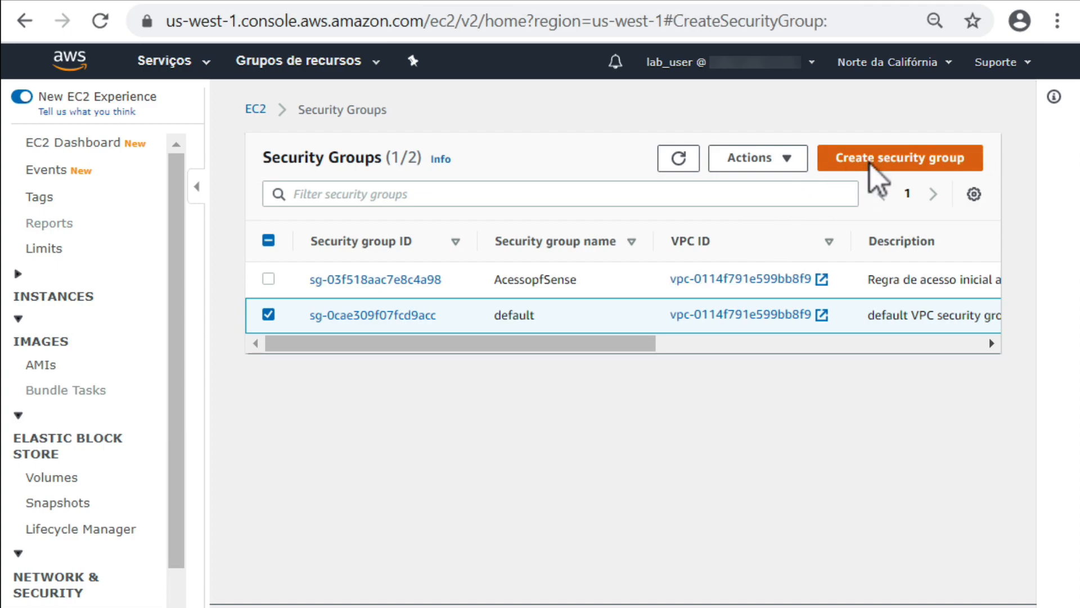
{"action": "left_click", "coordinate": [171, 313]}
{"action": "type", "text": "Acesso"}
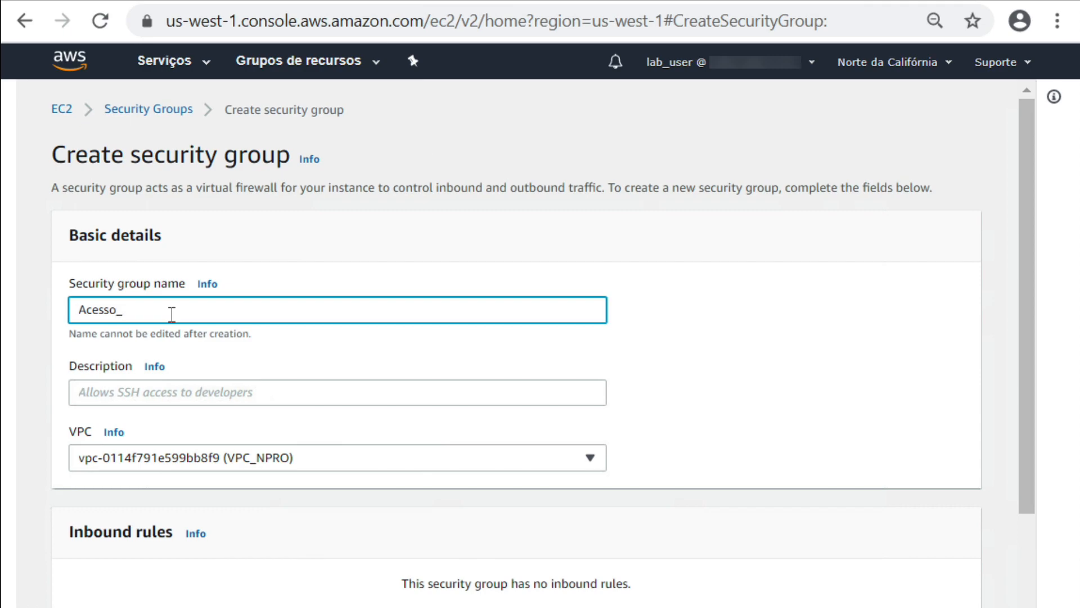
{"action": "type", "text": "_OpenVPN"}
{"action": "left_click", "coordinate": [265, 394]}
{"action": "type", "text": "Ac"}
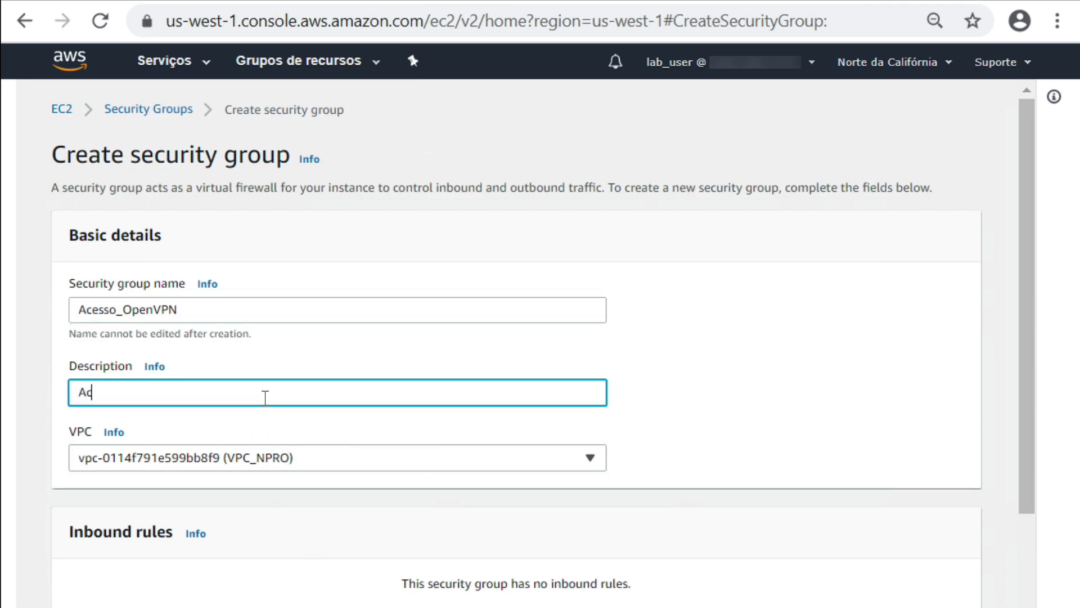
{"action": "type", "text": "essp"}
{"action": "type", "text": "o ao"}
{"action": "type", "text": " Openvpn P"}
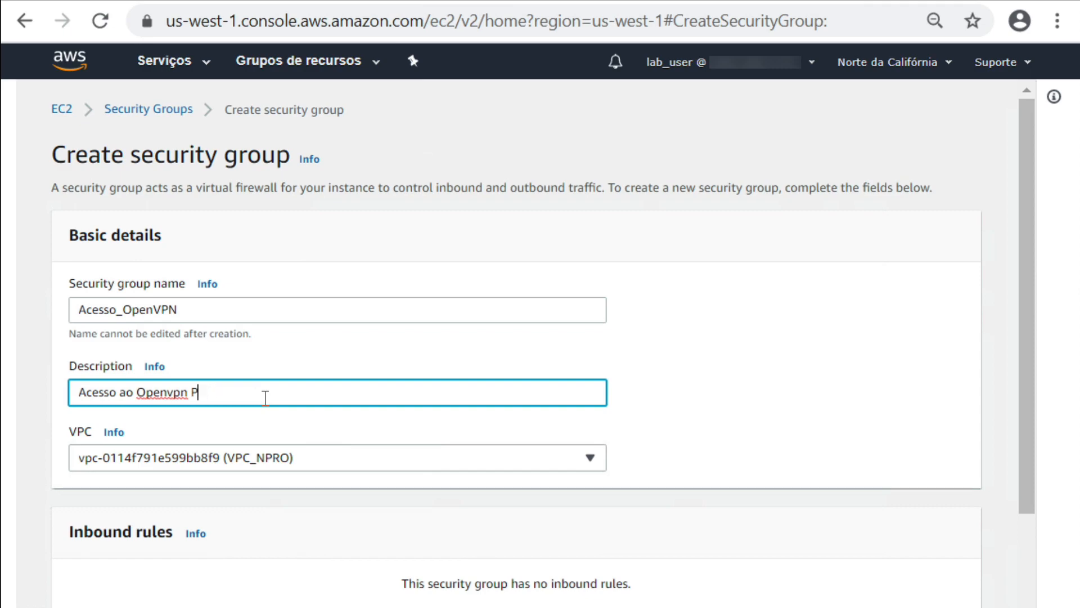
{"action": "type", "text": "porta 1195/udp"}
{"action": "left_click_drag", "start_coordinate": [259, 393], "coordinate": [253, 392]}
{"action": "type", "text": "-"}
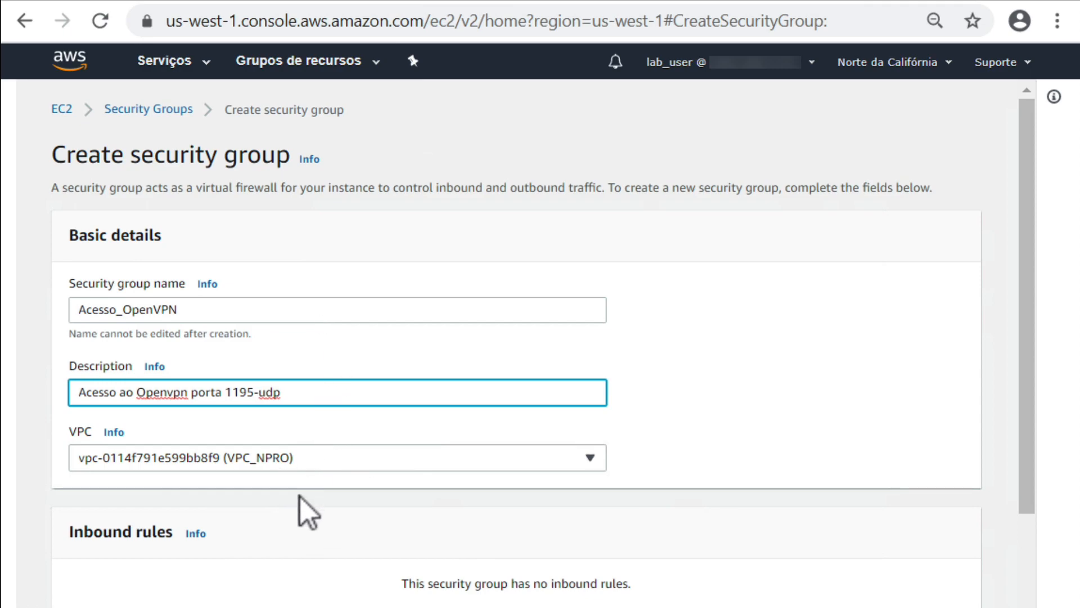
Add an inbound Custom UDP rule for port 1195 from Anywhere and create the group.
{"action": "scroll", "coordinate": [211, 541], "scroll_direction": "down", "scroll_amount": 2}
{"action": "left_click", "coordinate": [135, 532]}
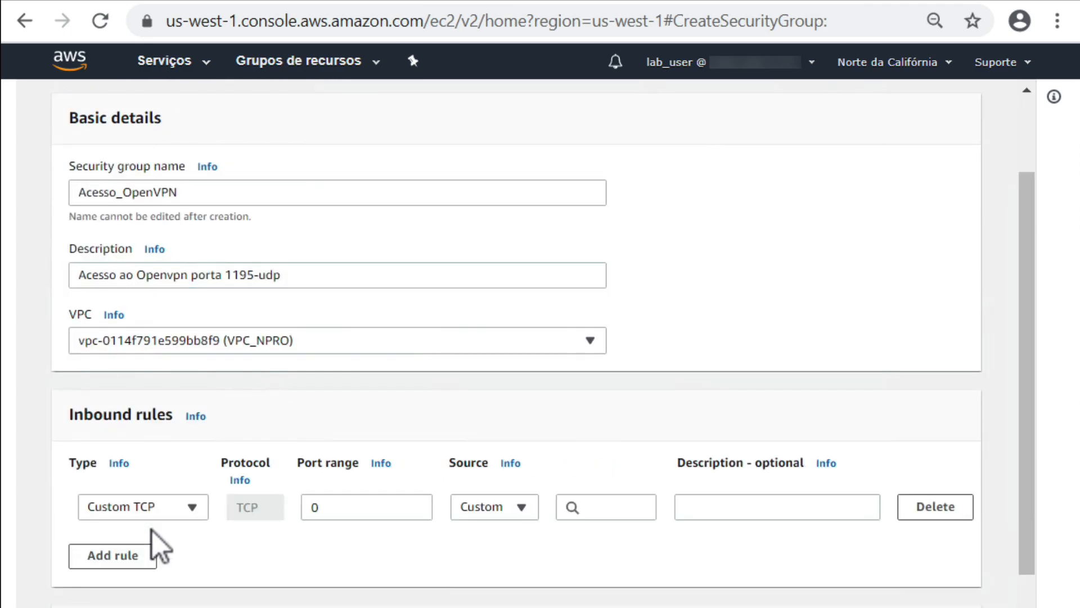
{"action": "left_click", "coordinate": [146, 515]}
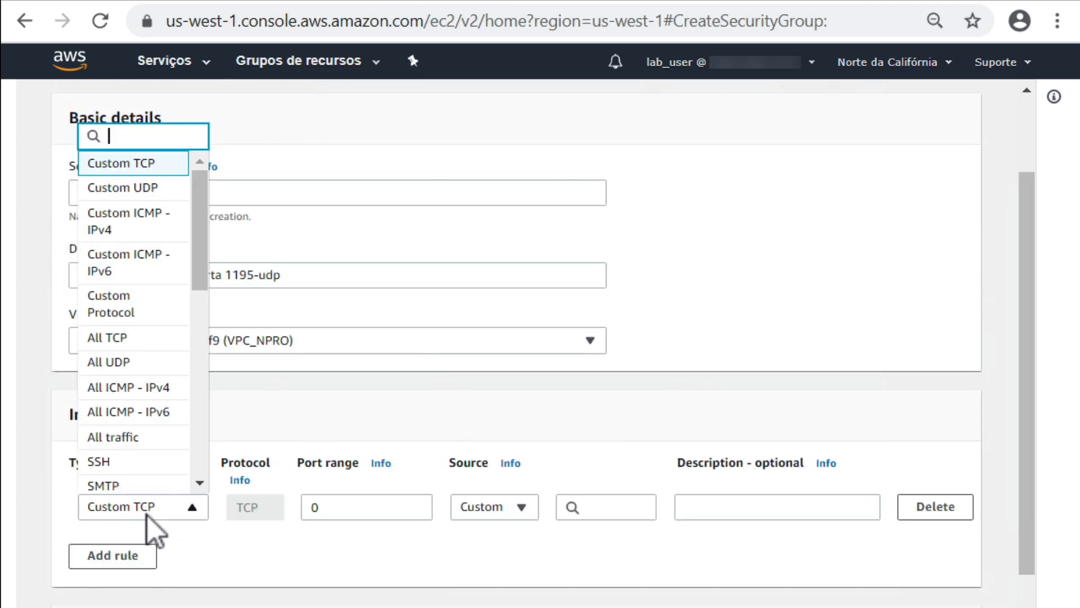
{"action": "left_click", "coordinate": [159, 191]}
{"action": "left_click", "coordinate": [353, 514]}
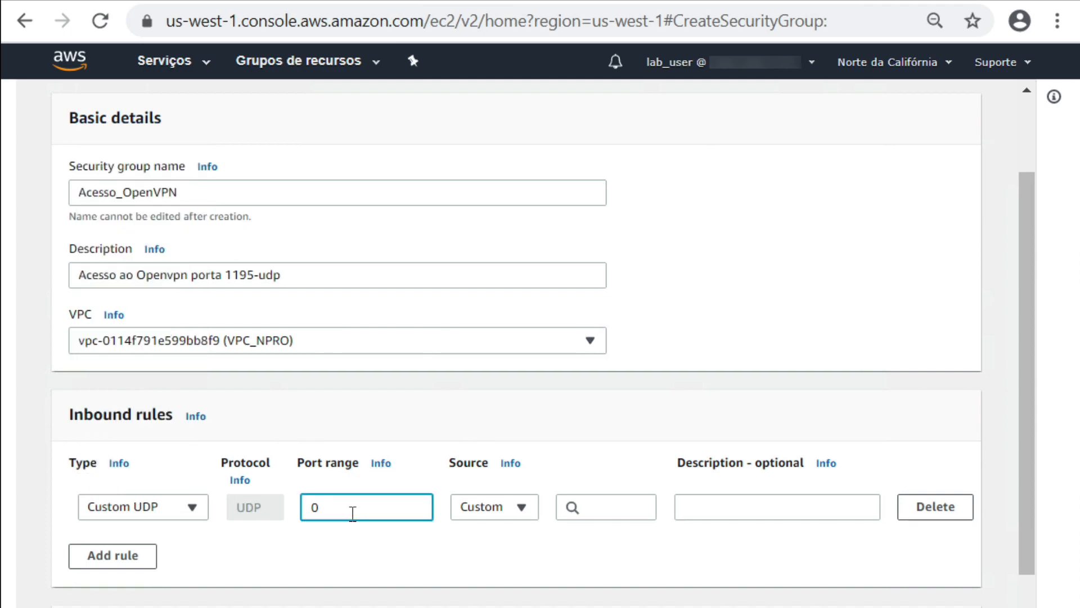
{"action": "type", "text": "11"}
{"action": "left_click", "coordinate": [518, 506]}
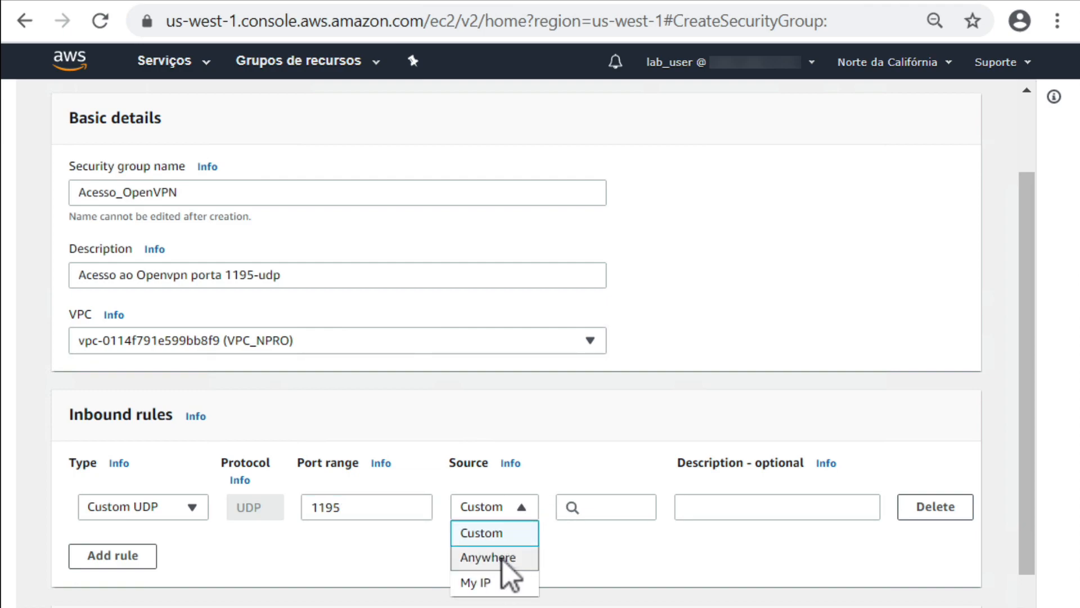
{"action": "left_click", "coordinate": [504, 558]}
{"action": "scroll", "coordinate": [1026, 506], "scroll_direction": "down", "scroll_amount": 2}
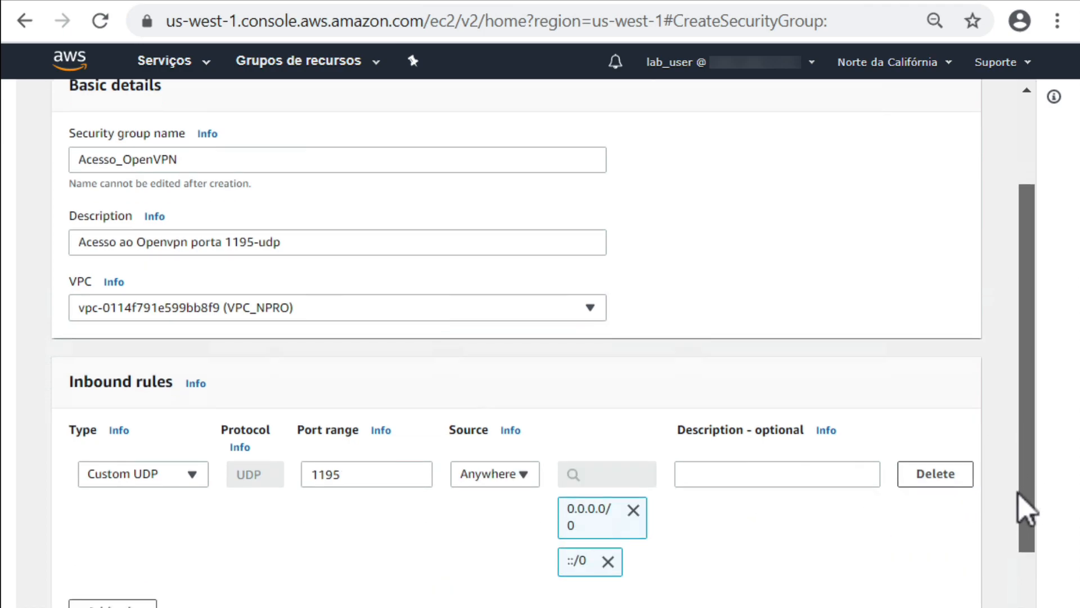
{"action": "scroll", "coordinate": [1026, 540], "scroll_direction": "down", "scroll_amount": 3}
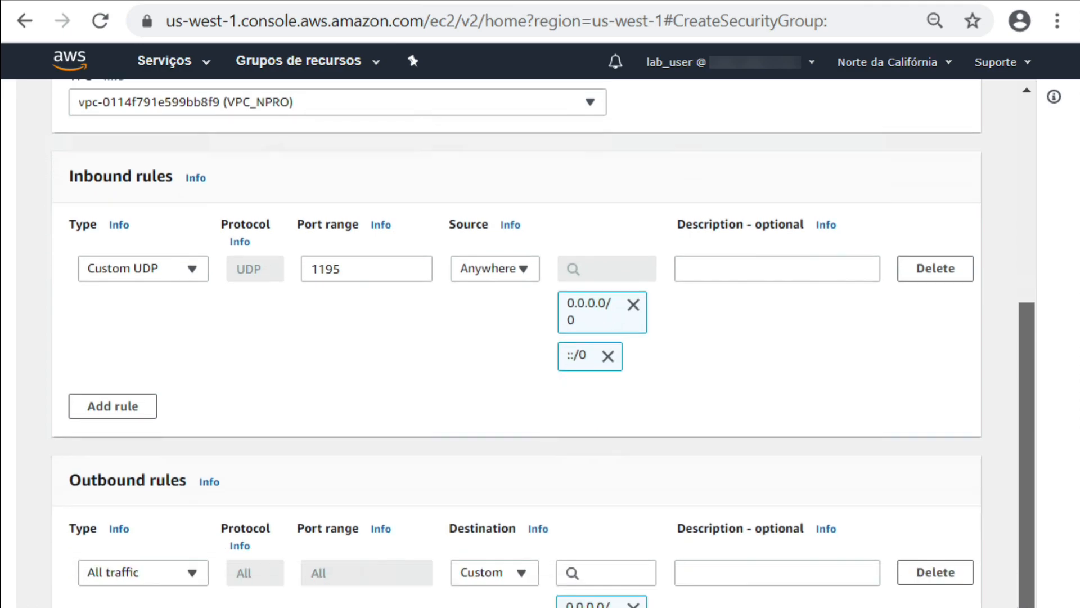
{"action": "left_click", "coordinate": [784, 528]}
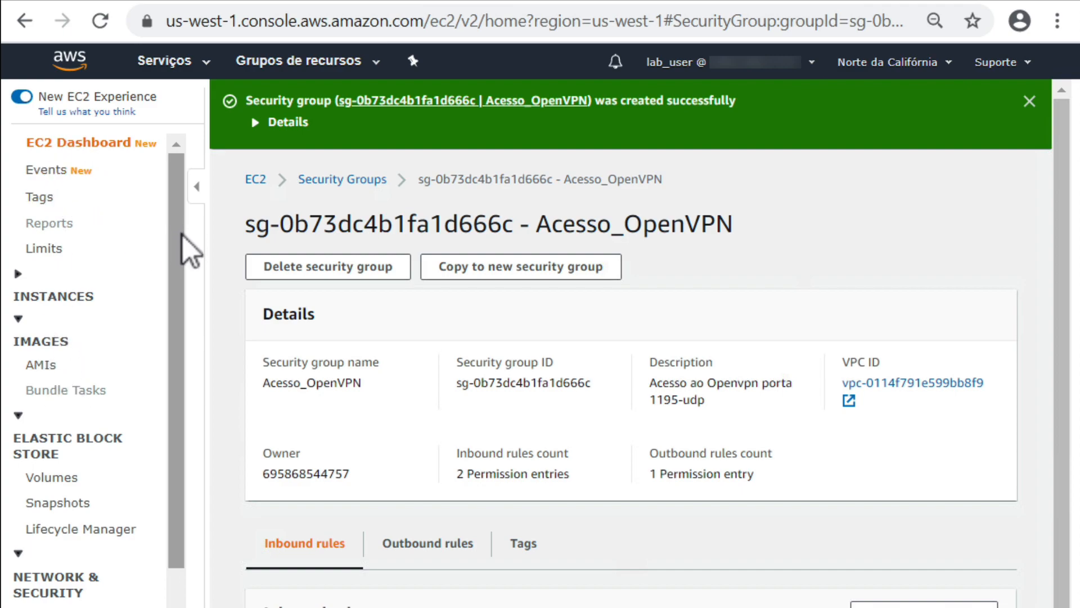
Swap the pfSense instance's AcessopfSense security group for Acesso_OpenVPN, keeping default.
{"action": "left_click", "coordinate": [18, 318]}
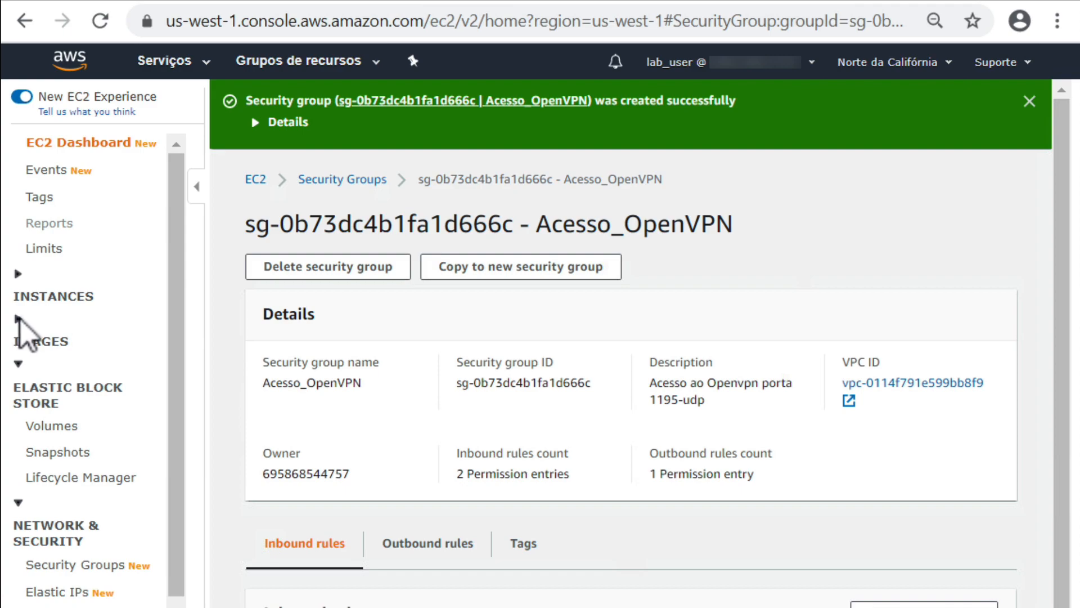
{"action": "left_click", "coordinate": [18, 318]}
{"action": "left_click", "coordinate": [18, 275]}
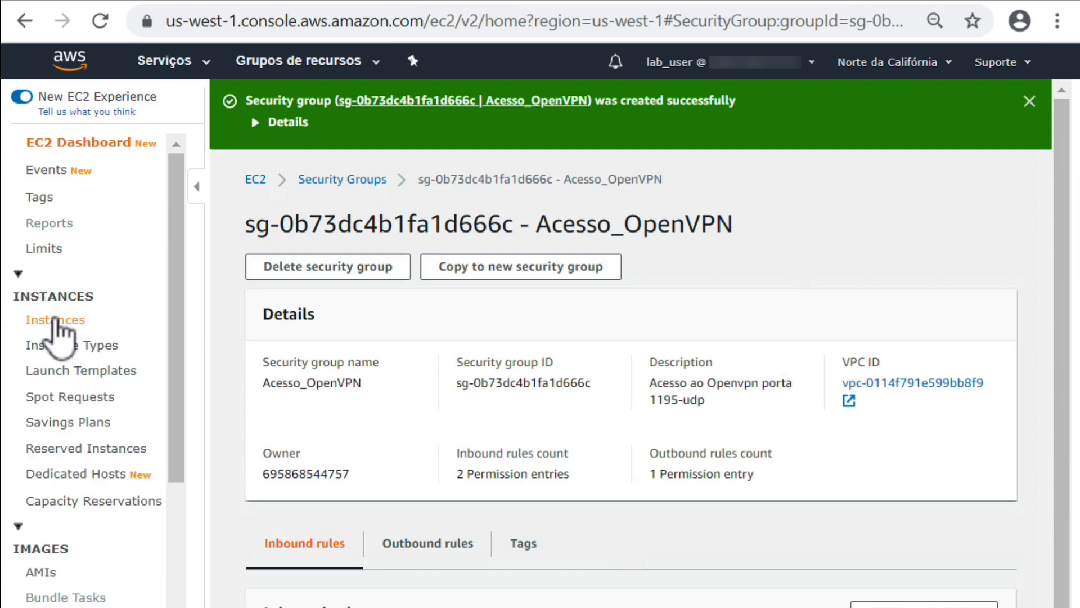
{"action": "left_click", "coordinate": [56, 320]}
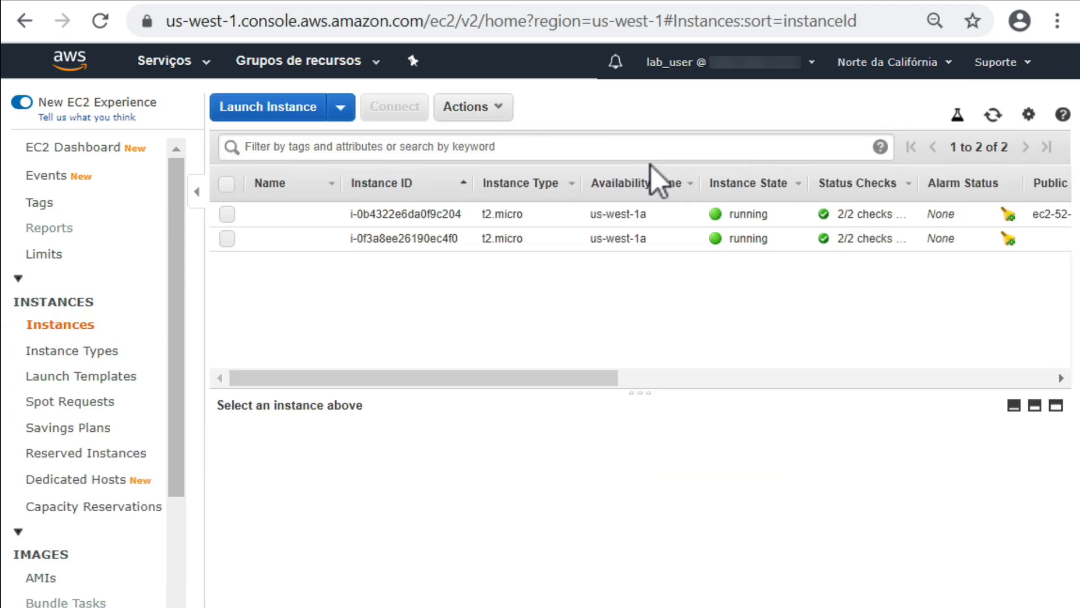
{"action": "right_click", "coordinate": [309, 217]}
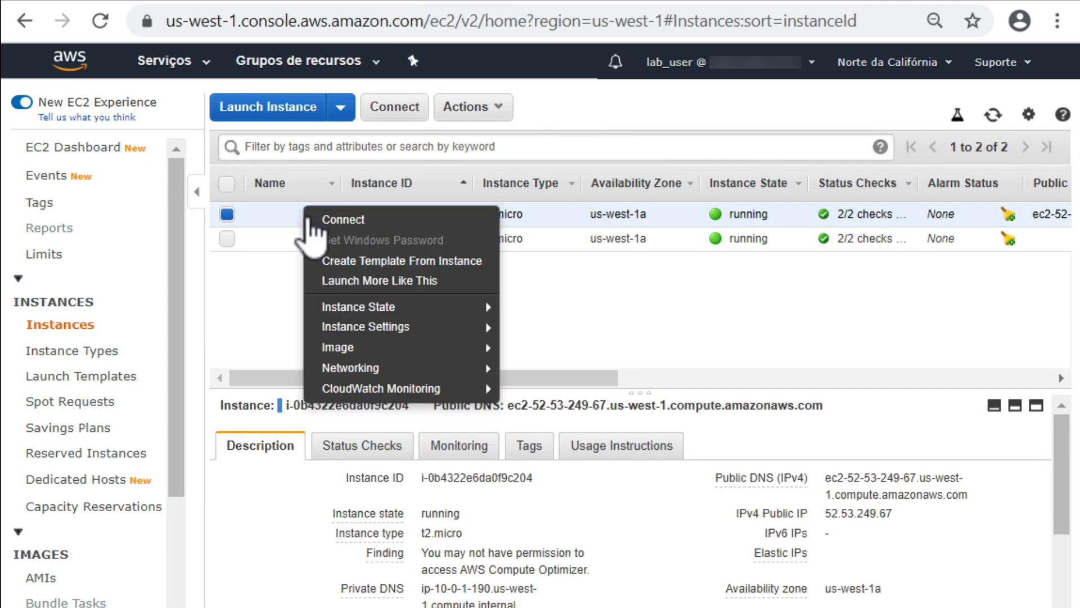
{"action": "mouse_move", "coordinate": [376, 327]}
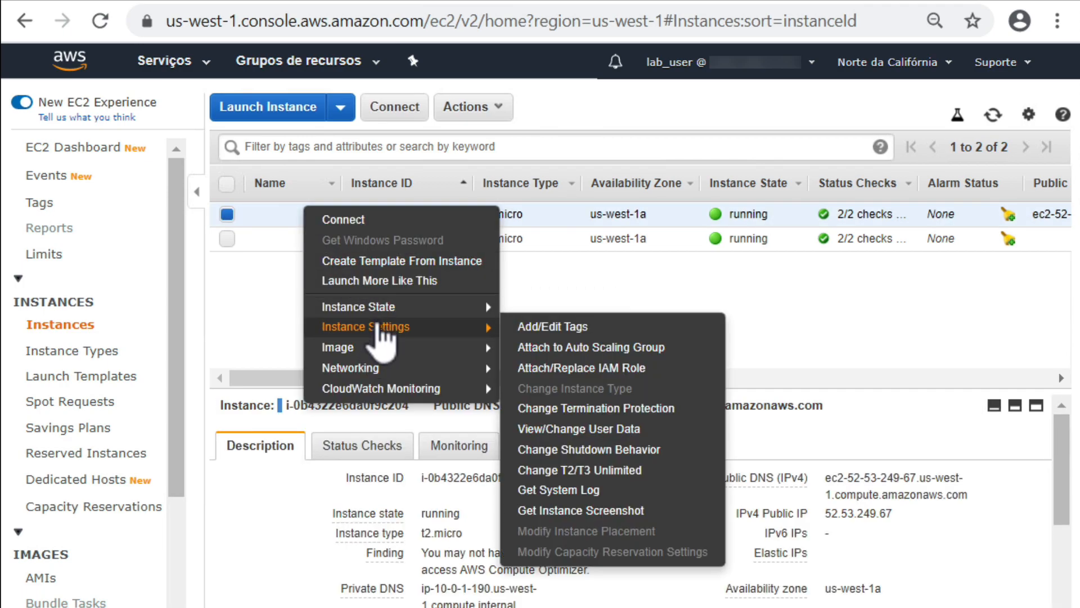
{"action": "mouse_move", "coordinate": [367, 369]}
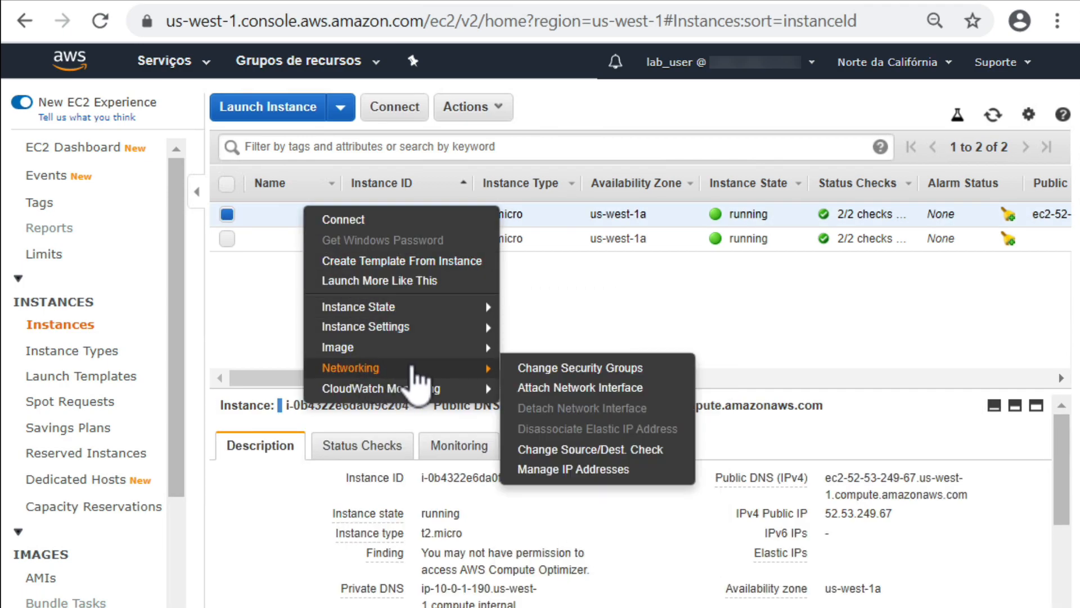
{"action": "left_click", "coordinate": [549, 368]}
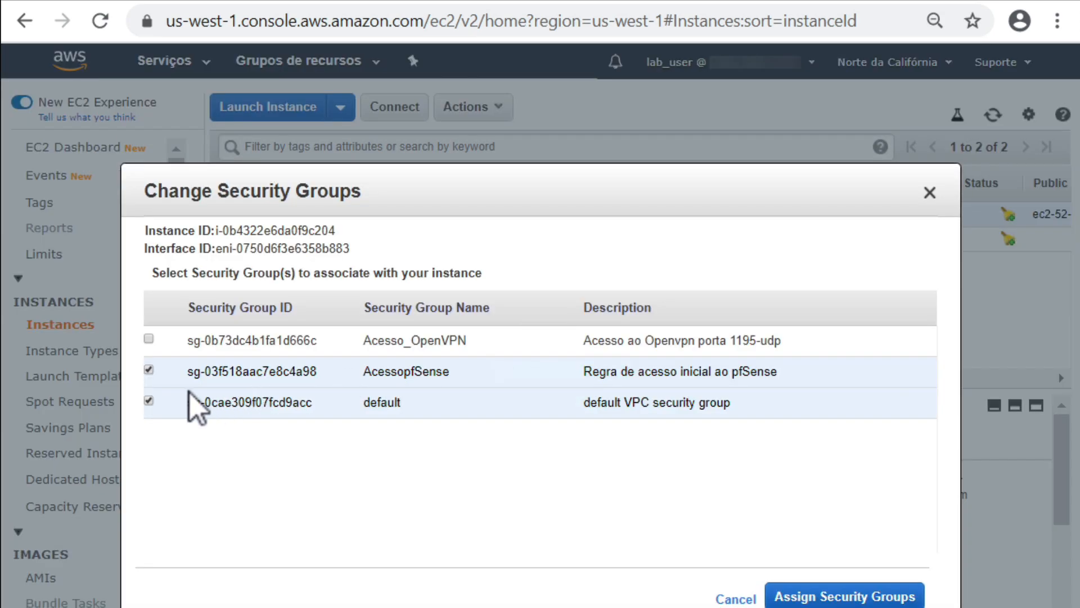
{"action": "left_click", "coordinate": [149, 372]}
{"action": "left_click", "coordinate": [149, 341]}
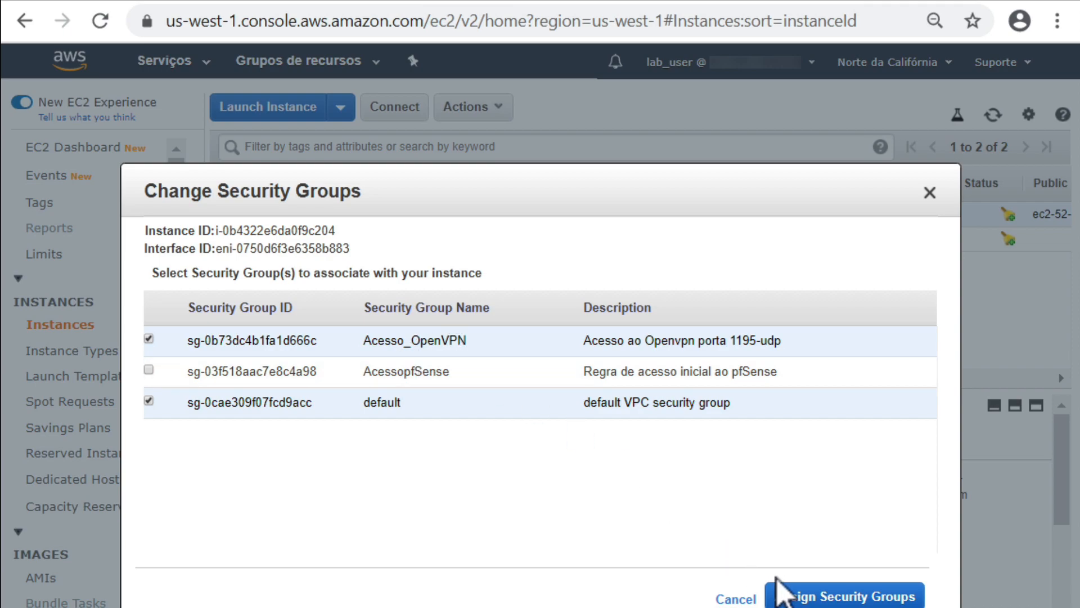
{"action": "left_click", "coordinate": [834, 596]}
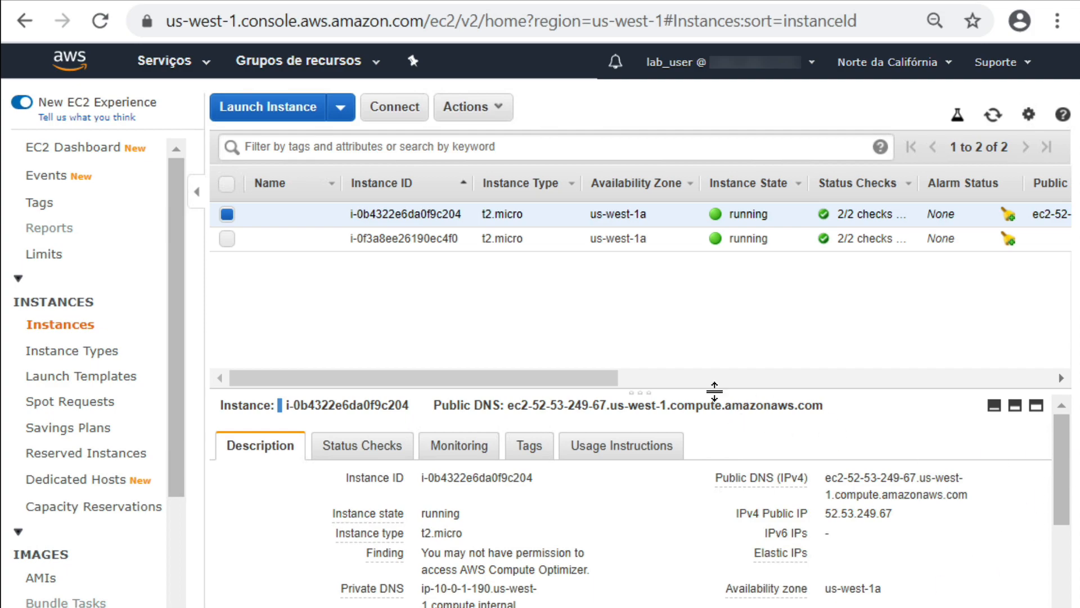
Review the instance's inbound rules to confirm UDP 1195 is allowed from anywhere.
{"action": "left_click_drag", "start_coordinate": [631, 390], "coordinate": [639, 307]}
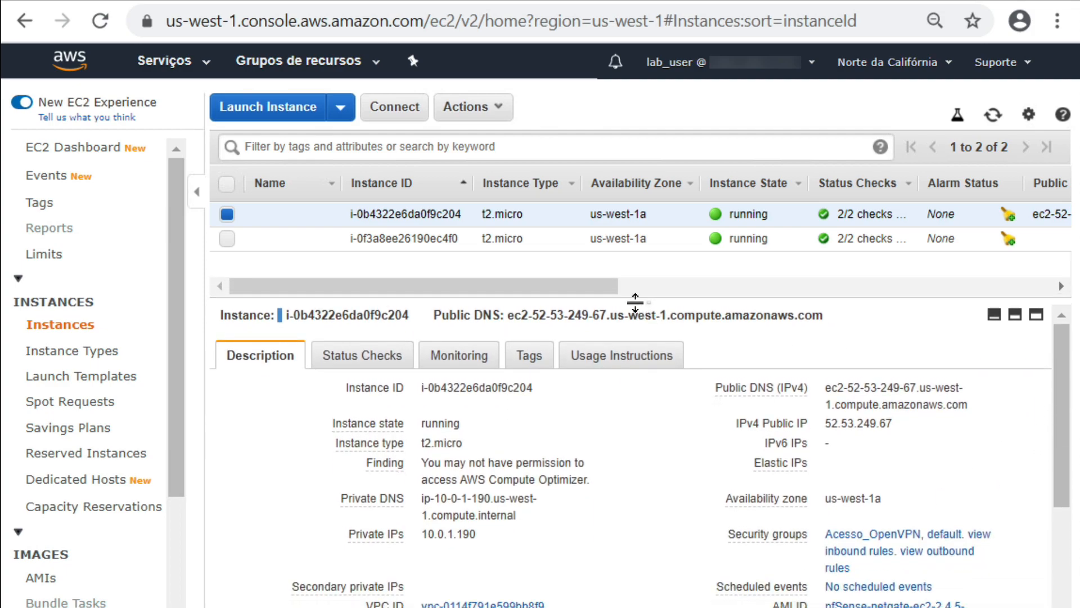
{"action": "left_click", "coordinate": [864, 550]}
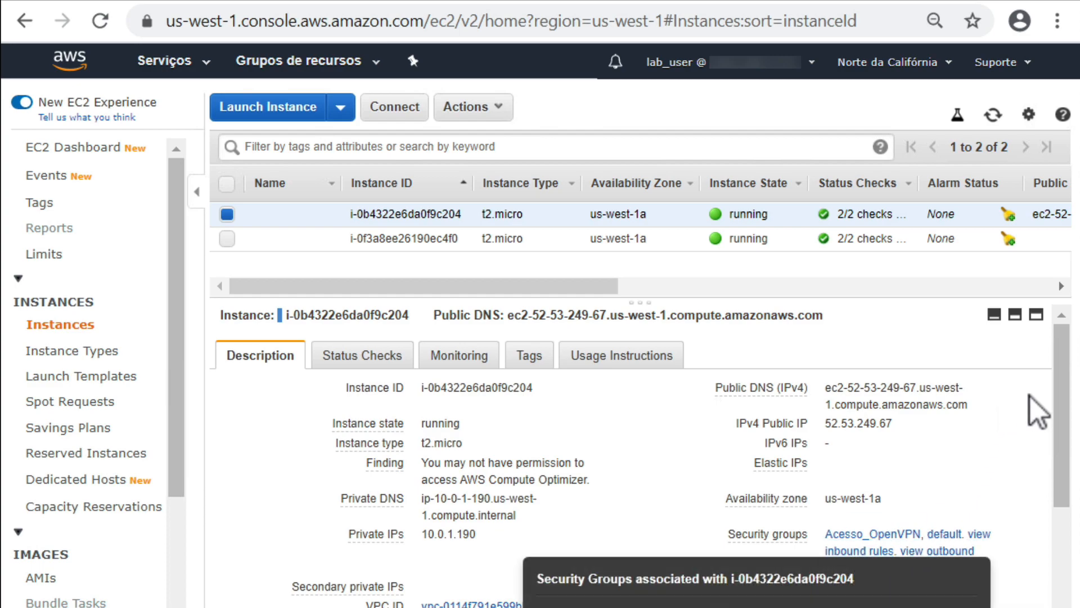
{"action": "left_click_drag", "start_coordinate": [1057, 394], "coordinate": [1056, 446]}
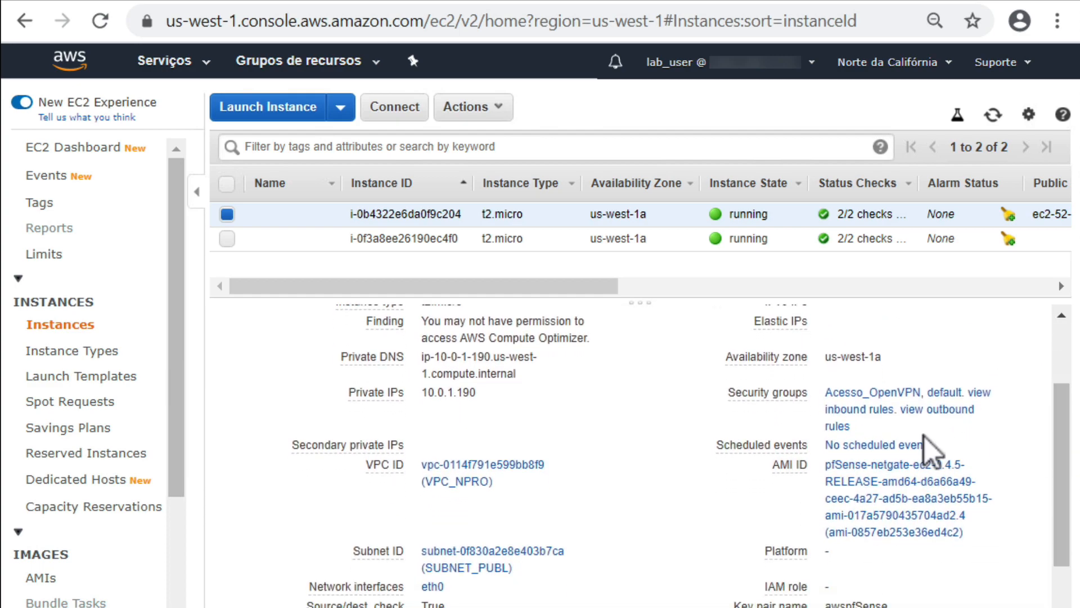
{"action": "left_click", "coordinate": [866, 410]}
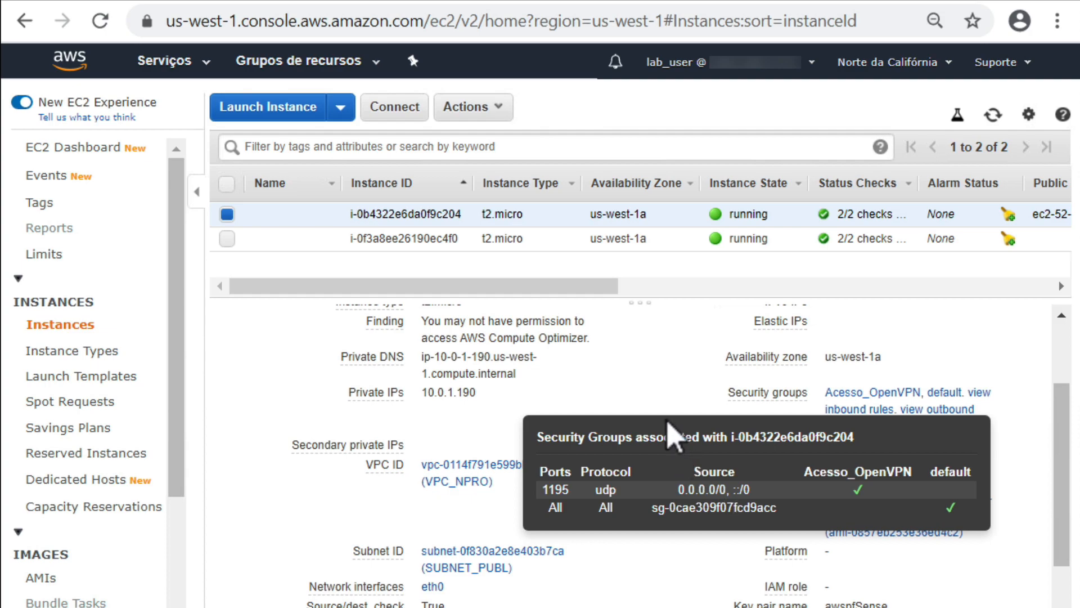
{"action": "left_click", "coordinate": [430, 423]}
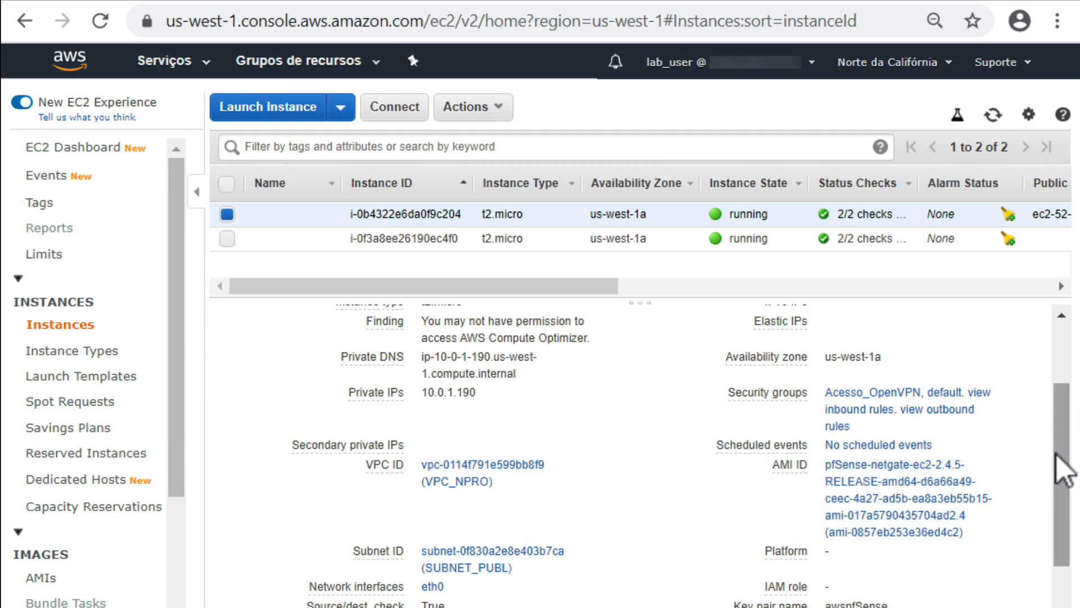
Copy the instance's public IPv4 address 52.53.249.67.
{"action": "left_click_drag", "start_coordinate": [1065, 467], "coordinate": [1062, 408]}
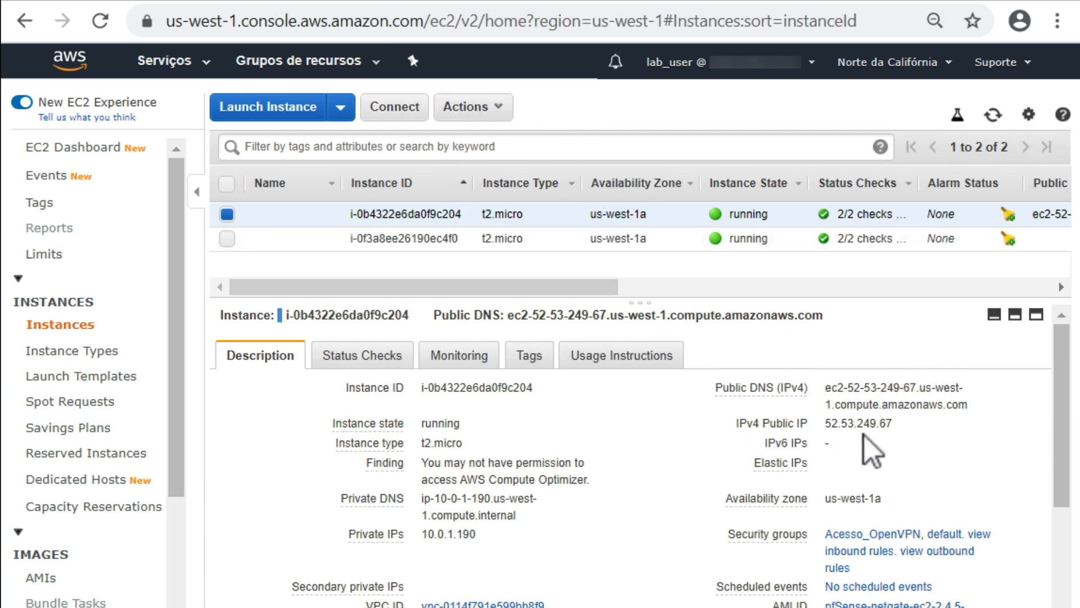
{"action": "mouse_move", "coordinate": [903, 442]}
{"action": "left_click", "coordinate": [907, 423]}
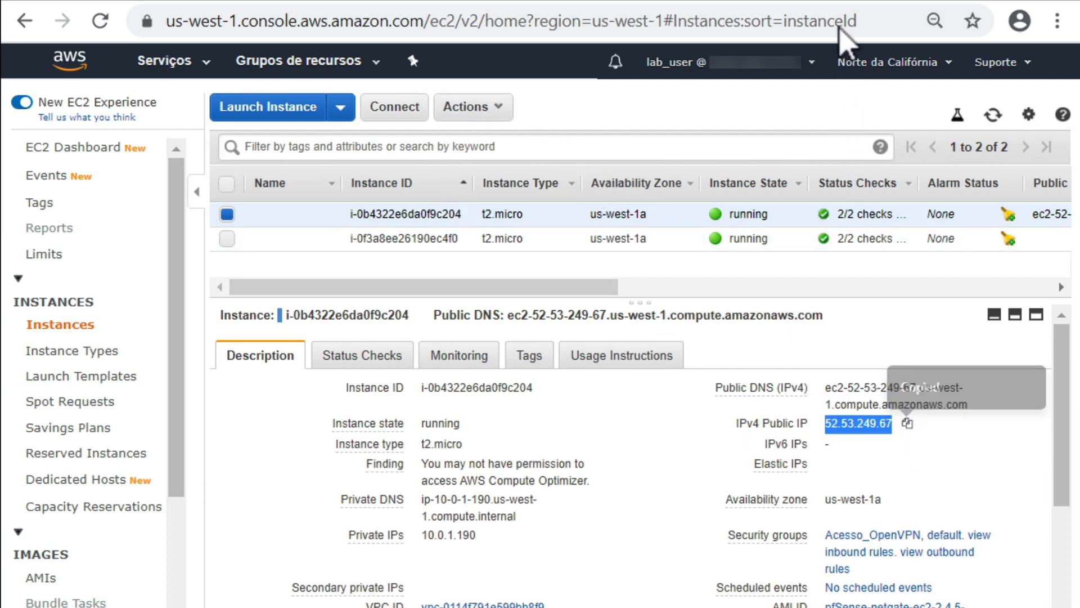
Load 52.53.249.67 in a new Chrome tab.
{"action": "key", "text": "ctrl+t"}
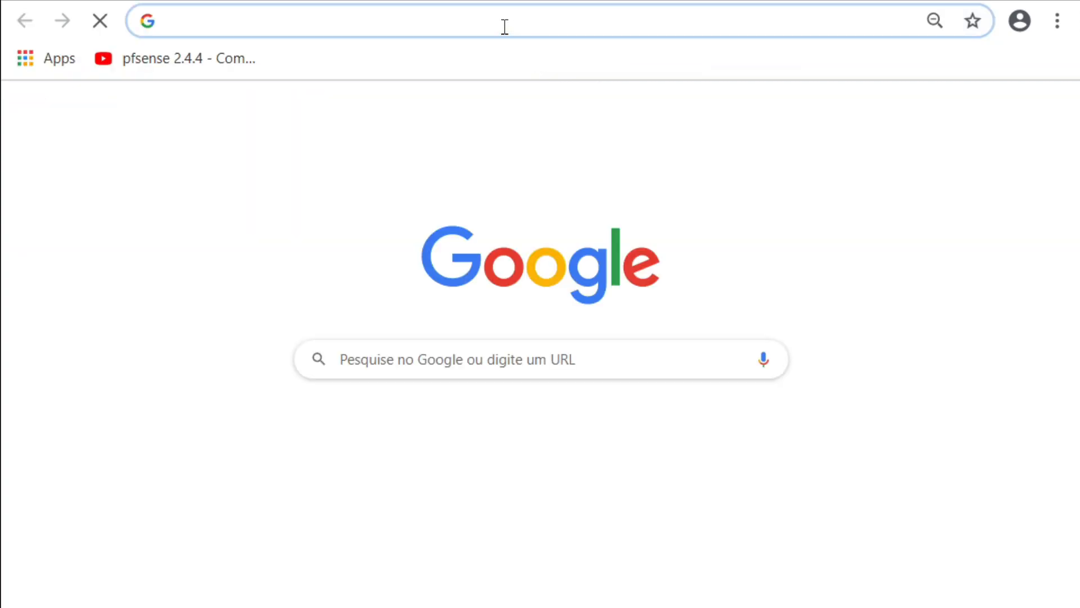
{"action": "key", "text": "ctrl+v"}
{"action": "key", "text": "Return"}
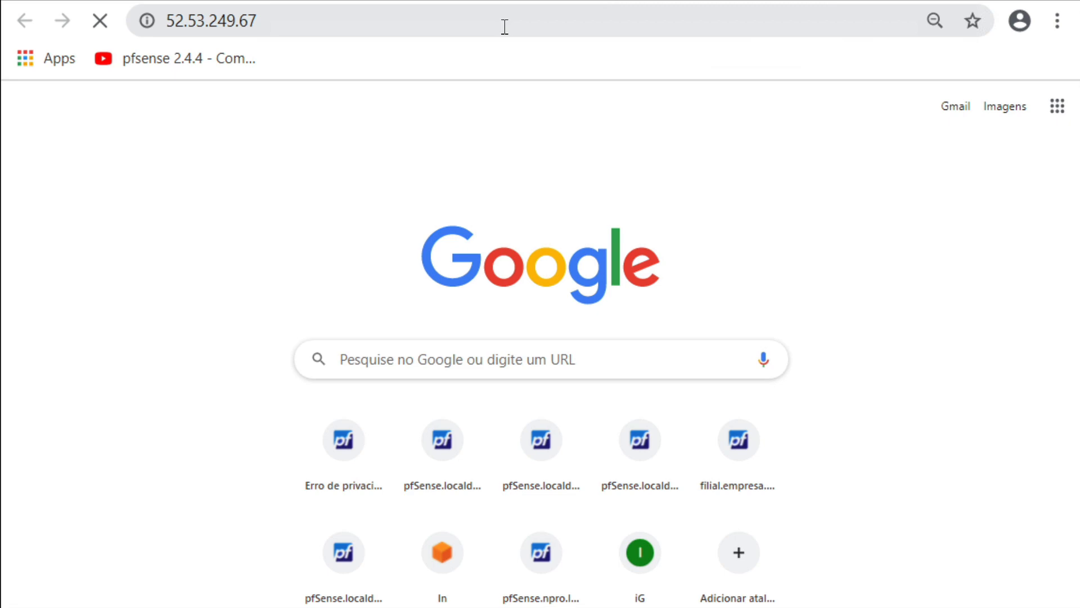
{"action": "left_click", "coordinate": [270, 20]}
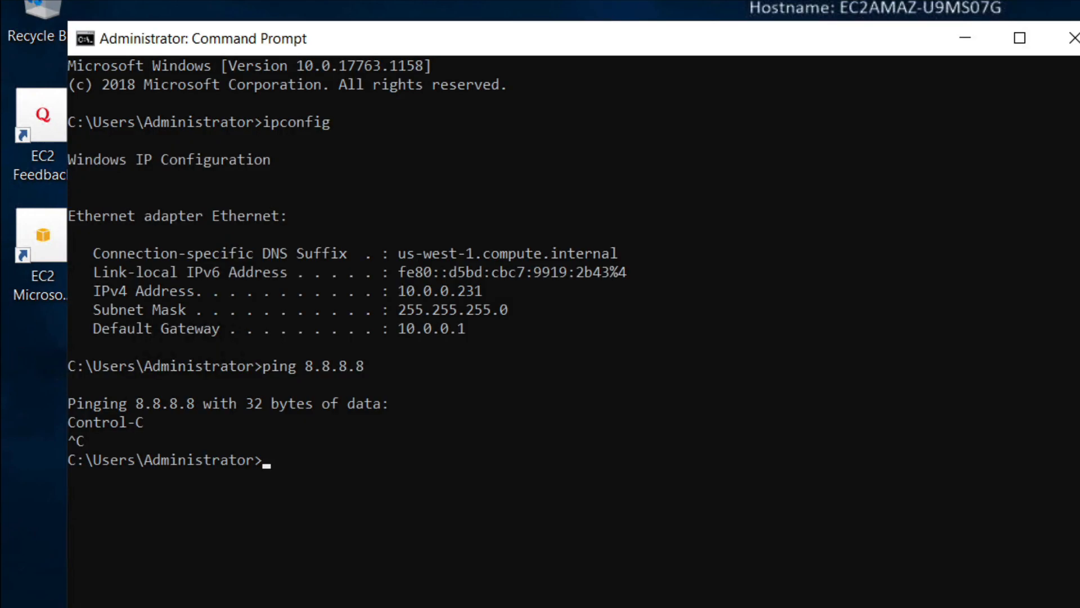
Rerun ping 8.8.8.8 from the private server's command prompt.
{"action": "key", "text": "Up"}
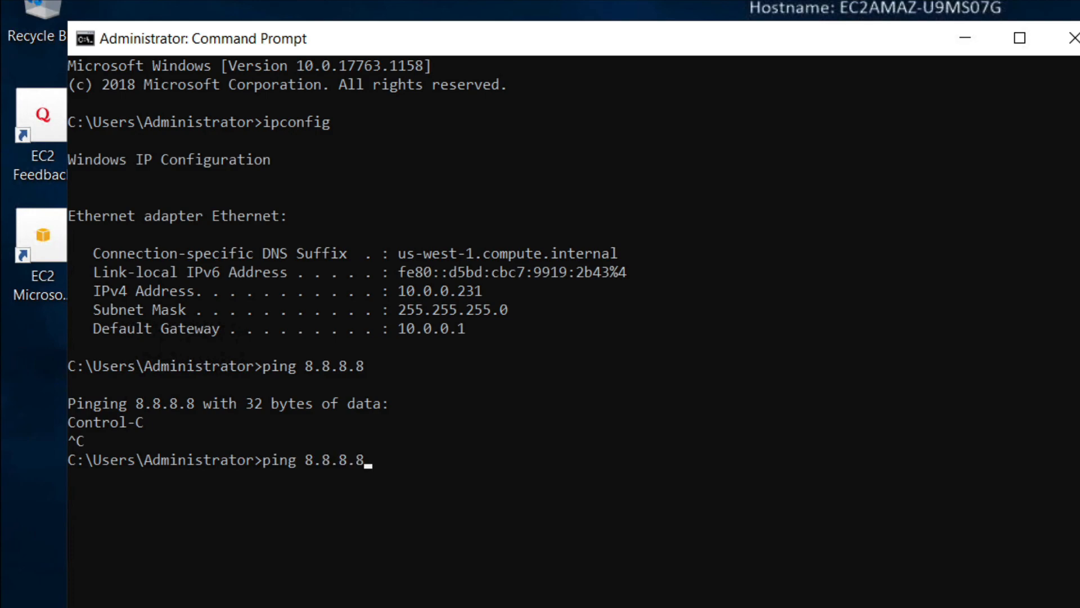
{"action": "key", "text": "Return"}
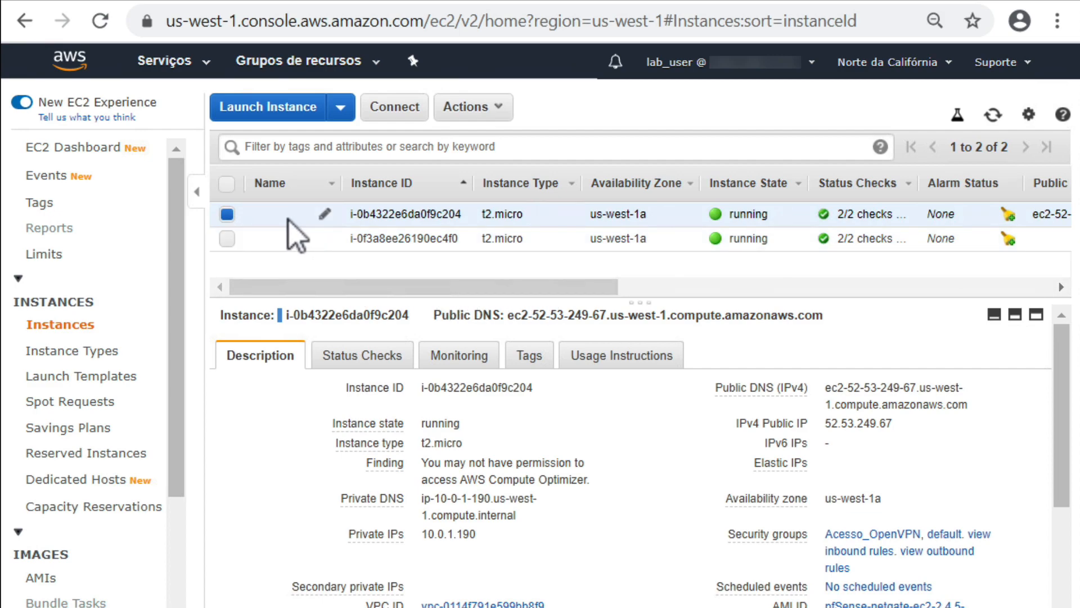
Disable the Source/Dest. Check on instance i-0b4322e6da0f9c204.
{"action": "right_click", "coordinate": [284, 219]}
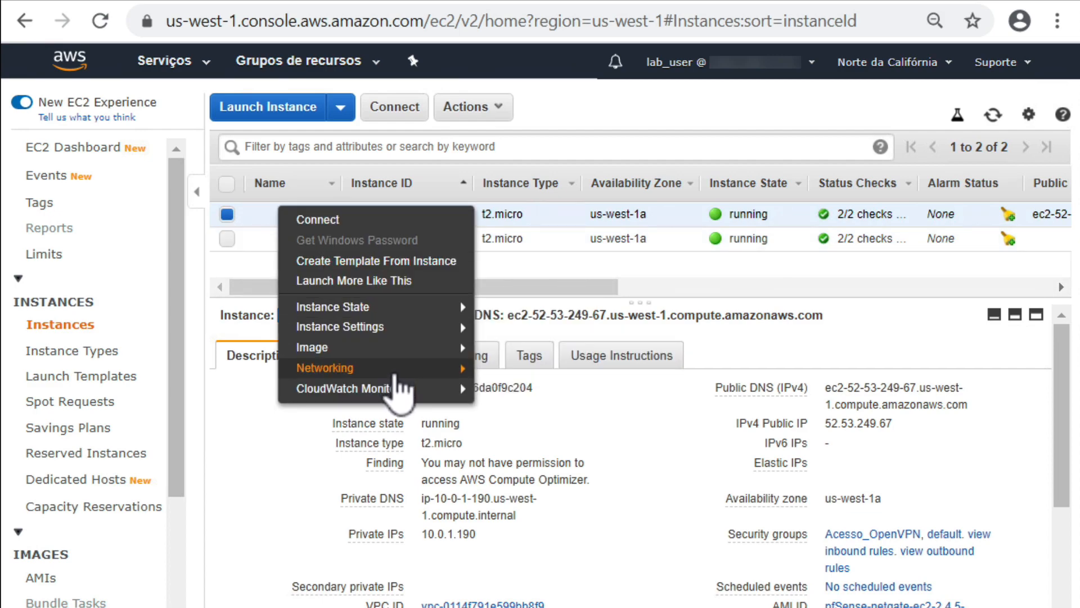
{"action": "mouse_move", "coordinate": [394, 369]}
{"action": "left_click", "coordinate": [568, 450]}
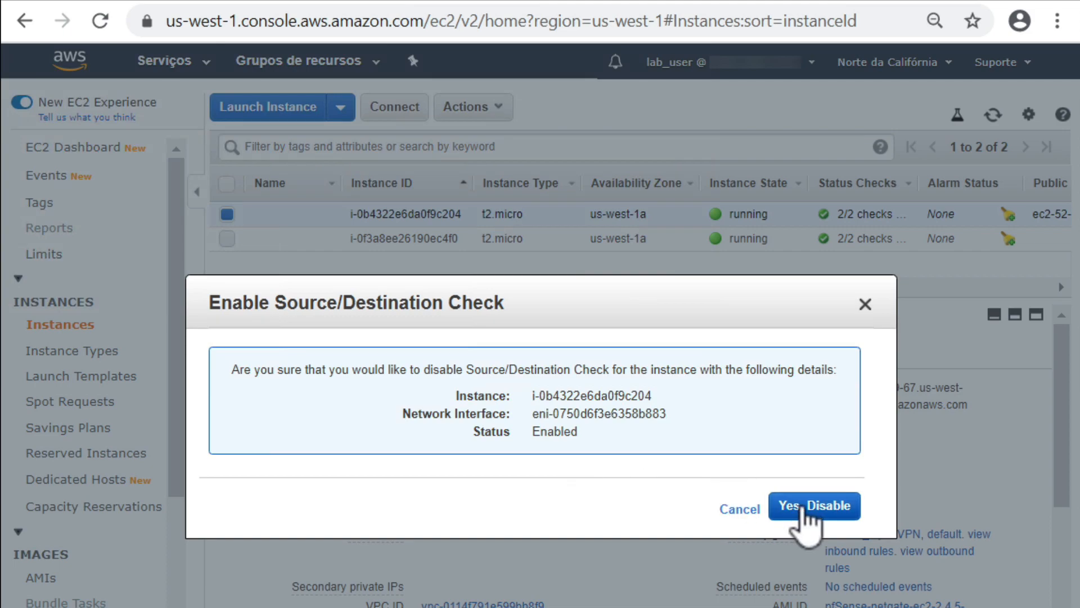
{"action": "left_click", "coordinate": [826, 507]}
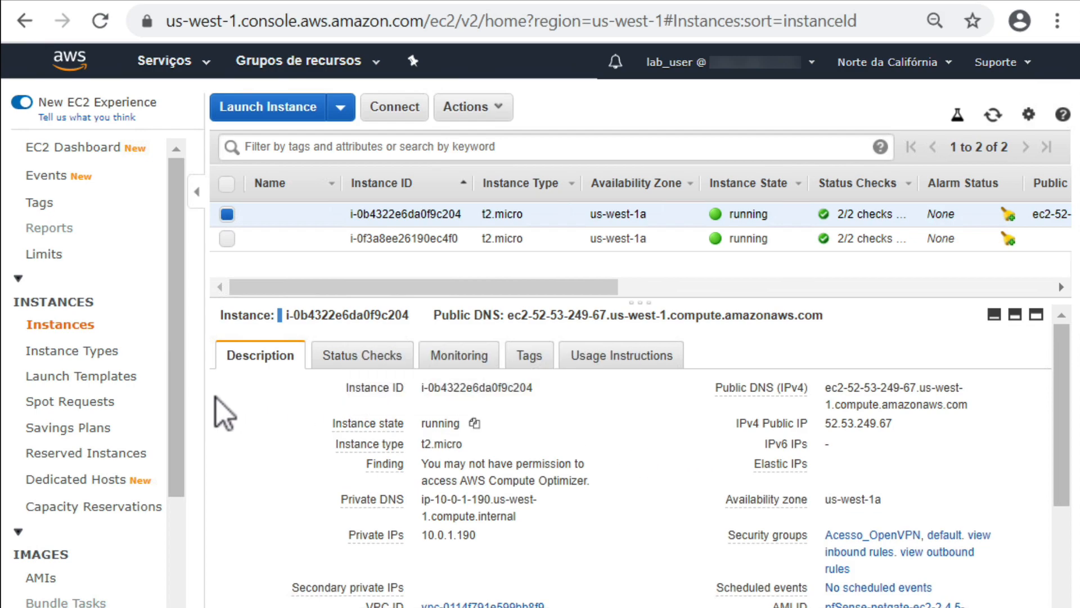
In the VPC console, start editing the routes of ROUTE_TABLE_PRIV.
{"action": "left_click", "coordinate": [183, 66]}
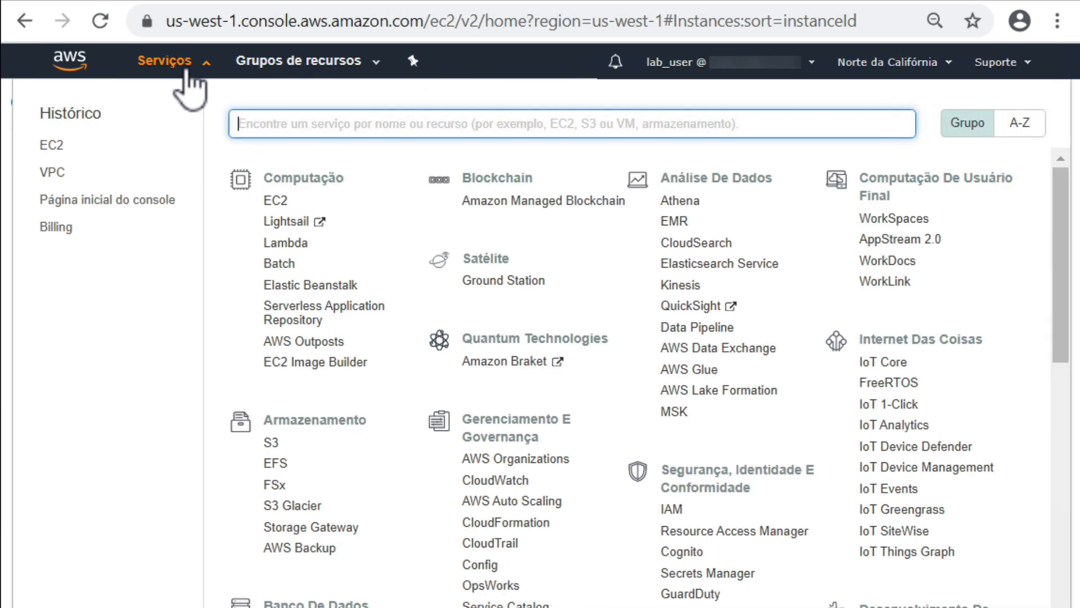
{"action": "left_click", "coordinate": [50, 180]}
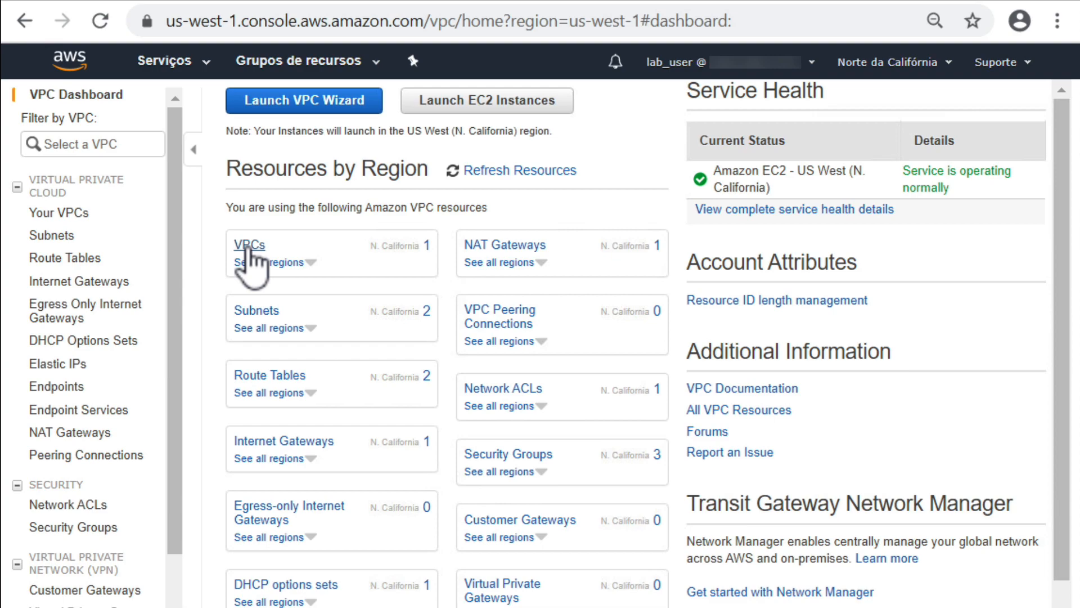
{"action": "left_click", "coordinate": [66, 259]}
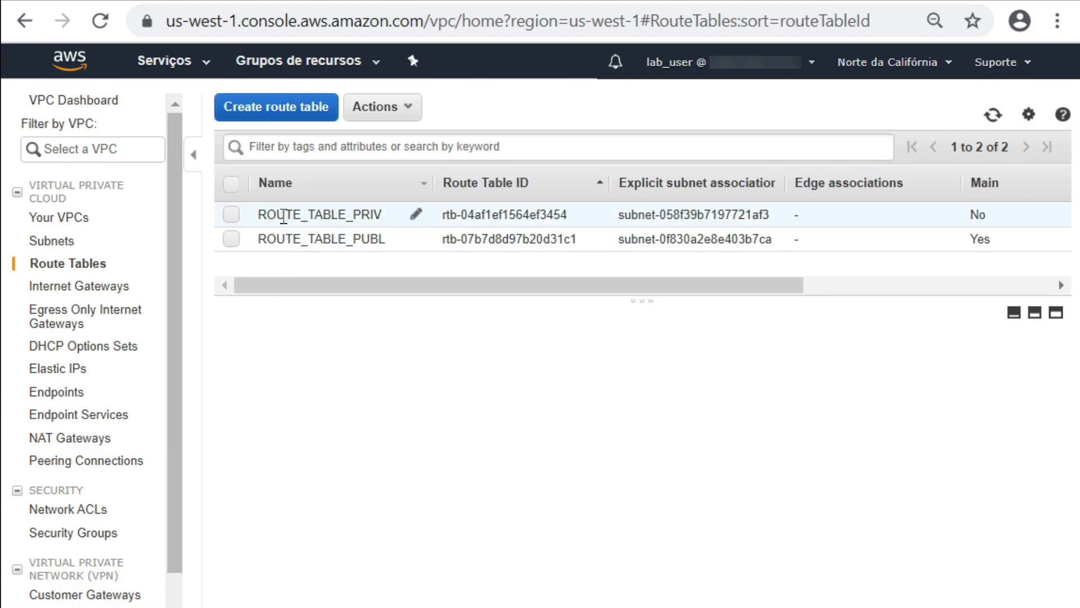
{"action": "left_click", "coordinate": [284, 216]}
{"action": "left_click", "coordinate": [375, 362]}
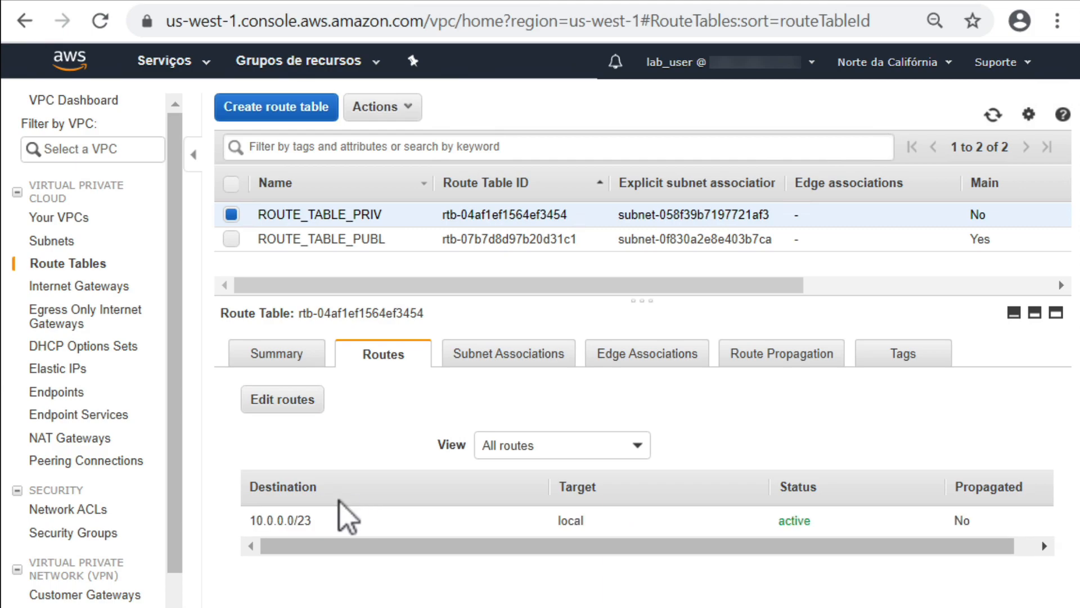
{"action": "left_click", "coordinate": [282, 401]}
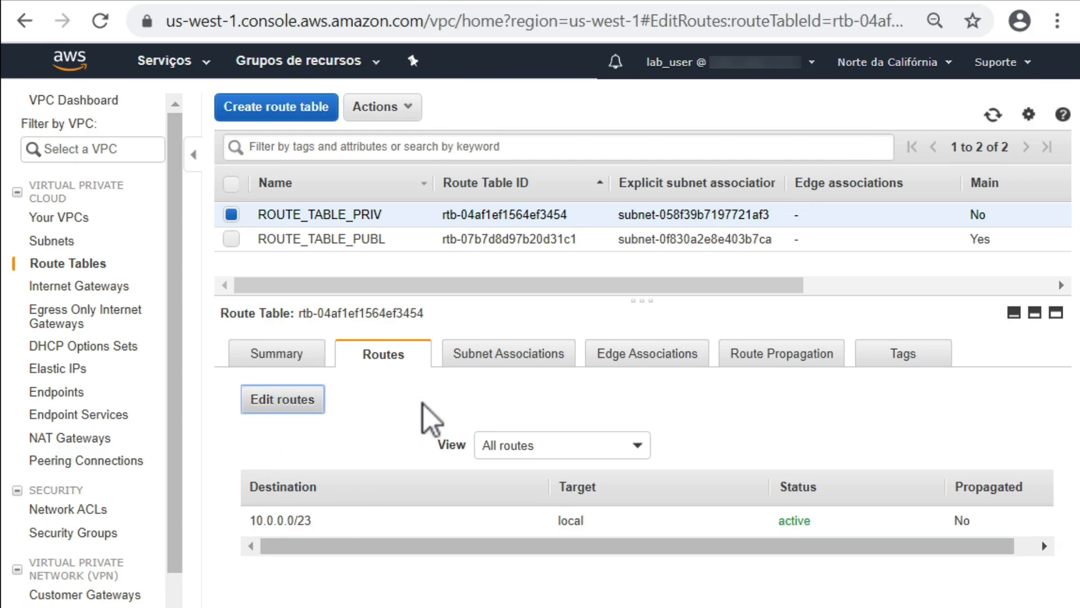
Add a 0.0.0.0/0 route targeting instance i-0b4322e6da0f9c204 and save it.
{"action": "left_click", "coordinate": [59, 285]}
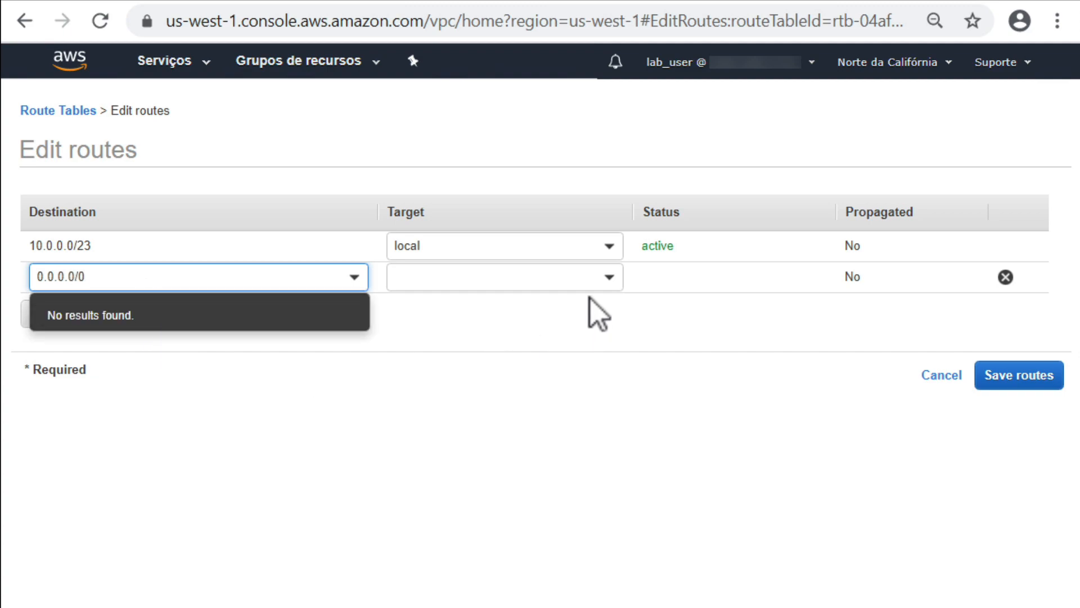
{"action": "left_click", "coordinate": [609, 284]}
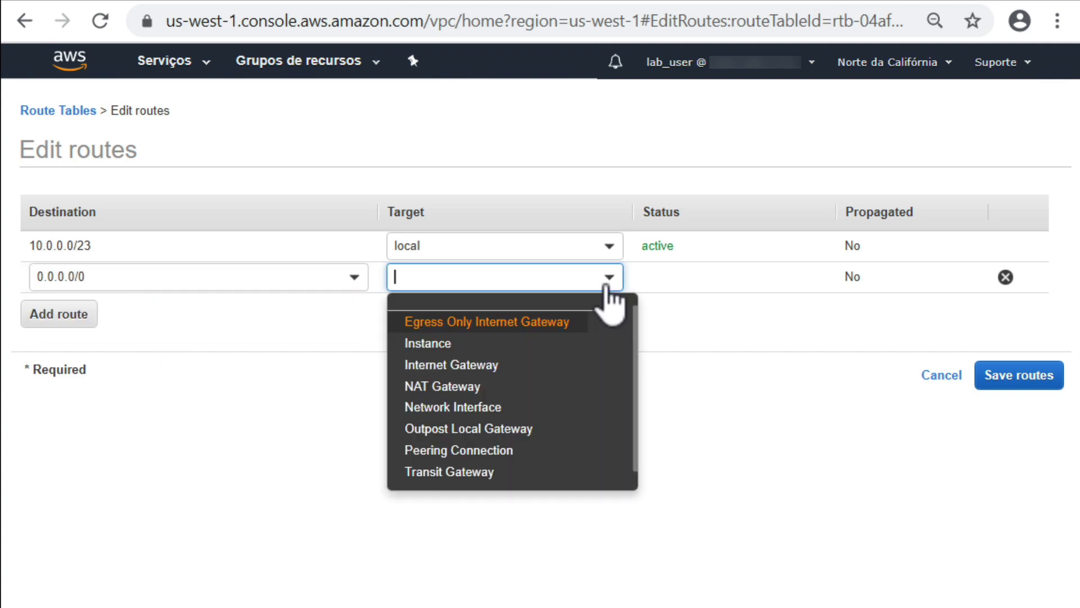
{"action": "left_click", "coordinate": [507, 344]}
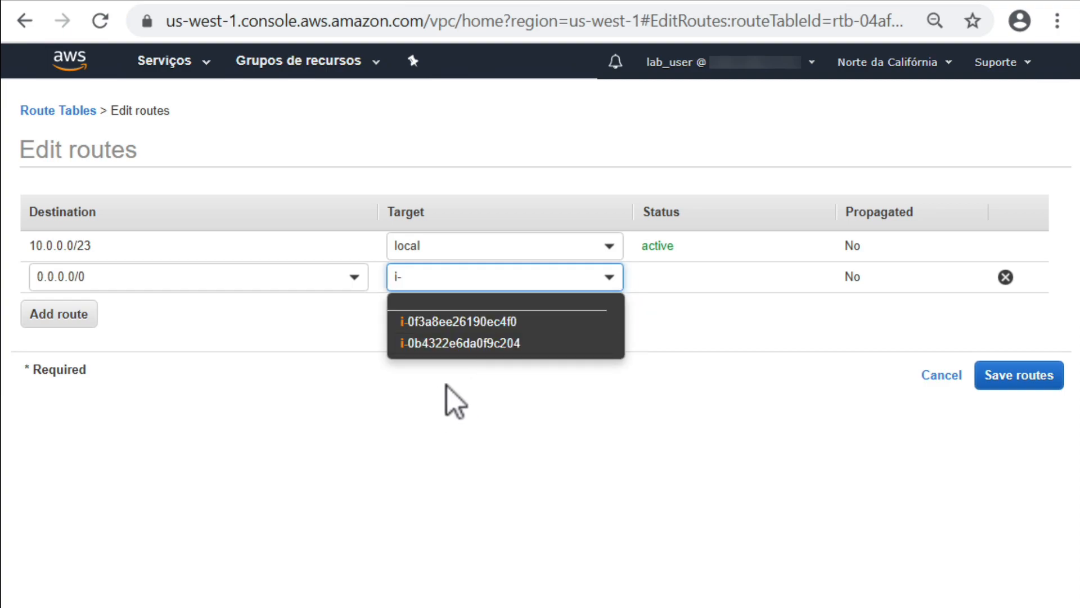
{"action": "left_click", "coordinate": [501, 344]}
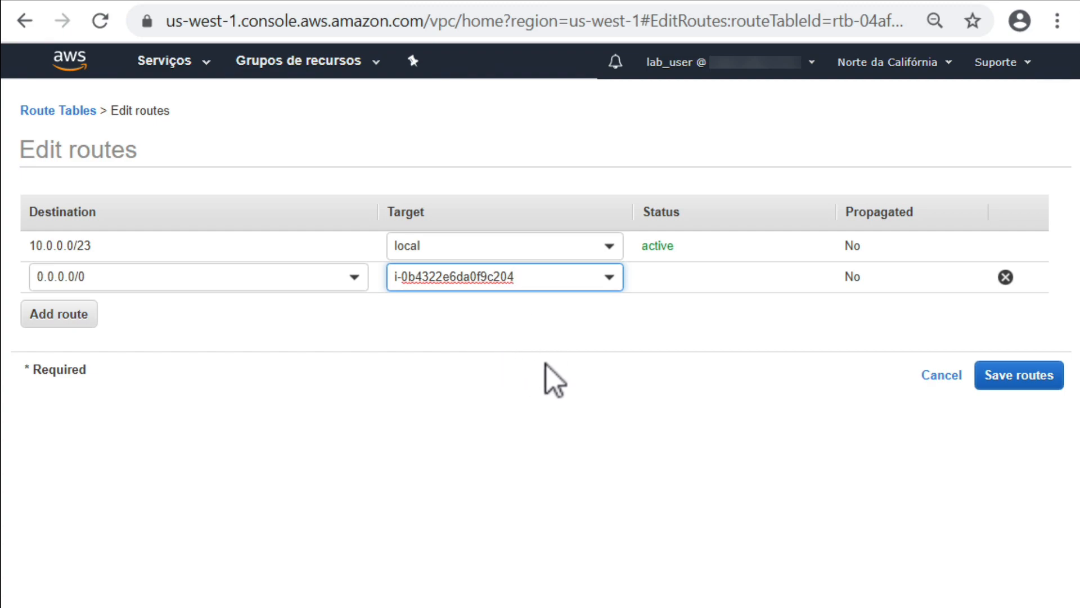
{"action": "left_click", "coordinate": [1036, 375]}
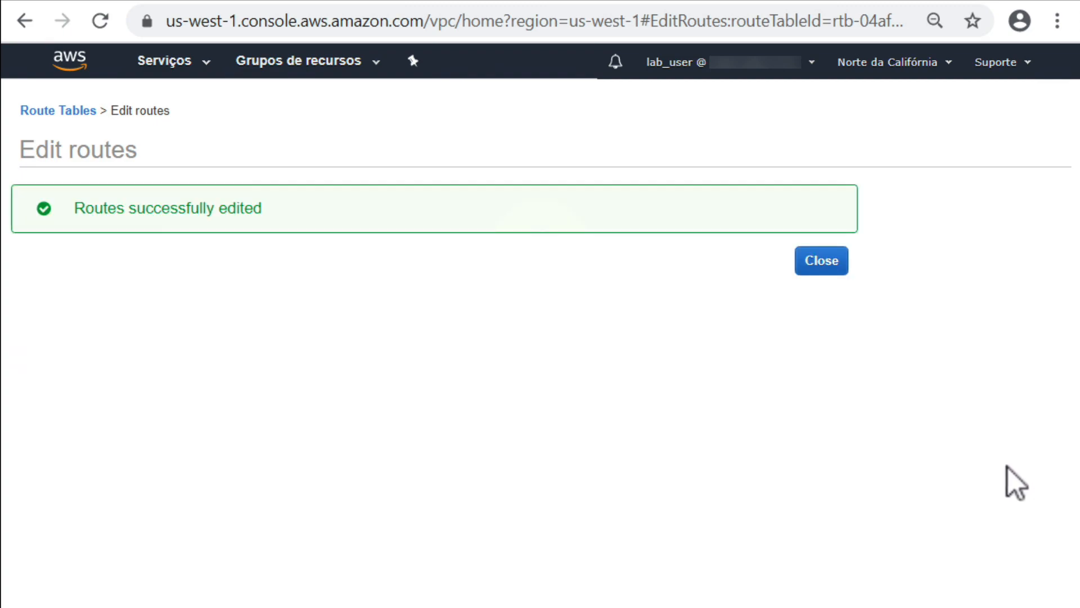
{"action": "left_click", "coordinate": [823, 264]}
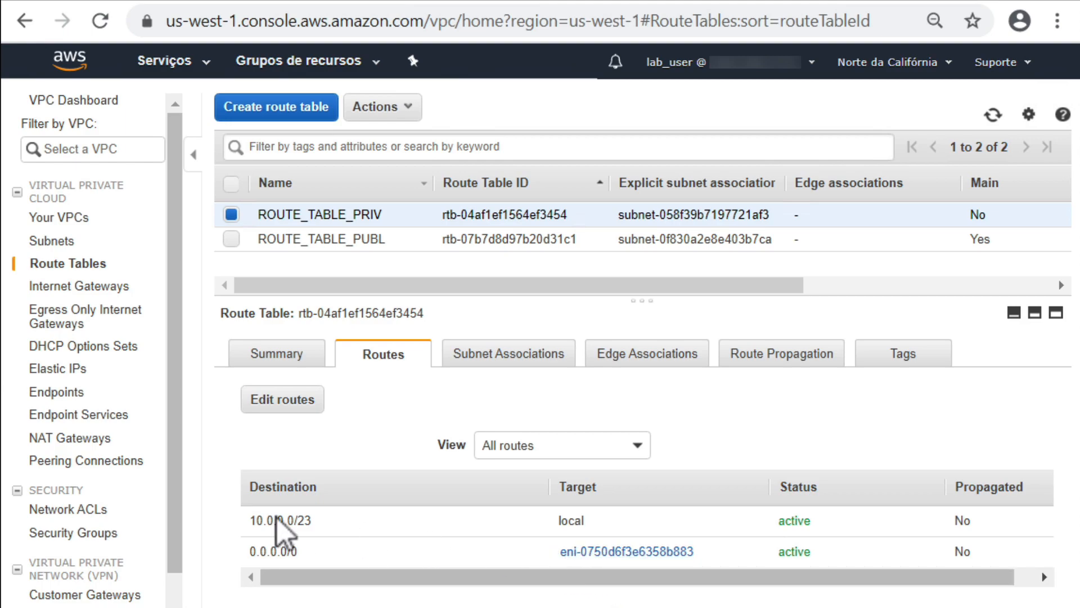
Verify interface eni-0750d6f3e6358b883 shows source/dest. check false, then view its owning instance.
{"action": "left_click", "coordinate": [568, 552]}
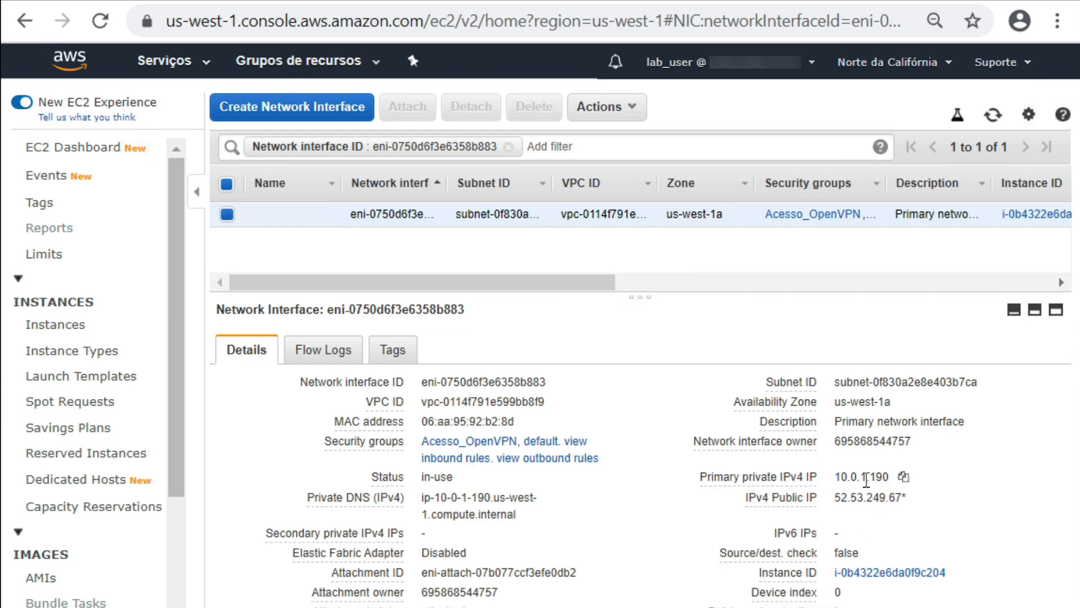
{"action": "left_click", "coordinate": [878, 570]}
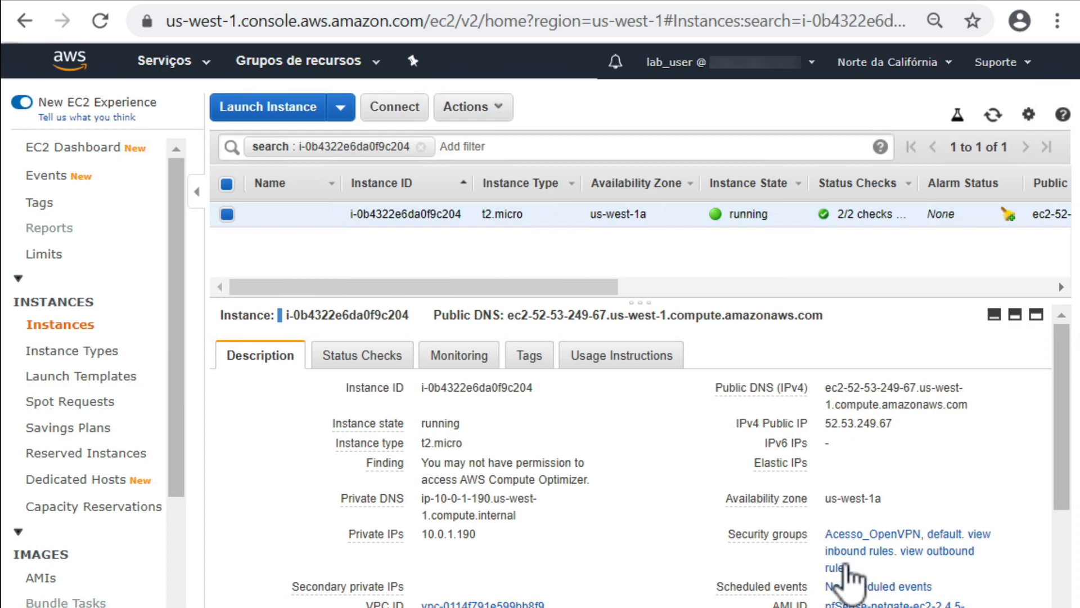
{"action": "left_click_drag", "start_coordinate": [1054, 398], "coordinate": [1049, 447]}
{"action": "scroll", "coordinate": [1057, 461], "scroll_direction": "down", "scroll_amount": 1}
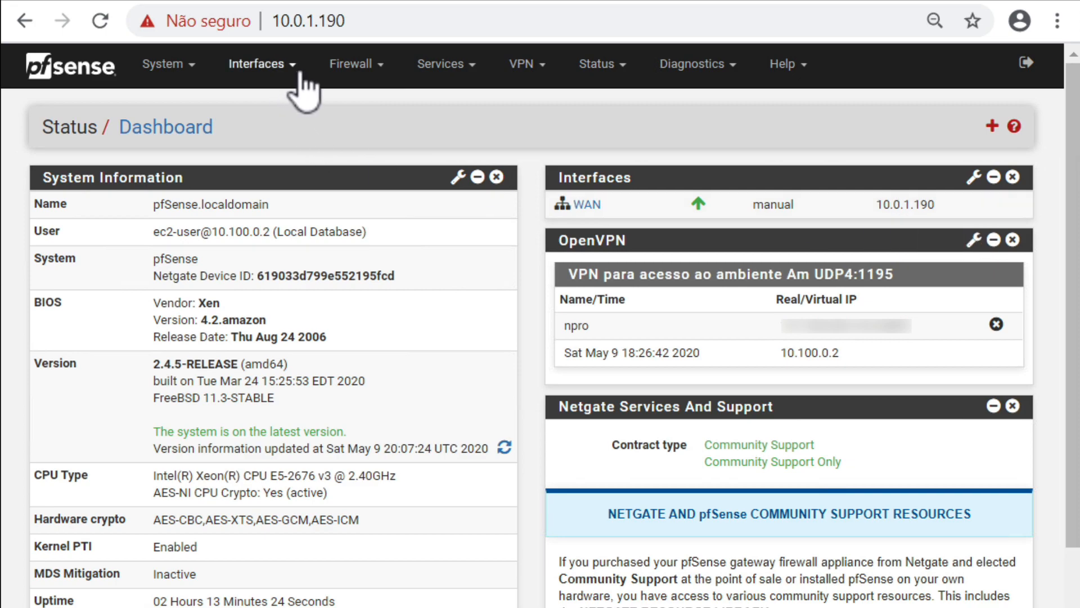
Switch pfSense outbound NAT to Hybrid mode and save.
{"action": "left_click", "coordinate": [349, 70]}
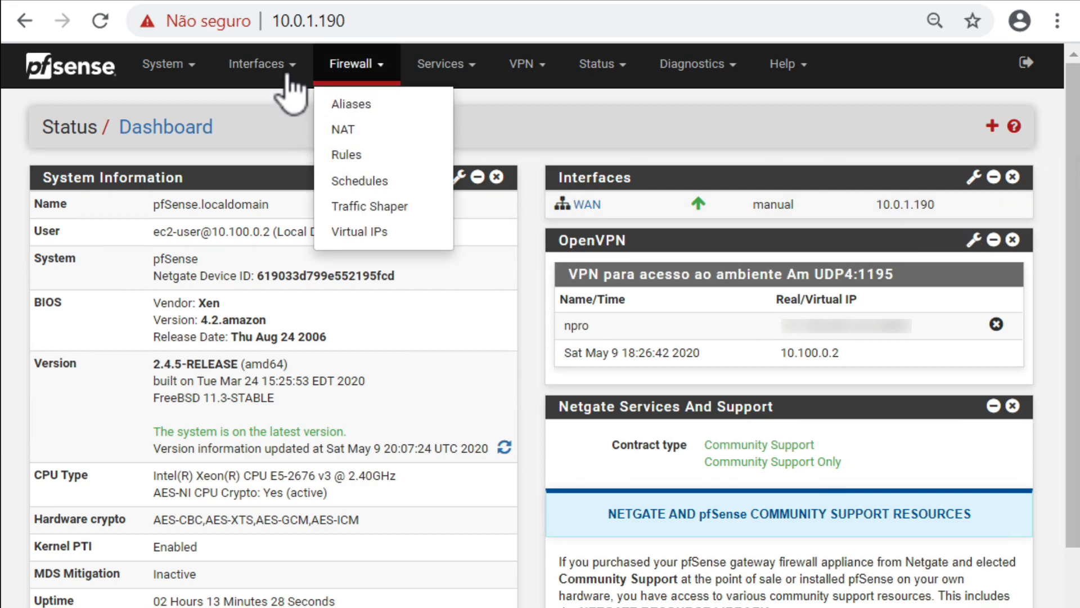
{"action": "left_click", "coordinate": [346, 133]}
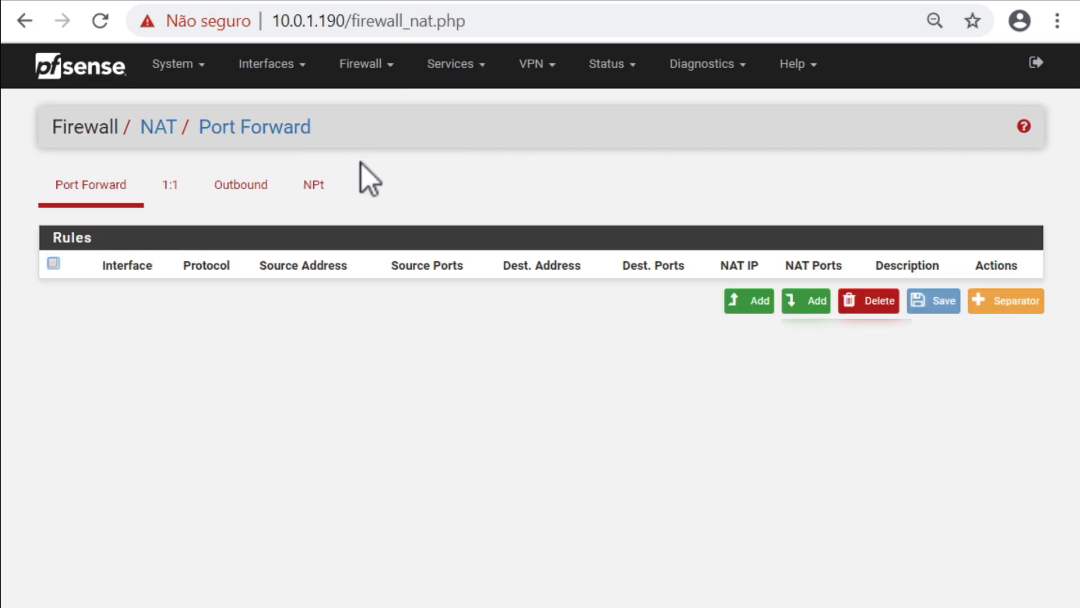
{"action": "left_click", "coordinate": [260, 190]}
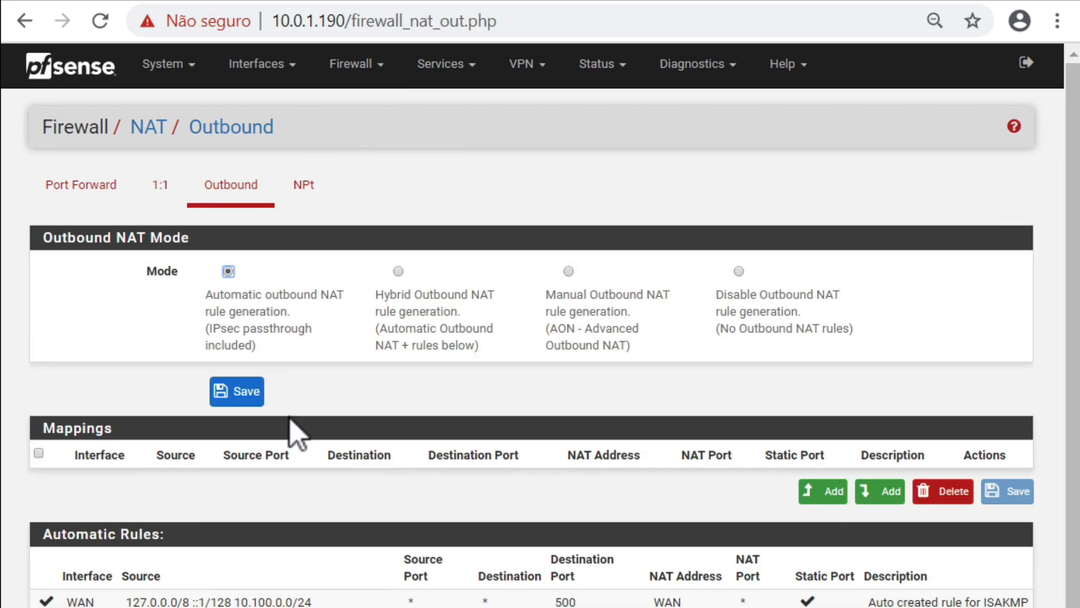
{"action": "left_click", "coordinate": [398, 271]}
{"action": "left_click", "coordinate": [241, 394]}
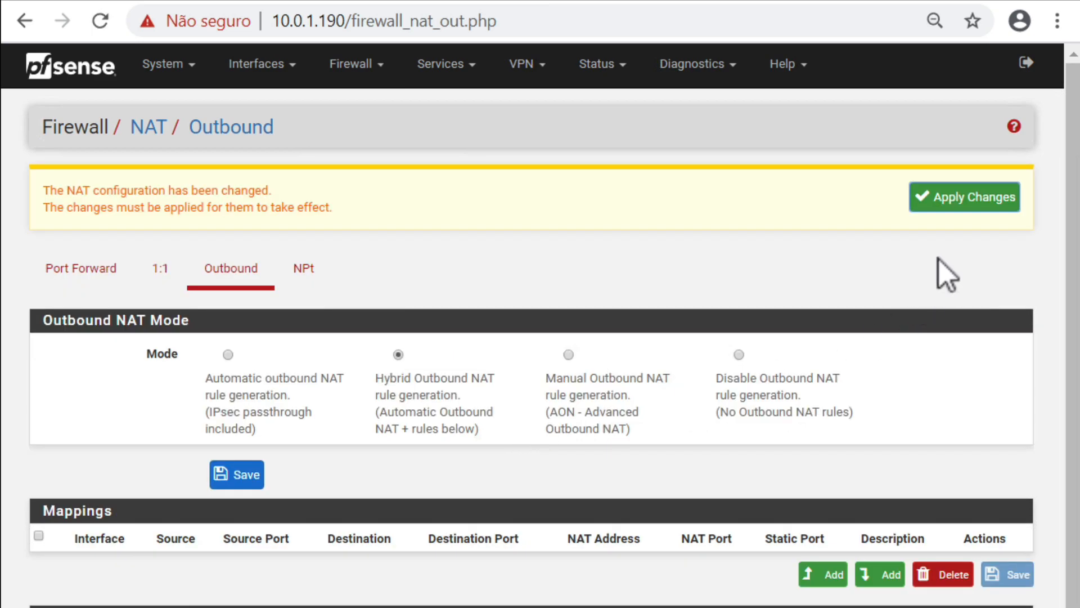
Add an IPv4 WAN outbound mapping for source 10.0.0.0/24 translated to the interface address.
{"action": "left_click", "coordinate": [823, 574]}
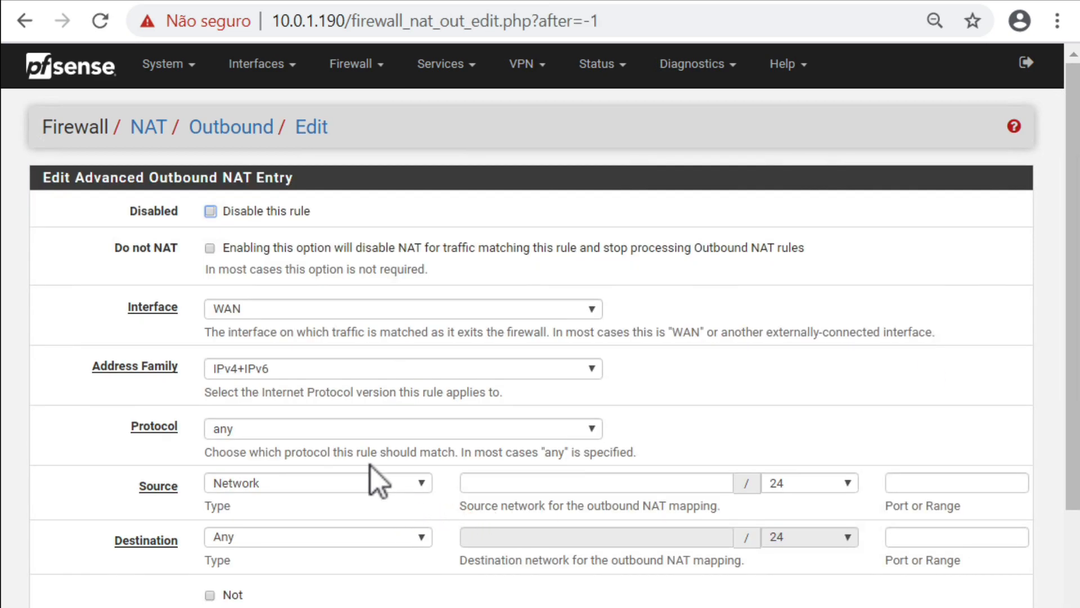
{"action": "left_click", "coordinate": [305, 373]}
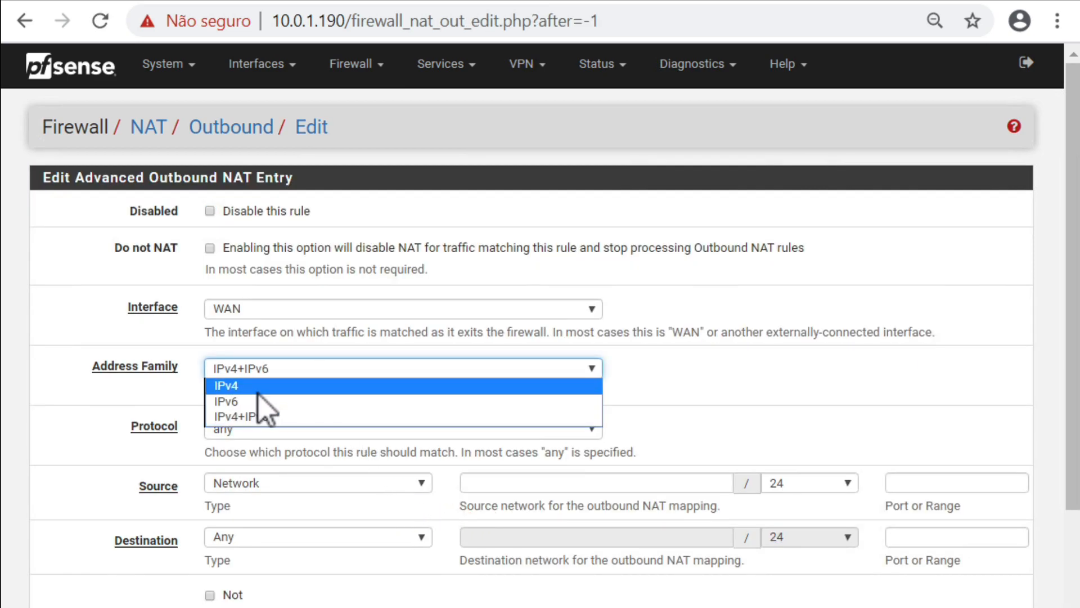
{"action": "left_click", "coordinate": [263, 392]}
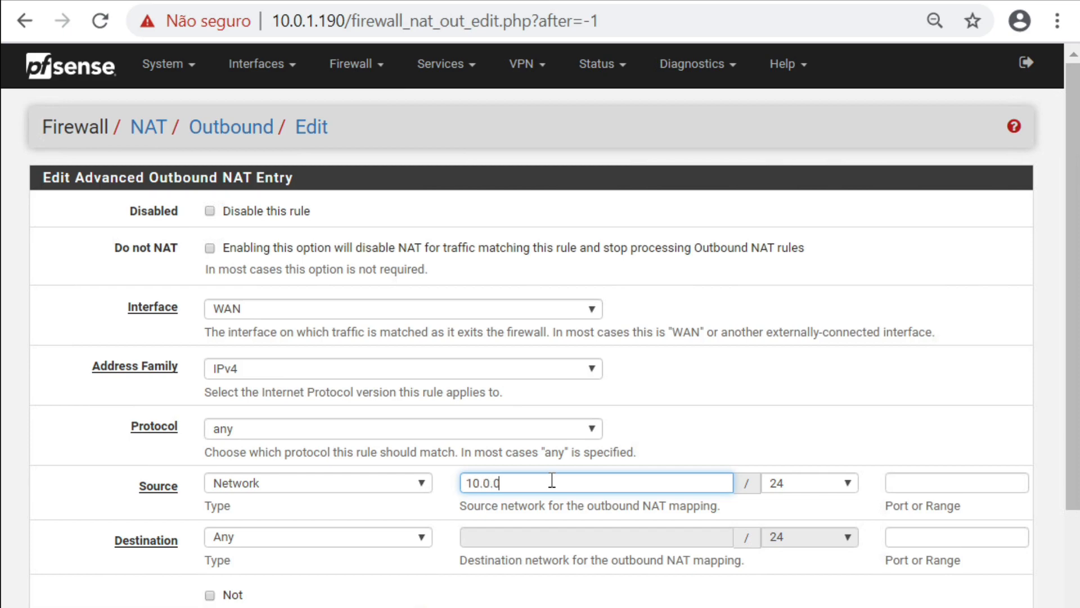
{"action": "left_click", "coordinate": [838, 481]}
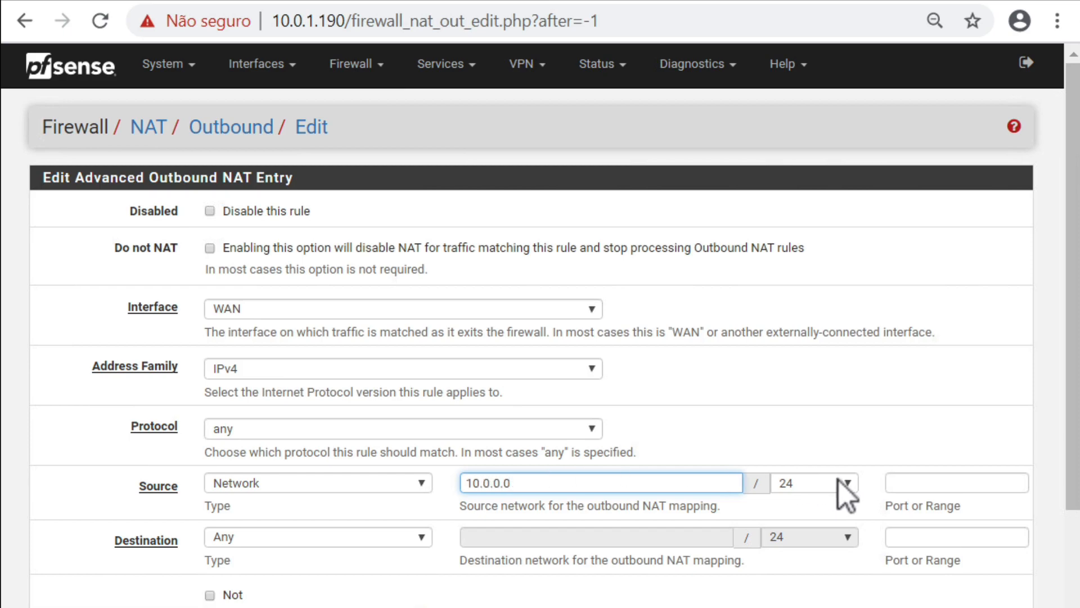
{"action": "left_click", "coordinate": [839, 480]}
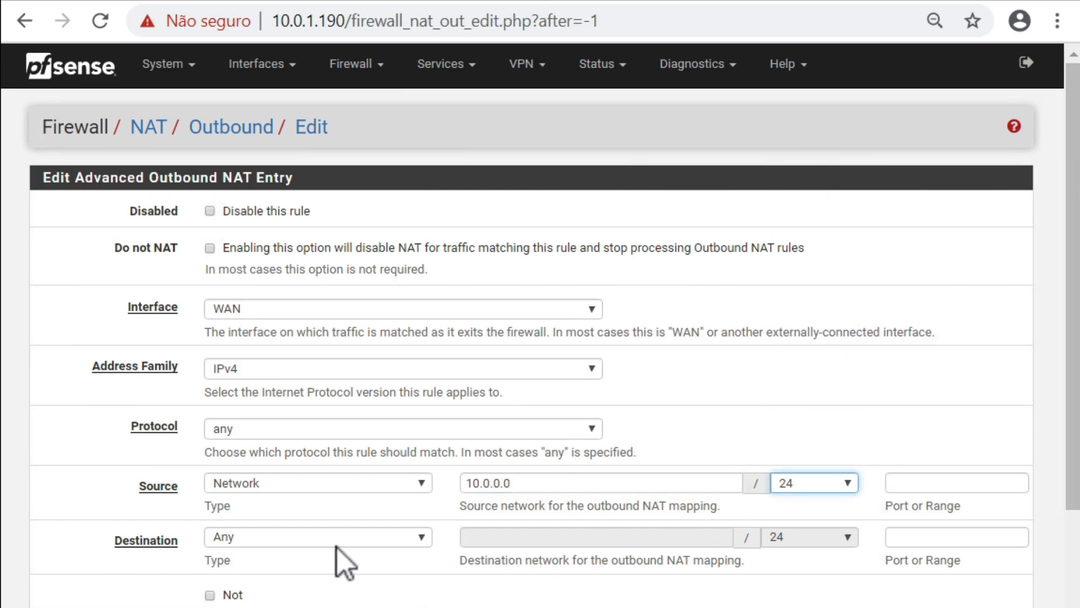
{"action": "scroll", "coordinate": [1064, 535], "scroll_direction": "down", "scroll_amount": 6}
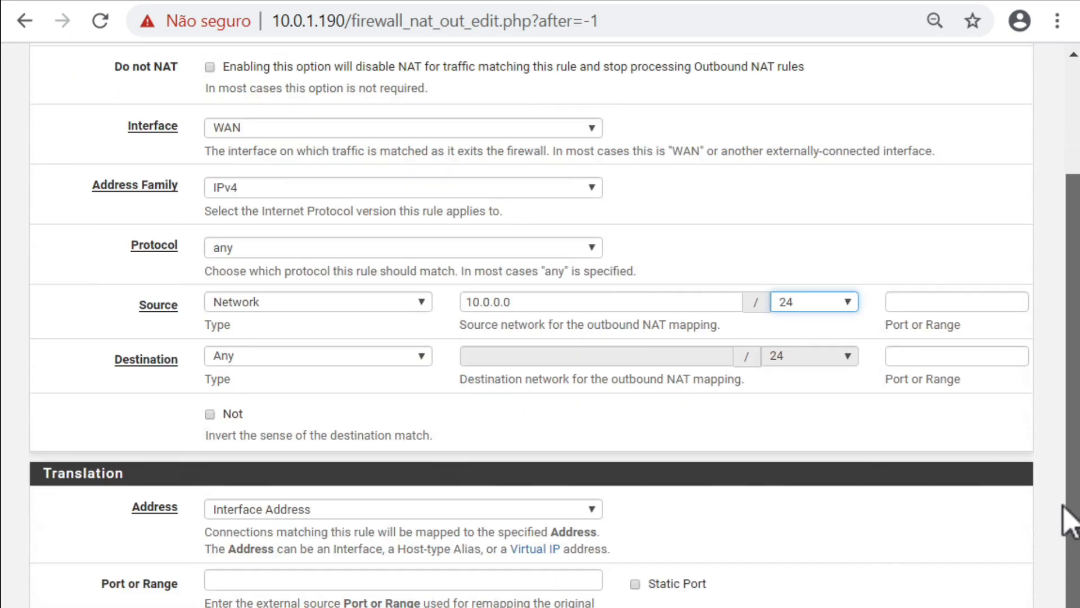
{"action": "scroll", "coordinate": [1064, 562], "scroll_direction": "down", "scroll_amount": 1}
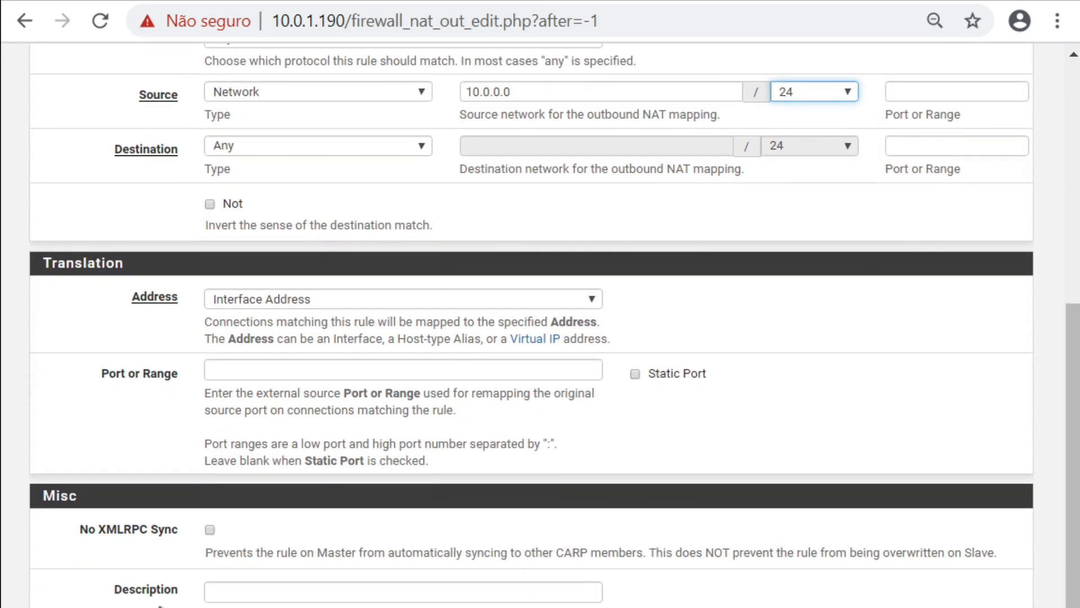
{"action": "key", "text": "Return"}
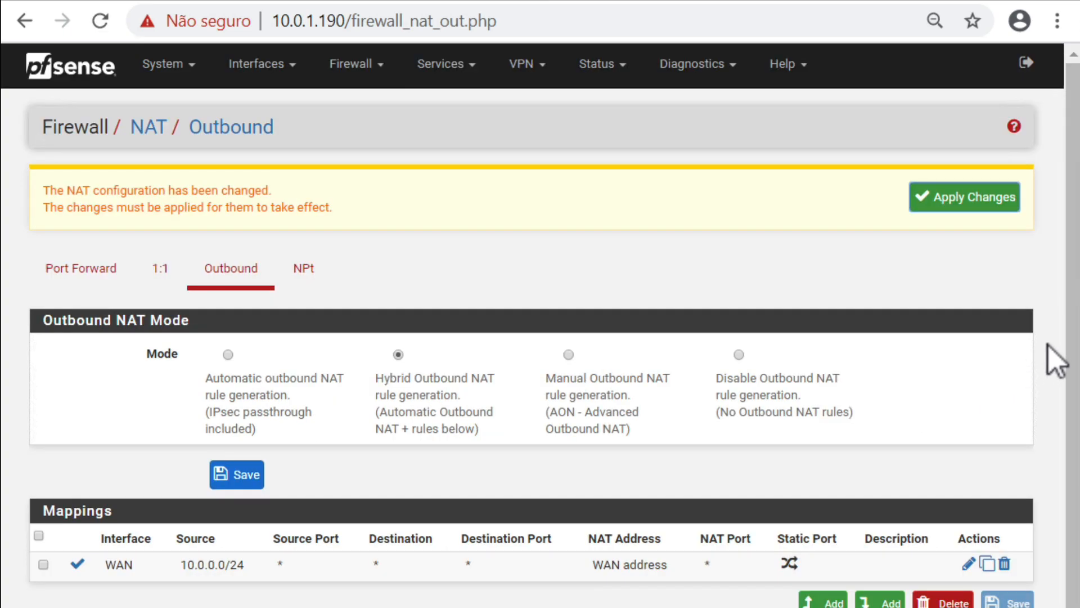
{"action": "scroll", "coordinate": [1071, 332], "scroll_direction": "down", "scroll_amount": 1}
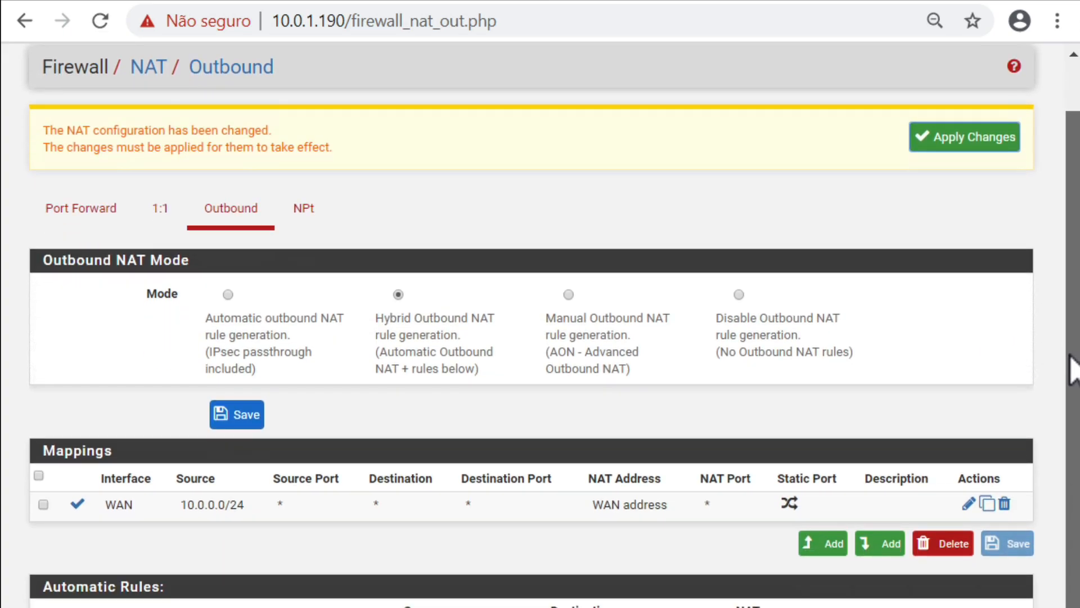
{"action": "scroll", "coordinate": [1071, 388], "scroll_direction": "down", "scroll_amount": 1}
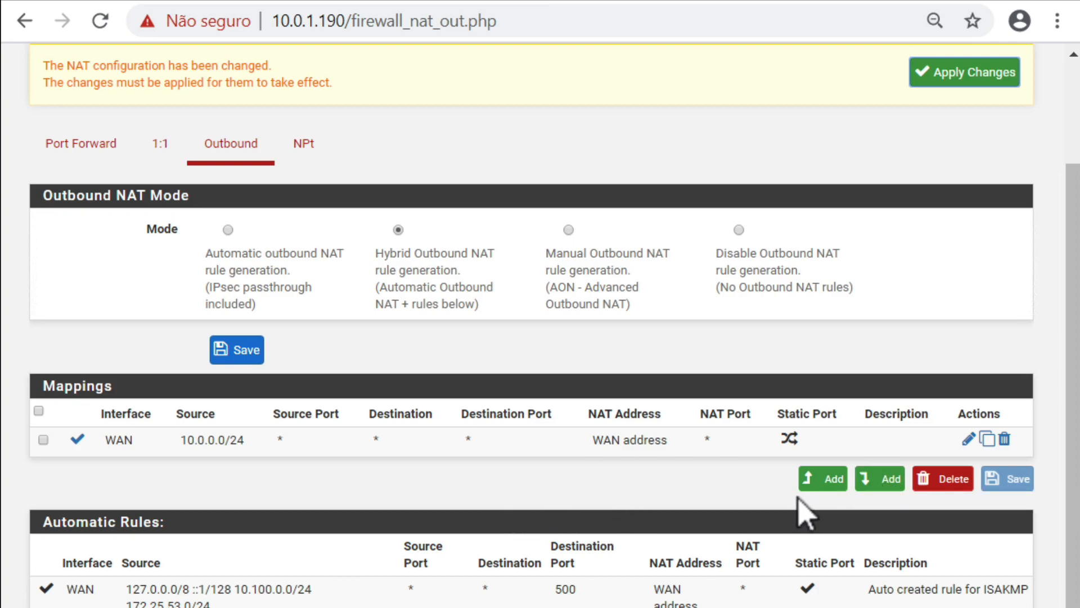
Duplicate the 10.0.0.0/24 mapping with destination port 500 and static port.
{"action": "left_click", "coordinate": [988, 439]}
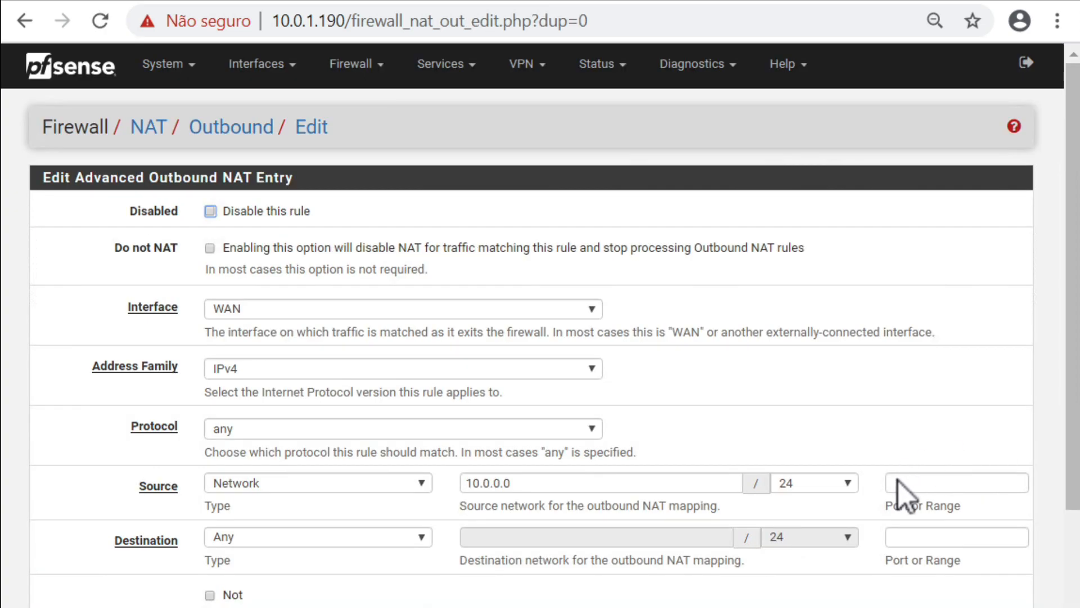
{"action": "left_click", "coordinate": [914, 542]}
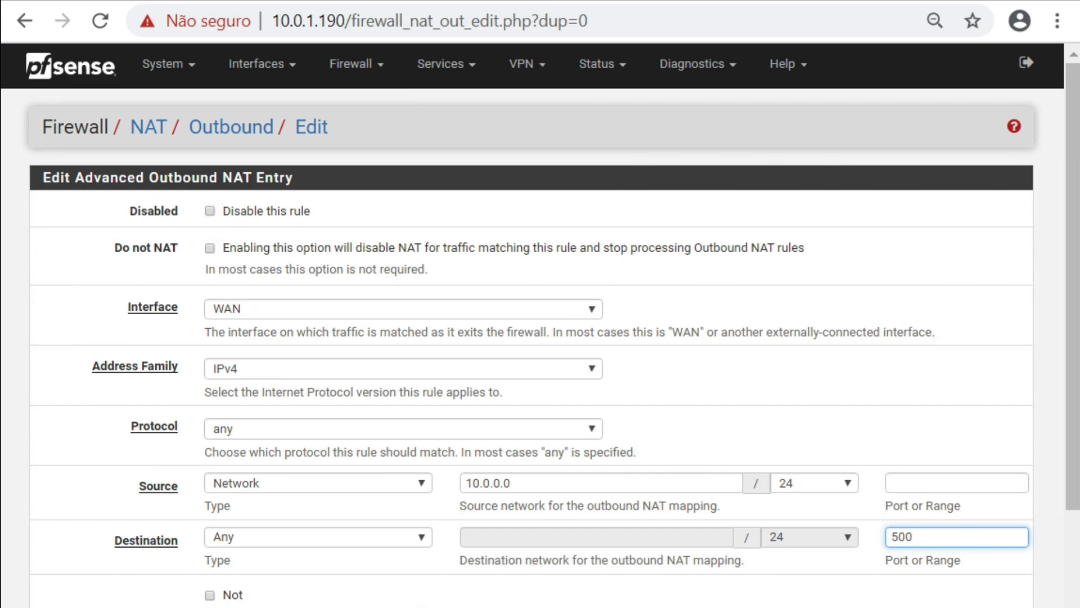
{"action": "left_click_drag", "start_coordinate": [1072, 411], "coordinate": [1065, 587]}
{"action": "left_click", "coordinate": [638, 534]}
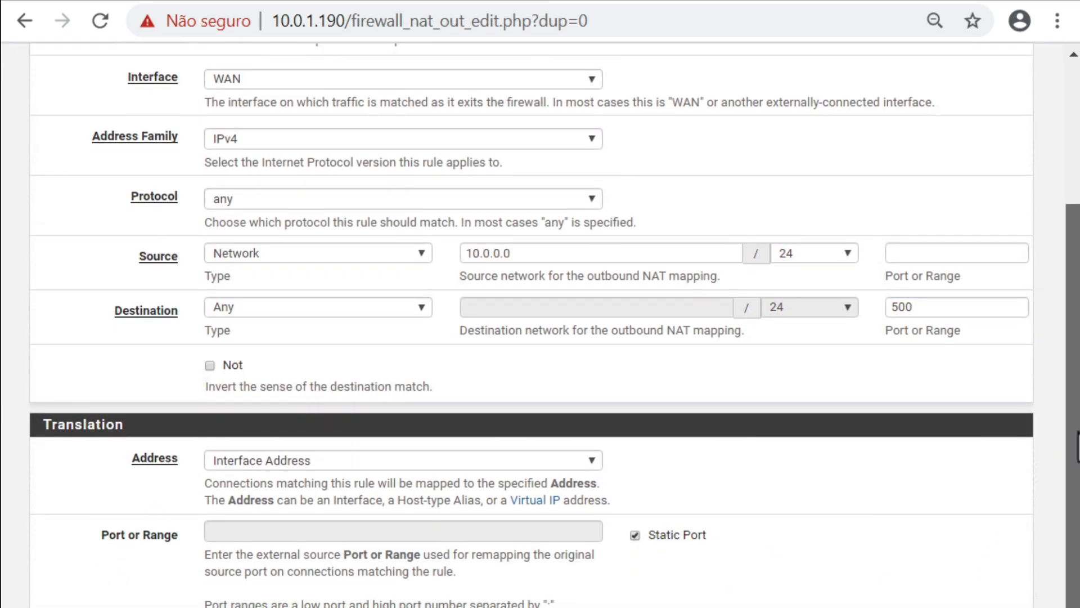
{"action": "scroll", "coordinate": [1077, 442], "scroll_direction": "down", "scroll_amount": 3}
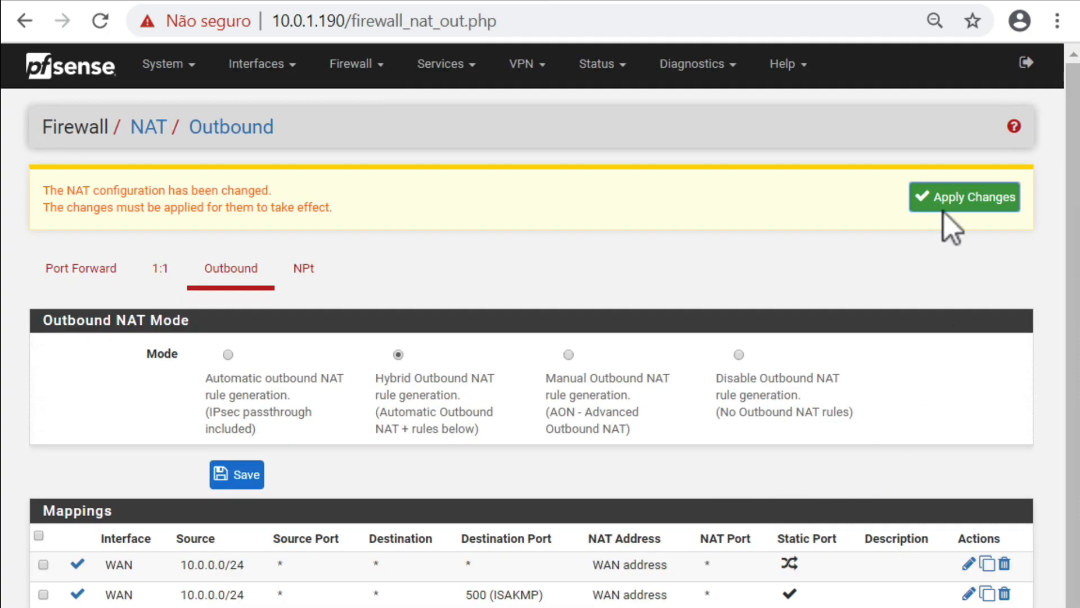
Apply the pending NAT changes.
{"action": "left_click", "coordinate": [944, 213]}
{"action": "scroll", "coordinate": [1058, 394], "scroll_direction": "down", "scroll_amount": 3}
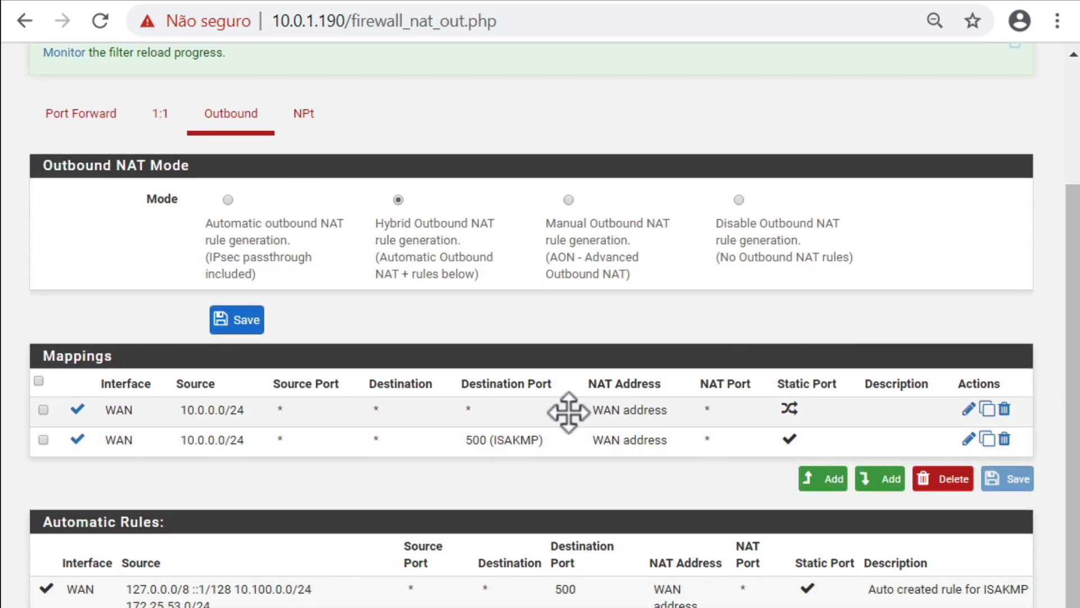
{"action": "scroll", "coordinate": [1058, 158], "scroll_direction": "up", "scroll_amount": 1}
{"action": "scroll", "coordinate": [1072, 144], "scroll_direction": "up", "scroll_amount": 3}
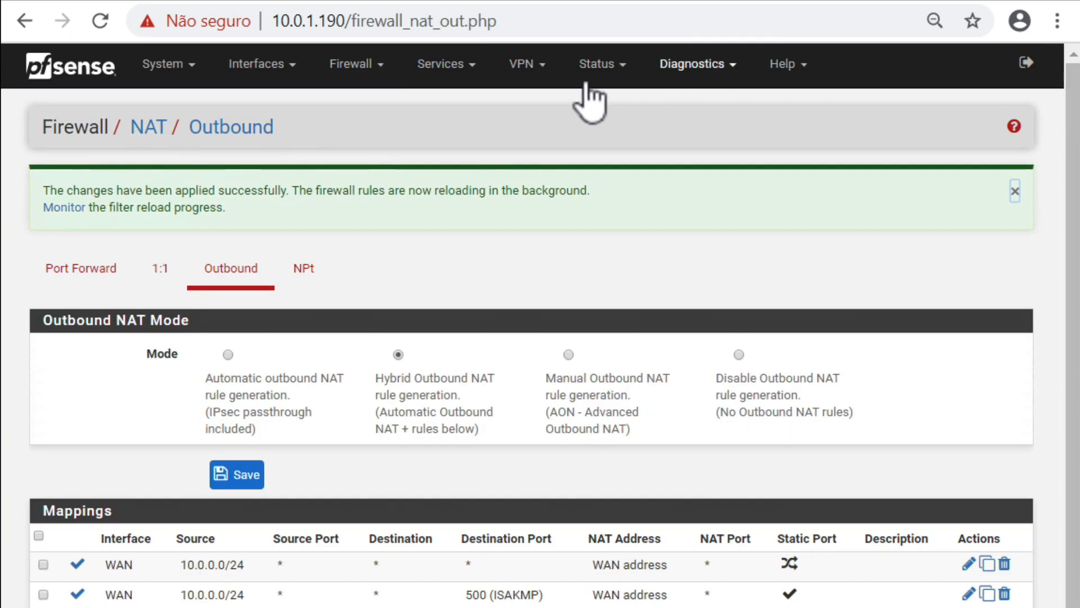
Start a new rule at the top of the WAN rules matching any protocol.
{"action": "left_click", "coordinate": [450, 67]}
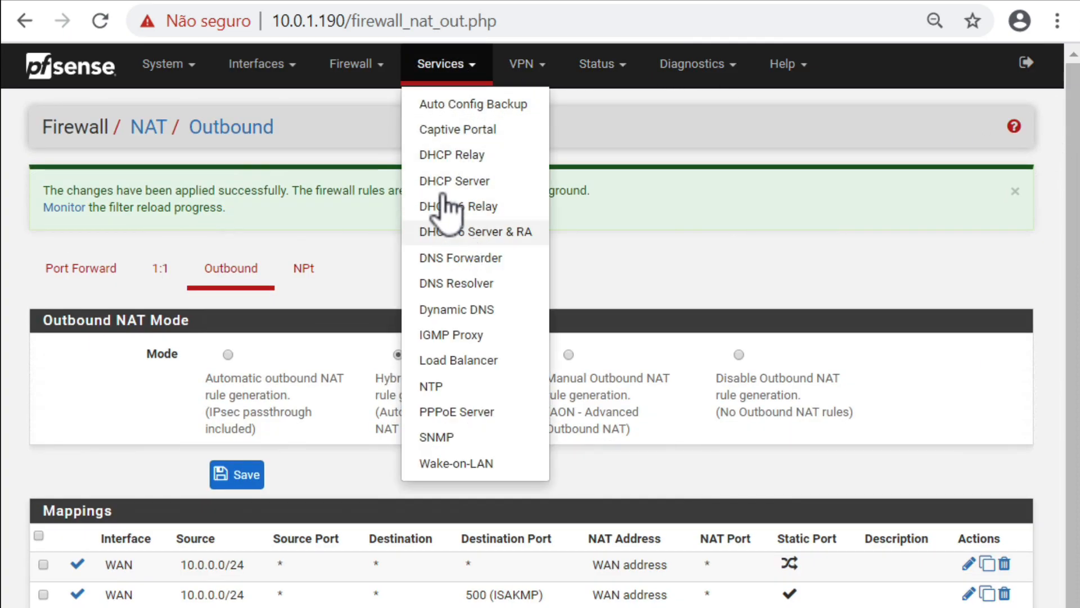
{"action": "left_click", "coordinate": [365, 66]}
{"action": "left_click", "coordinate": [369, 153]}
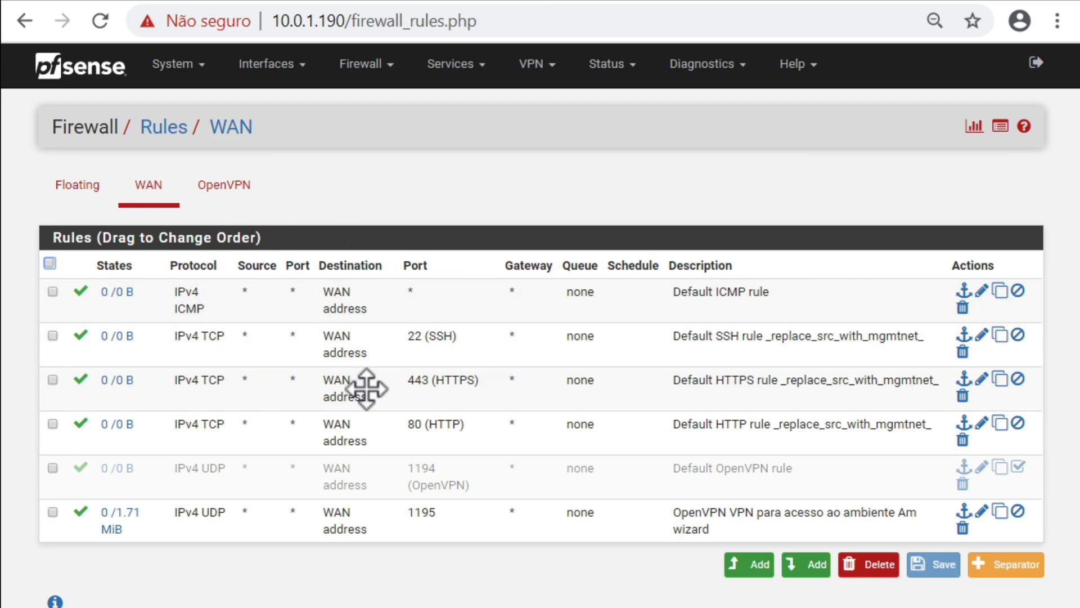
{"action": "left_click", "coordinate": [743, 563]}
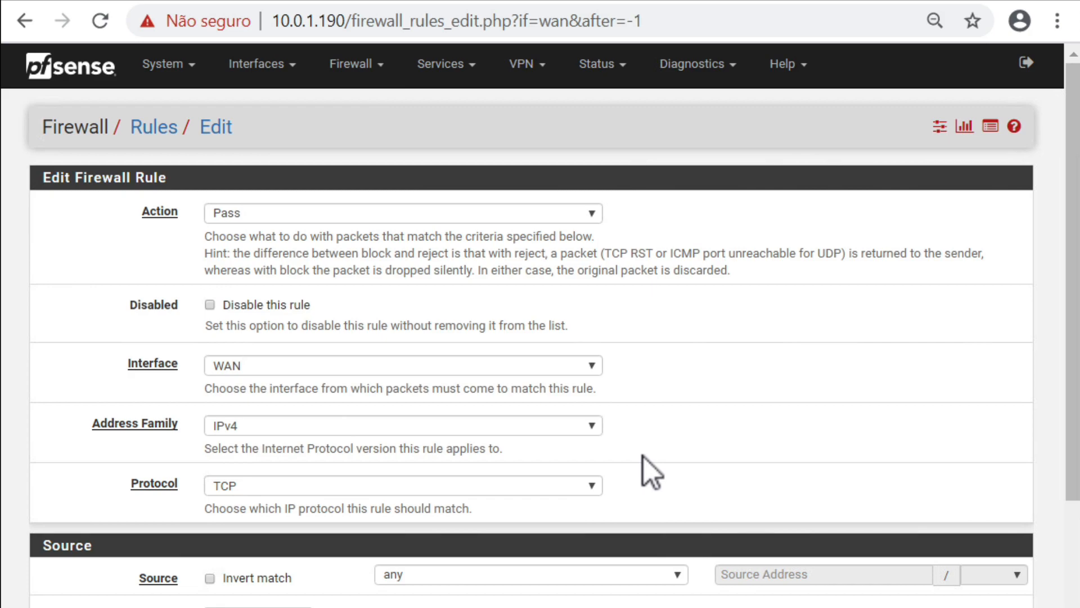
{"action": "scroll", "coordinate": [642, 459], "scroll_direction": "down", "scroll_amount": 4}
{"action": "left_click", "coordinate": [376, 257]}
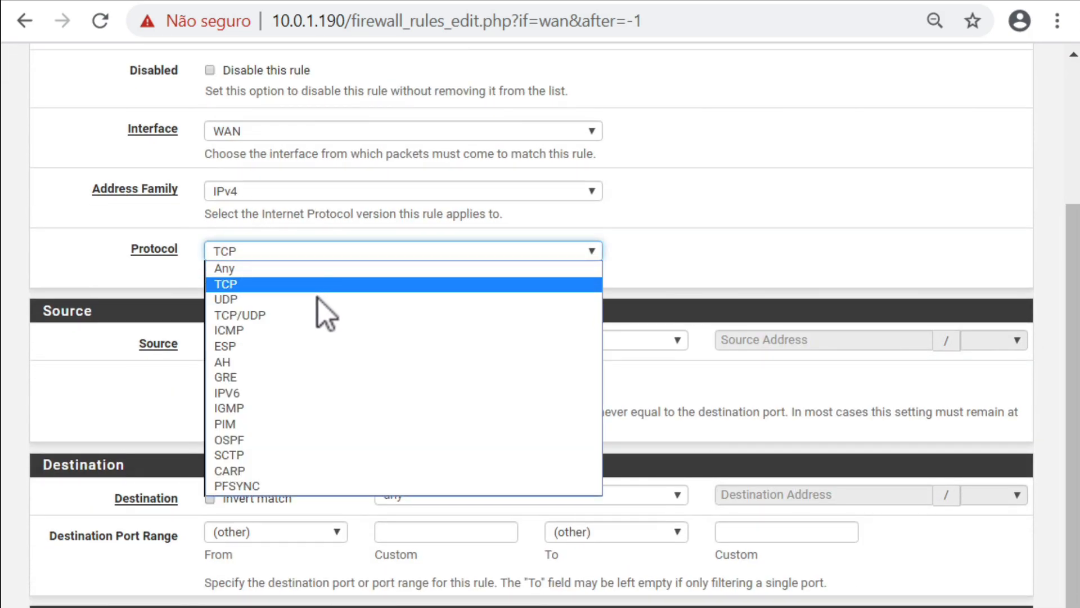
{"action": "left_click", "coordinate": [316, 270]}
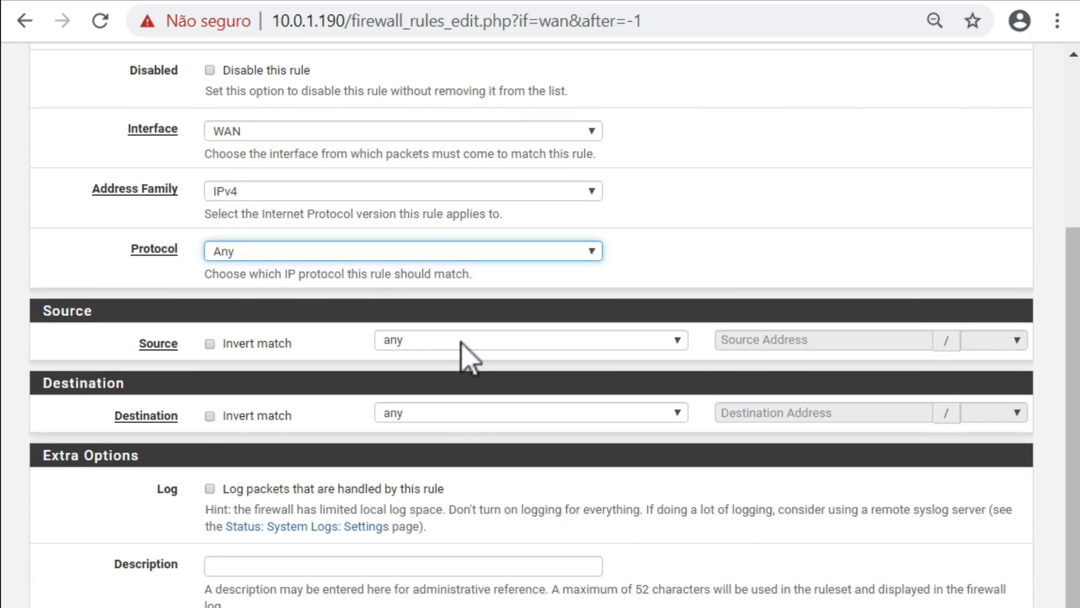
Set the rule's source to network 10.0.0.0/24 and enable logging.
{"action": "left_click", "coordinate": [462, 342]}
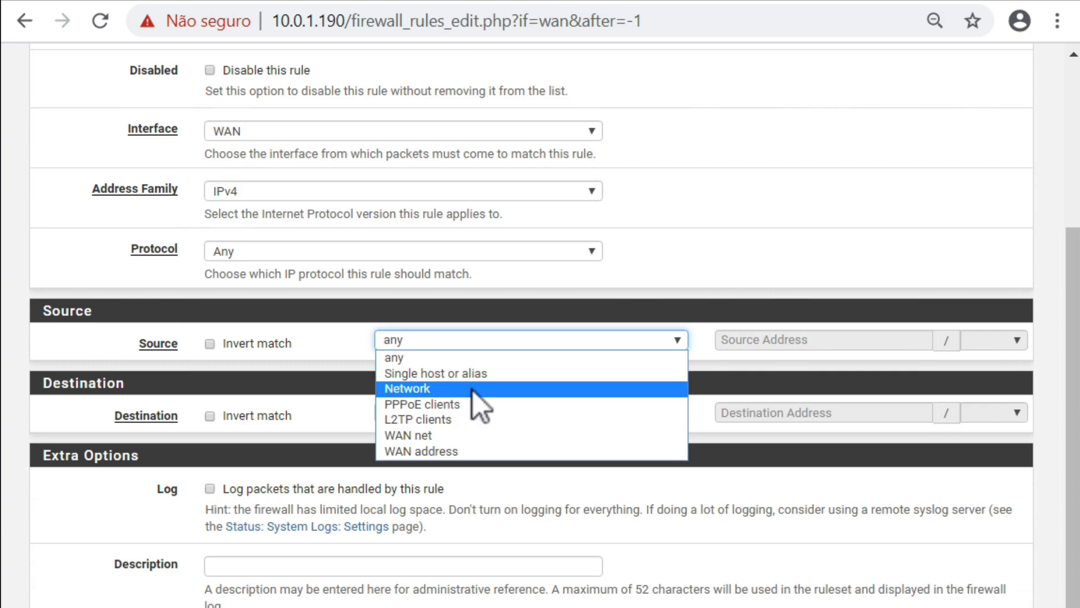
{"action": "left_click", "coordinate": [454, 388]}
{"action": "left_click", "coordinate": [840, 333]}
{"action": "type", "text": "10"}
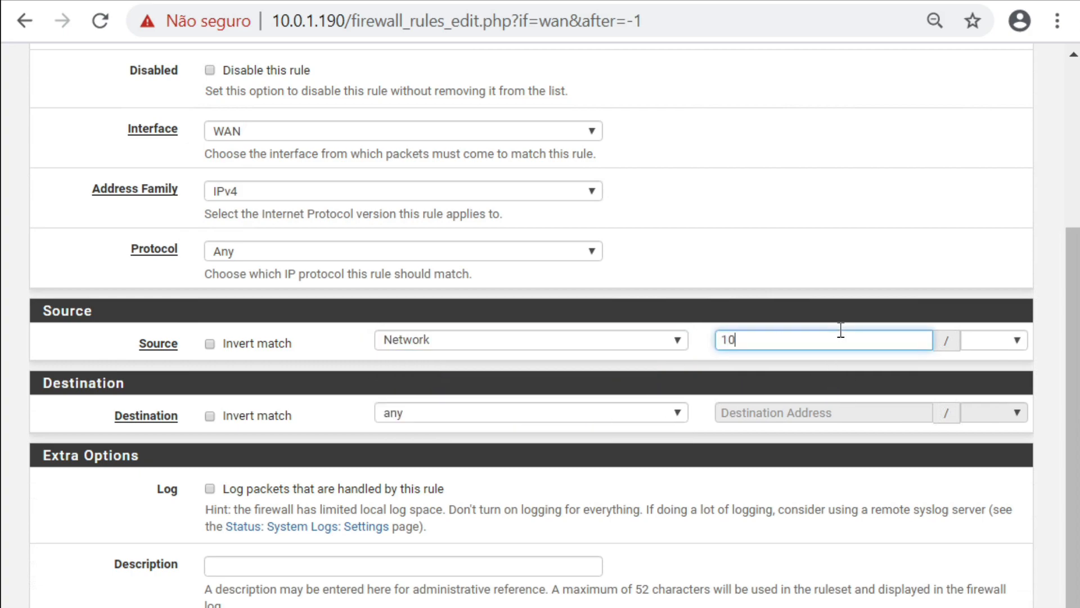
{"action": "type", "text": ".0.0.0"}
{"action": "scroll", "coordinate": [996, 394], "scroll_direction": "up", "scroll_amount": 1}
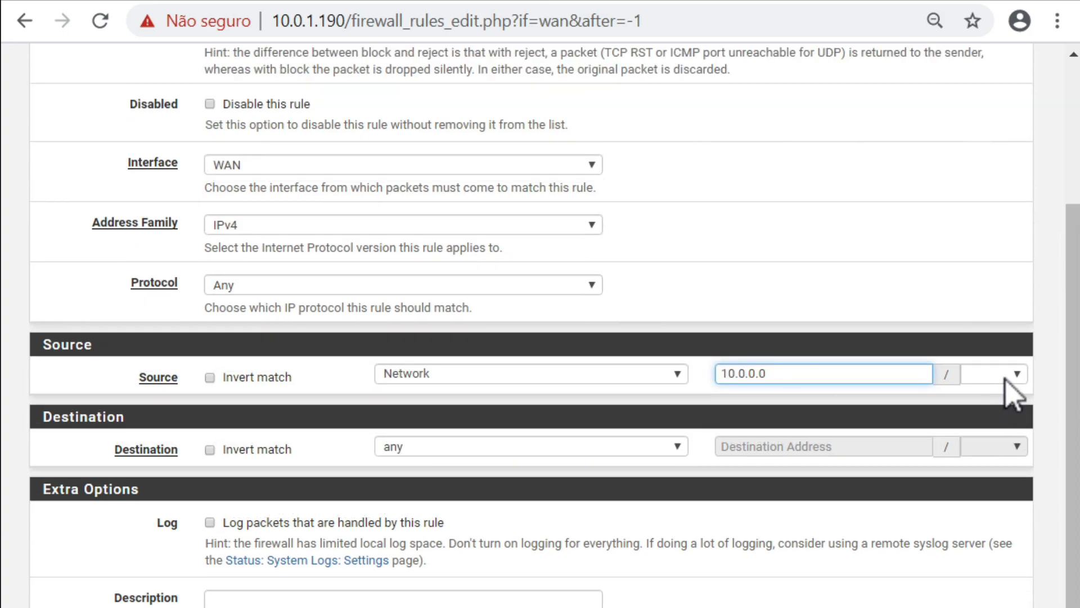
{"action": "left_click", "coordinate": [1006, 375]}
{"action": "left_click", "coordinate": [1003, 518]}
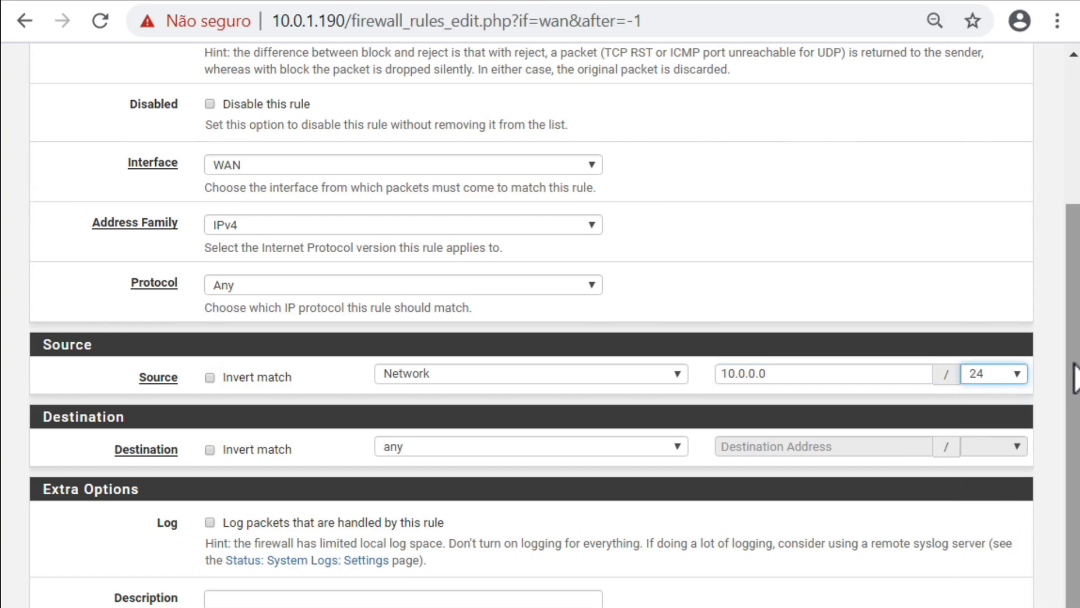
{"action": "scroll", "coordinate": [989, 482], "scroll_direction": "down", "scroll_amount": 1}
{"action": "left_click", "coordinate": [253, 471]}
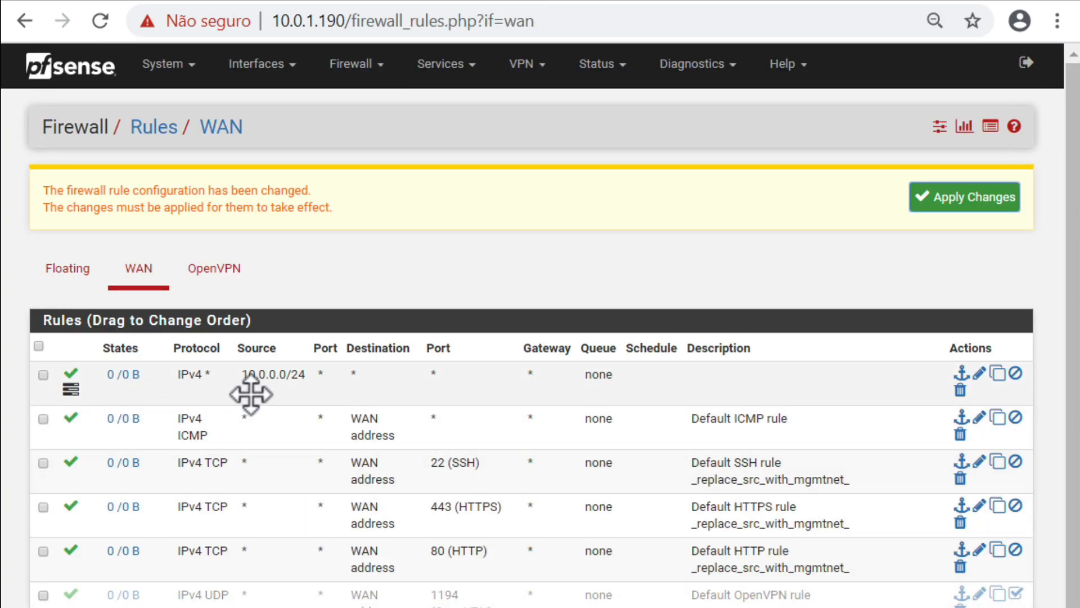
Apply the new pfSense WAN rule changes and bring the Command Prompt into view.
{"action": "left_click", "coordinate": [970, 207]}
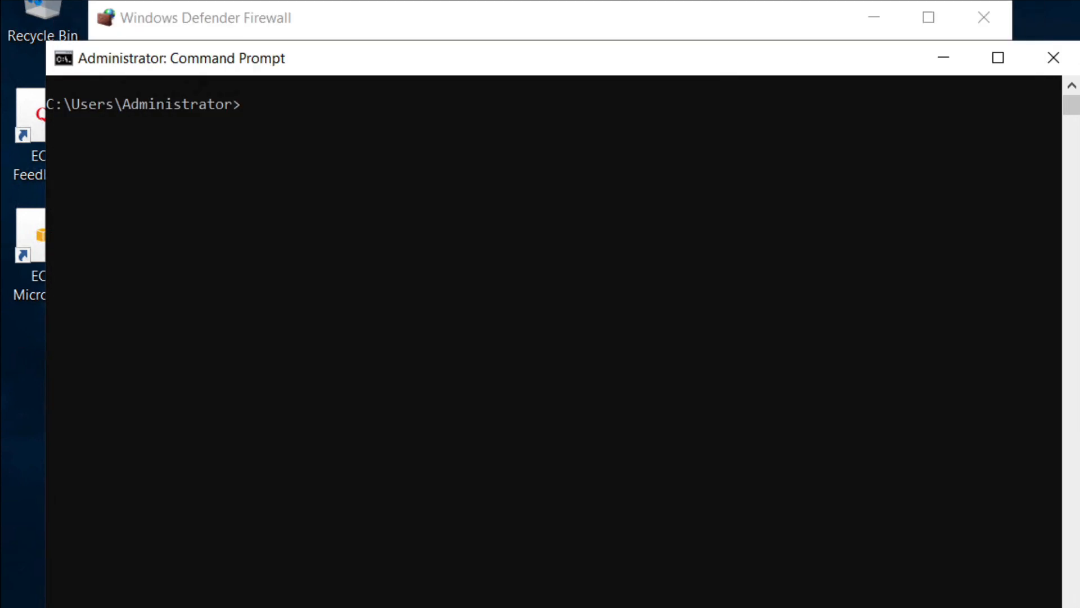
{"action": "left_click", "coordinate": [881, 16]}
{"action": "left_click_drag", "start_coordinate": [794, 62], "coordinate": [803, 91]}
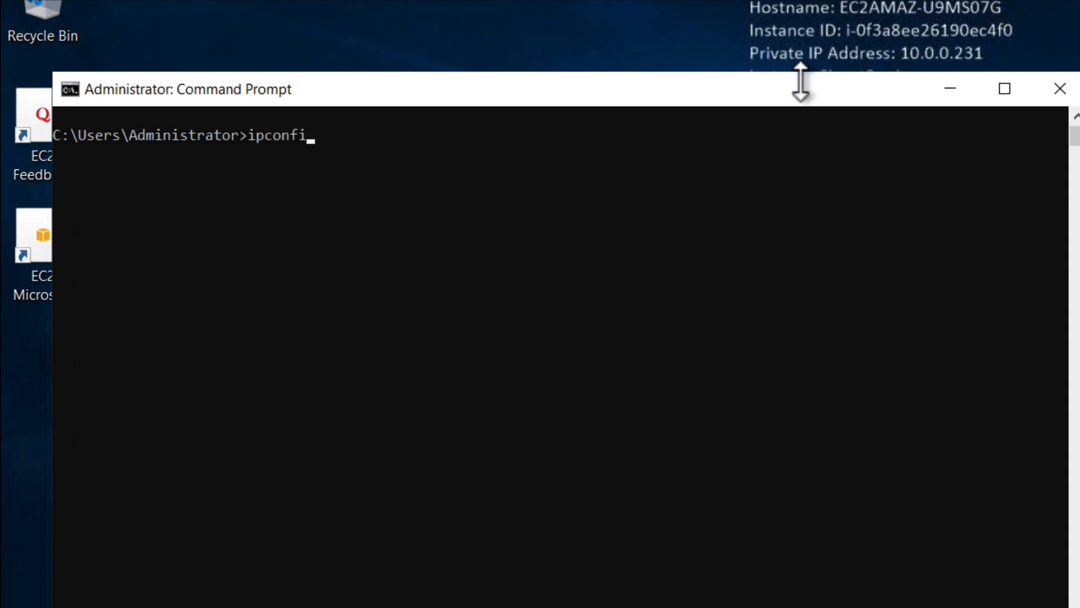
Run ipconfig on the private instance, then ping 8.8.8.8 to get 4/4 replies.
{"action": "type", "text": "g"}
{"action": "key", "text": "Return"}
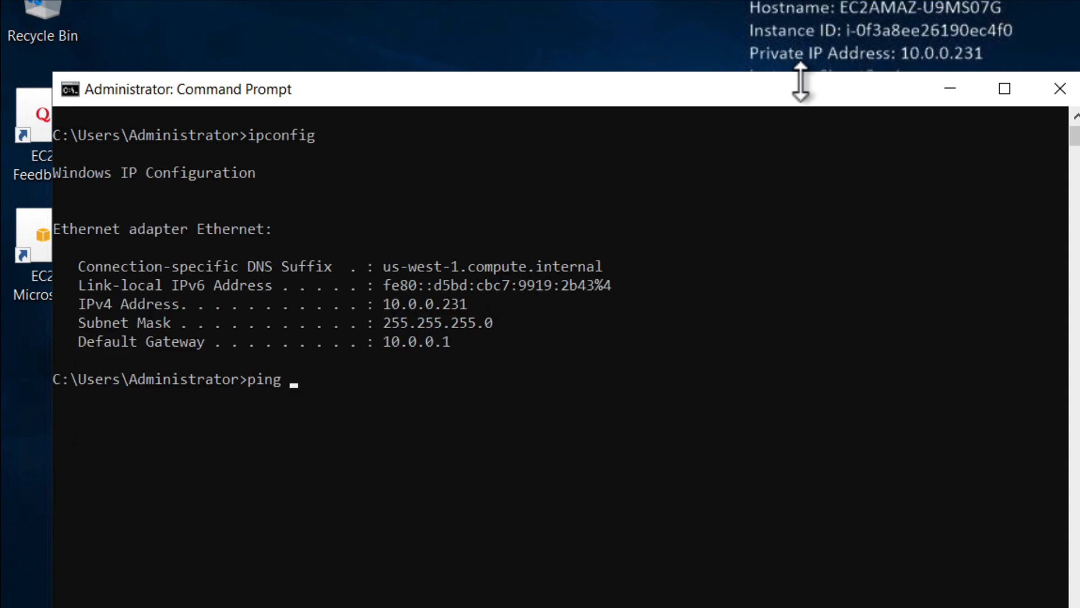
{"action": "type", "text": "ping 8.8.8.8"}
{"action": "key", "text": "Return"}
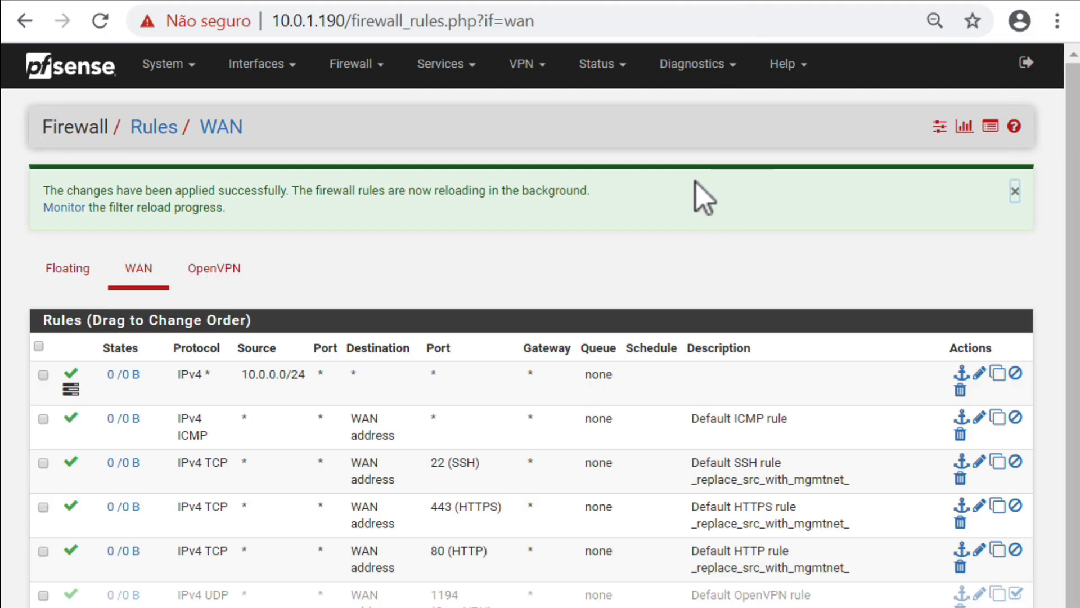
Reload the WAN rules to confirm 960 B on the 10.0.0.0/24 rule, then open the Dashboard.
{"action": "left_click", "coordinate": [141, 274]}
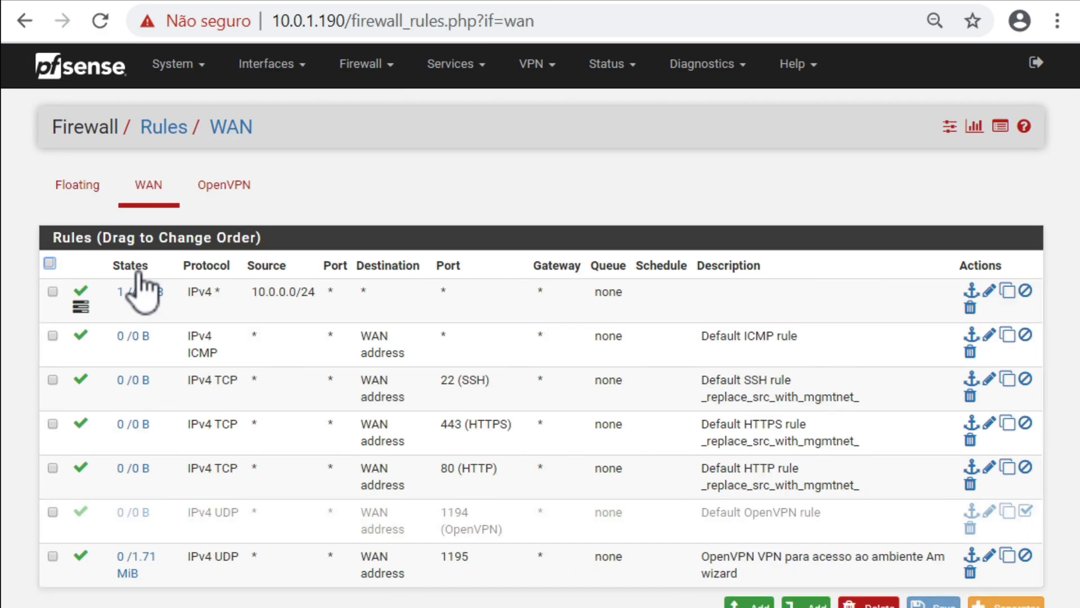
{"action": "mouse_move", "coordinate": [133, 292]}
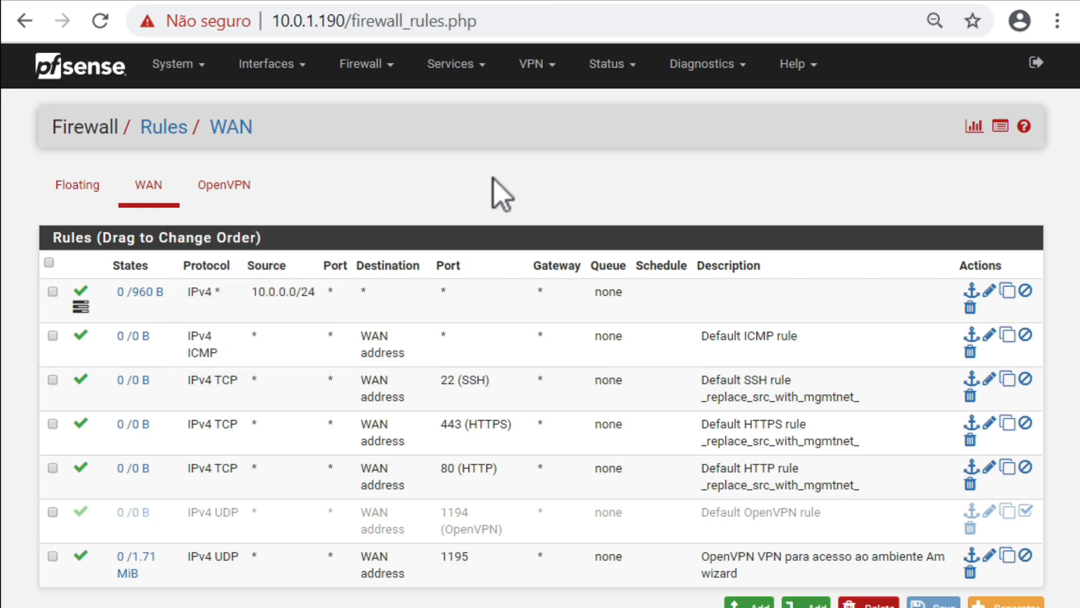
{"action": "left_click", "coordinate": [82, 78]}
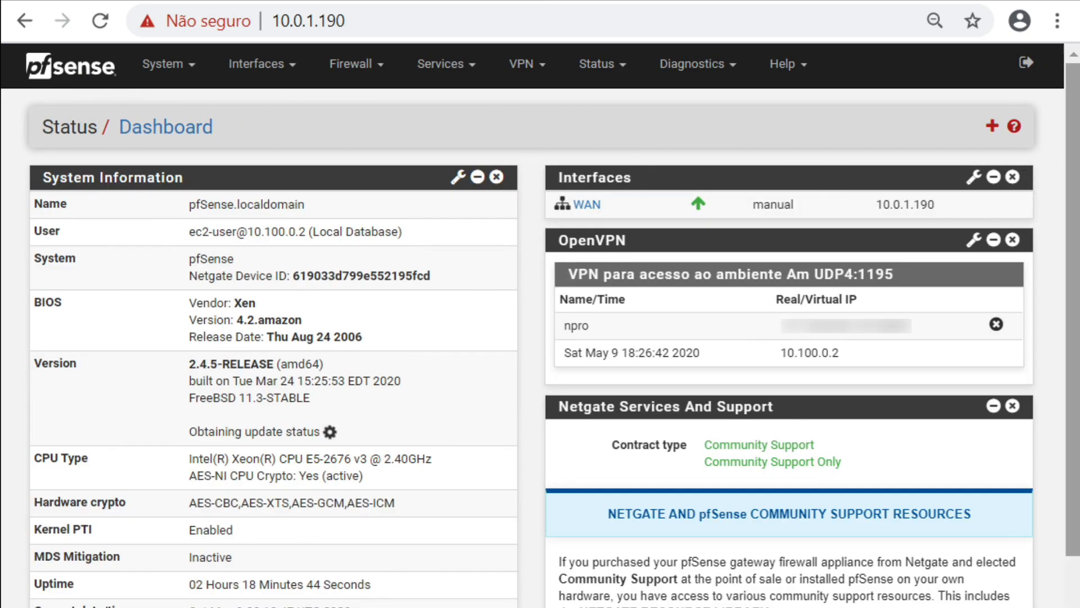